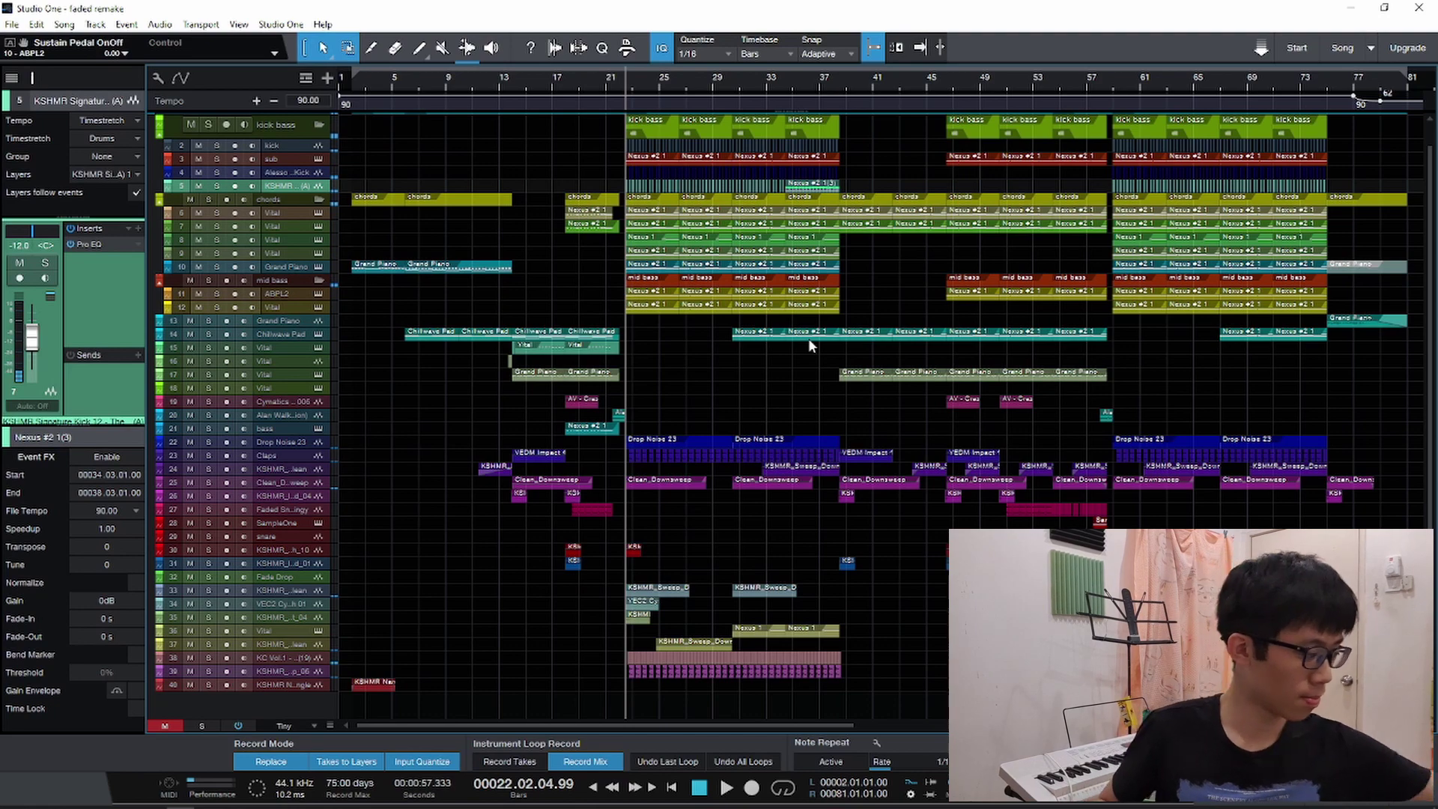
Open the Presence instrument on the Grand Piano track and reposition its window so the sound controls can be examined.
scroll(486, 345, up, 4)
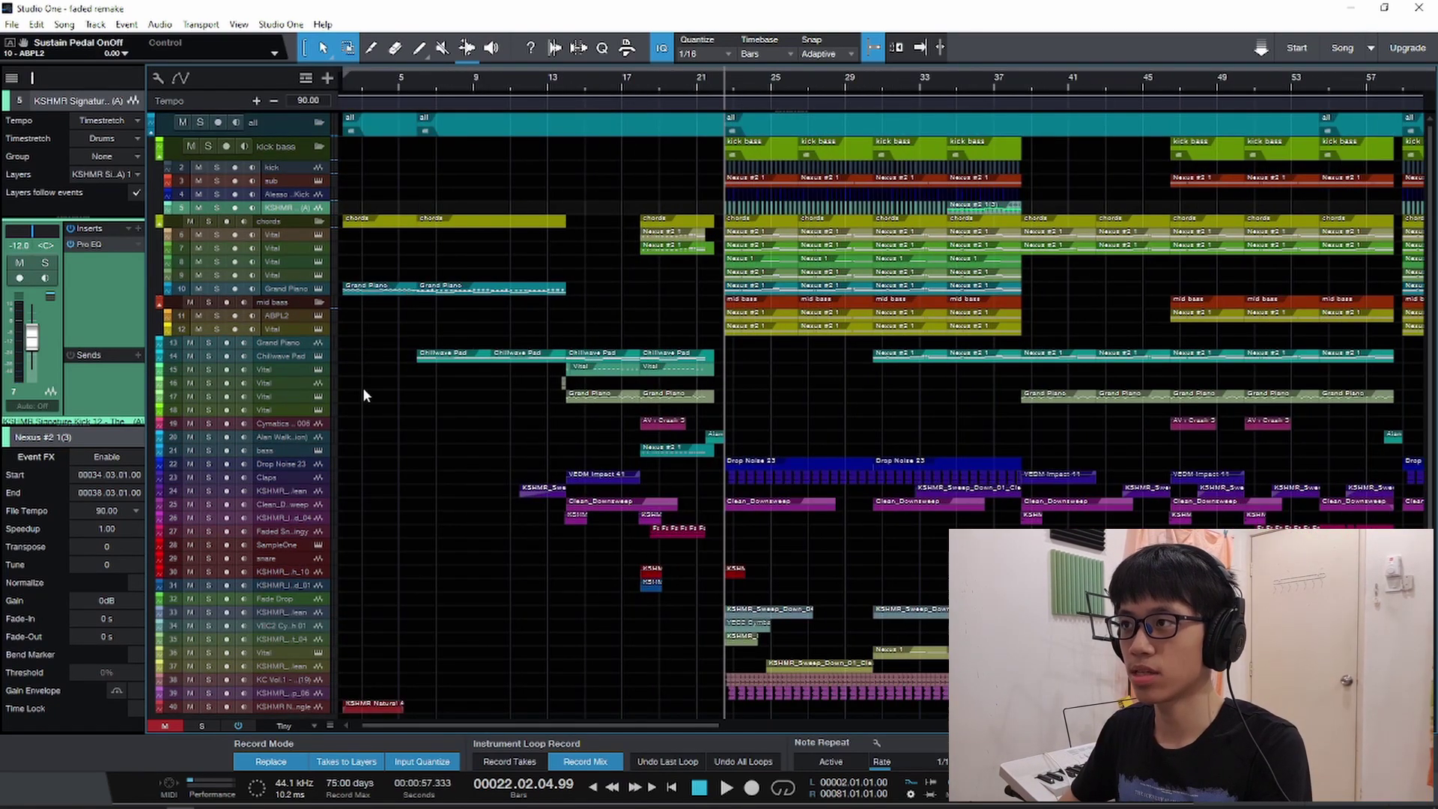
scroll(524, 434, down, 1)
scroll(748, 491, up, 1)
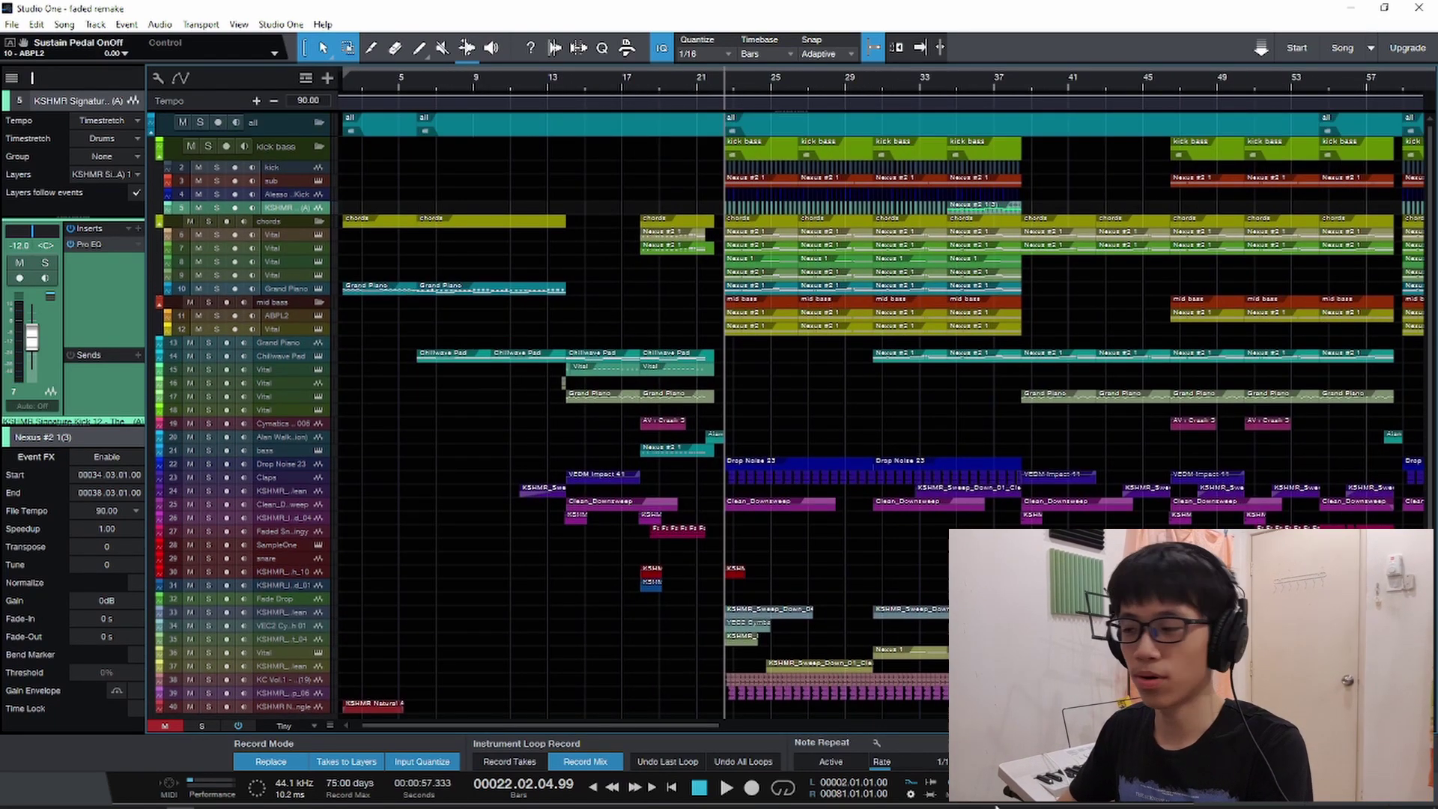
scroll(396, 258, left, 1)
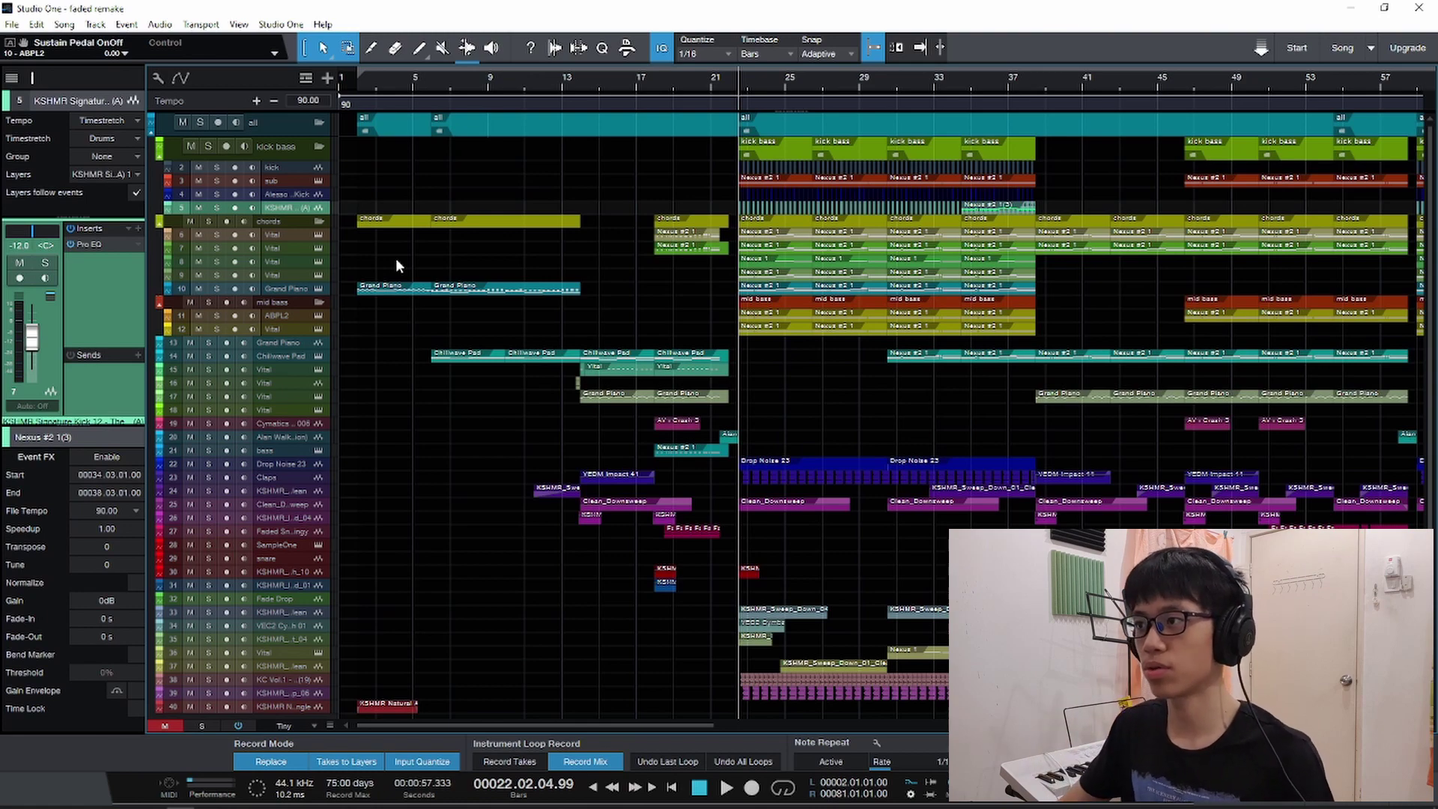
scroll(375, 274, up, 2)
scroll(370, 276, down, 3)
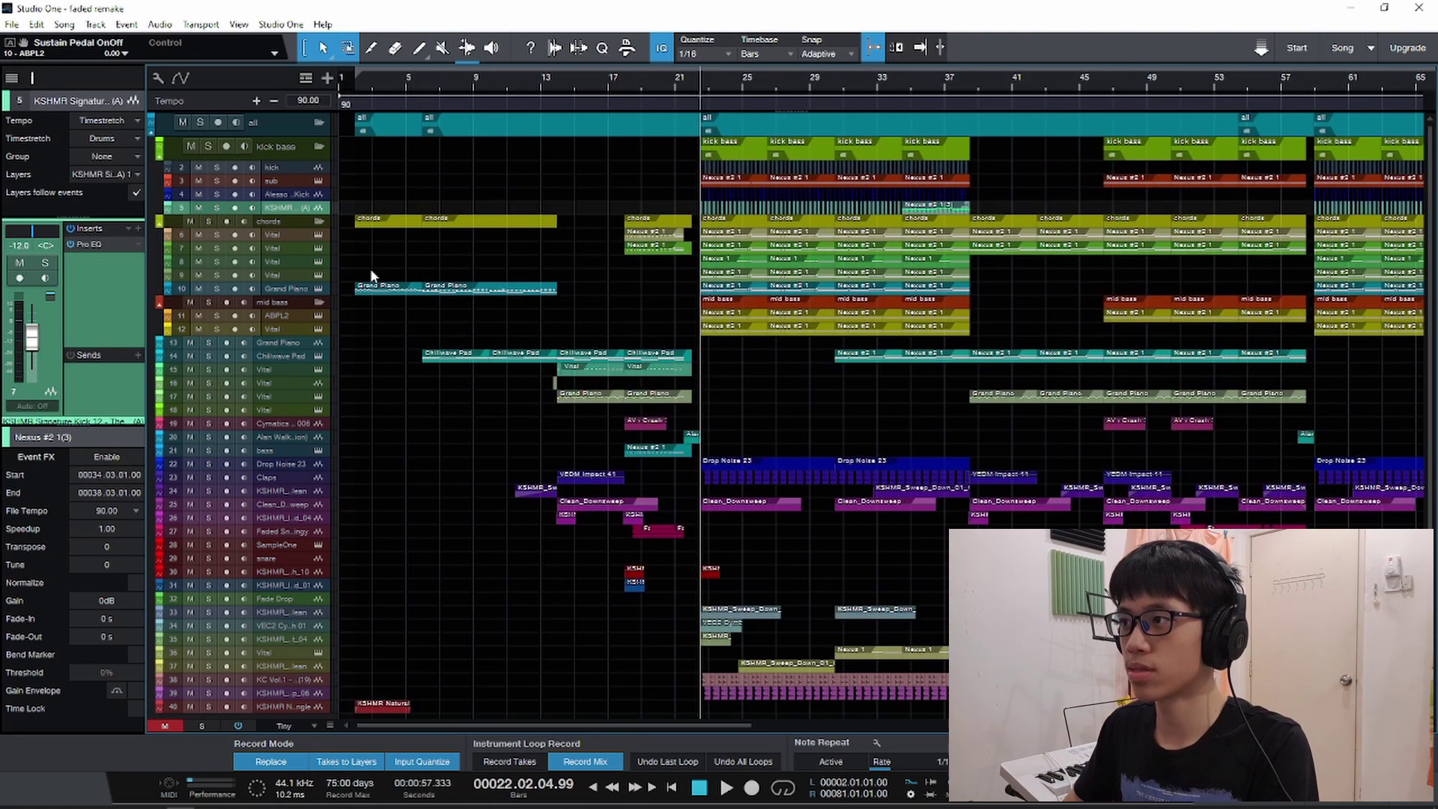
scroll(366, 289, up, 4)
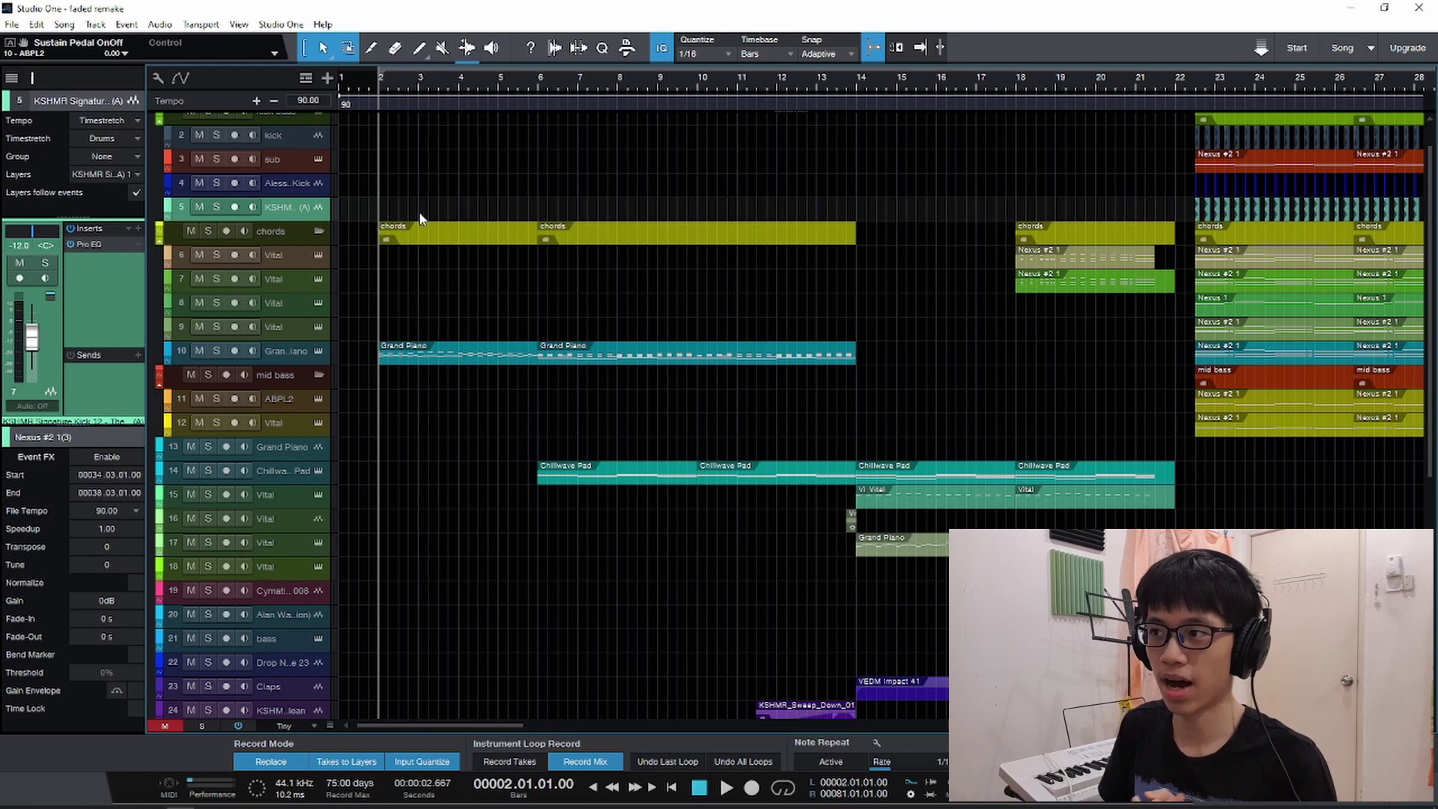
click(318, 350)
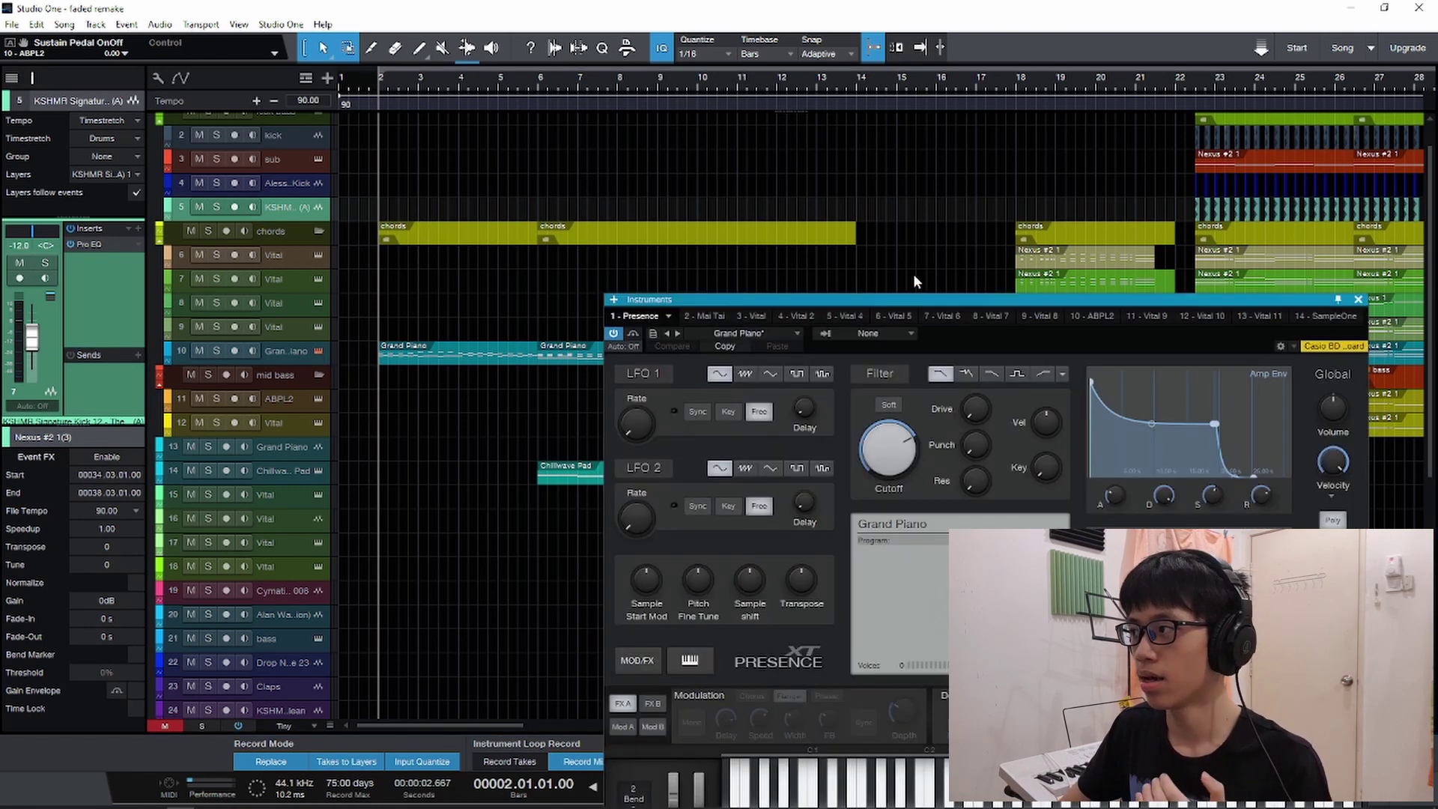
drag(1055, 318, 821, 175)
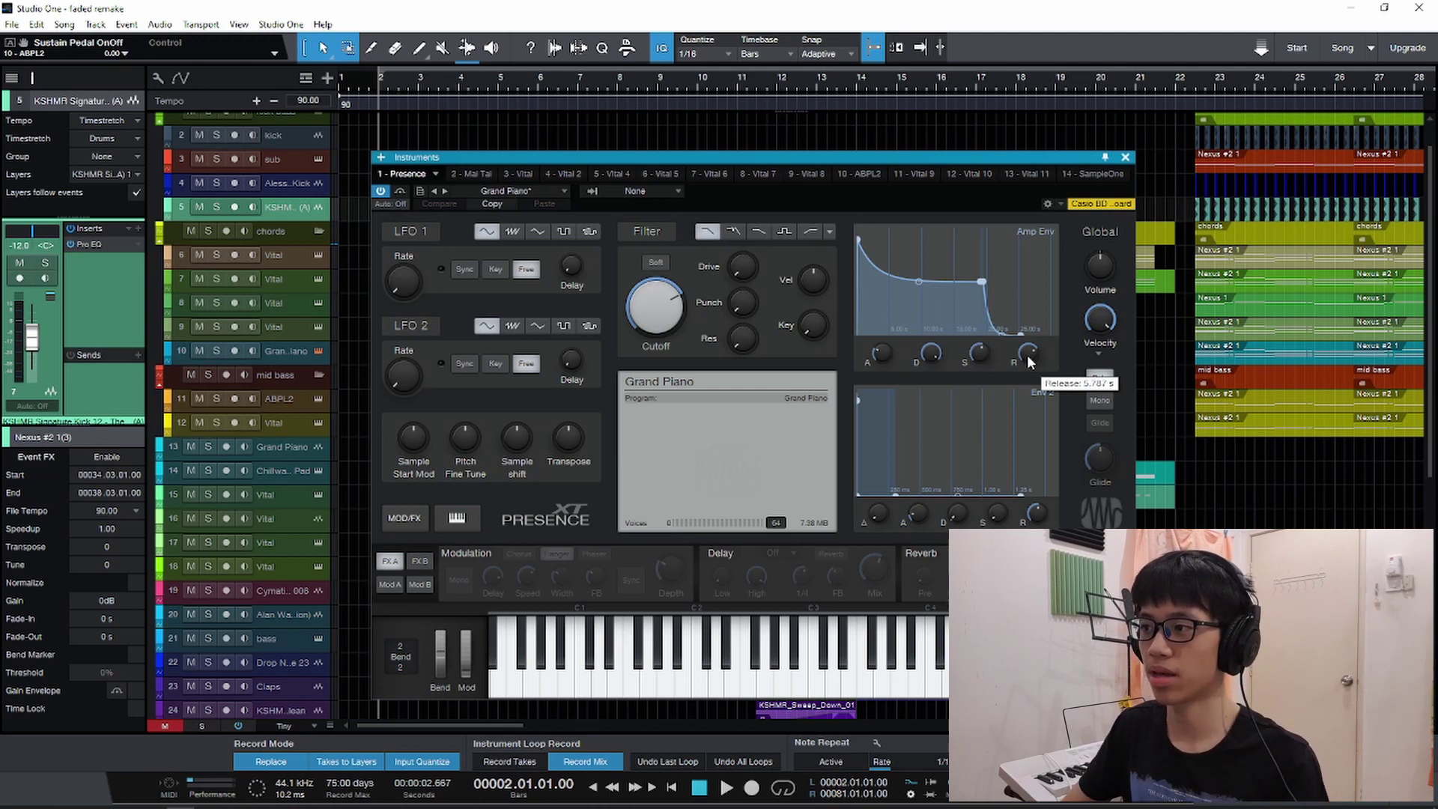
Audition the Grand Piano with its filter cutoff at 20 kHz and then at 4.23 kHz, and close the instrument.
drag(665, 321, 659, 168)
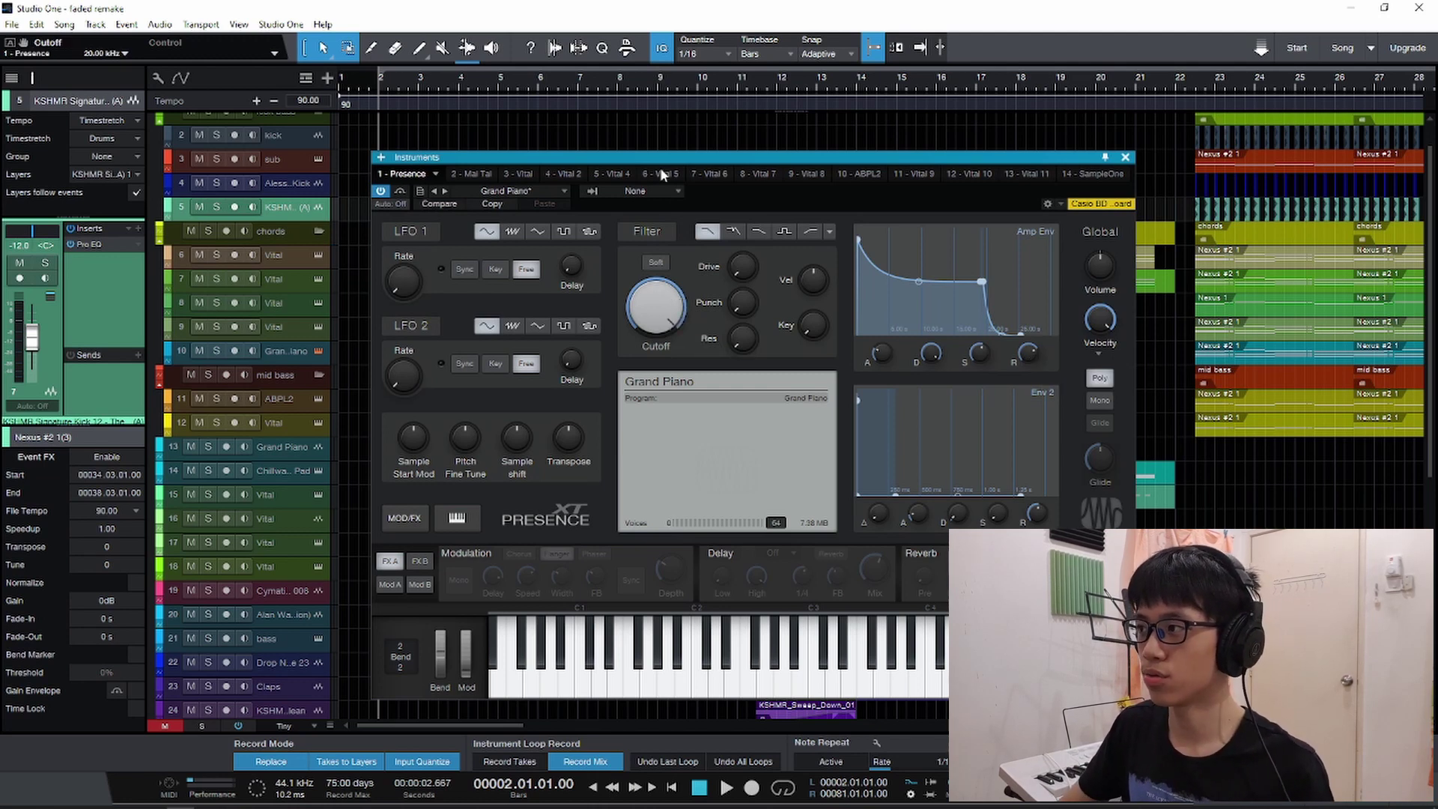
click(830, 678)
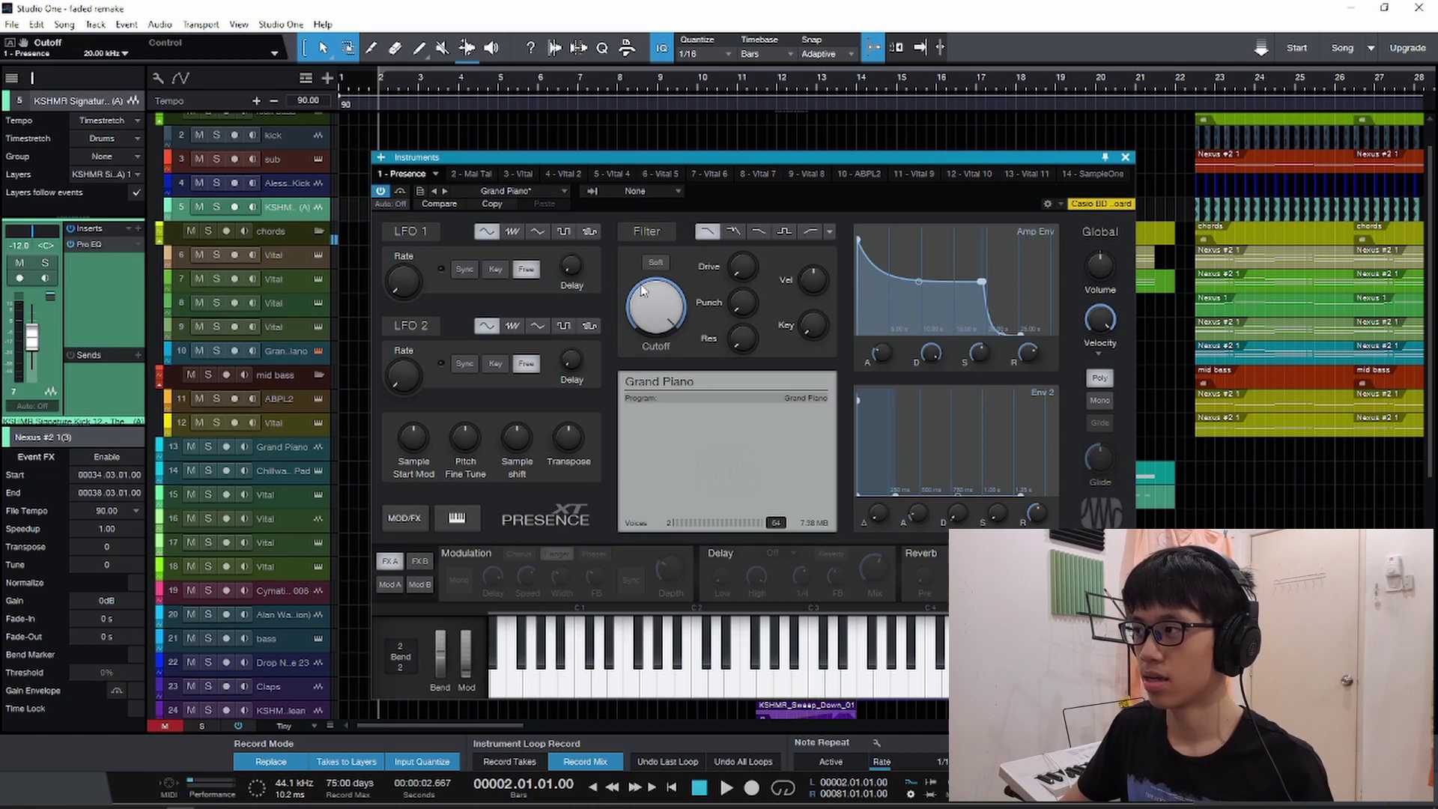
drag(649, 312, 653, 348)
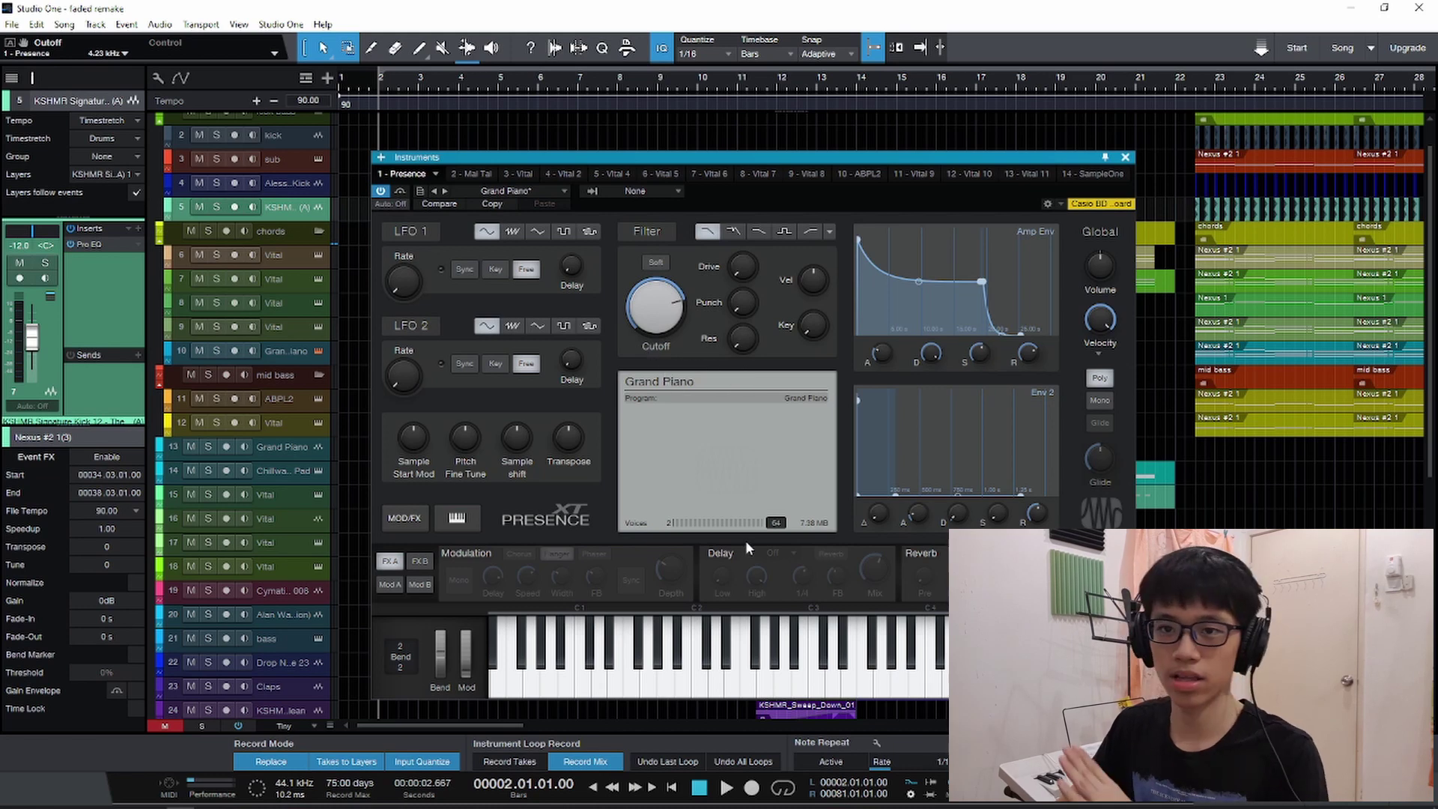
click(816, 669)
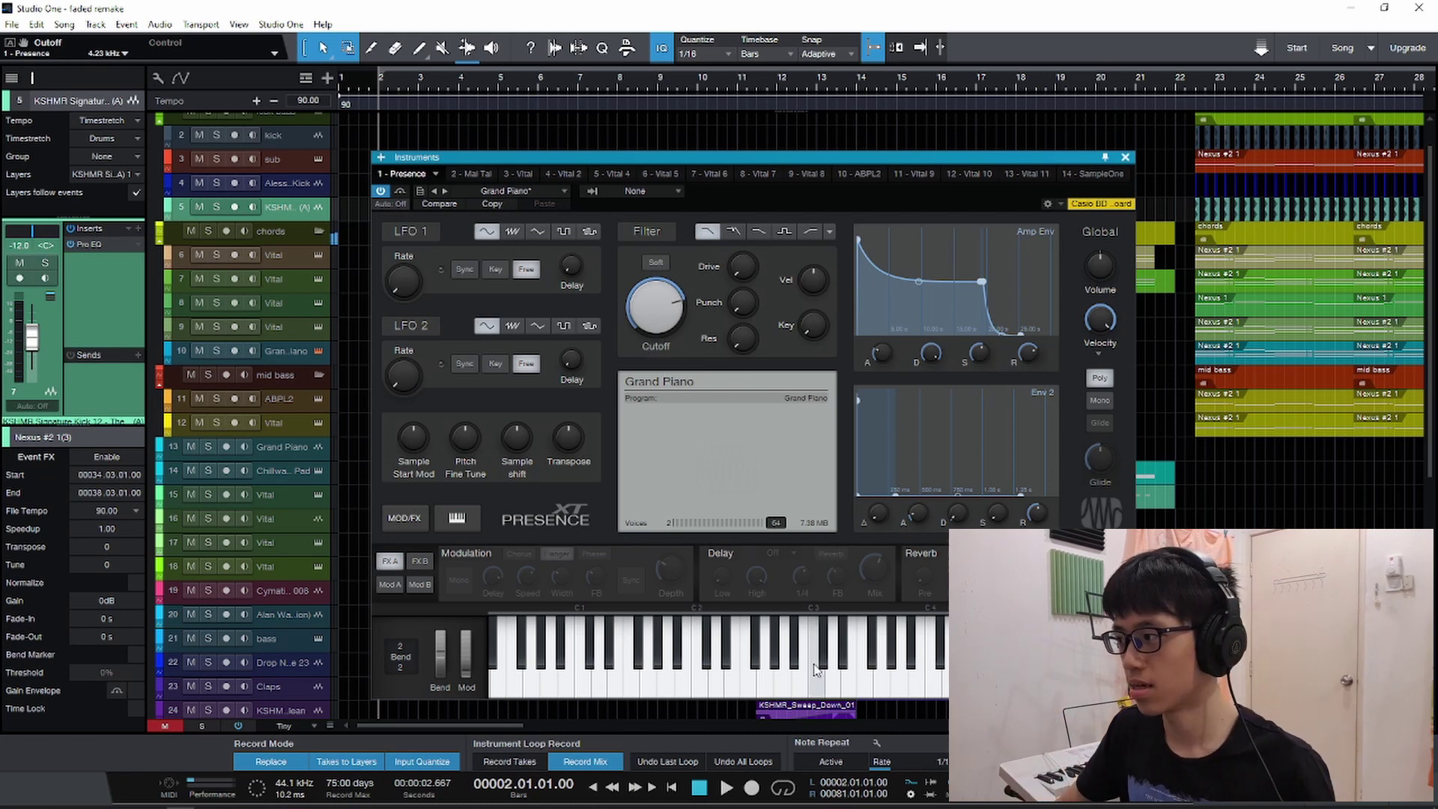
click(1126, 159)
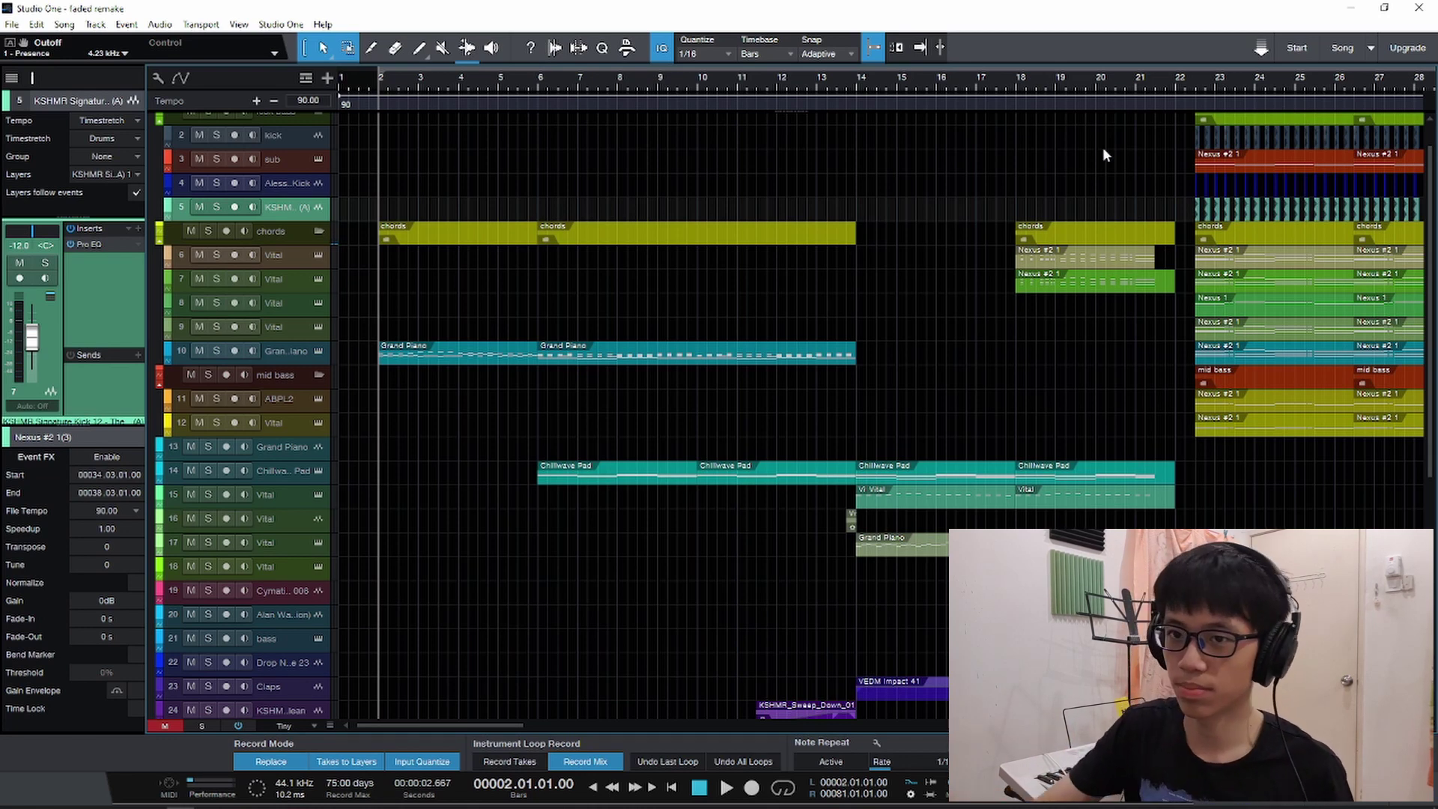
Play the piano intro from bar 2 for about two bars and stop playback.
key(space)
scroll(690, 256, down, 3)
scroll(655, 281, down, 1)
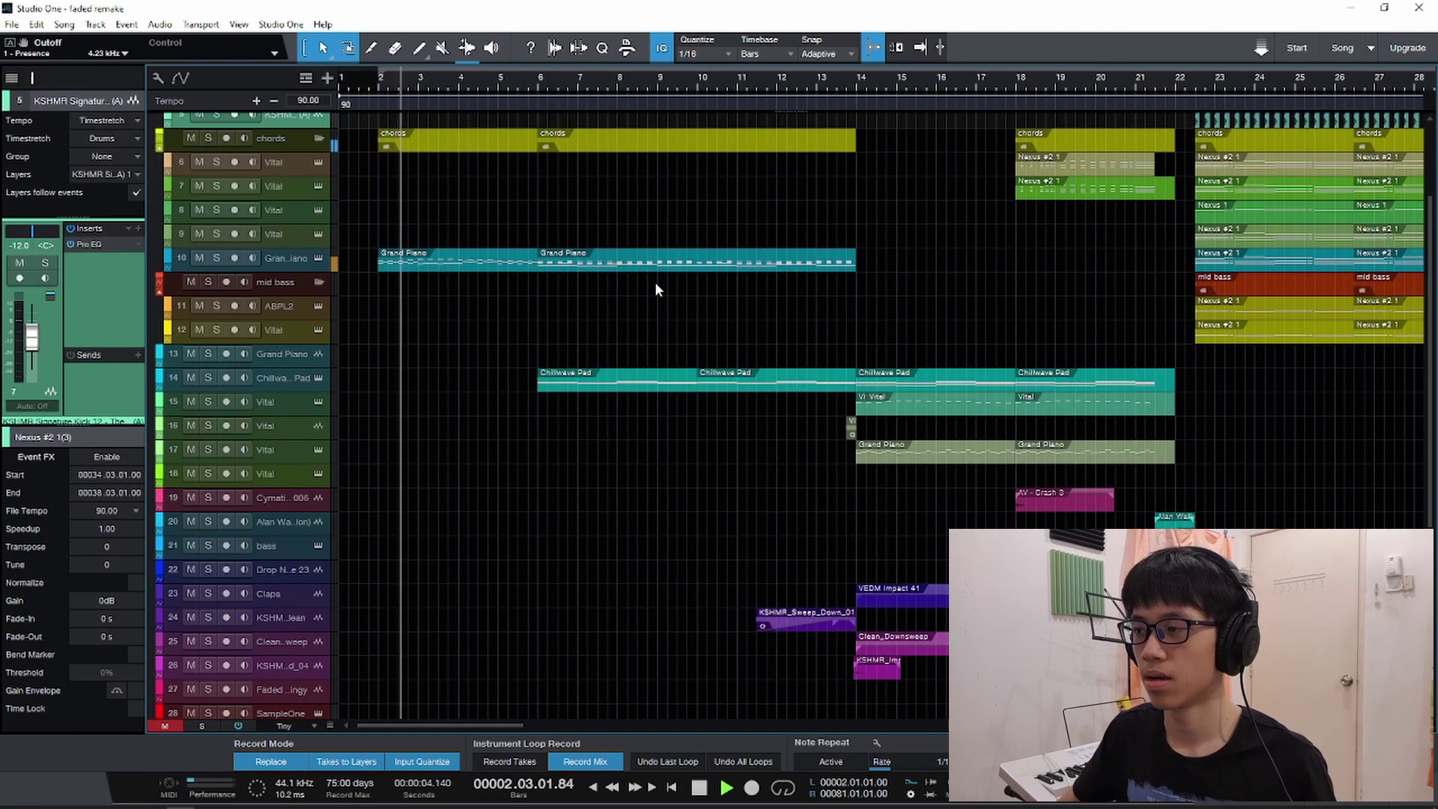
scroll(655, 282, up, 5)
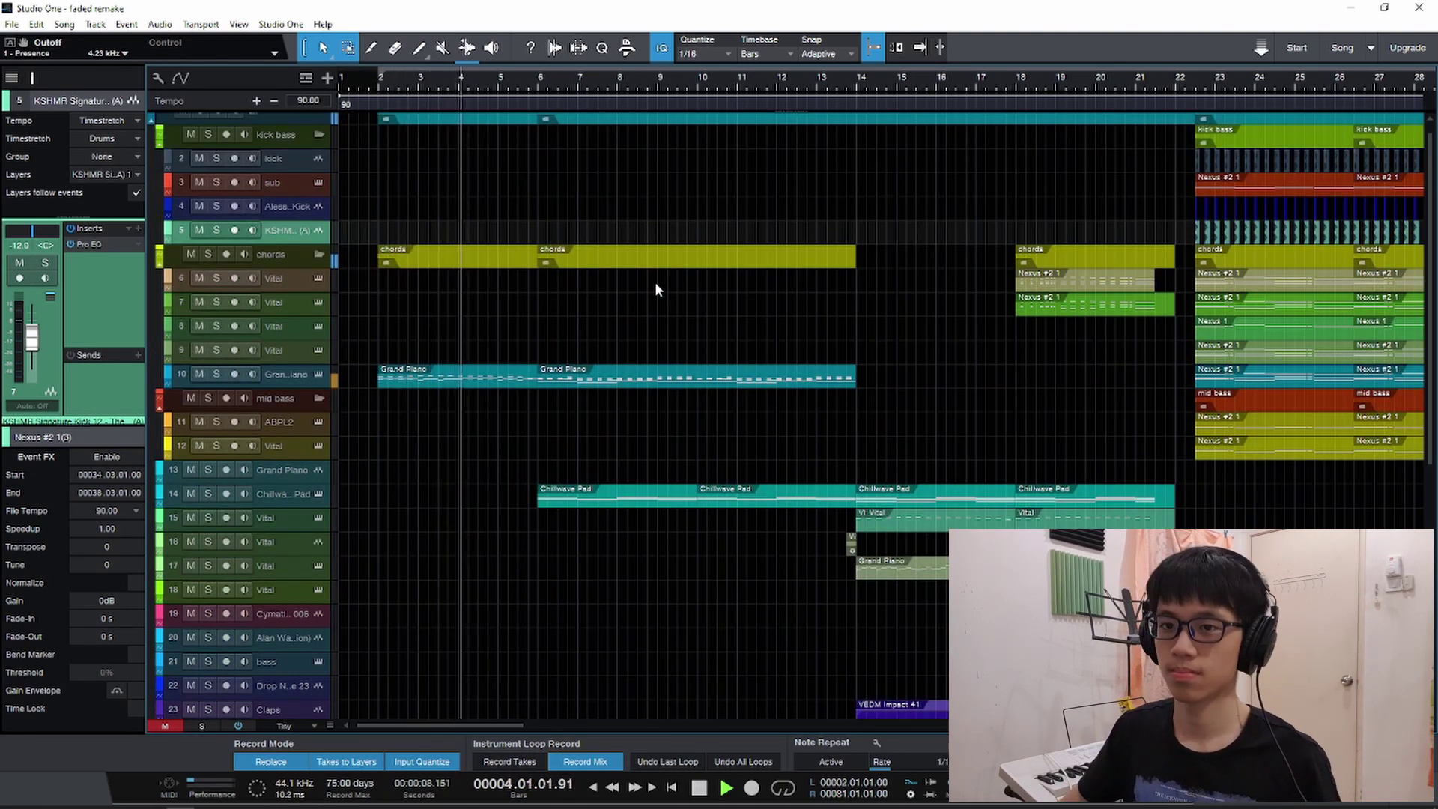
key(space)
Solo the KSHMR Natural Ambiance jungle track at the intro, listen to it briefly, and release the solo.
scroll(655, 287, down, 4)
scroll(607, 395, down, 10)
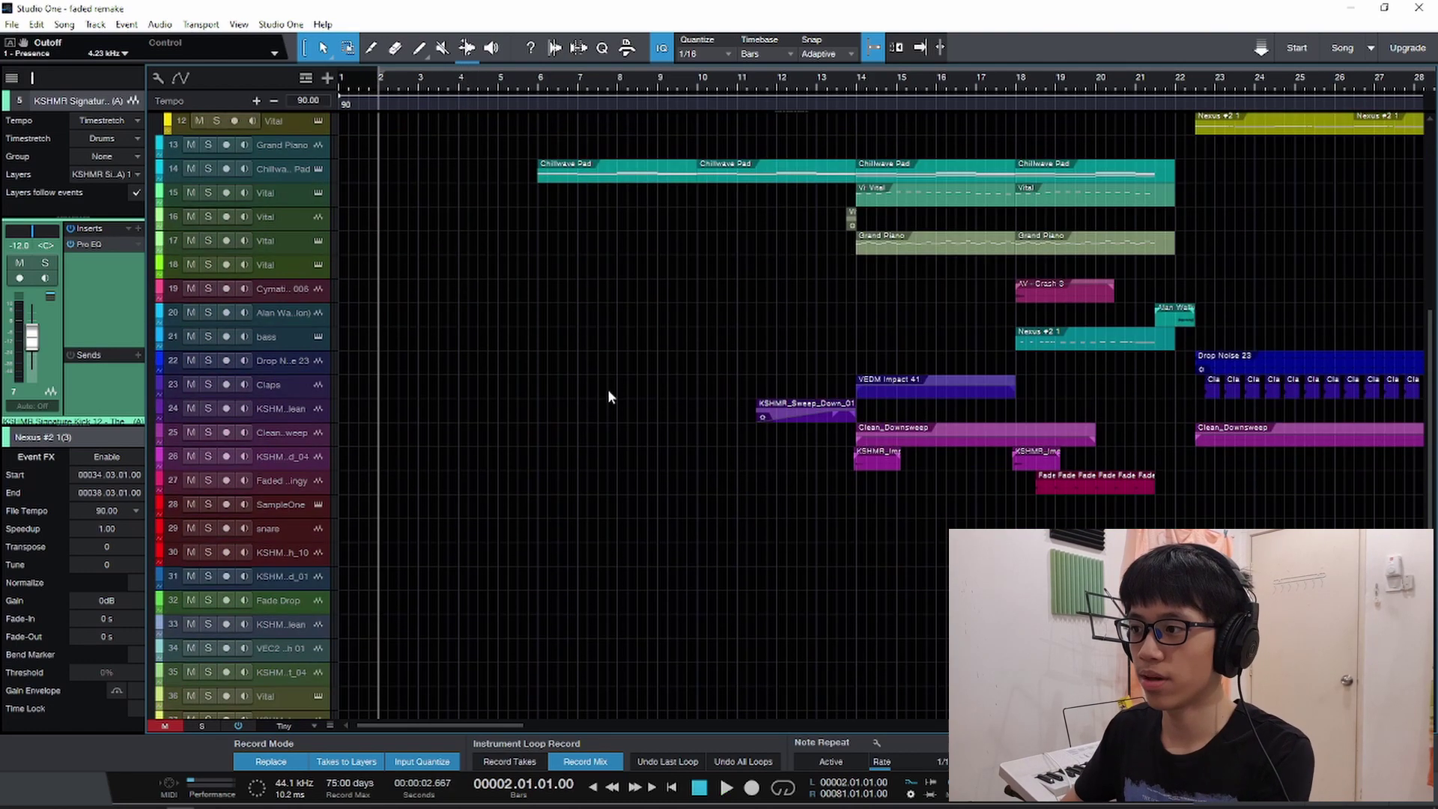
key(e)
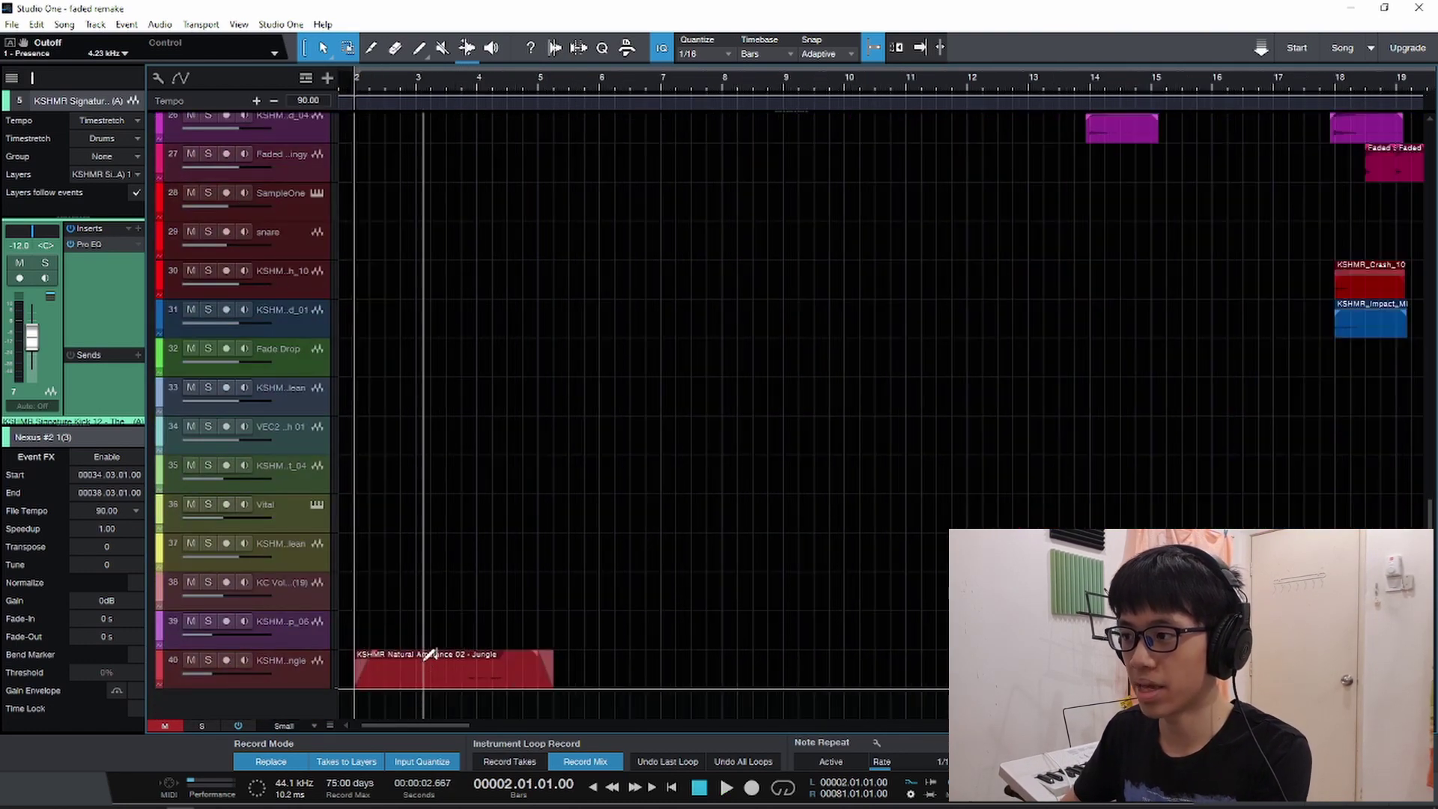
key(shift+e)
click(209, 647)
key(space)
click(209, 648)
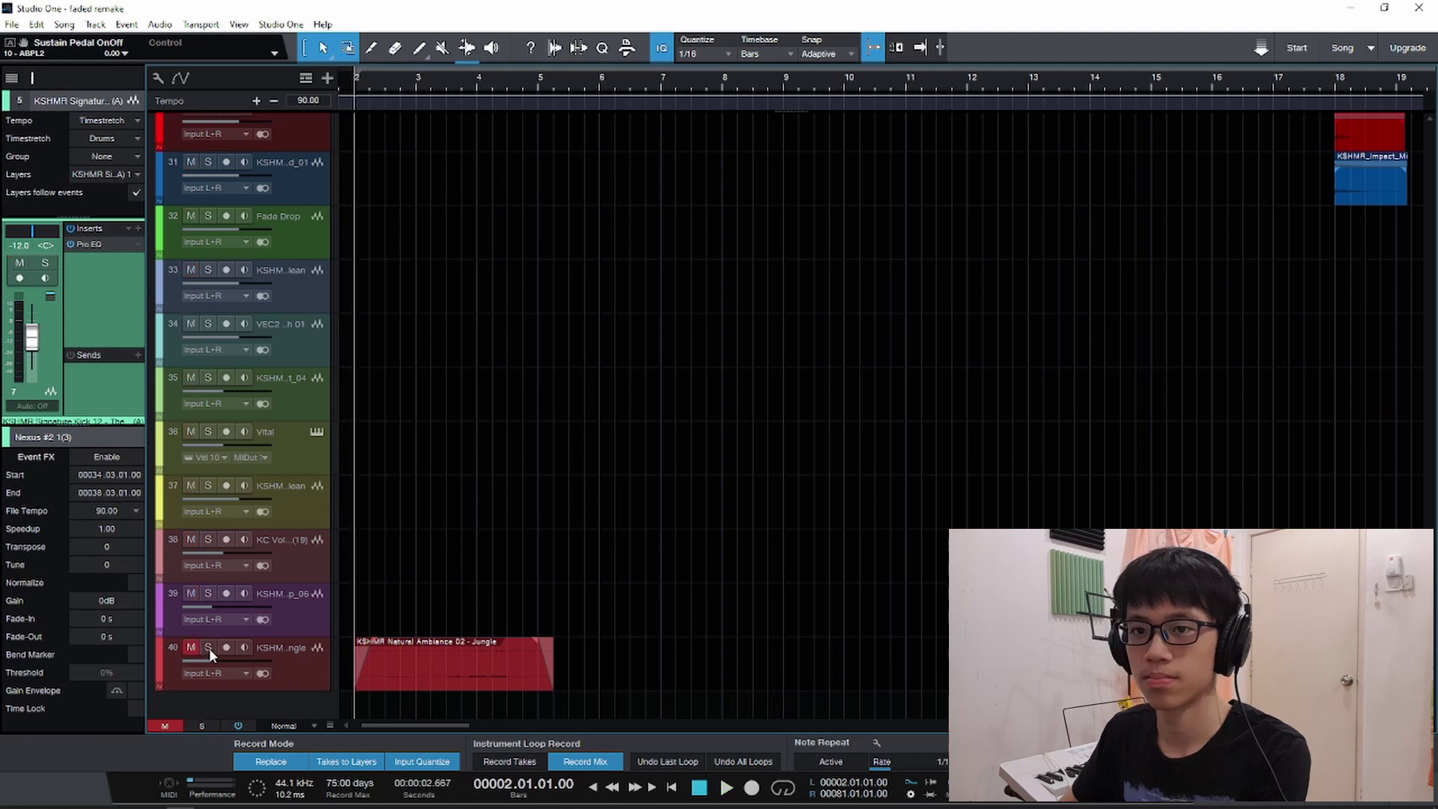
key(space)
Move the playback position to bar 6, where the first Chillwave Pad clip starts.
key(shift+w)
click(489, 93)
key(w)
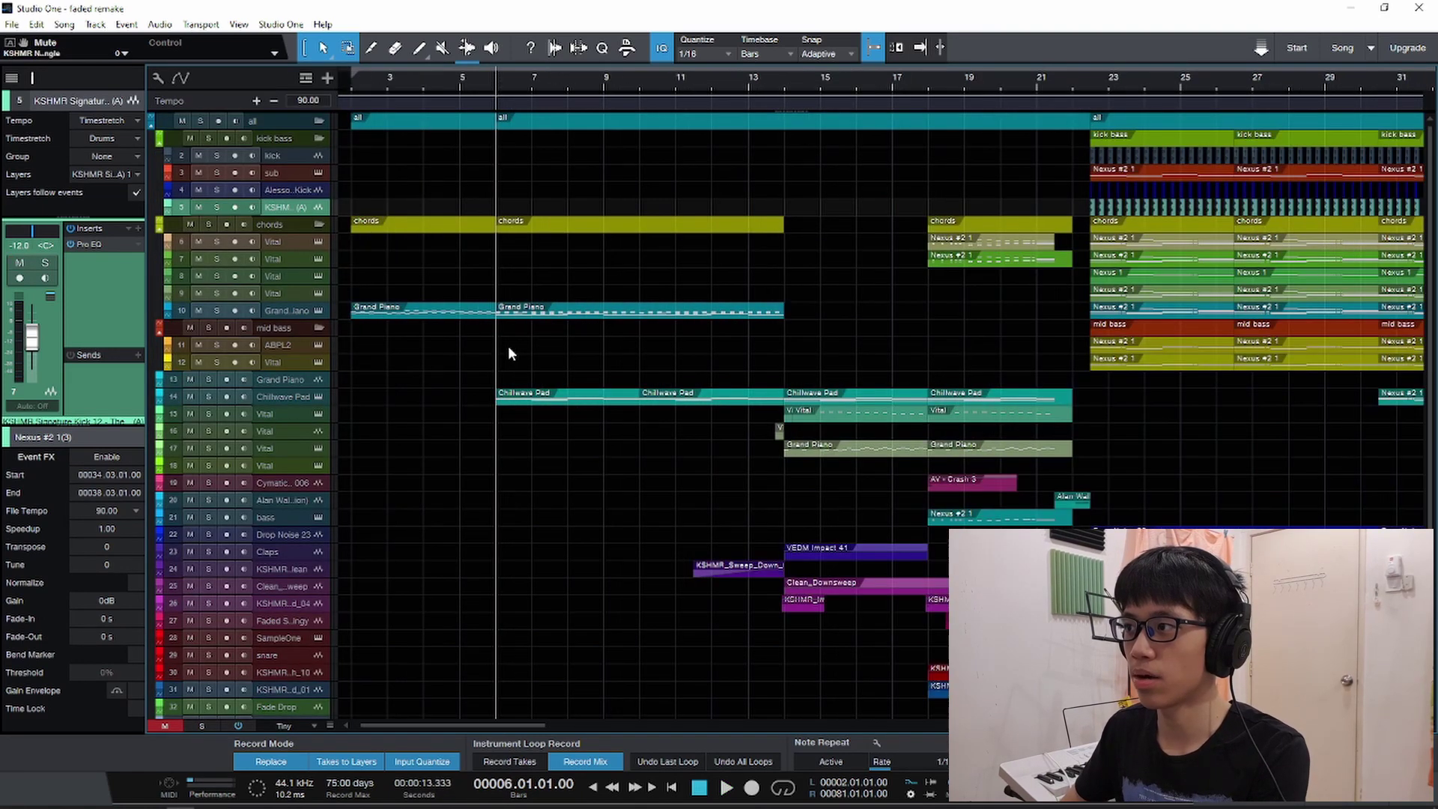
key(shift+e)
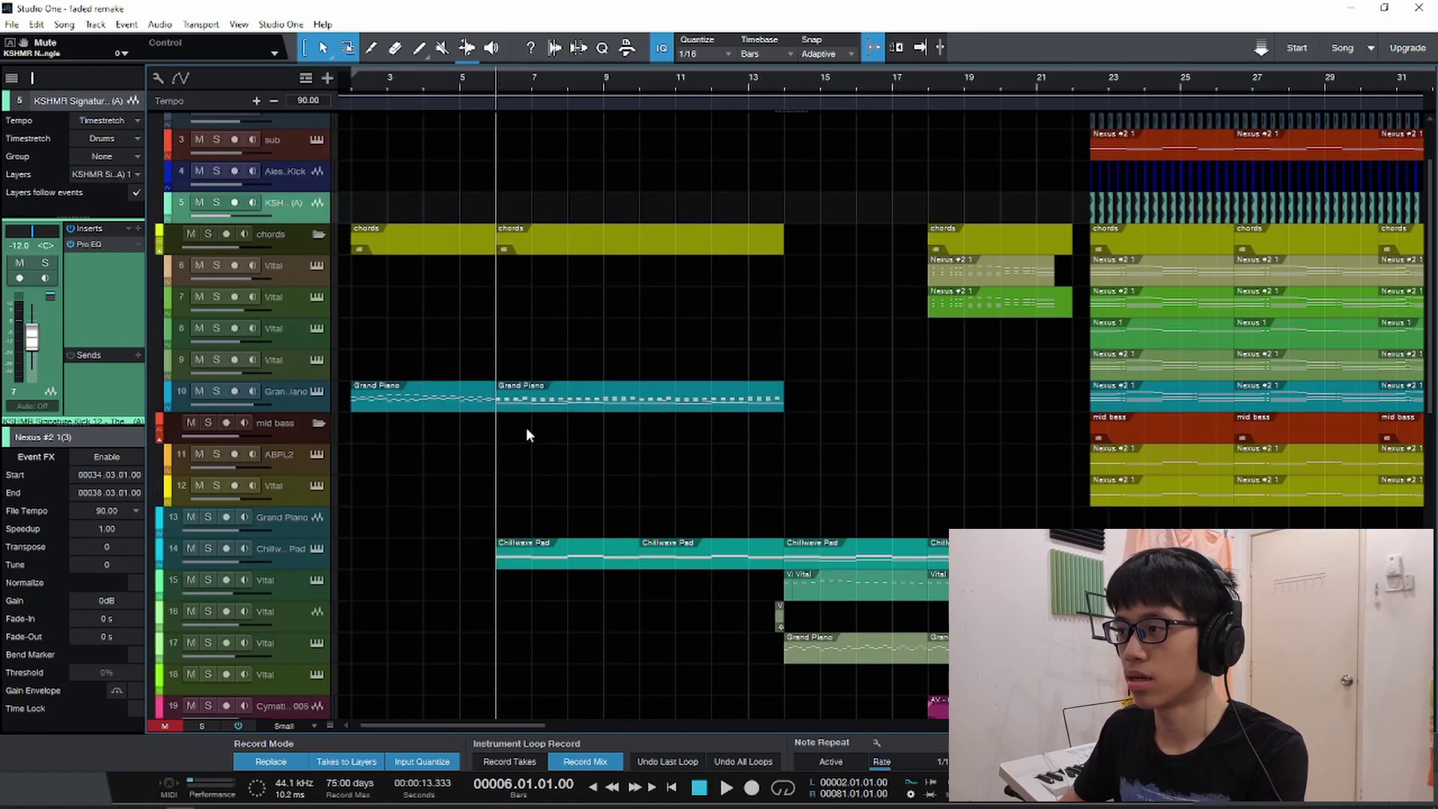
key(e)
key(shift+e)
scroll(524, 432, down, 3)
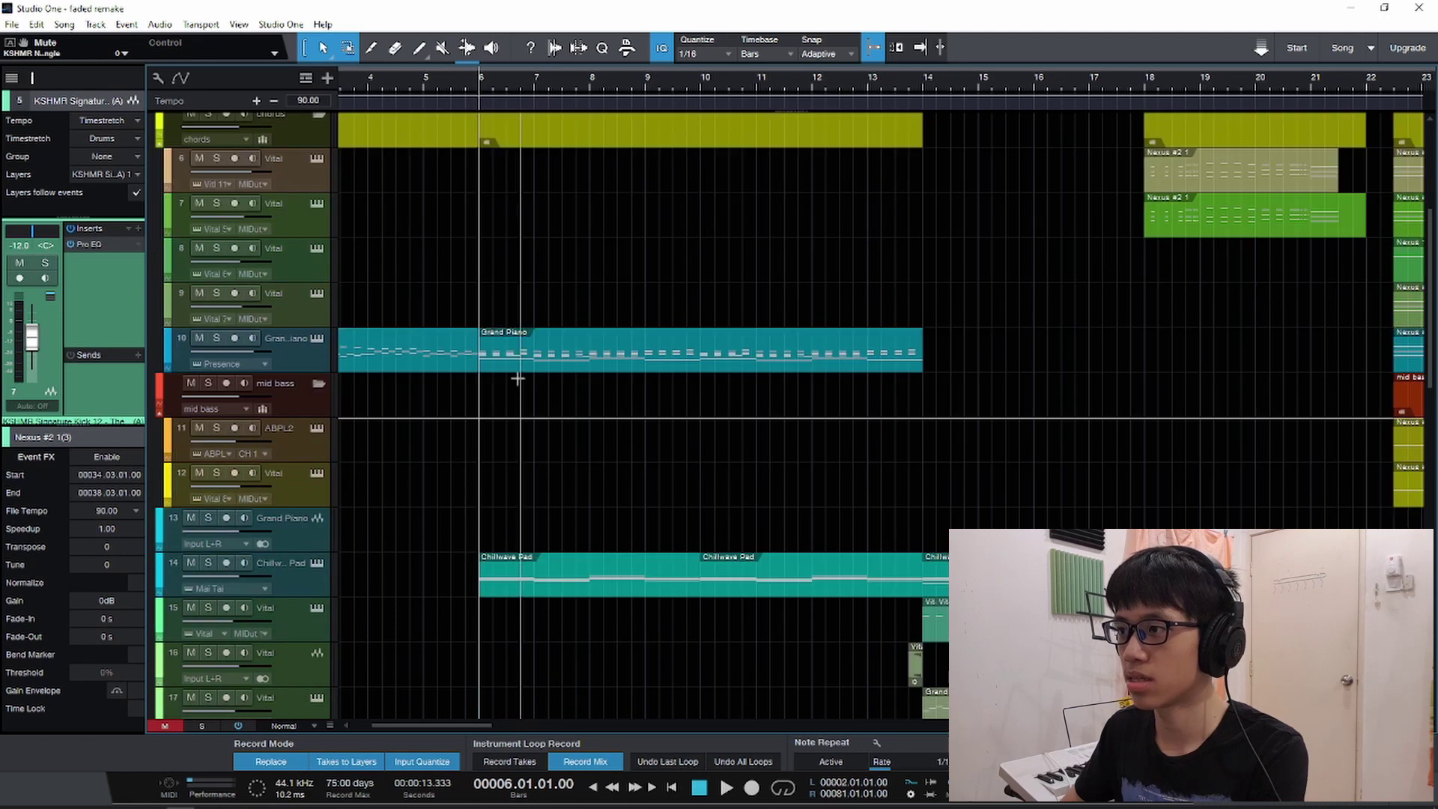
key(e)
key(w)
key(shift+w)
key(w)
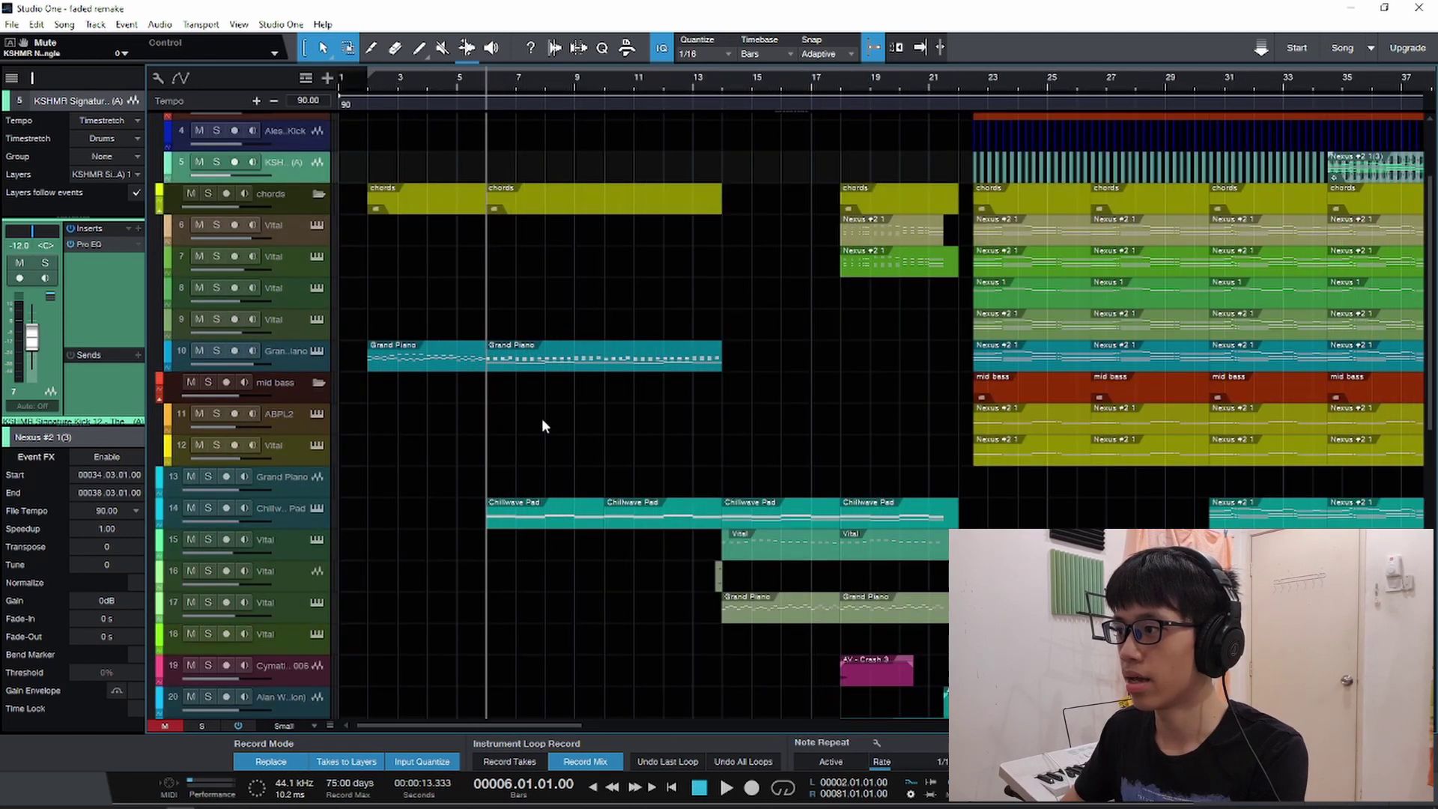
Open the Mai Tai instrument on the Chillwave Pad track and reposition its window to show all its controls.
scroll(545, 426, down, 2)
click(296, 424)
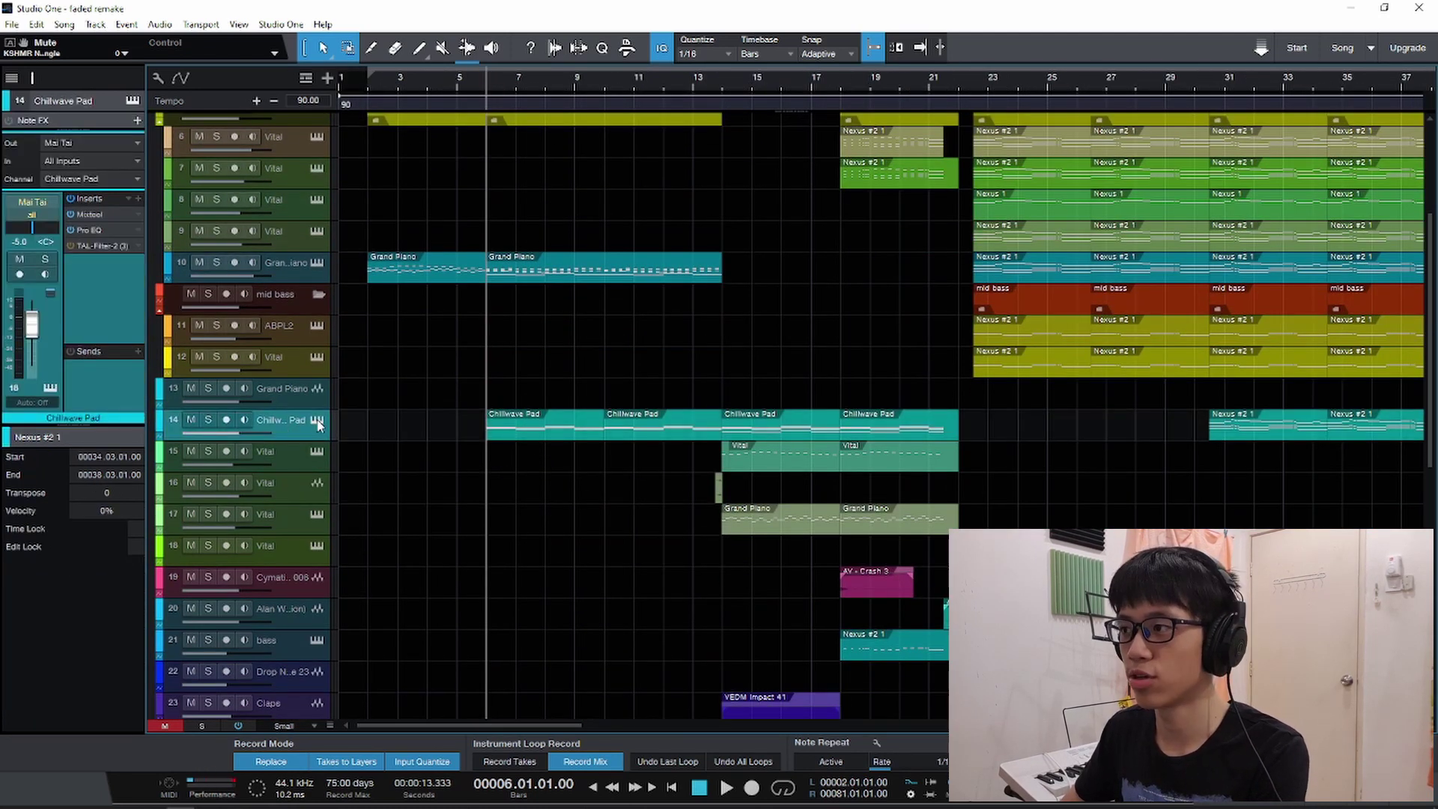
click(318, 421)
key(shift+w)
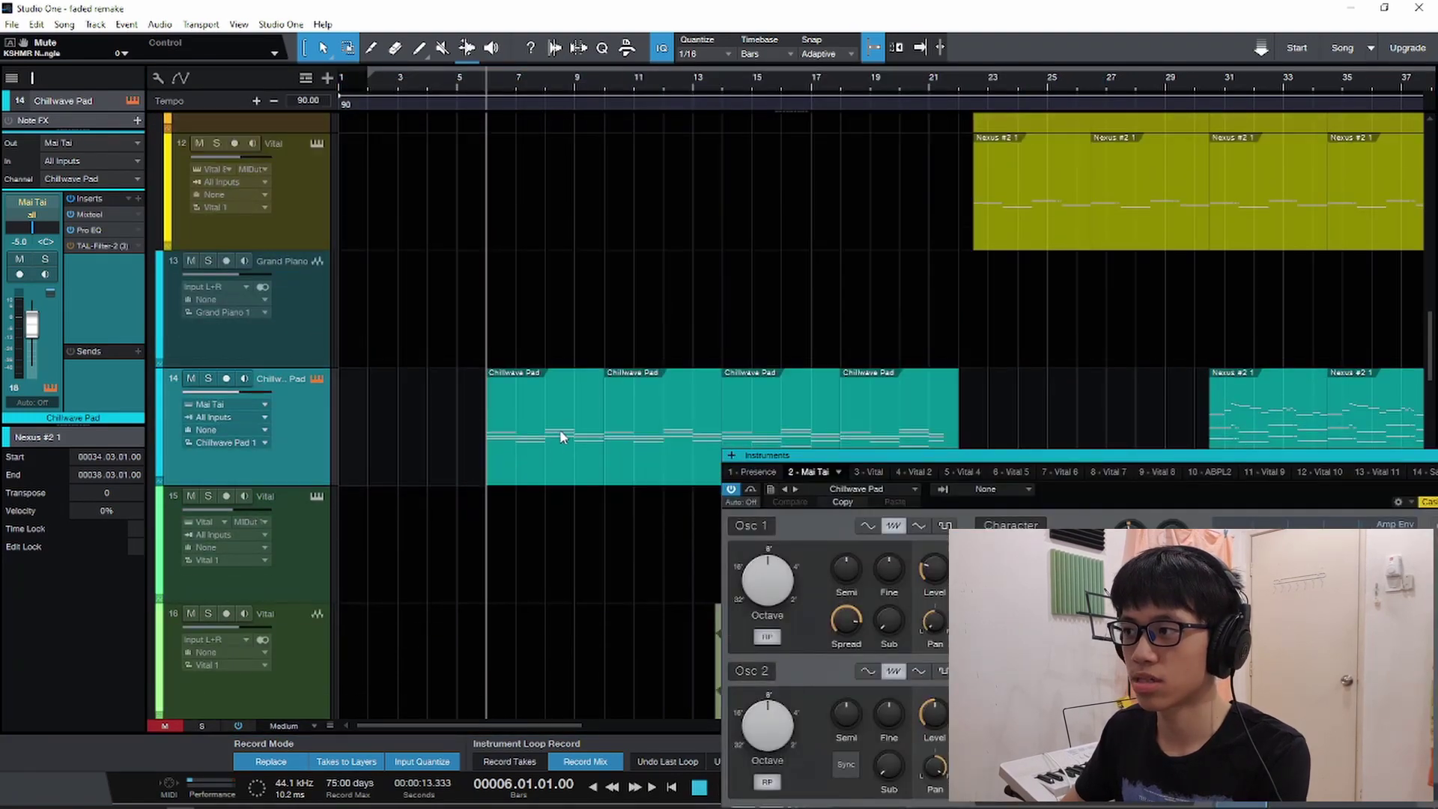
scroll(560, 429, up, 2)
drag(1090, 496, 555, 174)
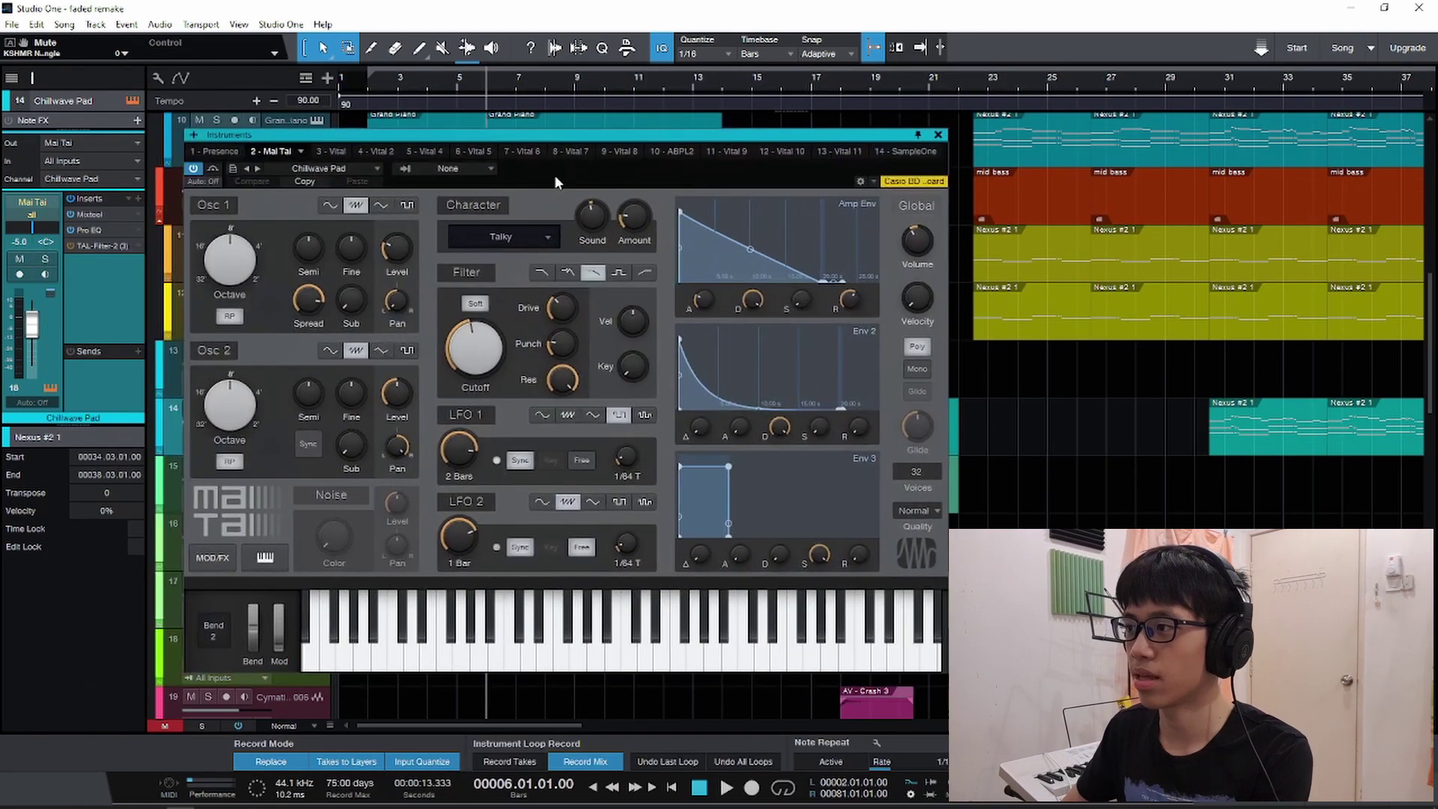
Audition a few low notes of the Chillwave Pad preset, such as D 2 and B 1, and close the instrument.
click(543, 619)
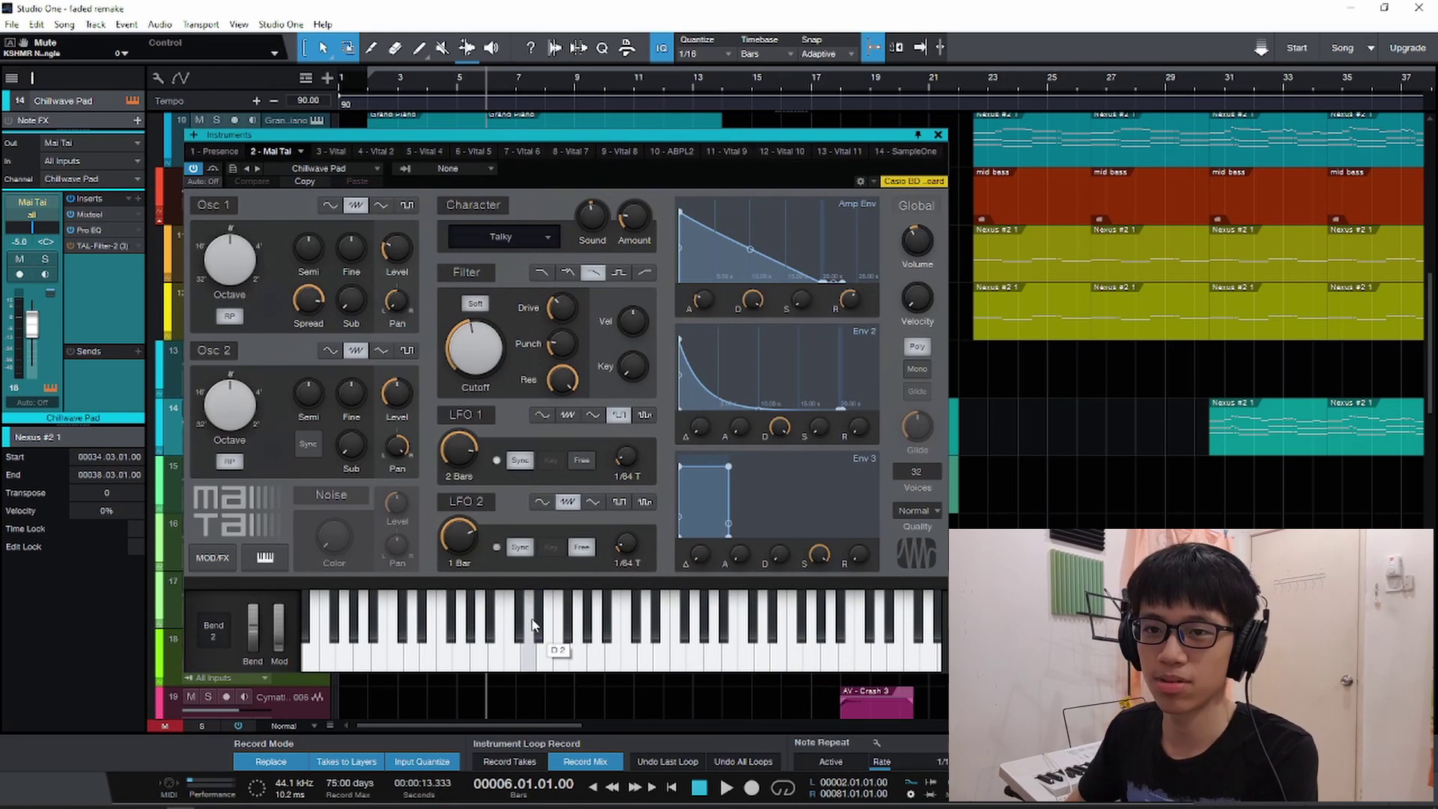
click(504, 656)
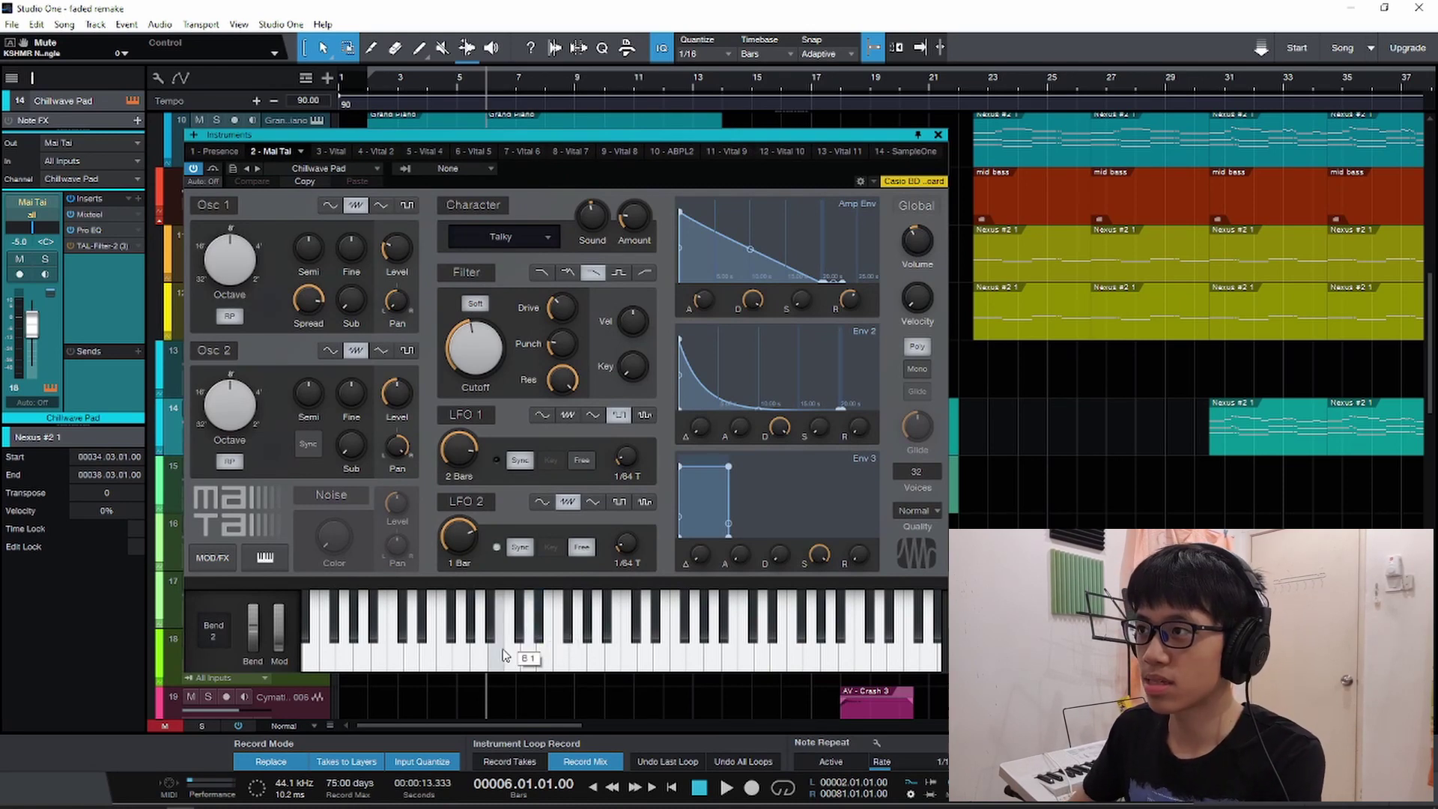
click(517, 657)
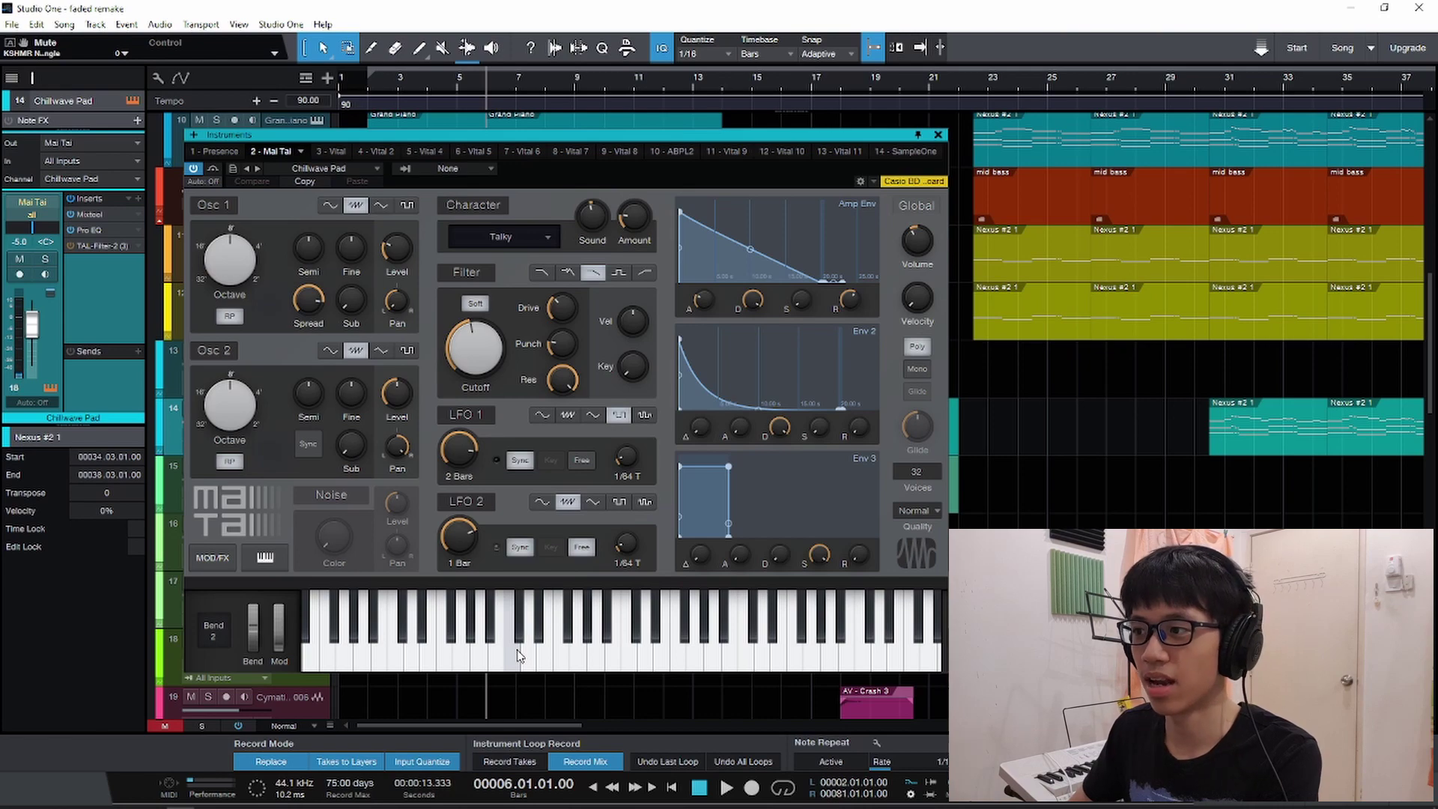
drag(696, 185, 825, 439)
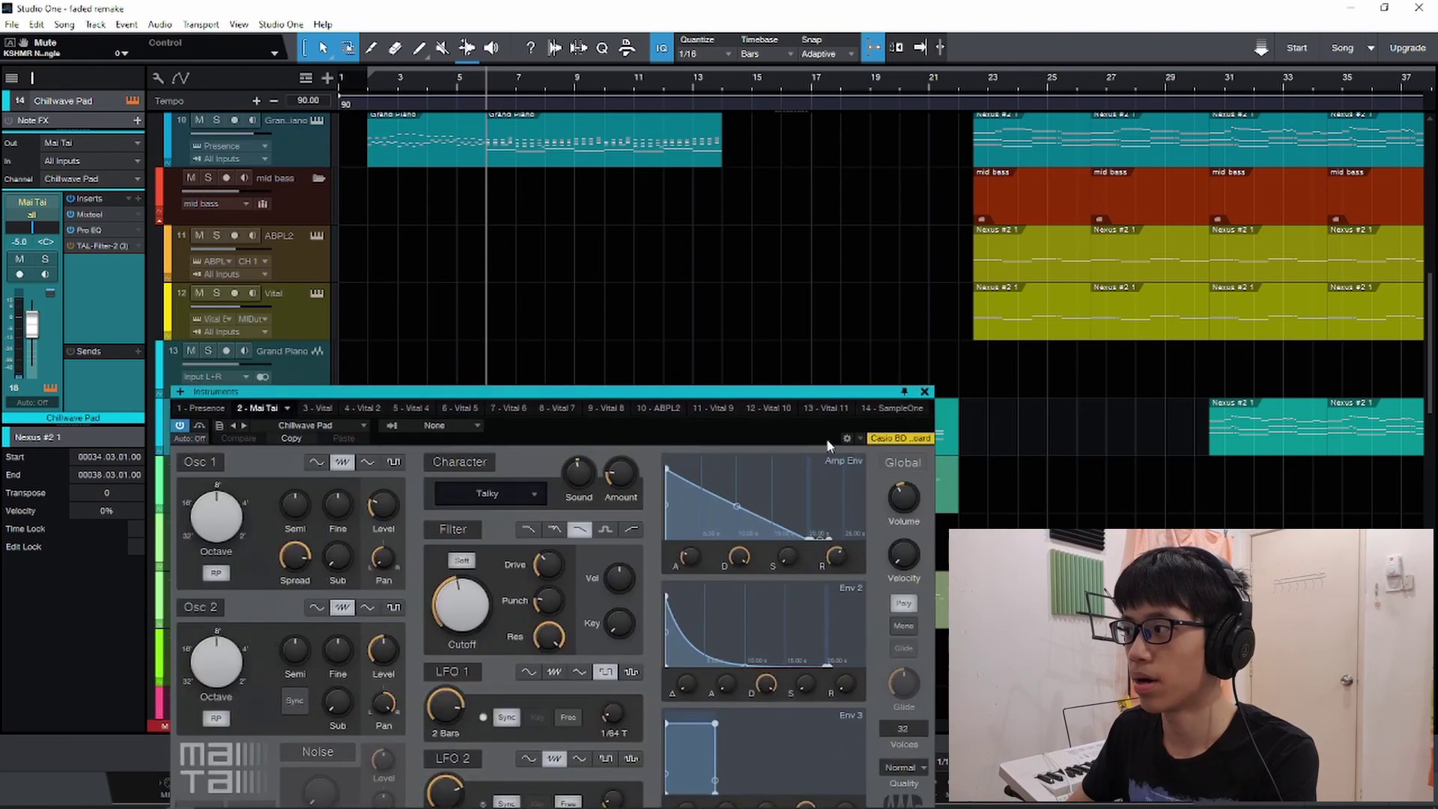
click(926, 392)
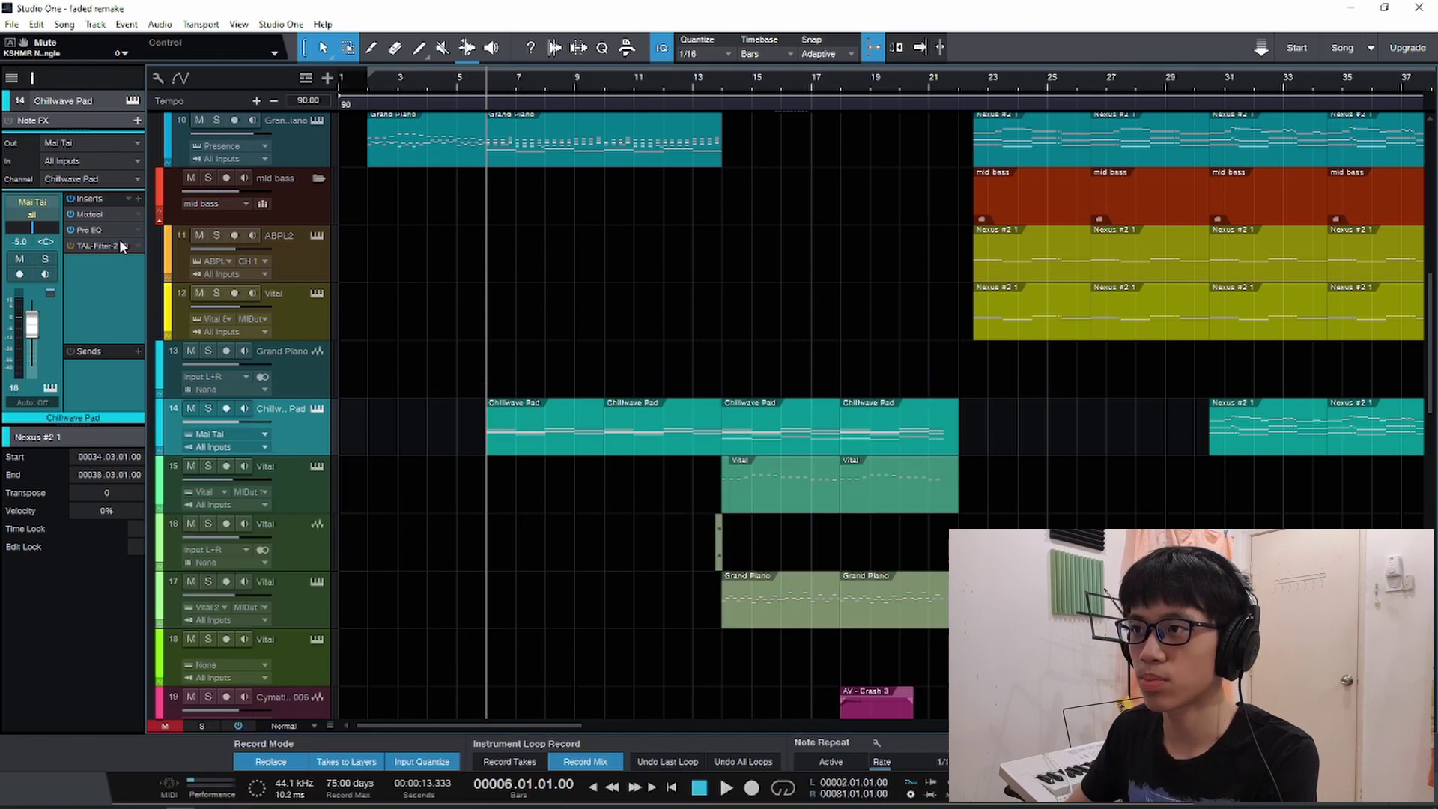
Inspect the Mixtool and Pro EQ inserts on the Chillwave Pad track, closing each after viewing.
double_click(98, 214)
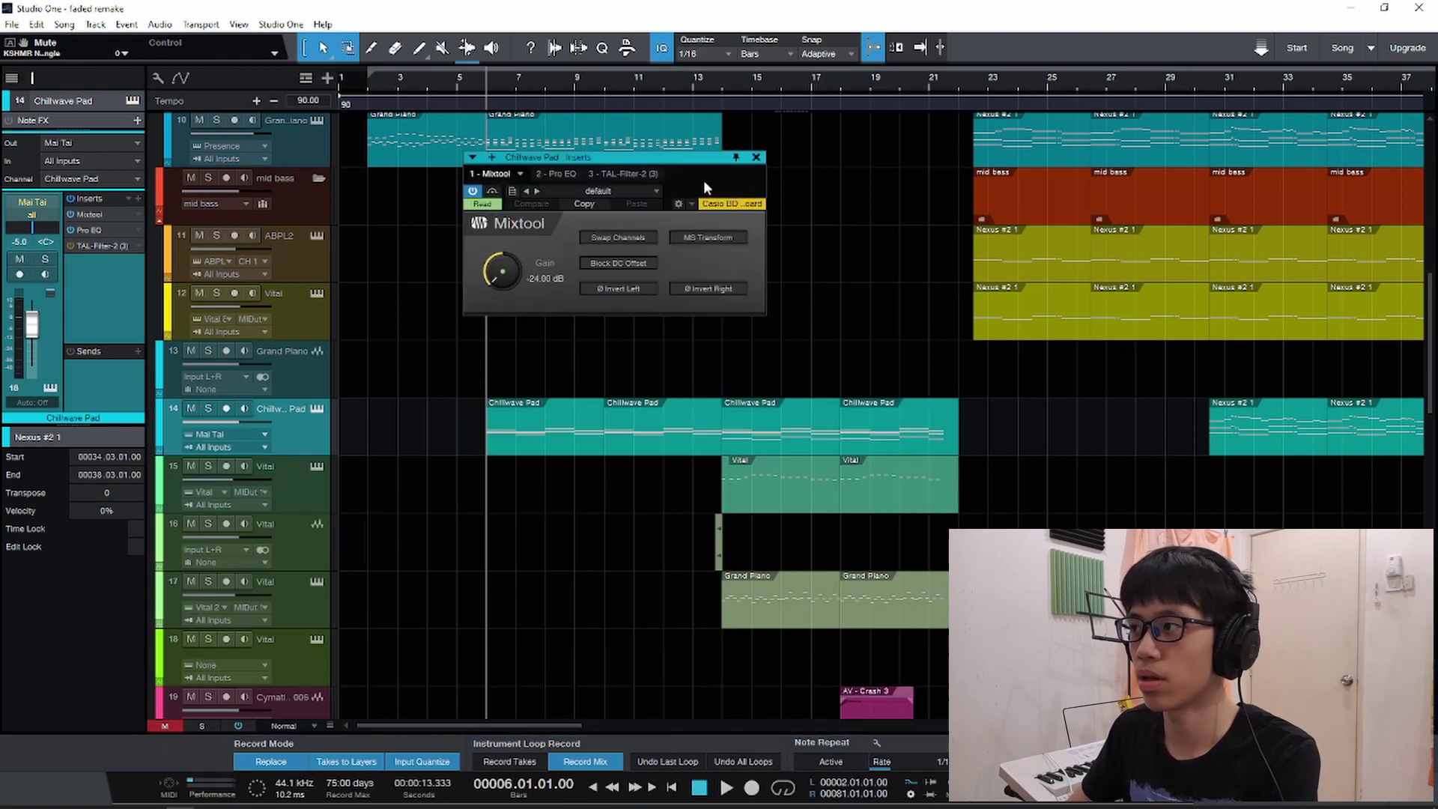
click(757, 157)
double_click(105, 230)
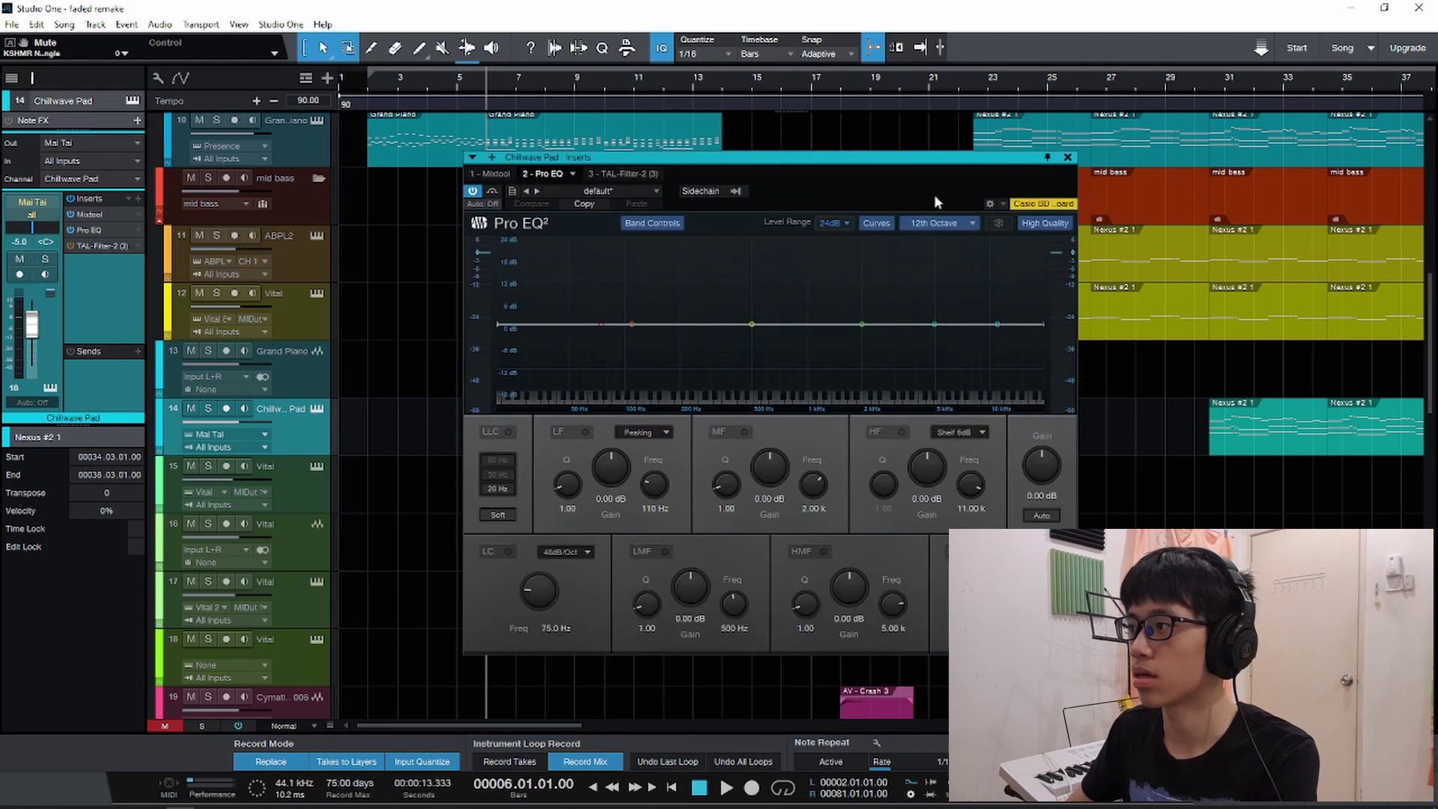
click(1069, 159)
Solo the Grand Piano track, play it from bar 6, and then stop playback and release the solo.
scroll(303, 311, up, 4)
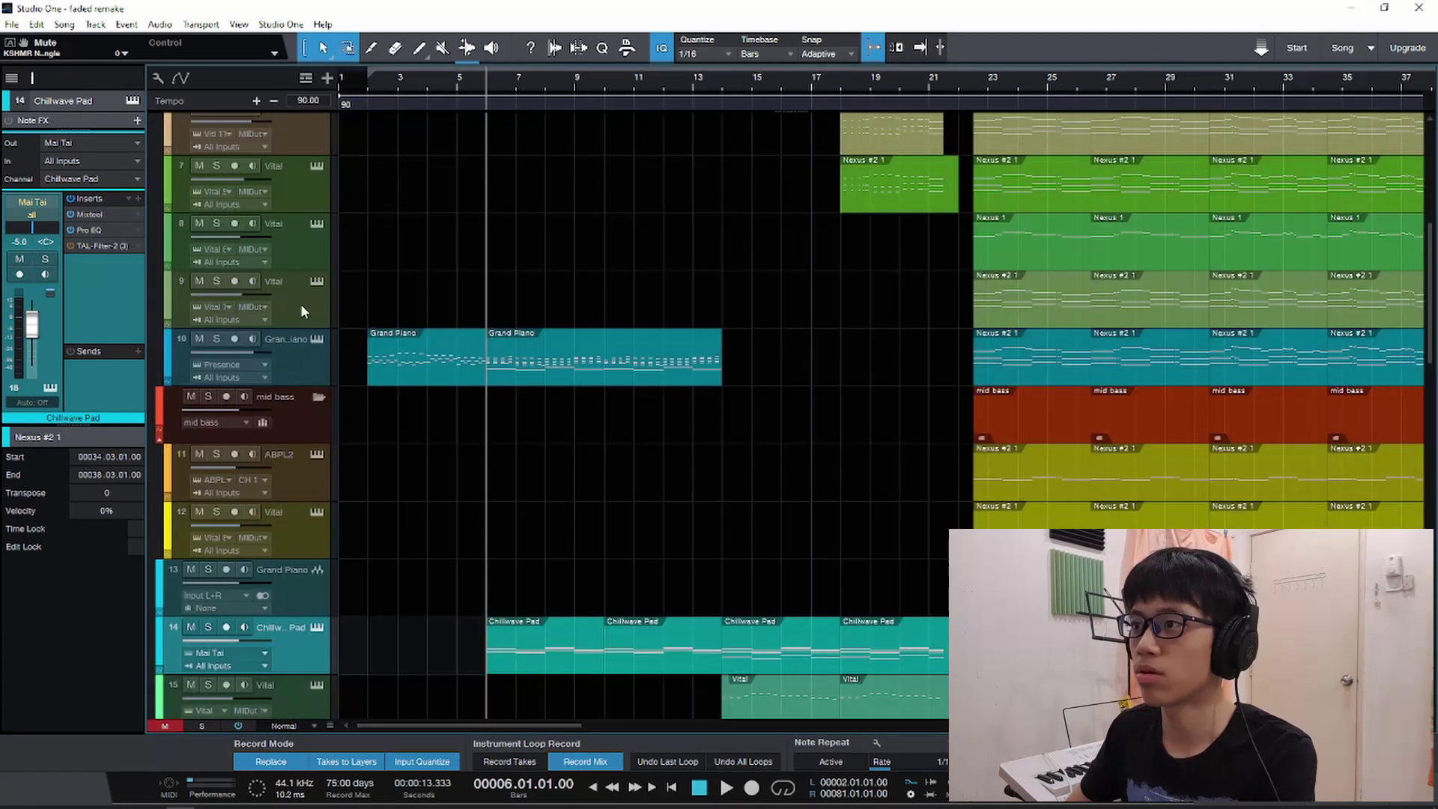
click(216, 339)
key(space)
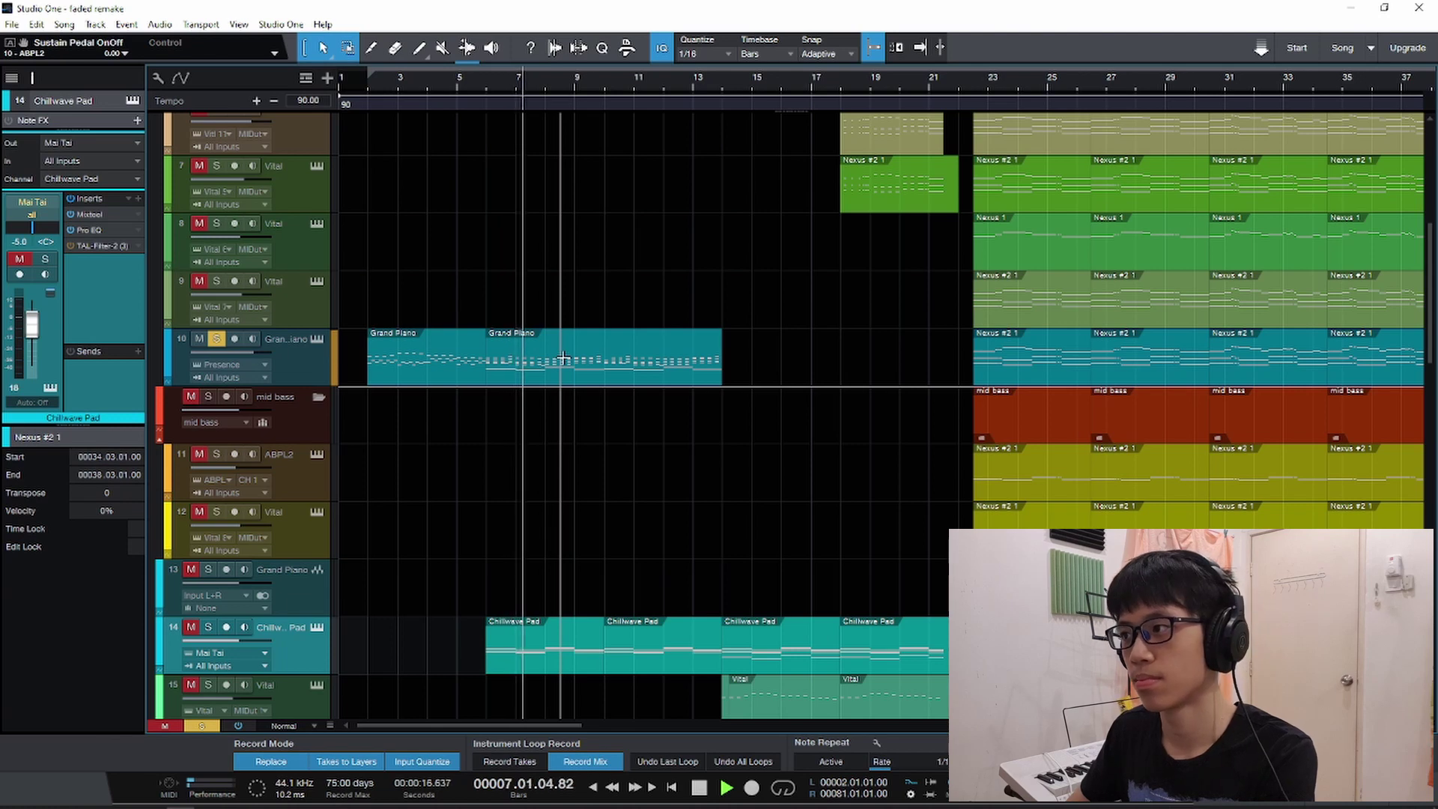
key(space)
click(217, 339)
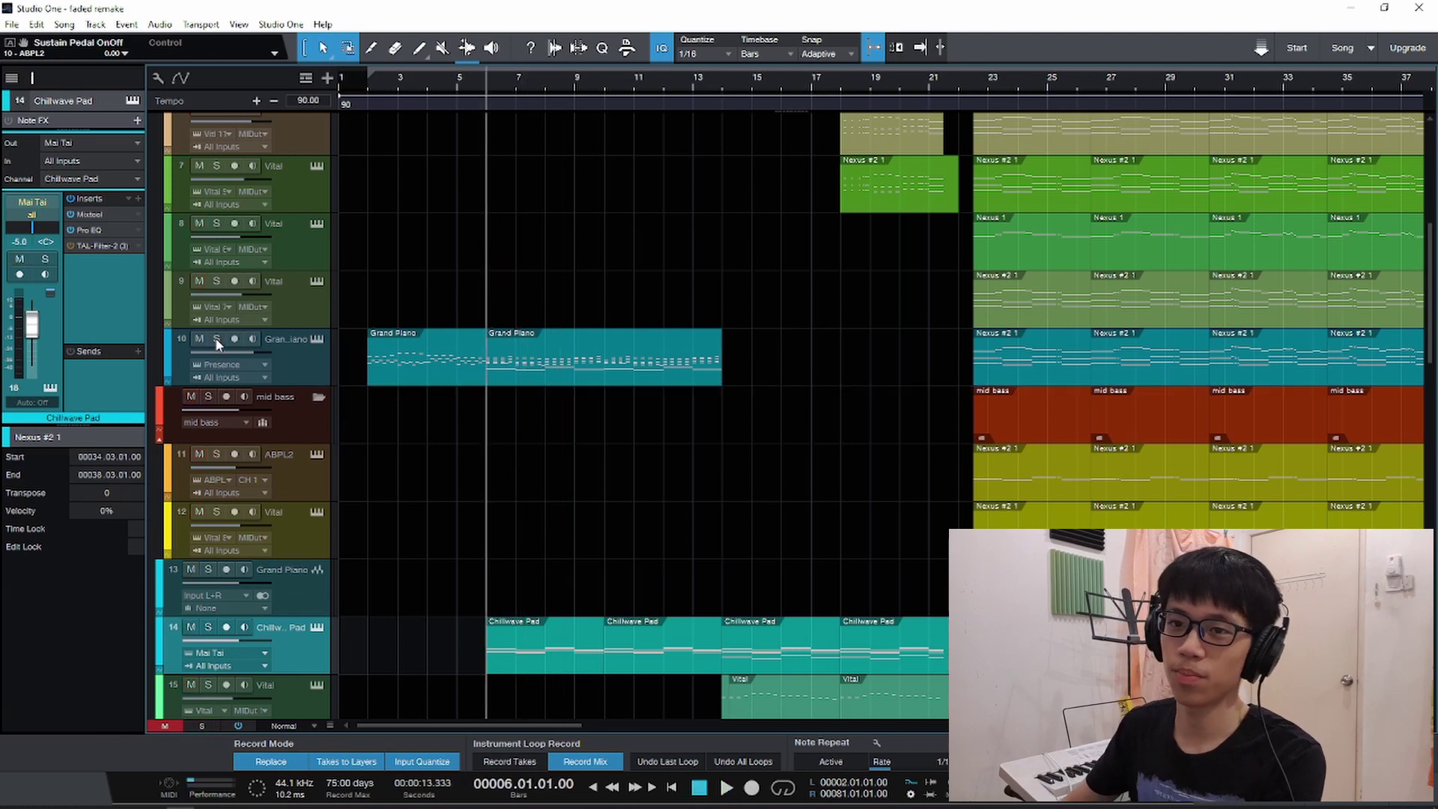
scroll(420, 374, down, 3)
scroll(419, 375, down, 3)
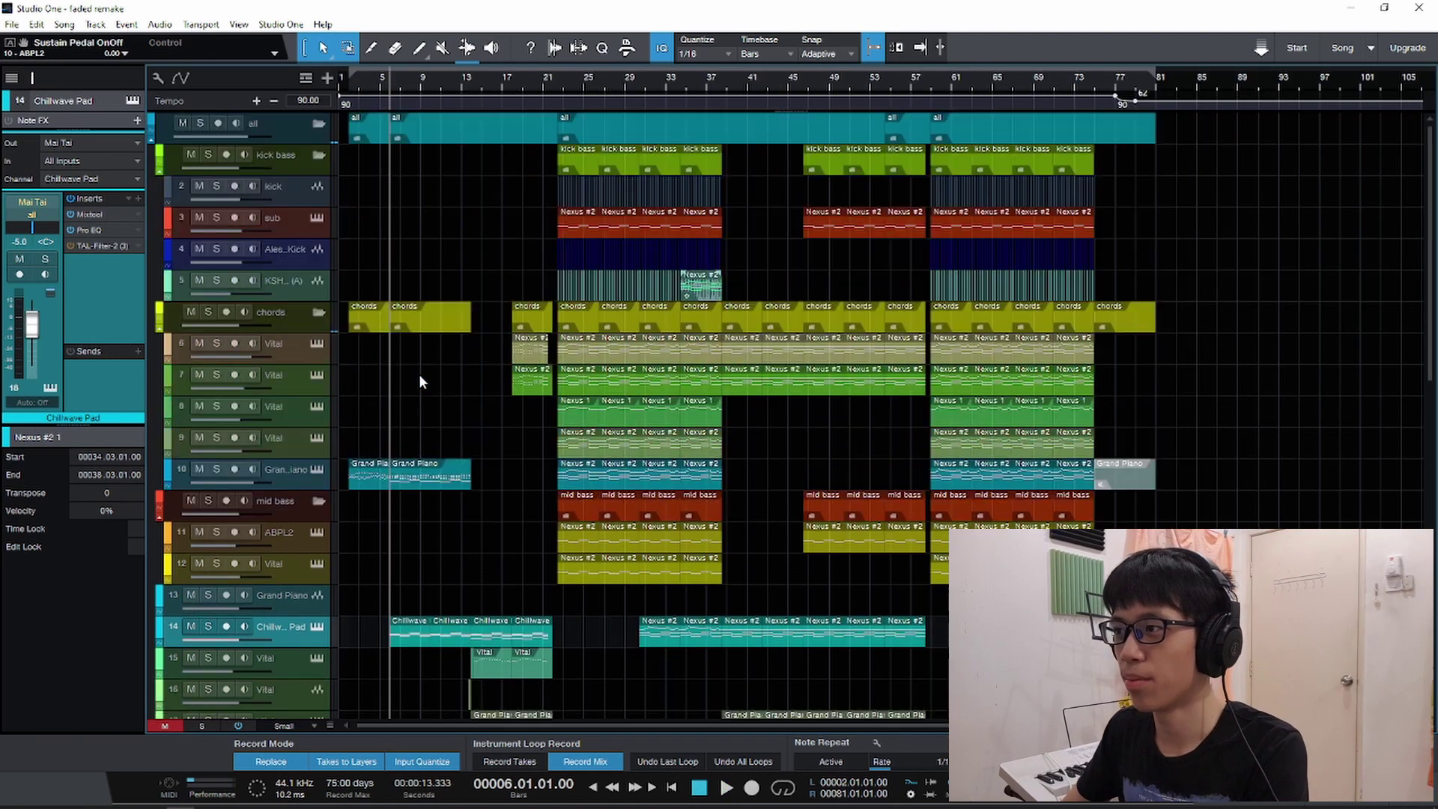
Survey the arrangement's tracks, from the kick and chords down to the effects, for the parts playing between bars 9 and 26.
scroll(421, 436, up, 3)
scroll(573, 507, up, 2)
scroll(574, 512, down, 5)
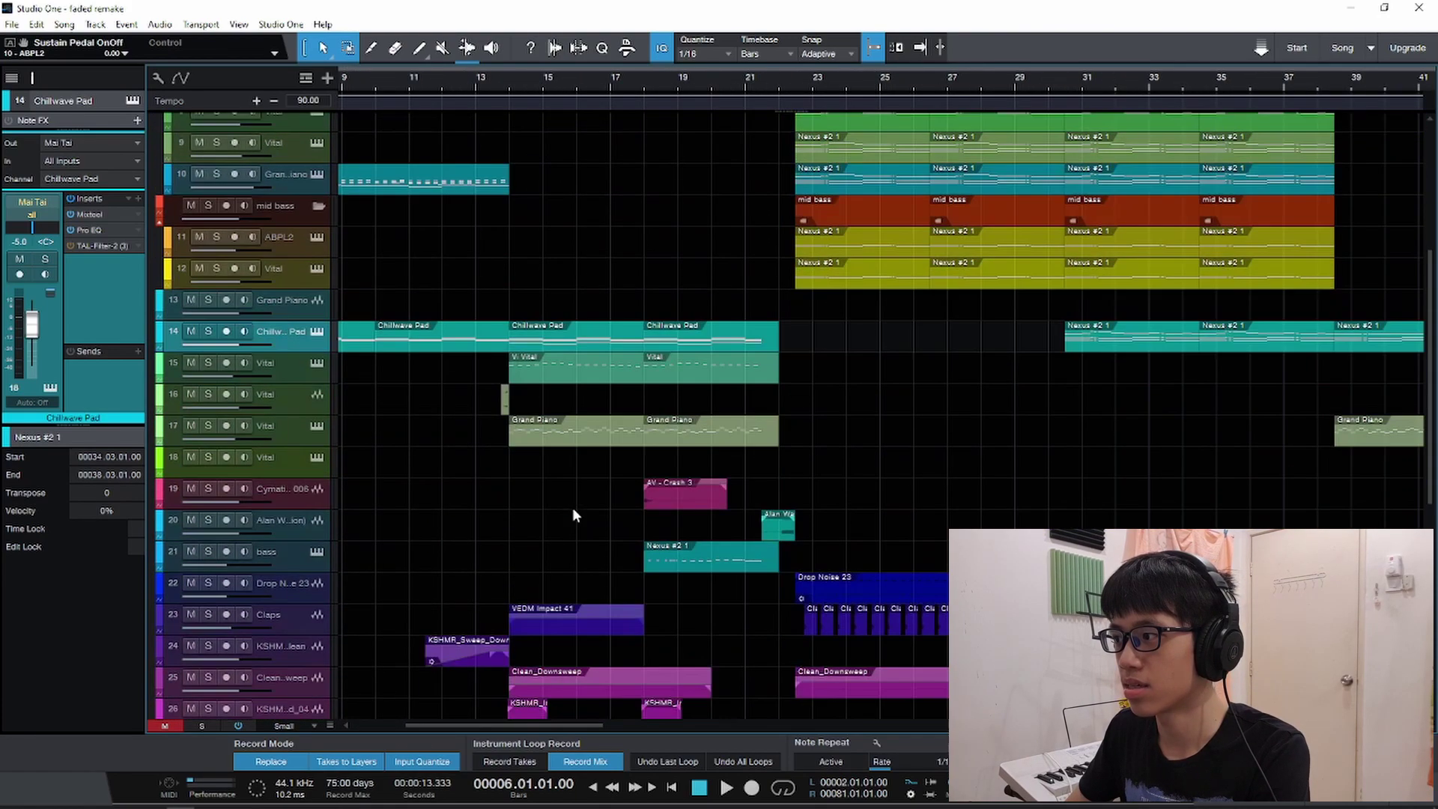
scroll(572, 507, down, 5)
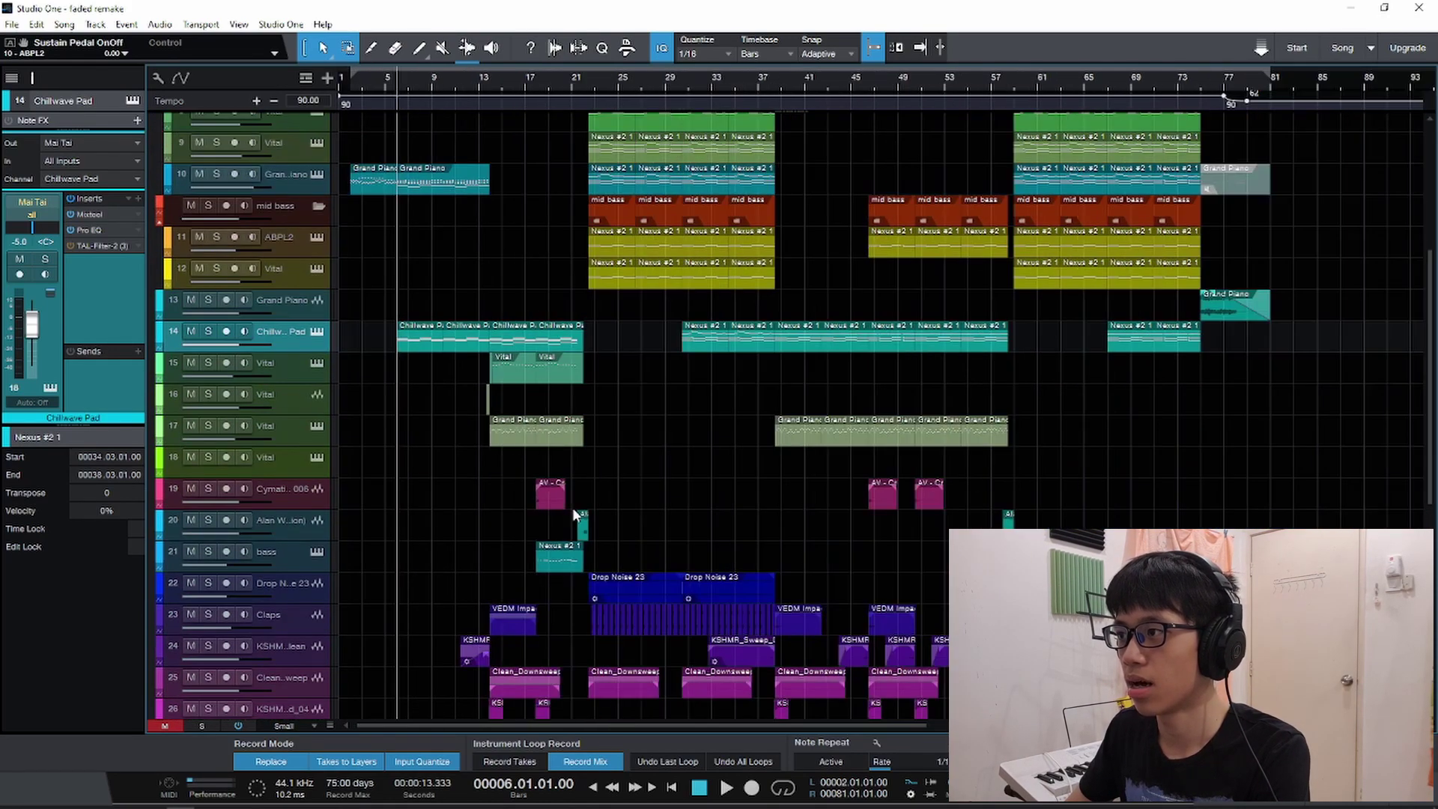
scroll(482, 512, down, 3)
scroll(482, 512, up, 4)
scroll(607, 598, up, 3)
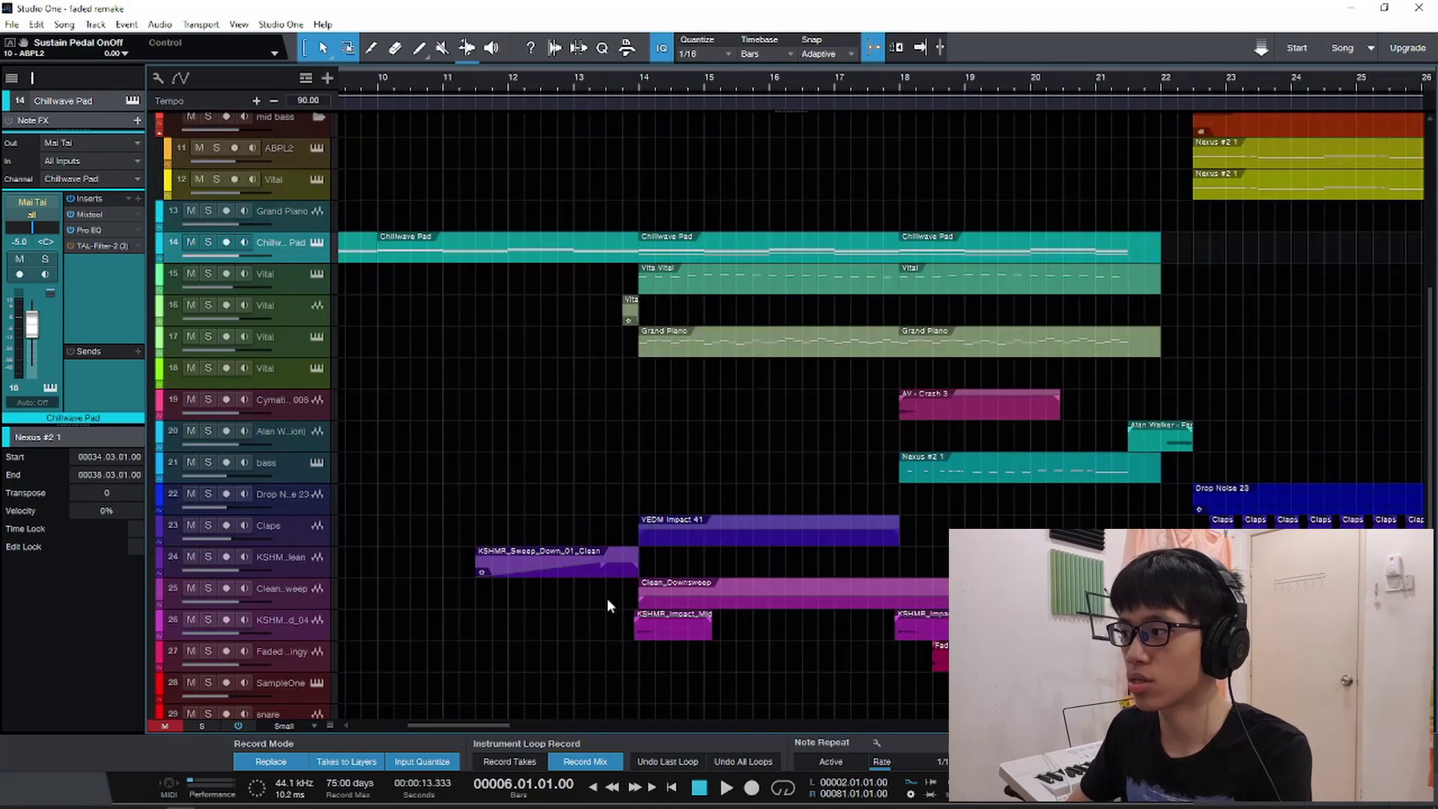
scroll(883, 532, up, 2)
scroll(761, 475, down, 5)
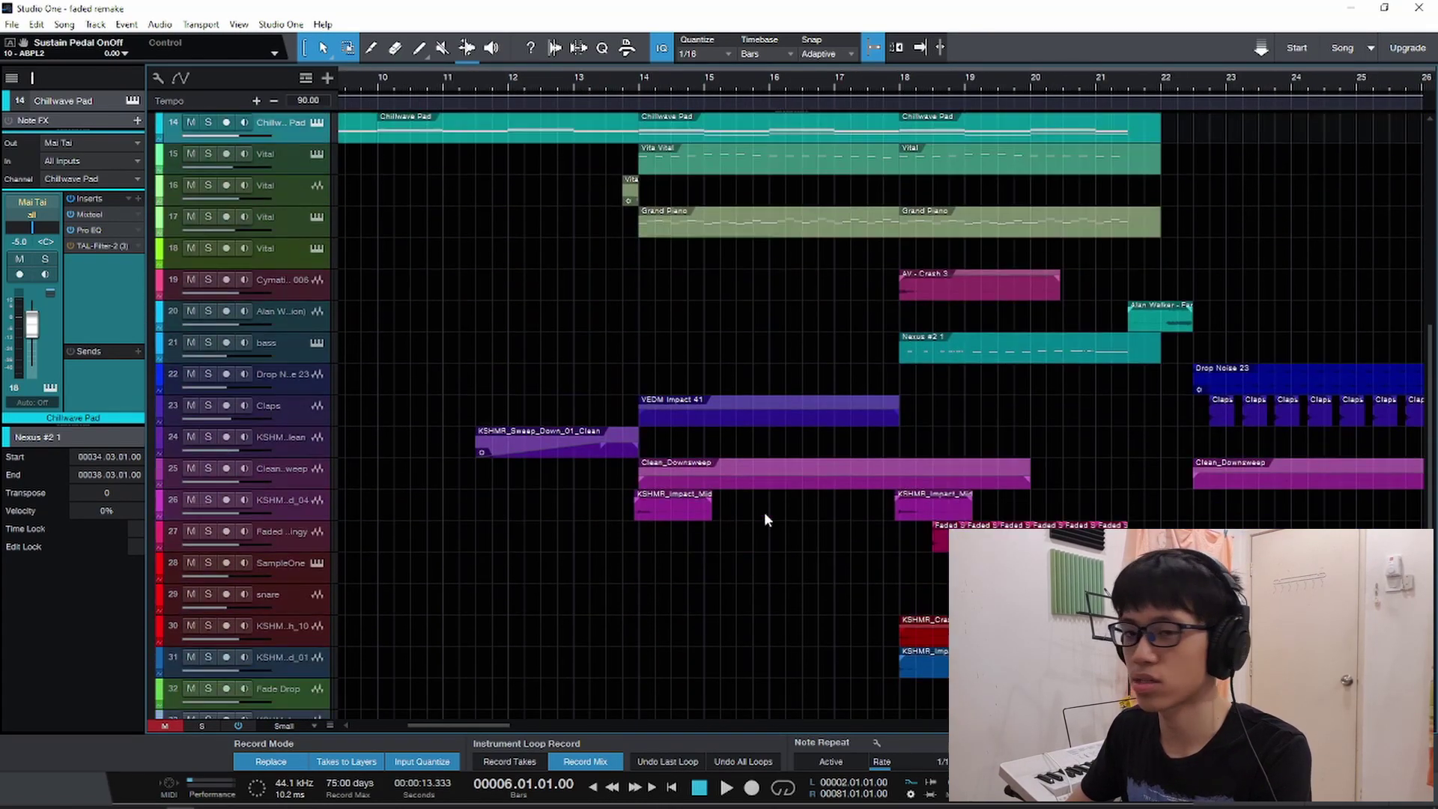
scroll(883, 448, down, 3)
scroll(930, 447, up, 10)
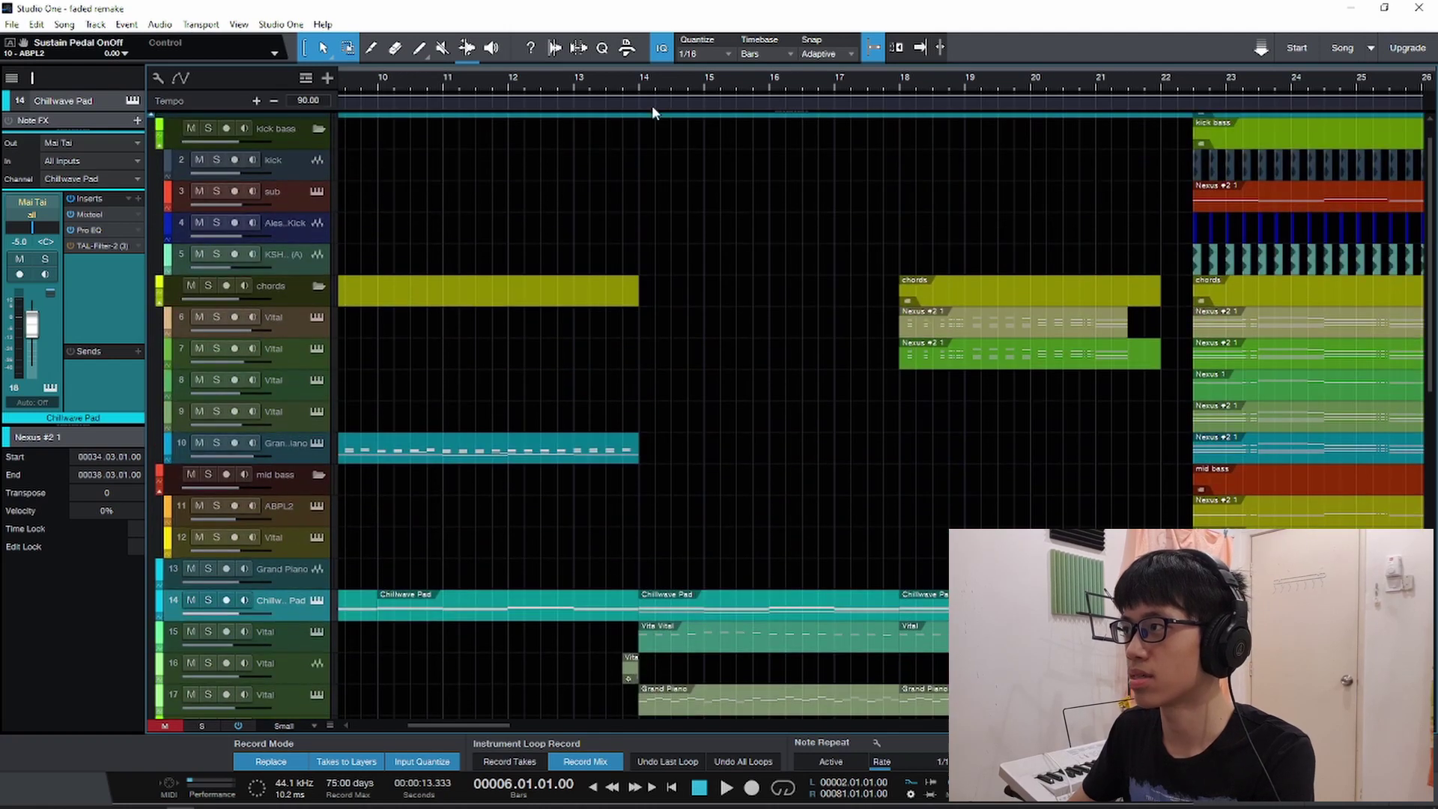
Play the transition leading into bar 14, stop playback, and examine the short Vital audio clip just before that bar.
click(606, 78)
key(space)
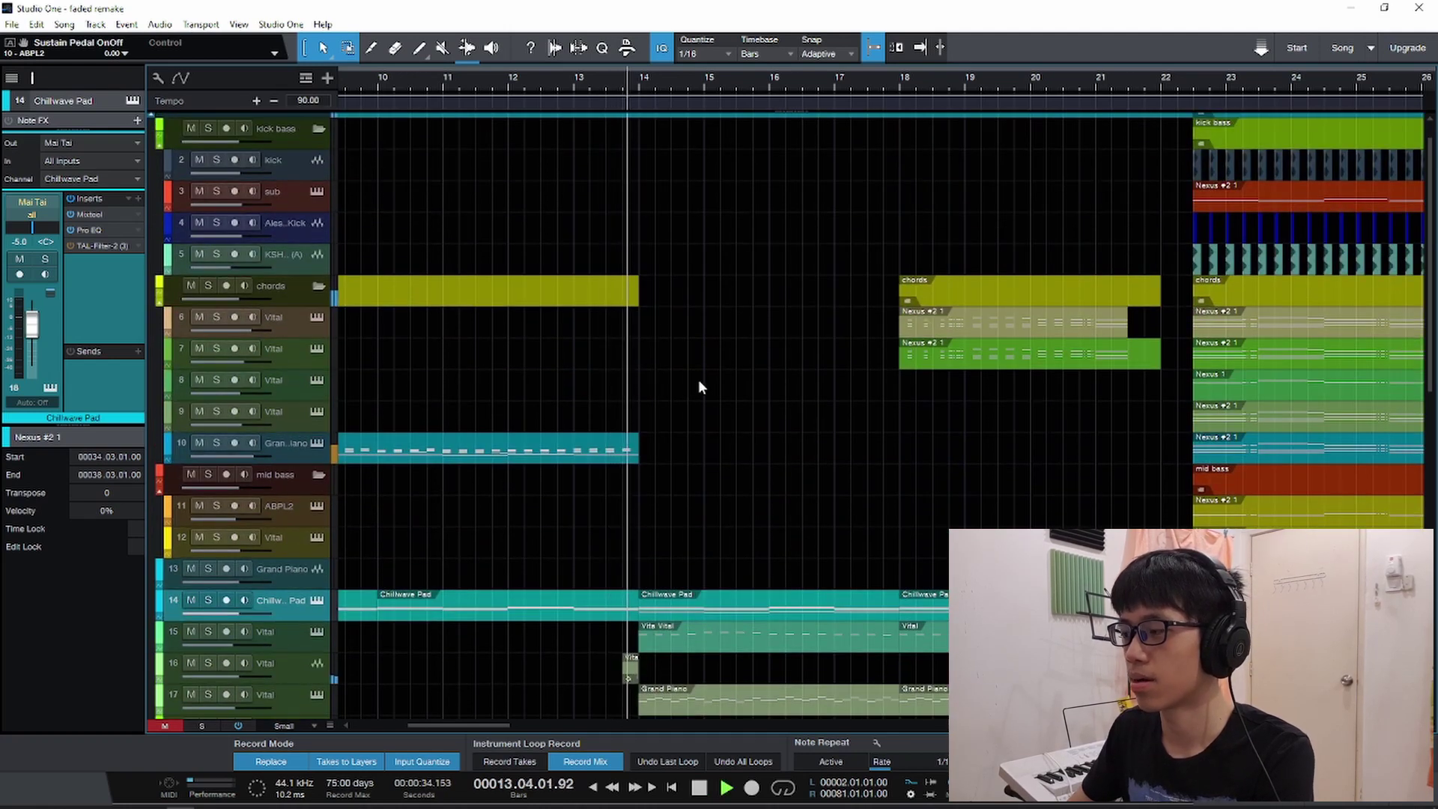
key(e)
key(e)
key(e)
key(space)
key(shift+e)
key(shift+e)
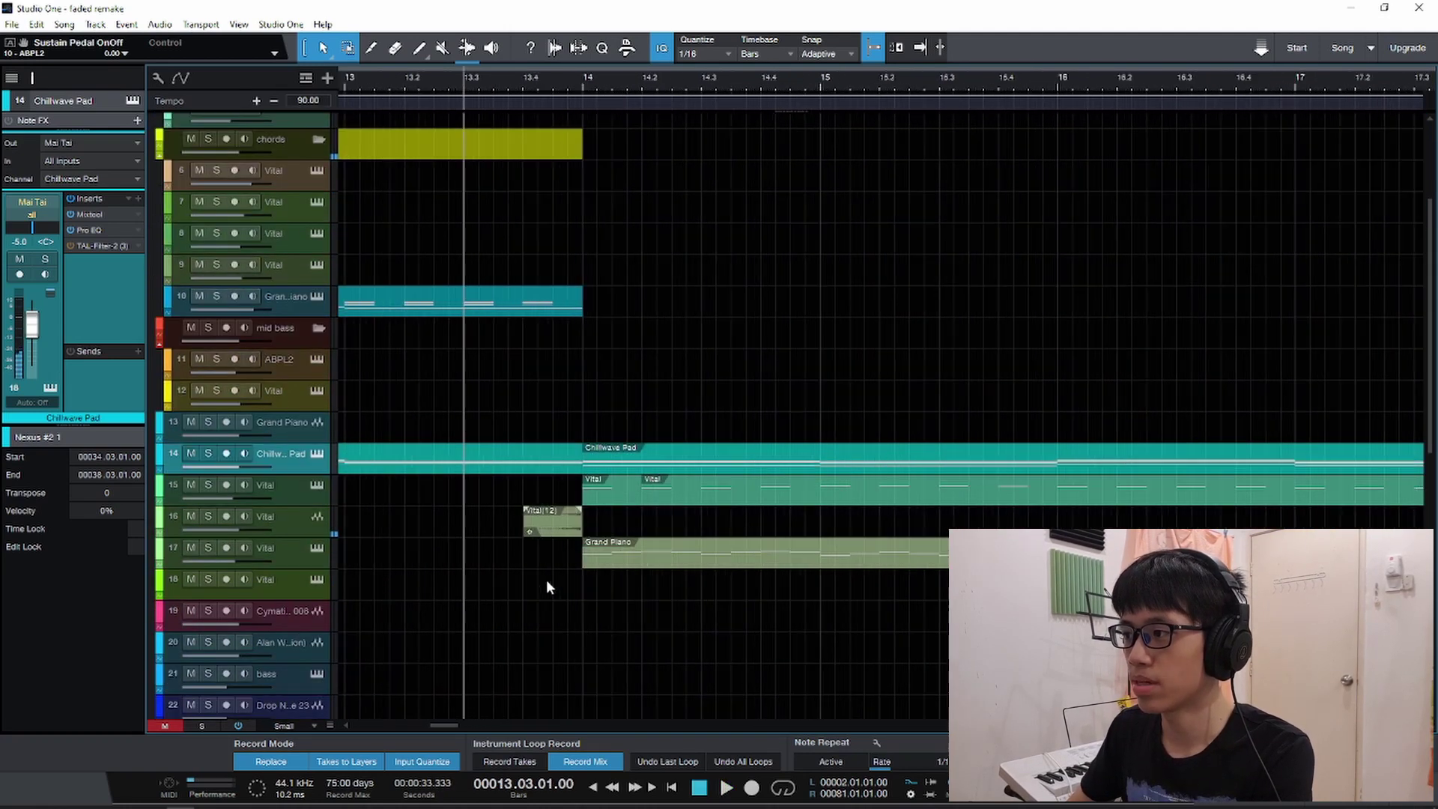
key(shift+w)
key(shift+e)
key(e)
key(e)
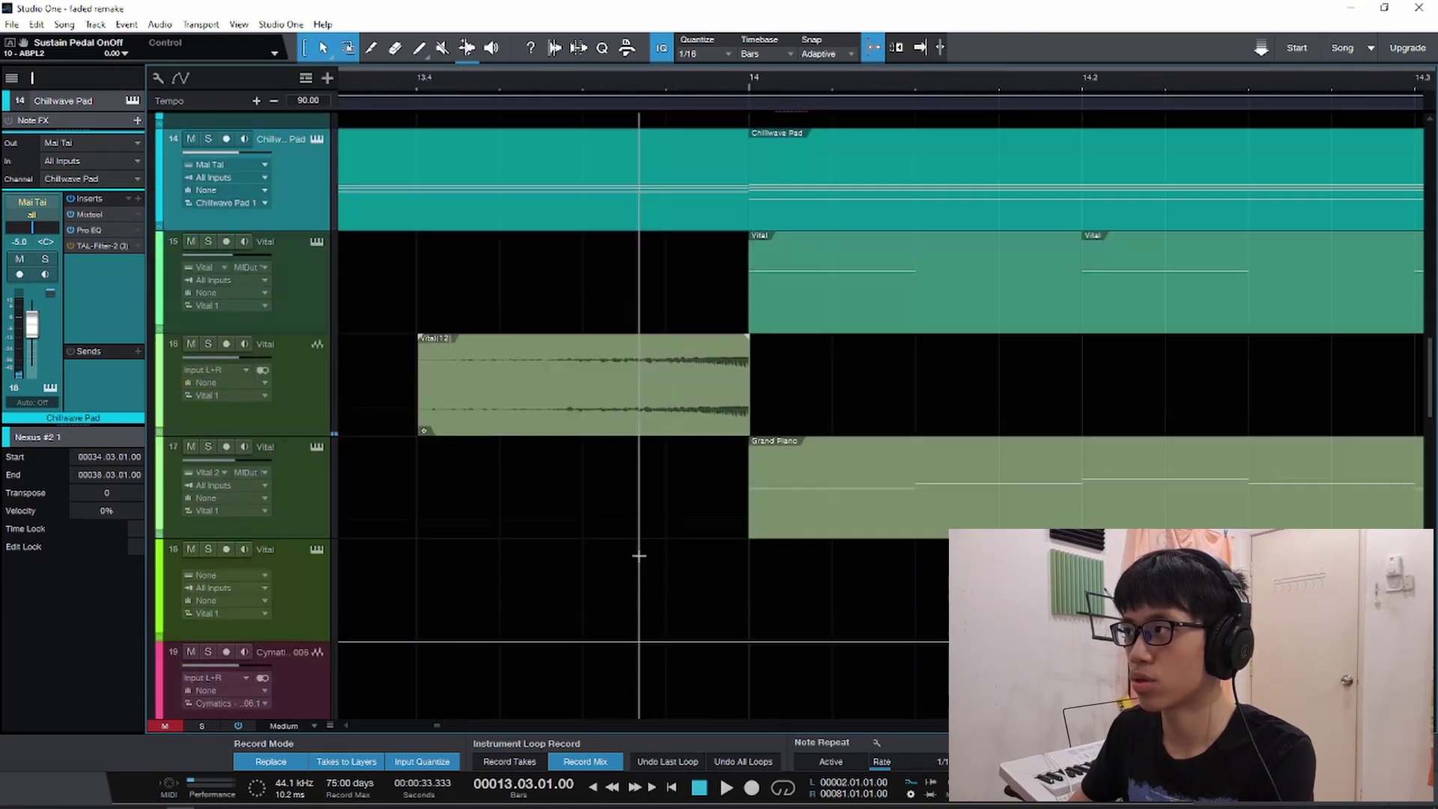
key(w)
key(w)
Open the short Vital instrument event at bar 14 in the note editor, inspect its first notes, and close the editor.
click(747, 536)
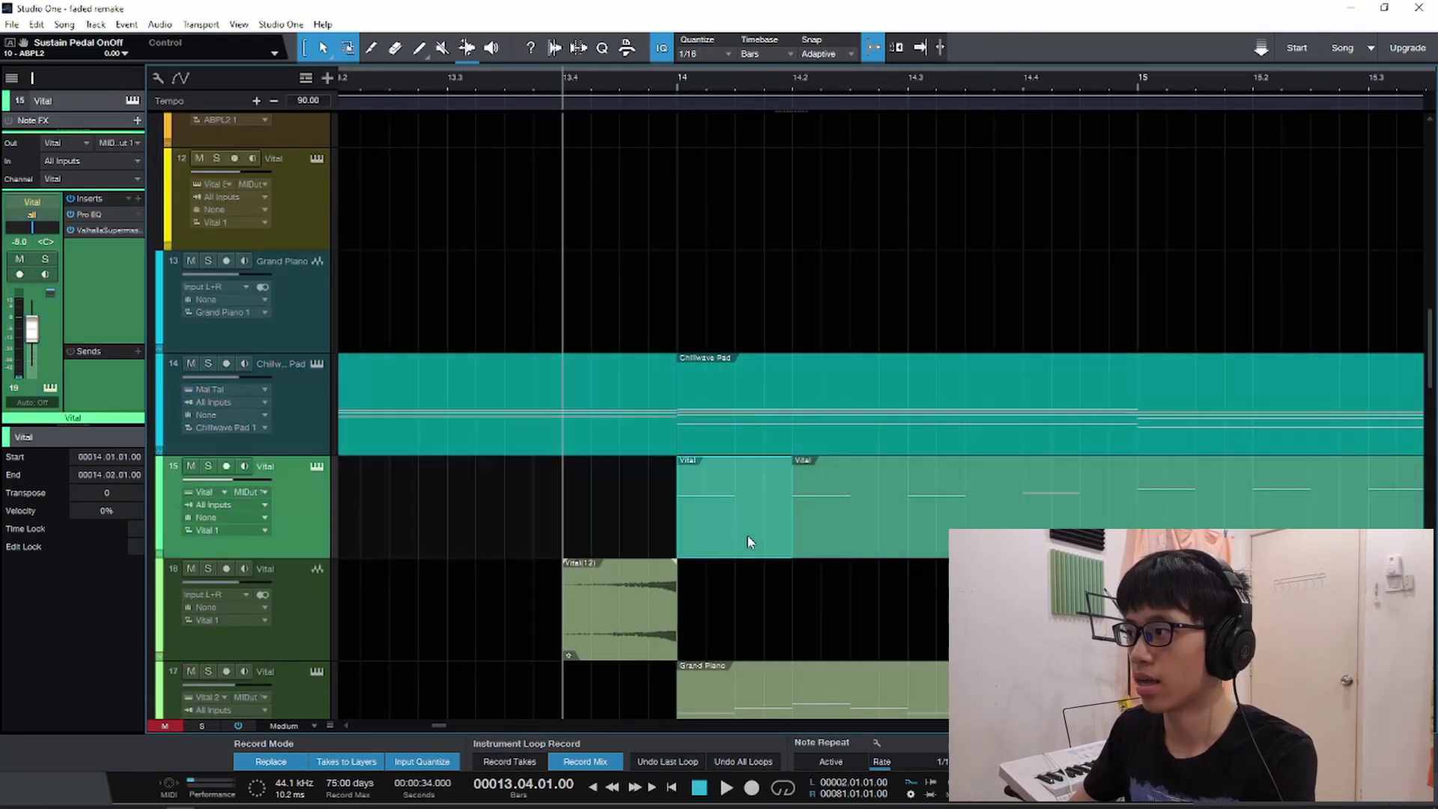
double_click(704, 551)
drag(332, 366, 398, 341)
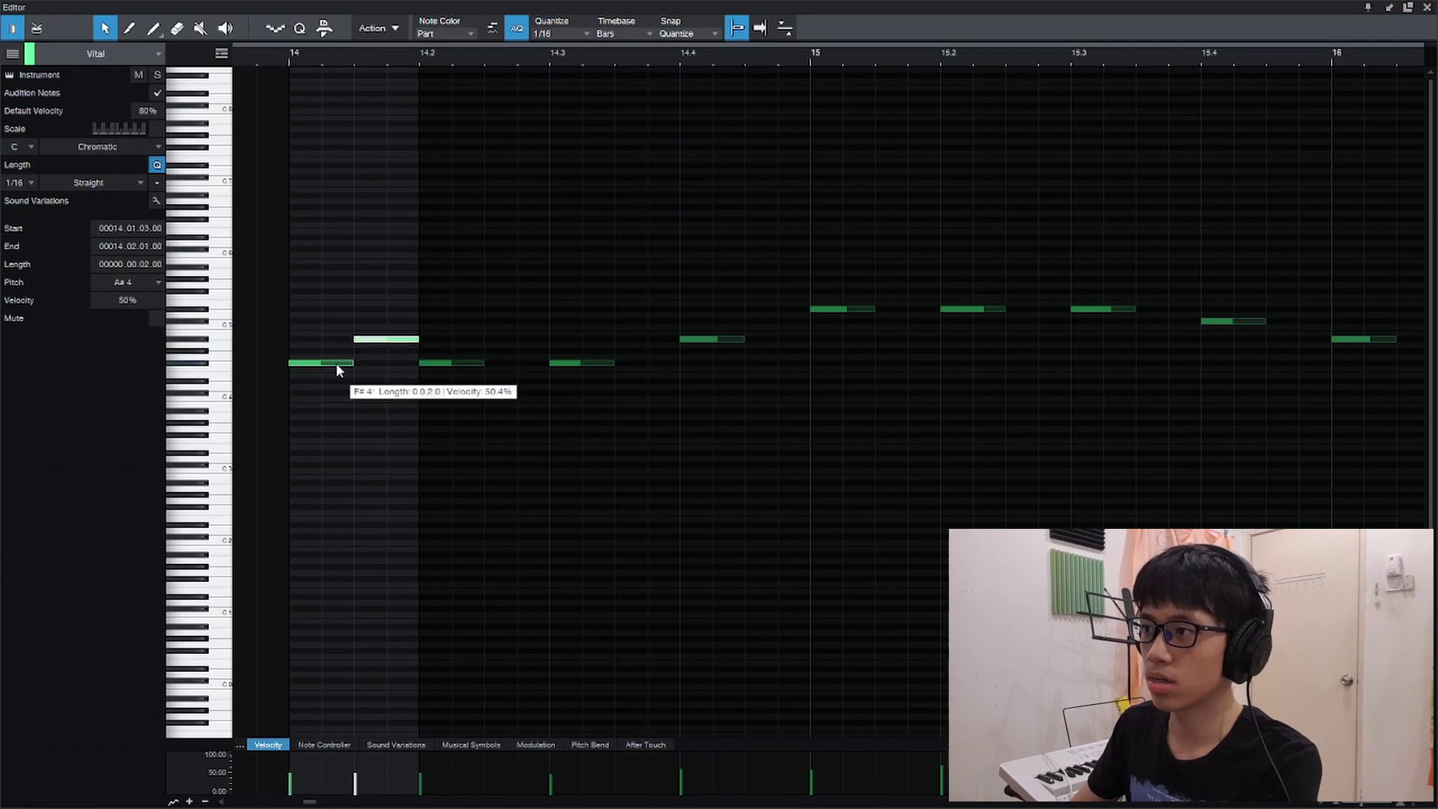
click(1427, 7)
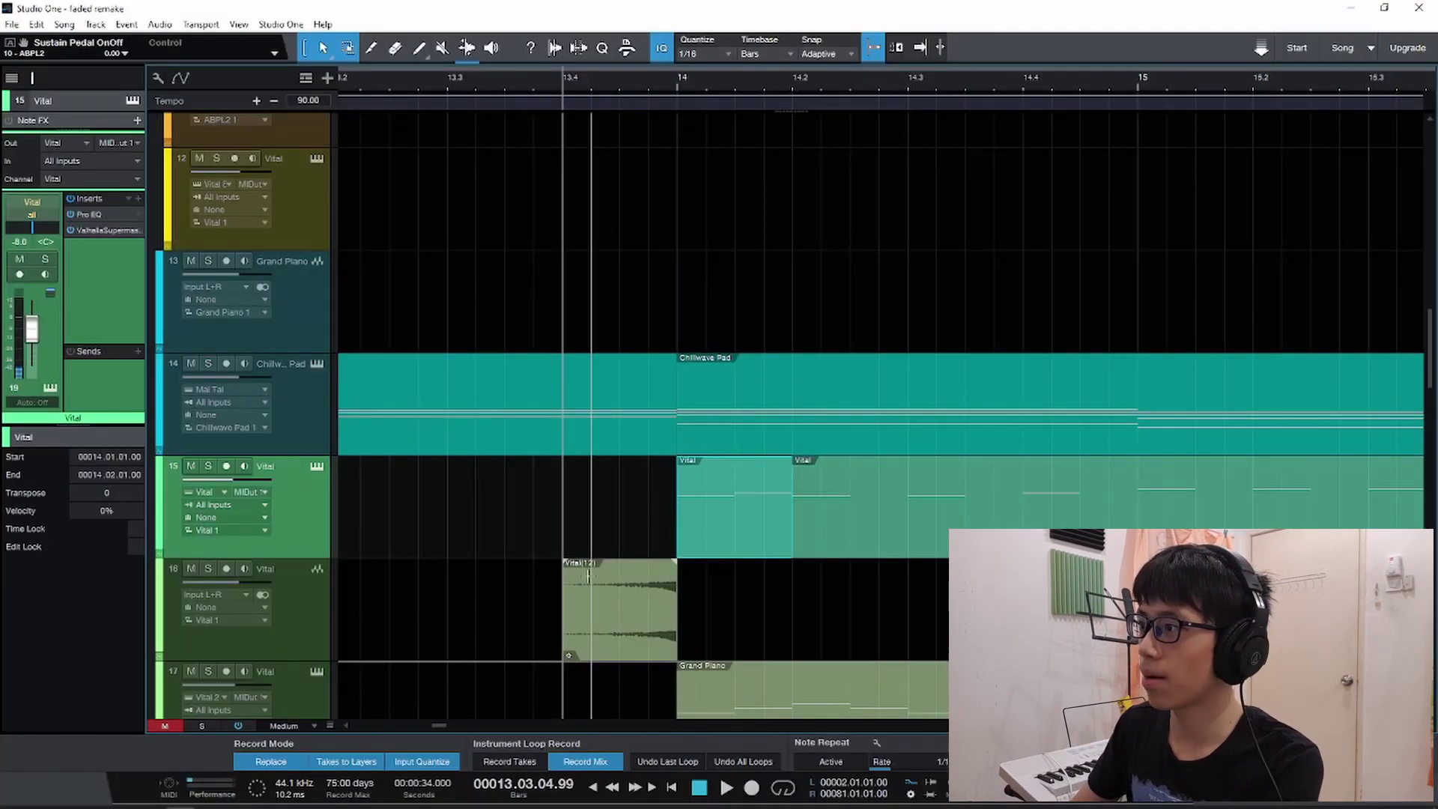
Reverse the rendered Vital audio clip at bar 14, shorten it, and place it at bar 13.3.
scroll(709, 551, down, 2)
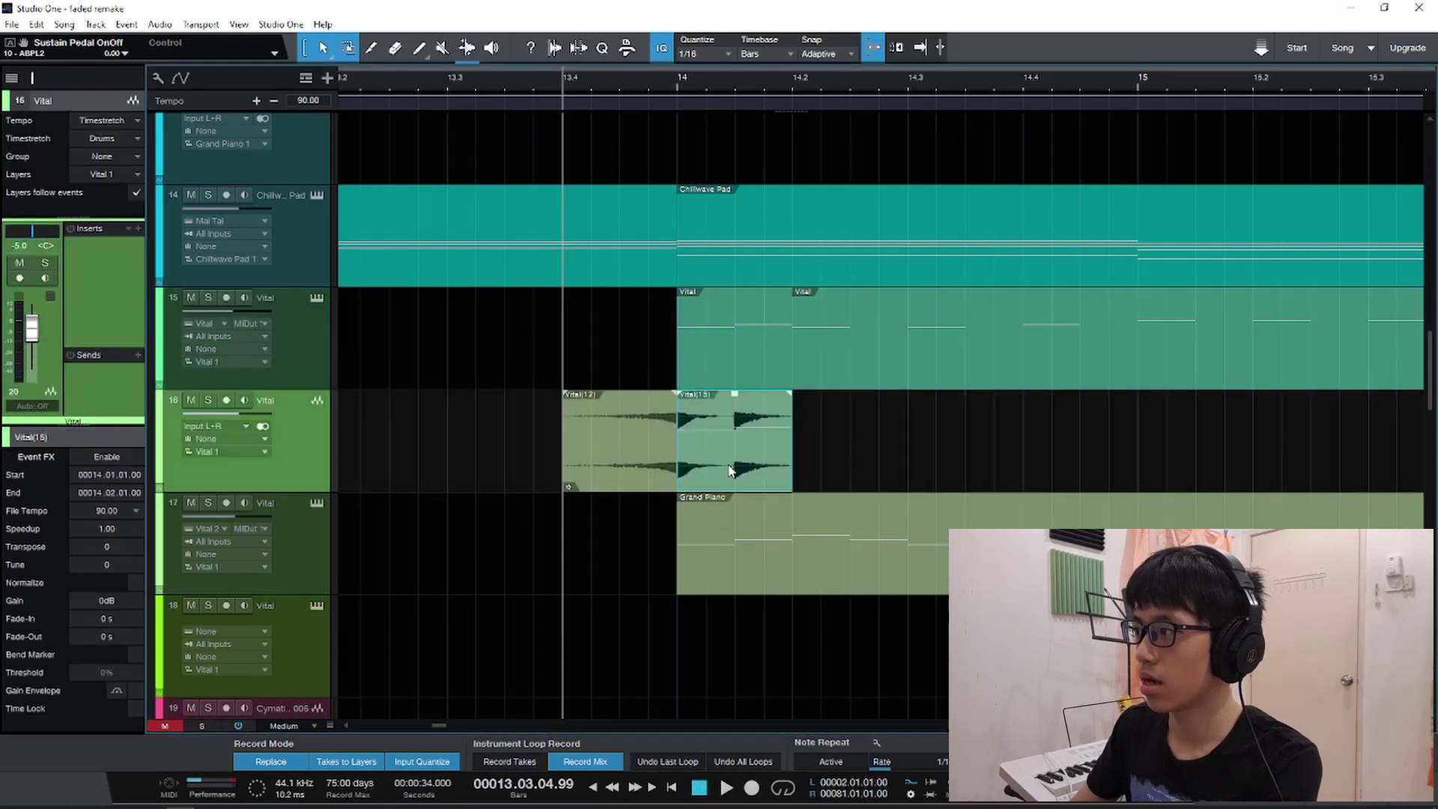
key(ctrl+r)
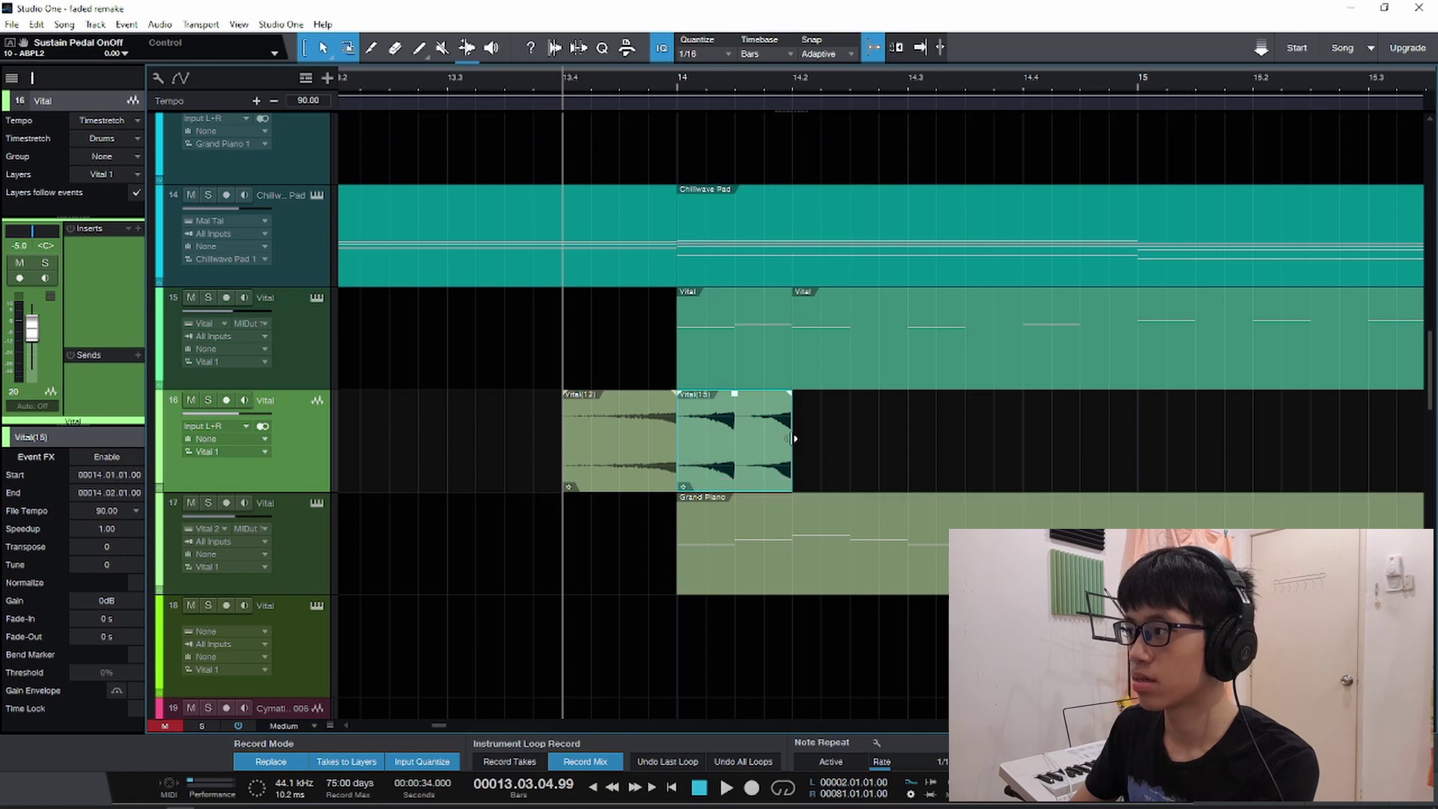
drag(790, 441, 477, 441)
Solo the Vital audio track and play the reversed clips from bar 13.3.
click(208, 400)
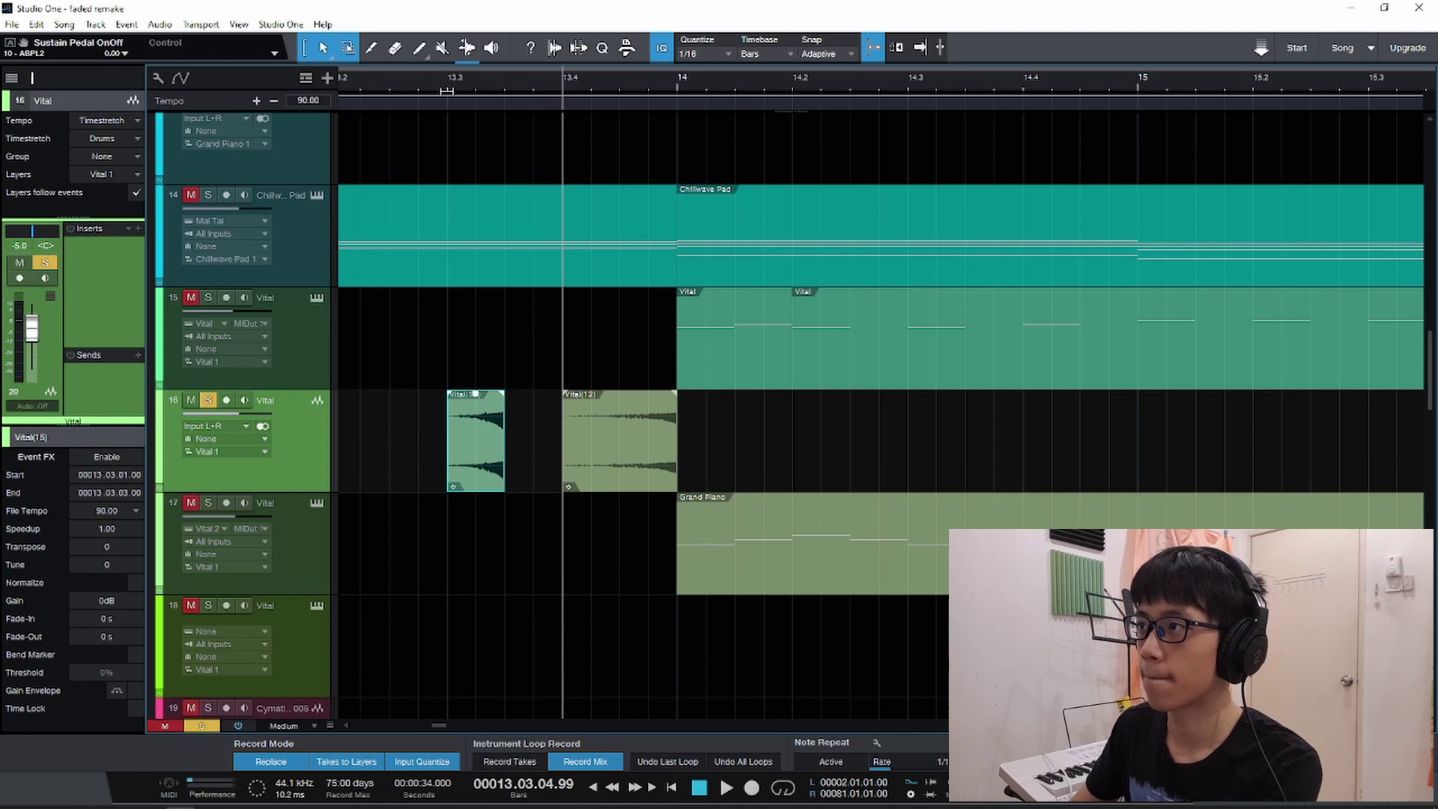
click(443, 81)
key(space)
key(space)
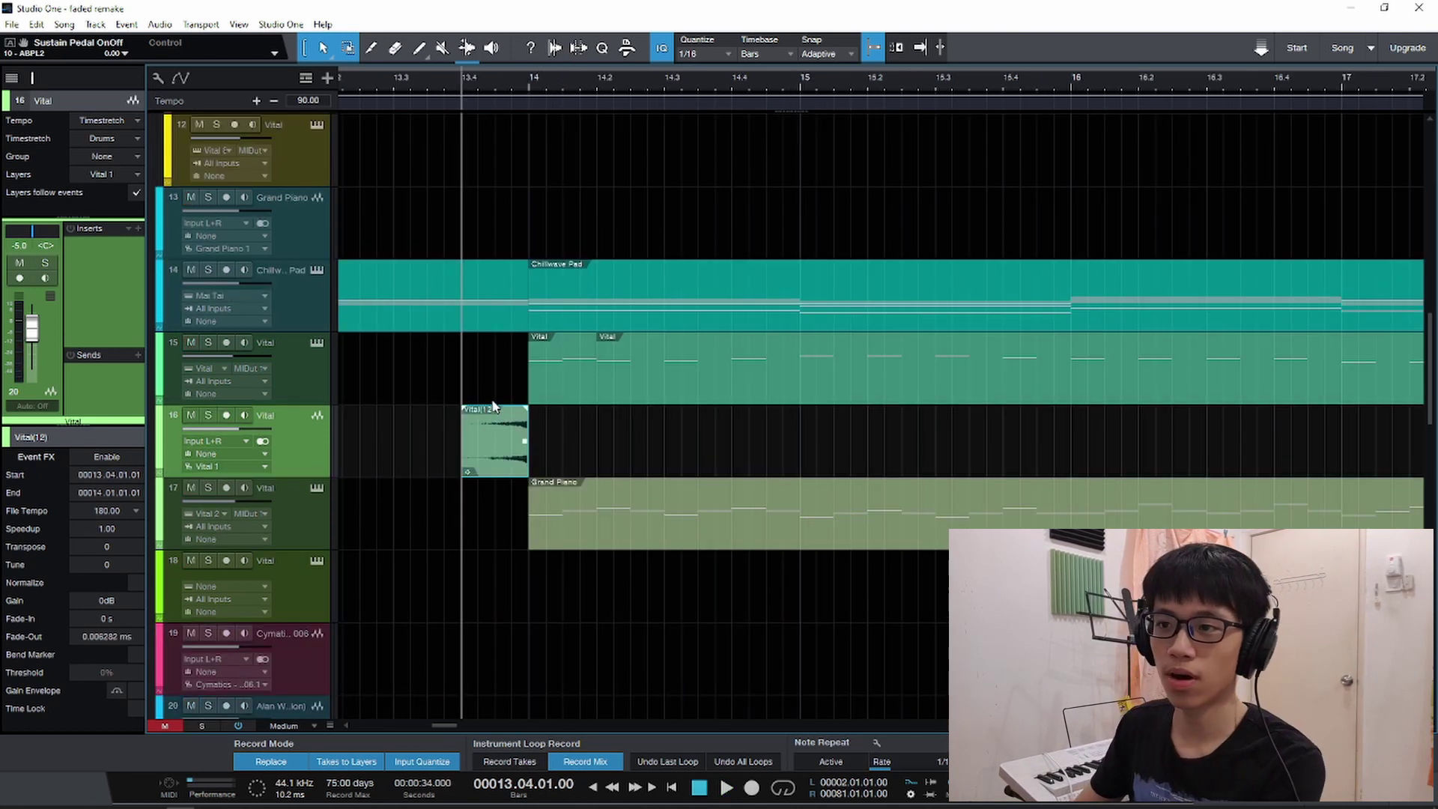
Open the Vital instrument with the faded lead preset on track 15, move its window clear of the tracks, and solo the track.
key(e)
key(e)
key(alt+e)
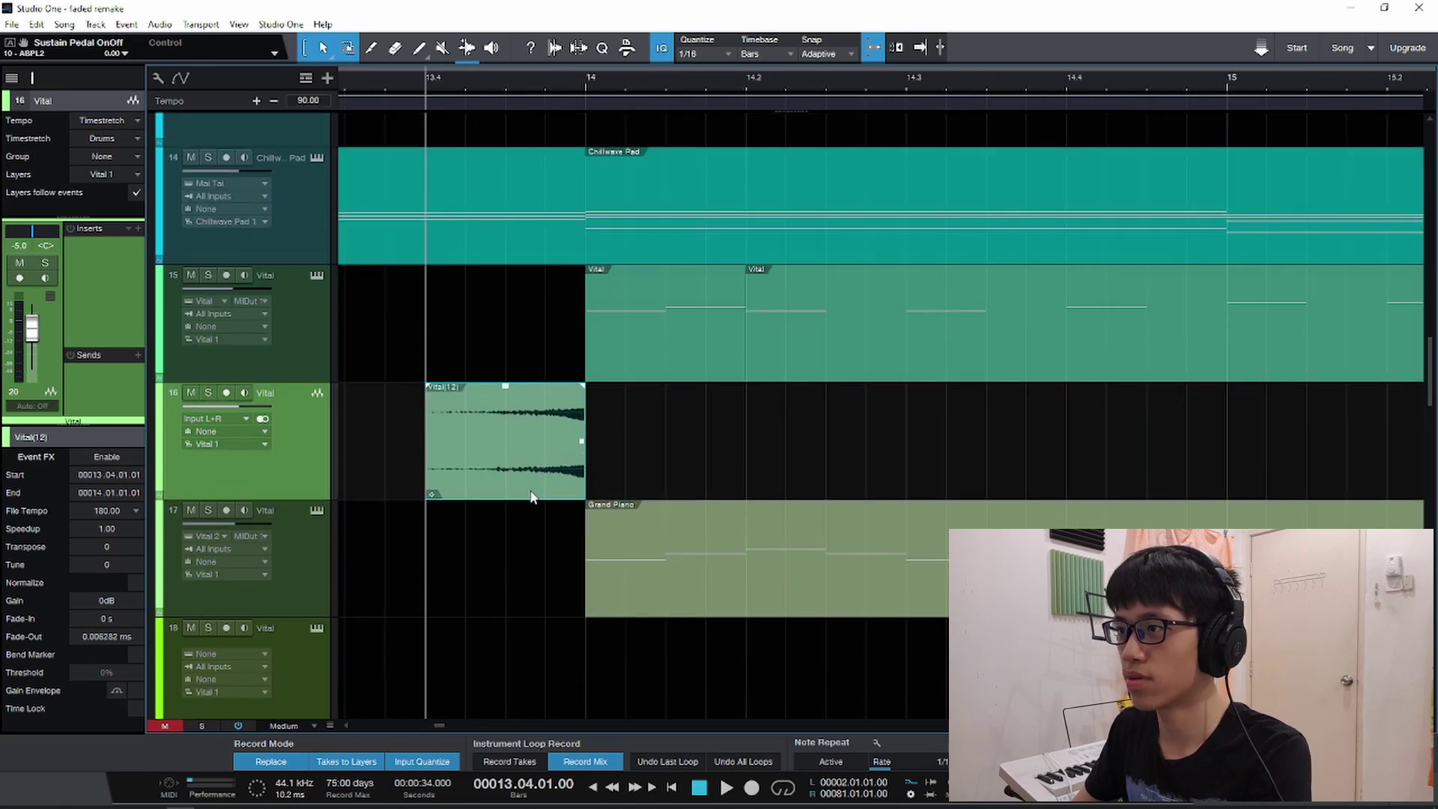
scroll(569, 466, right, 4)
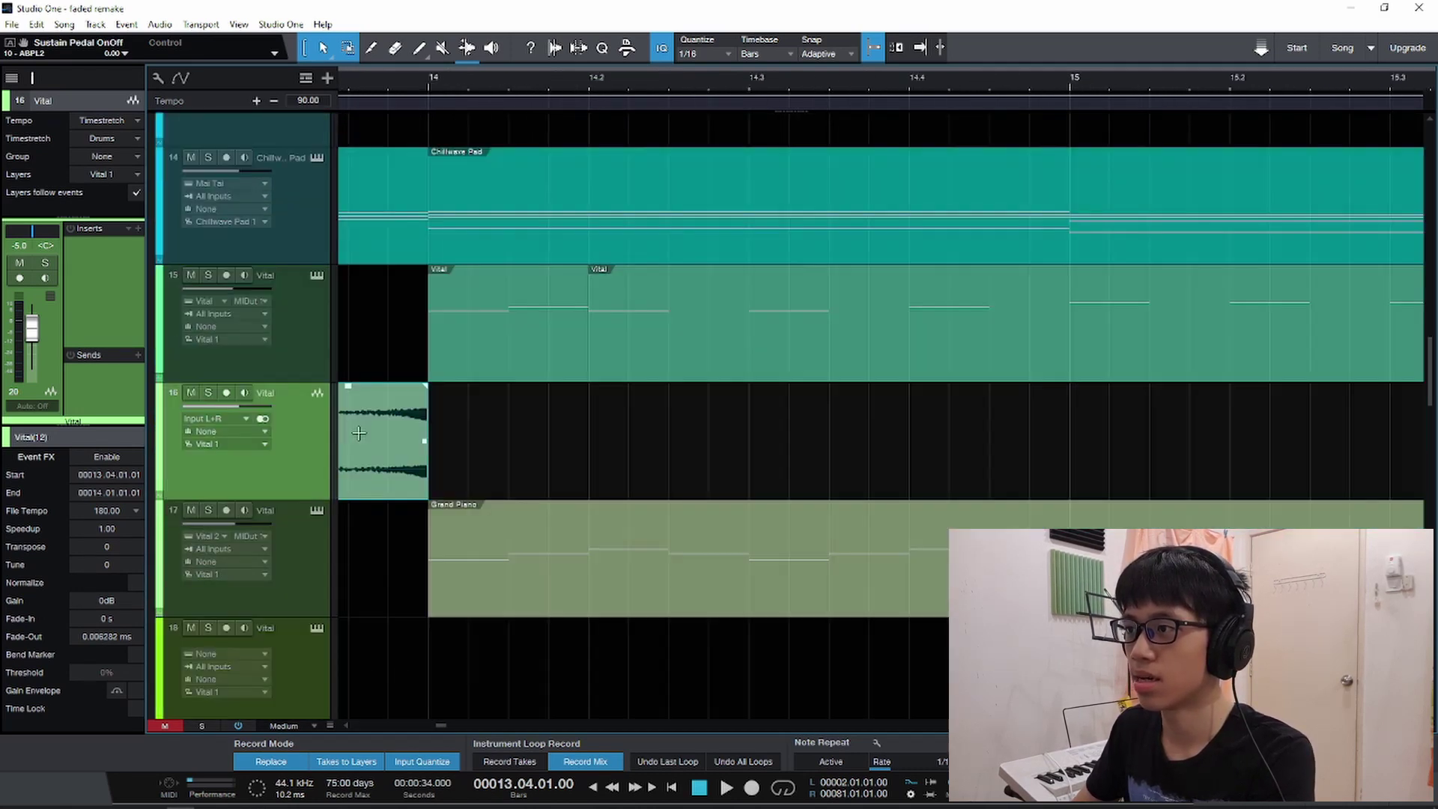
click(303, 345)
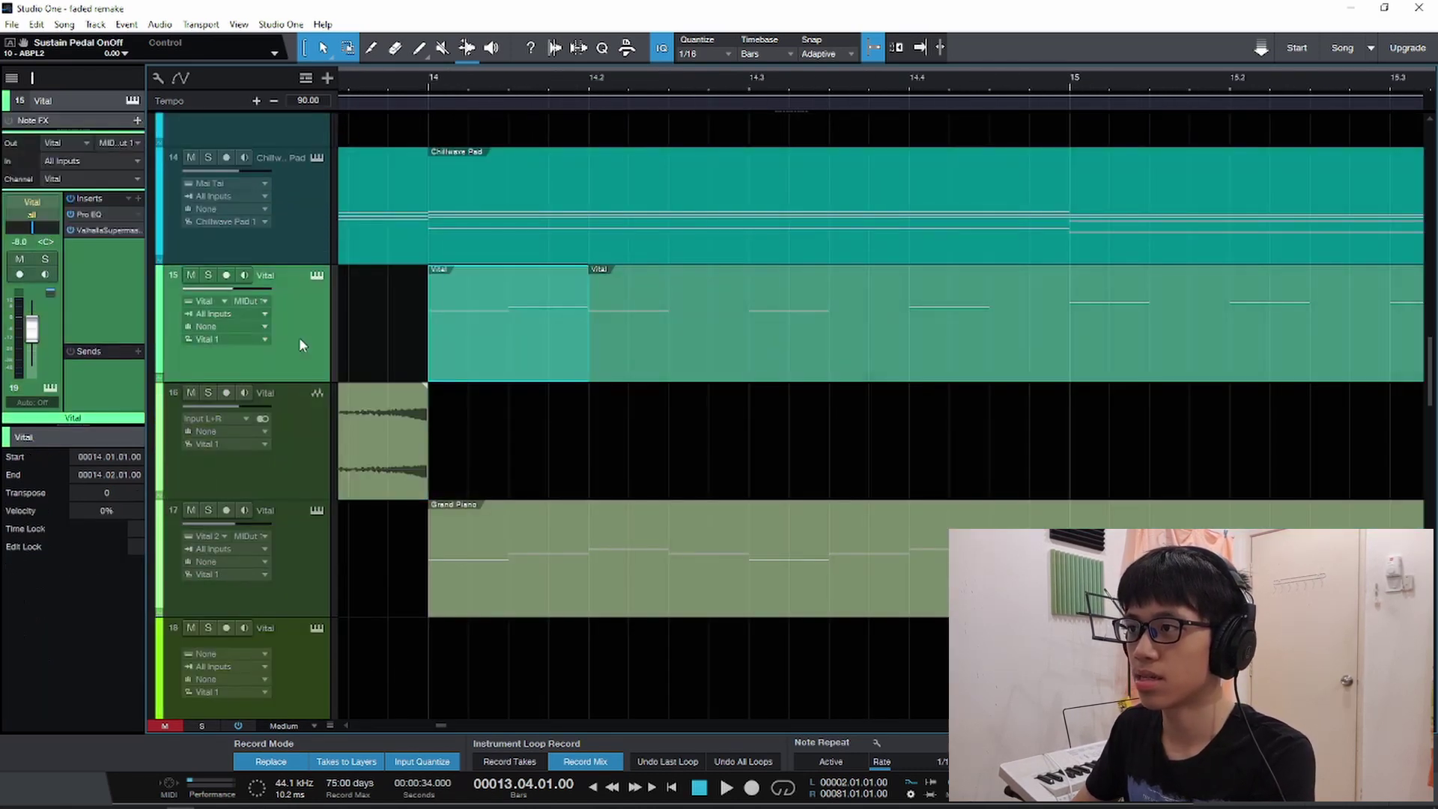
click(317, 275)
drag(860, 298, 639, 717)
click(209, 275)
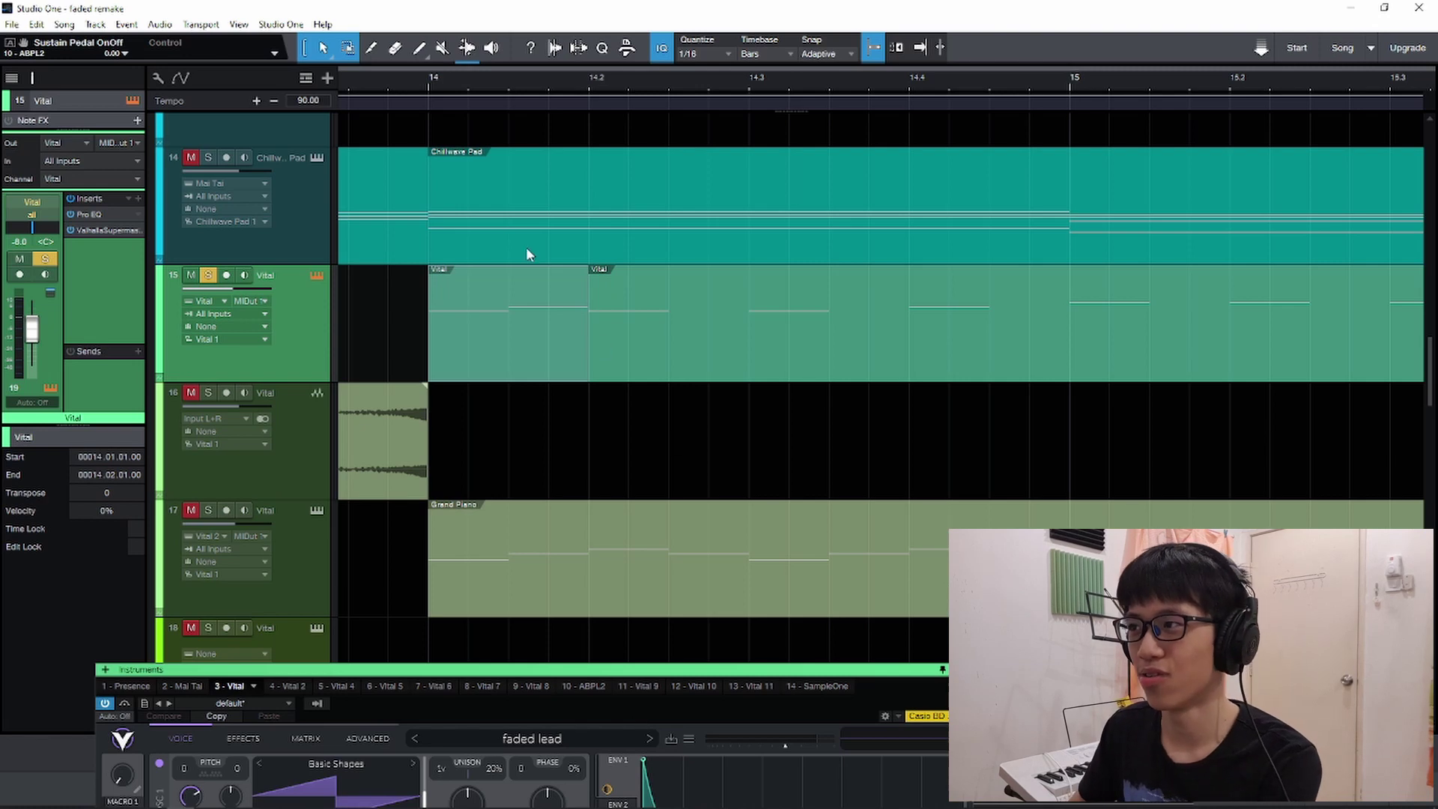
Play the soloed Vital lead from bar 14 and examine the notes of its first event in the note editor.
click(586, 268)
key(space)
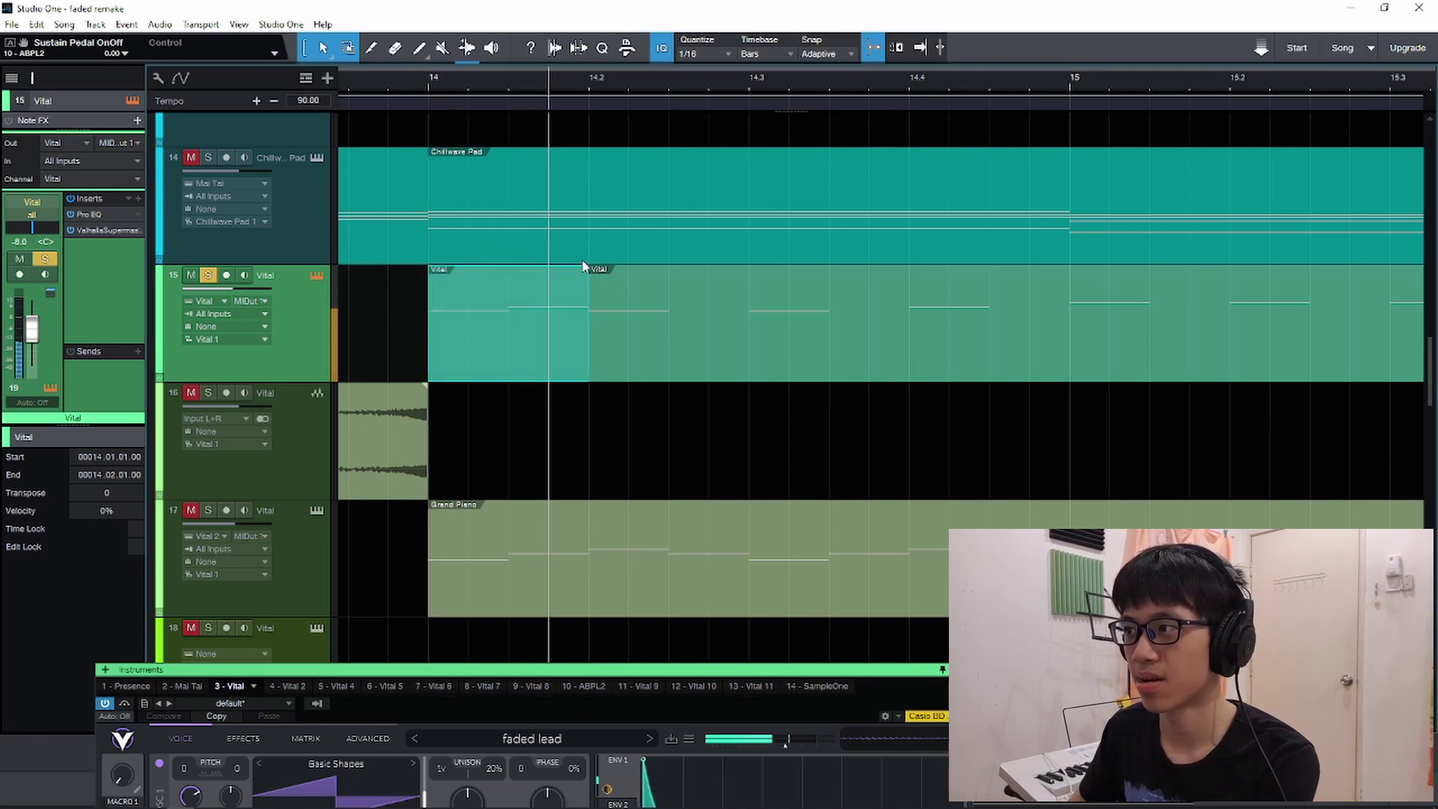
double_click(562, 361)
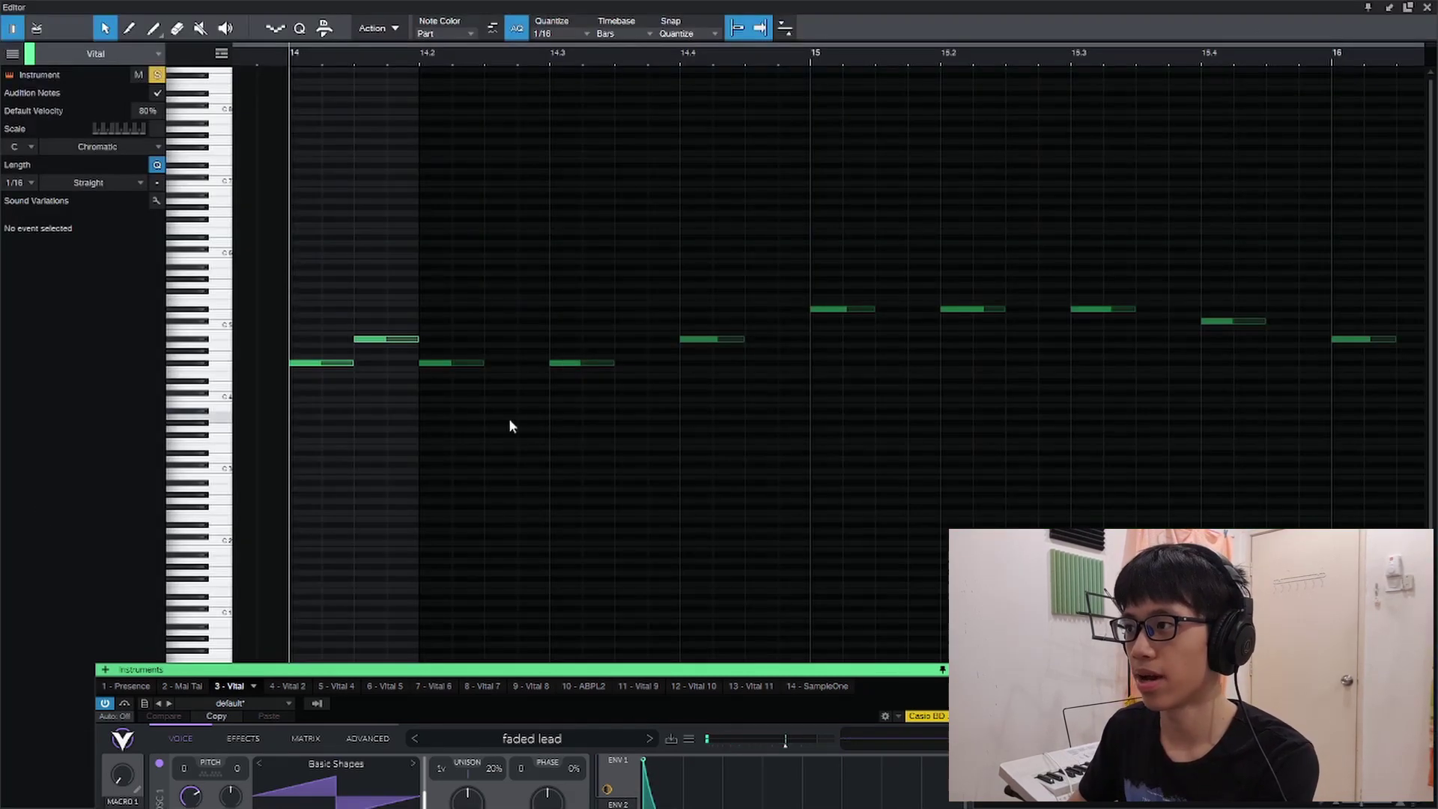
key(space)
key(Left)
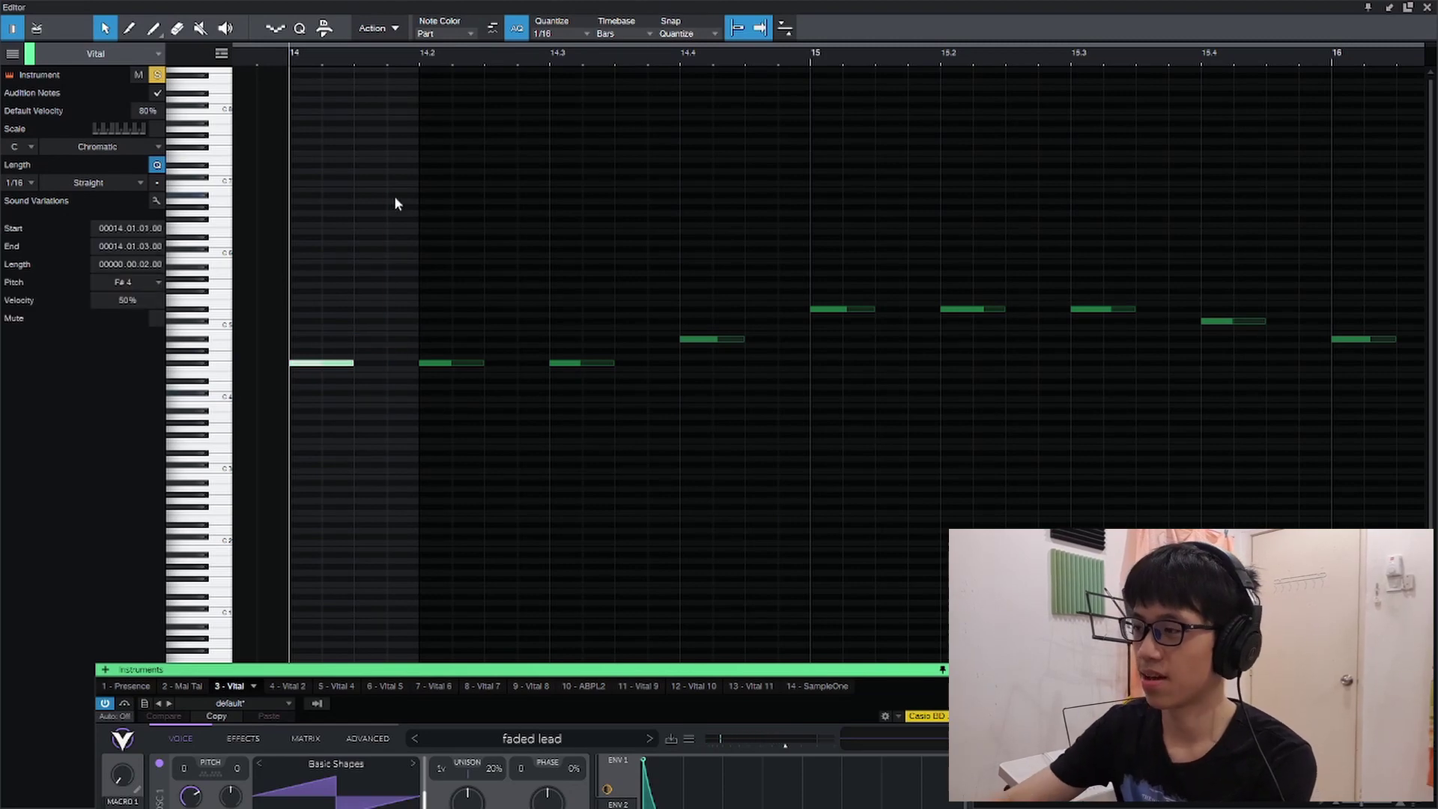
Play the lead part outside the note editor and reposition the Vital window to show all the faded lead controls.
key(space)
click(1429, 7)
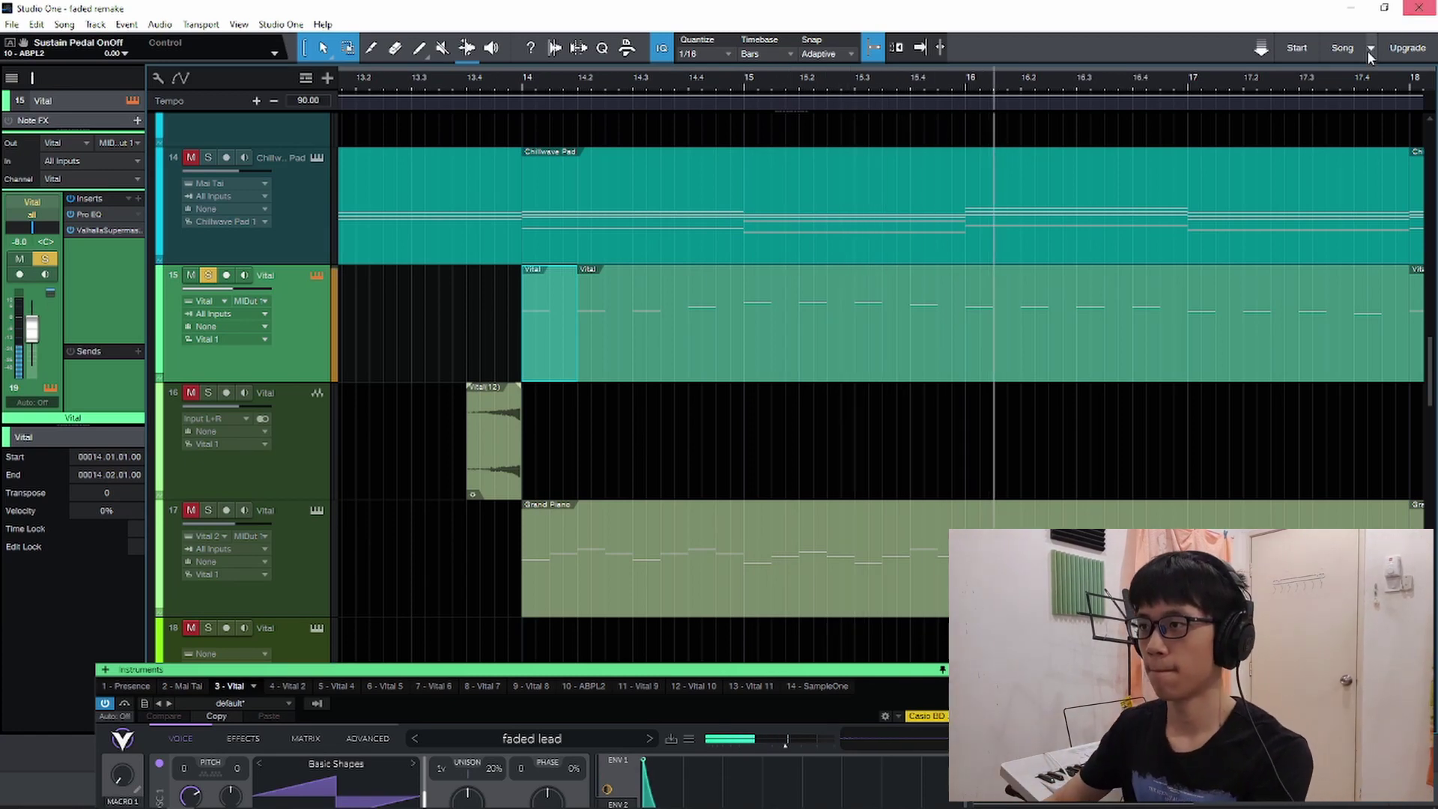
drag(605, 693, 810, 213)
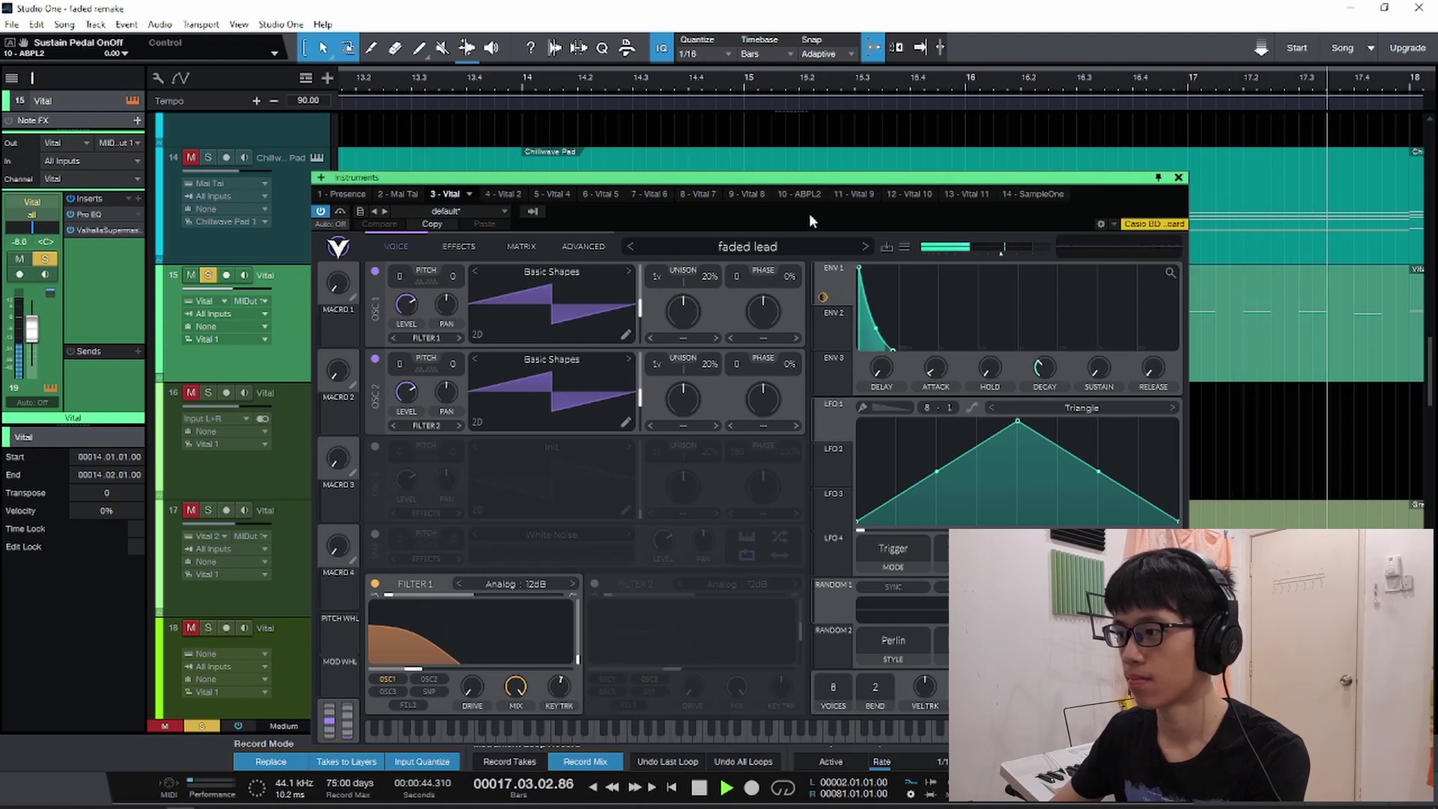
key(space)
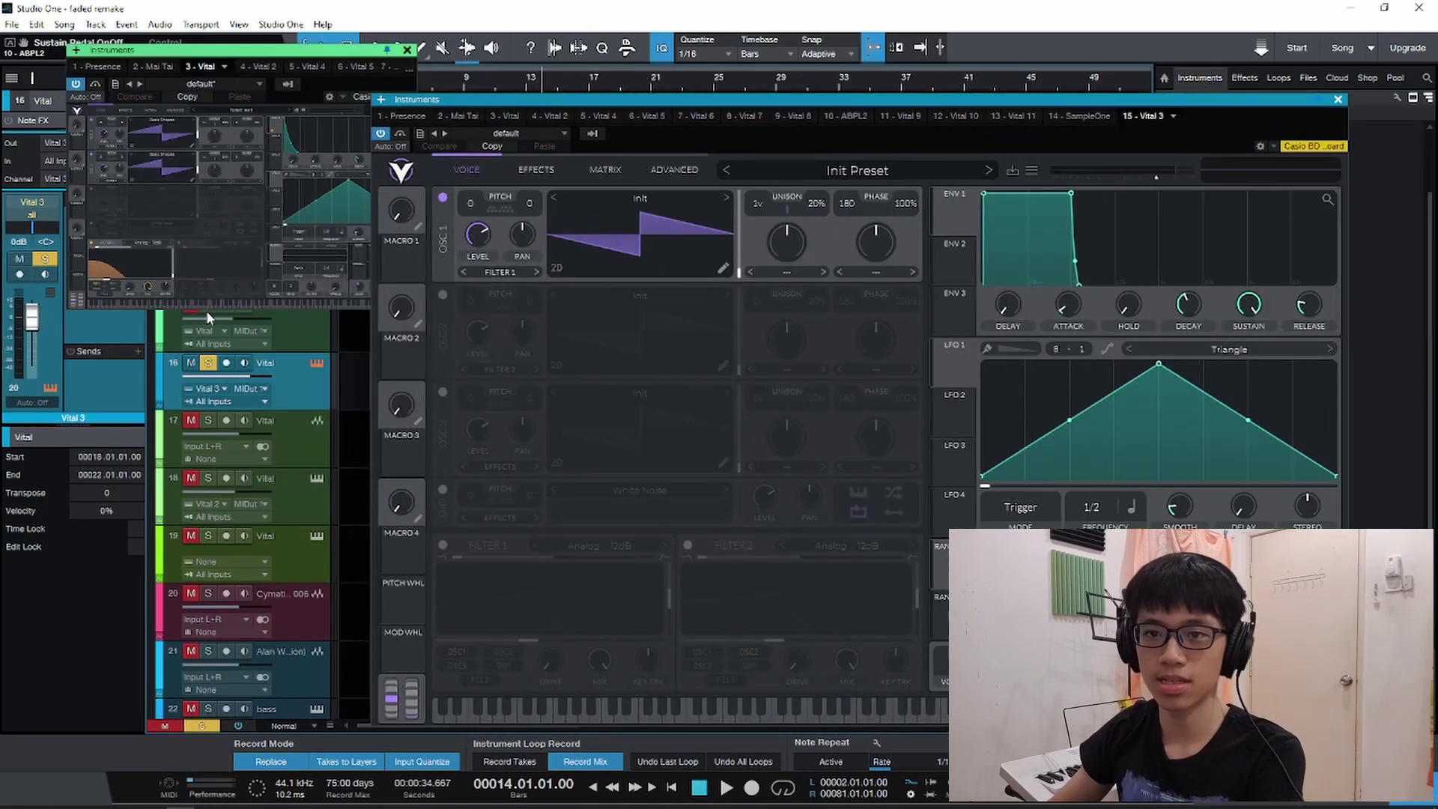
Play the Vital 3 track with the Init Preset, lower the synth's output volume, and turn on oscillator 2.
key(space)
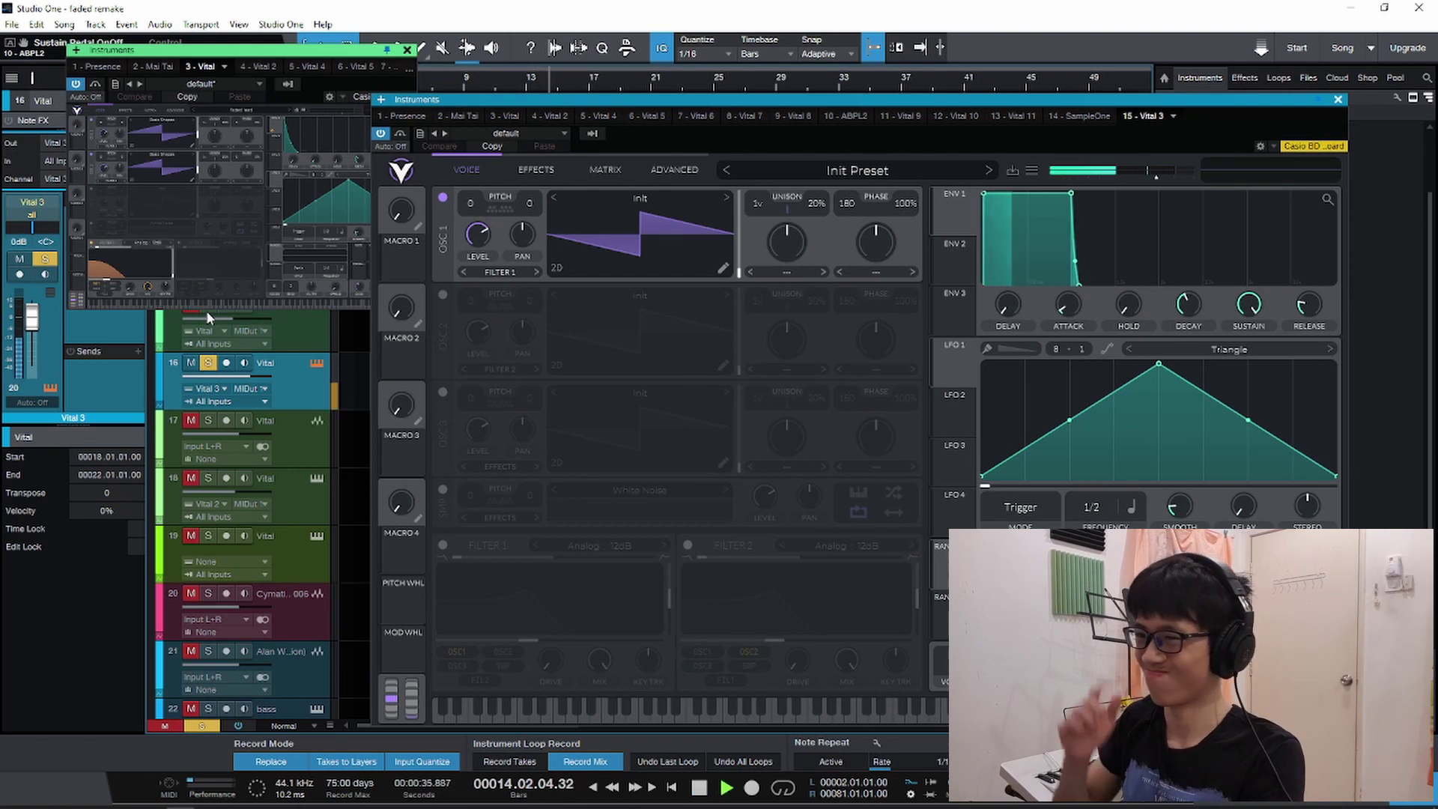
drag(1146, 180, 1118, 180)
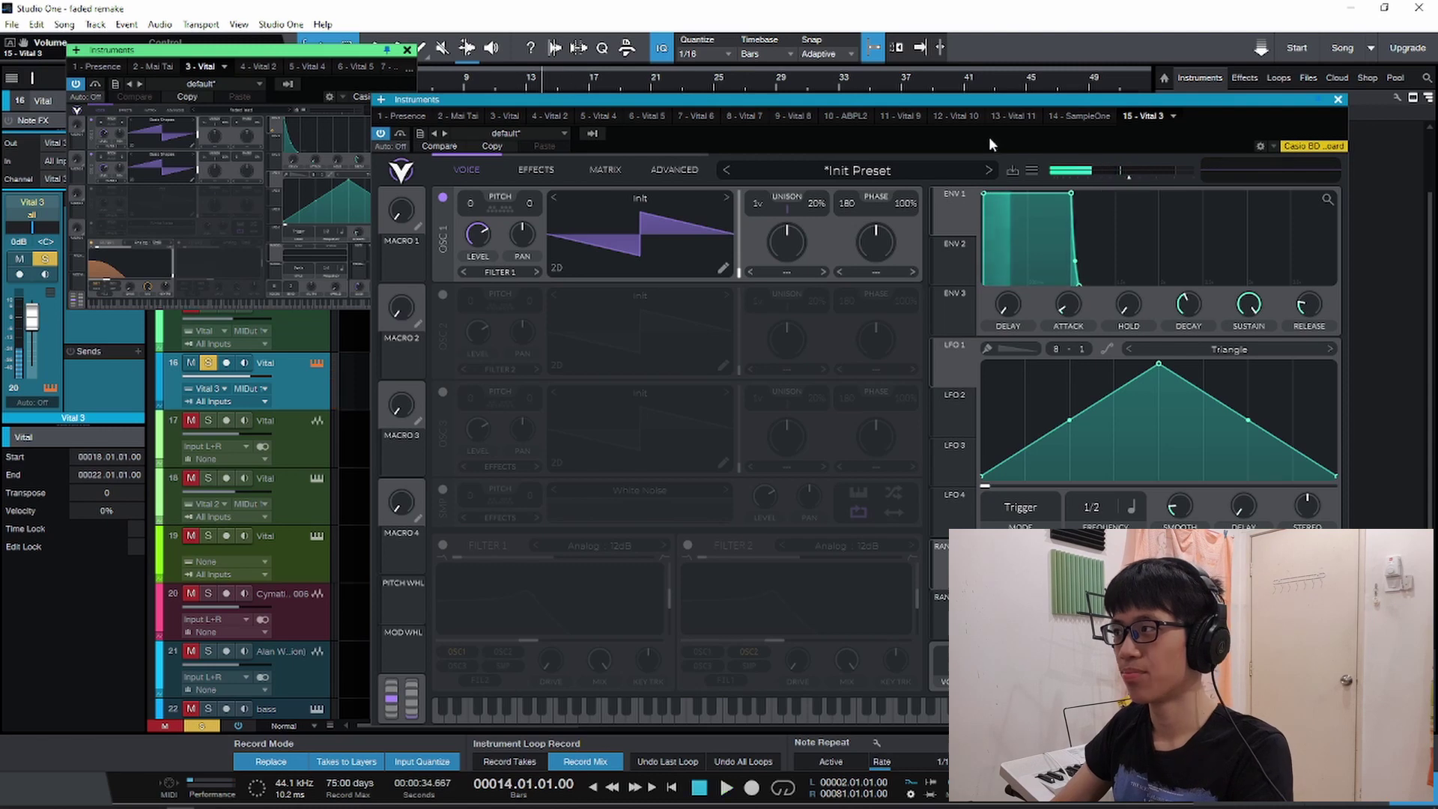
drag(987, 140, 1044, 148)
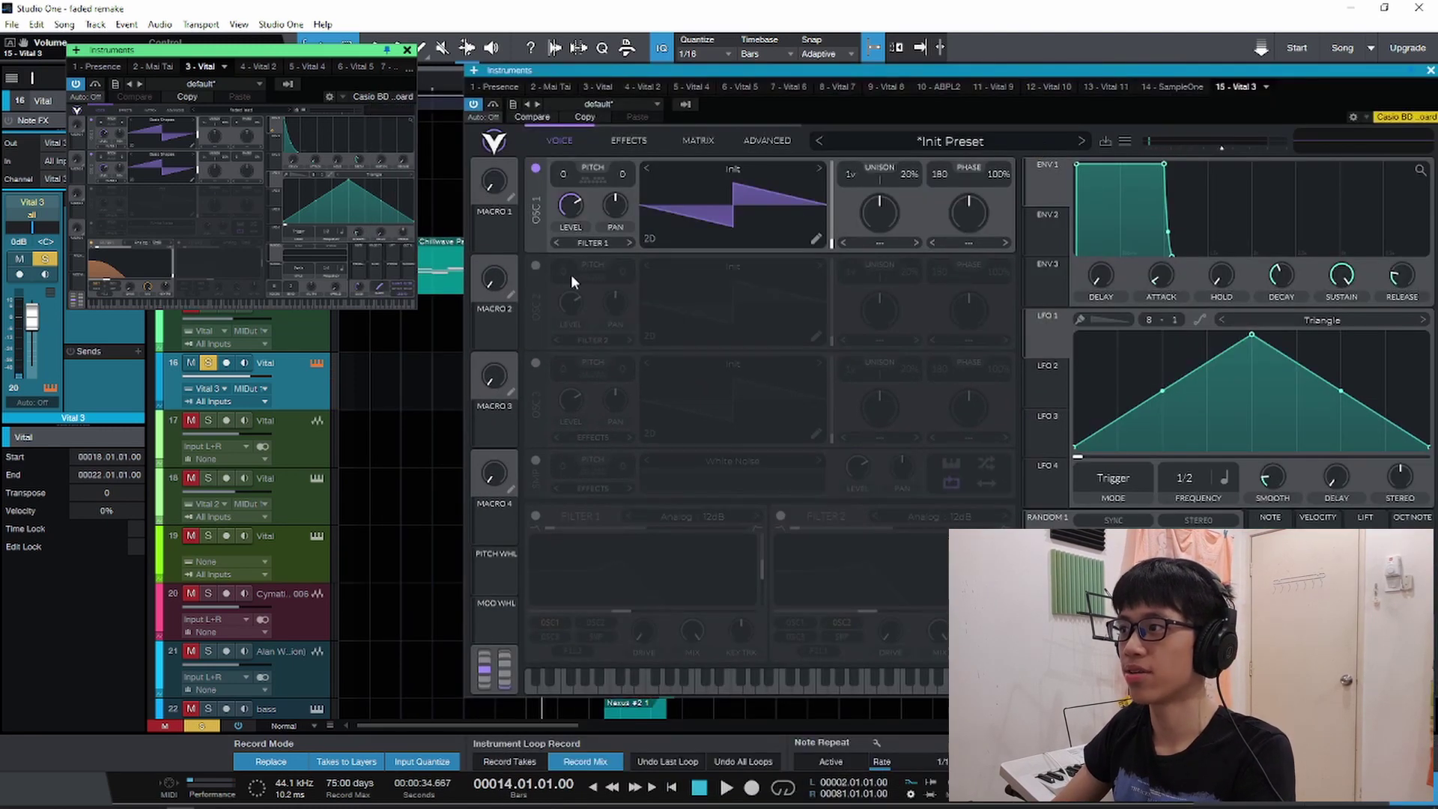
click(536, 267)
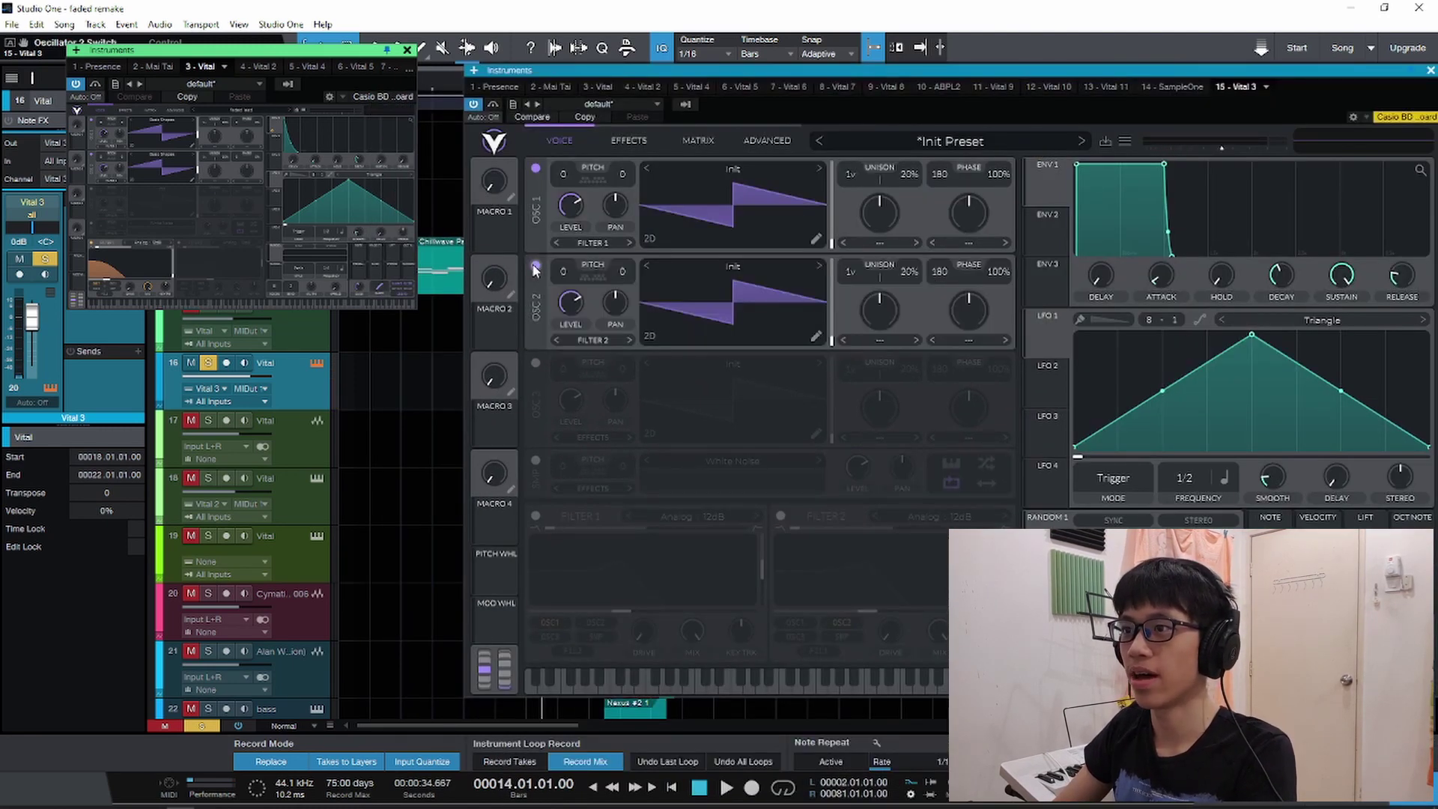
drag(1169, 70, 1037, 128)
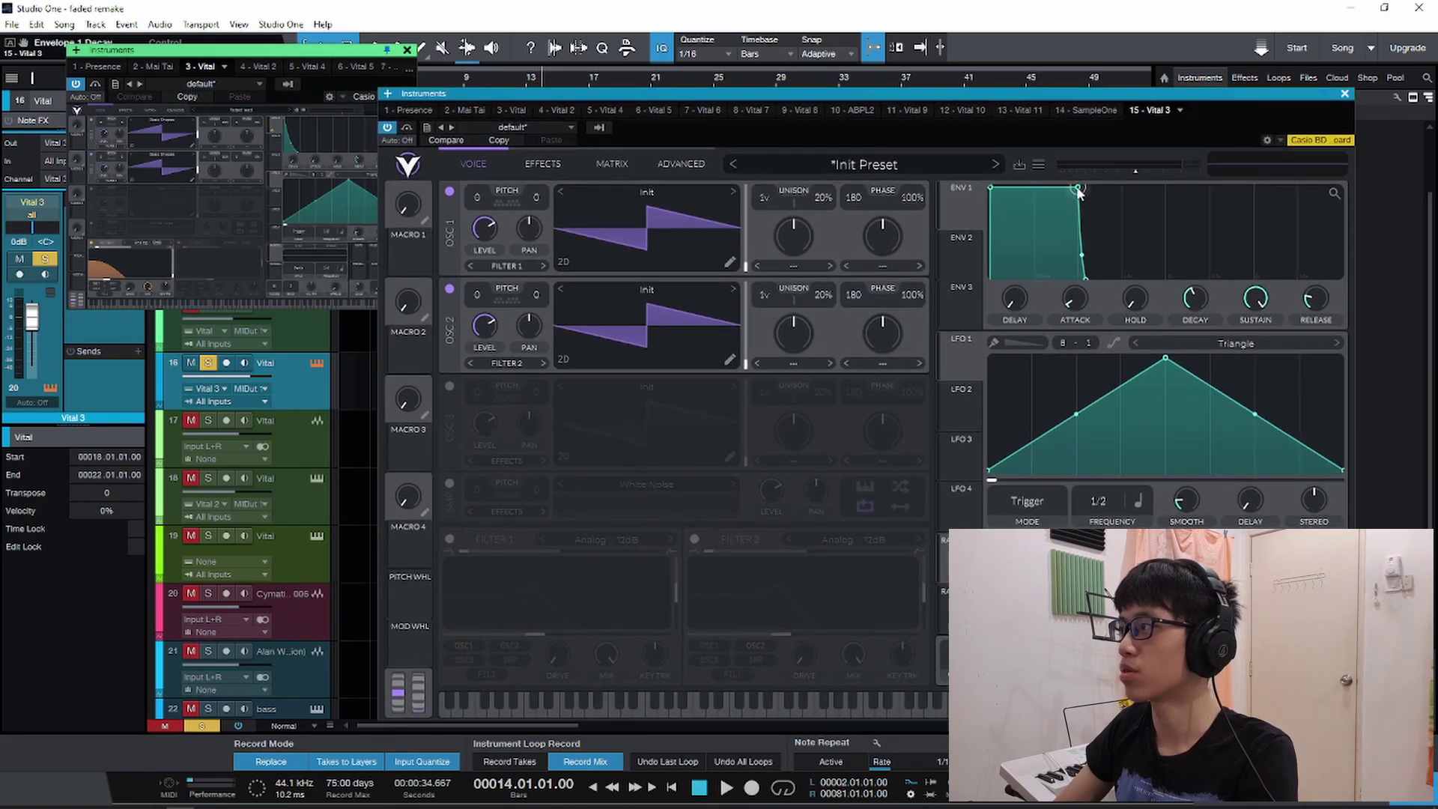
Try a shorter hold and a longer attack on Envelope 1 of Vital 3, and play the result.
drag(1079, 190, 1033, 285)
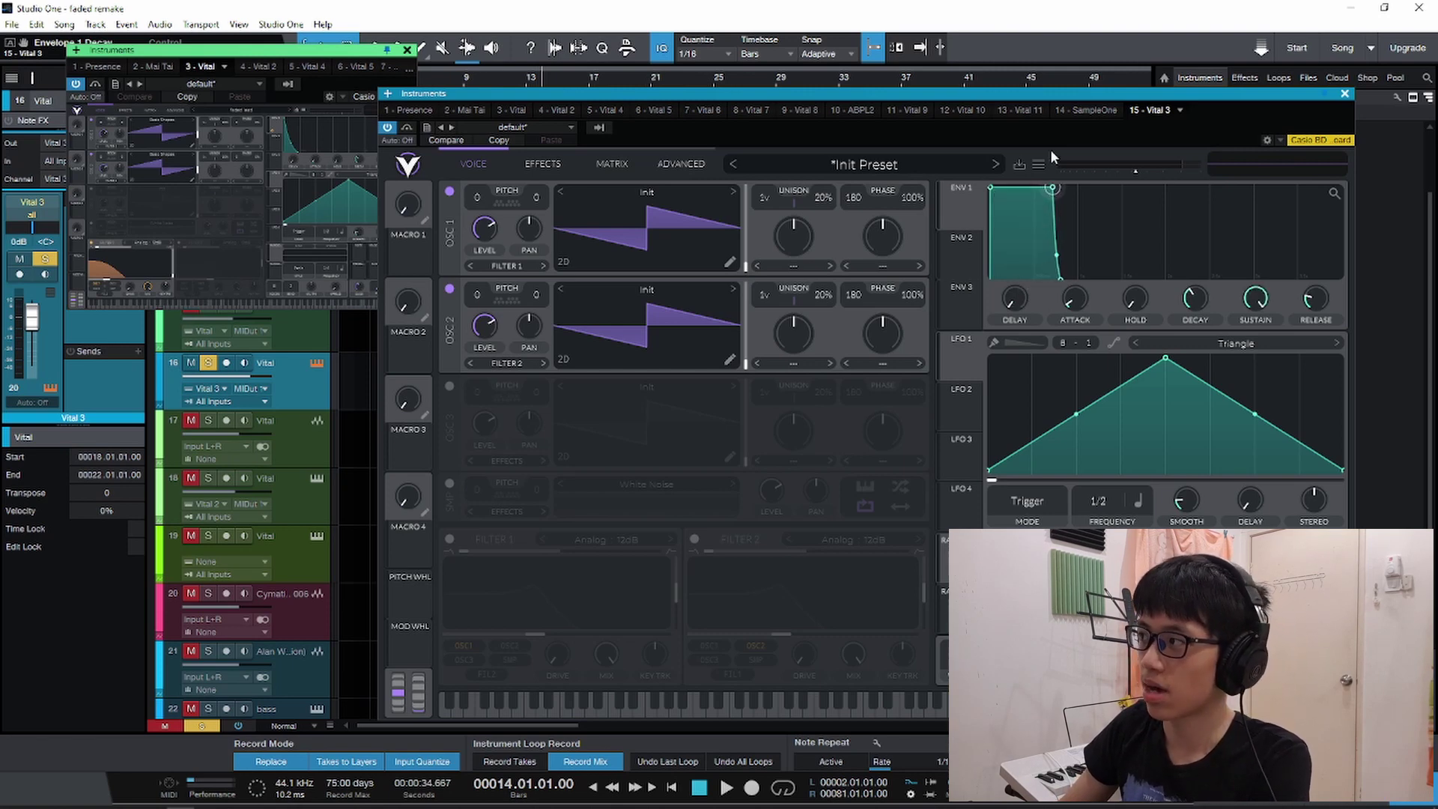
drag(993, 196, 1011, 322)
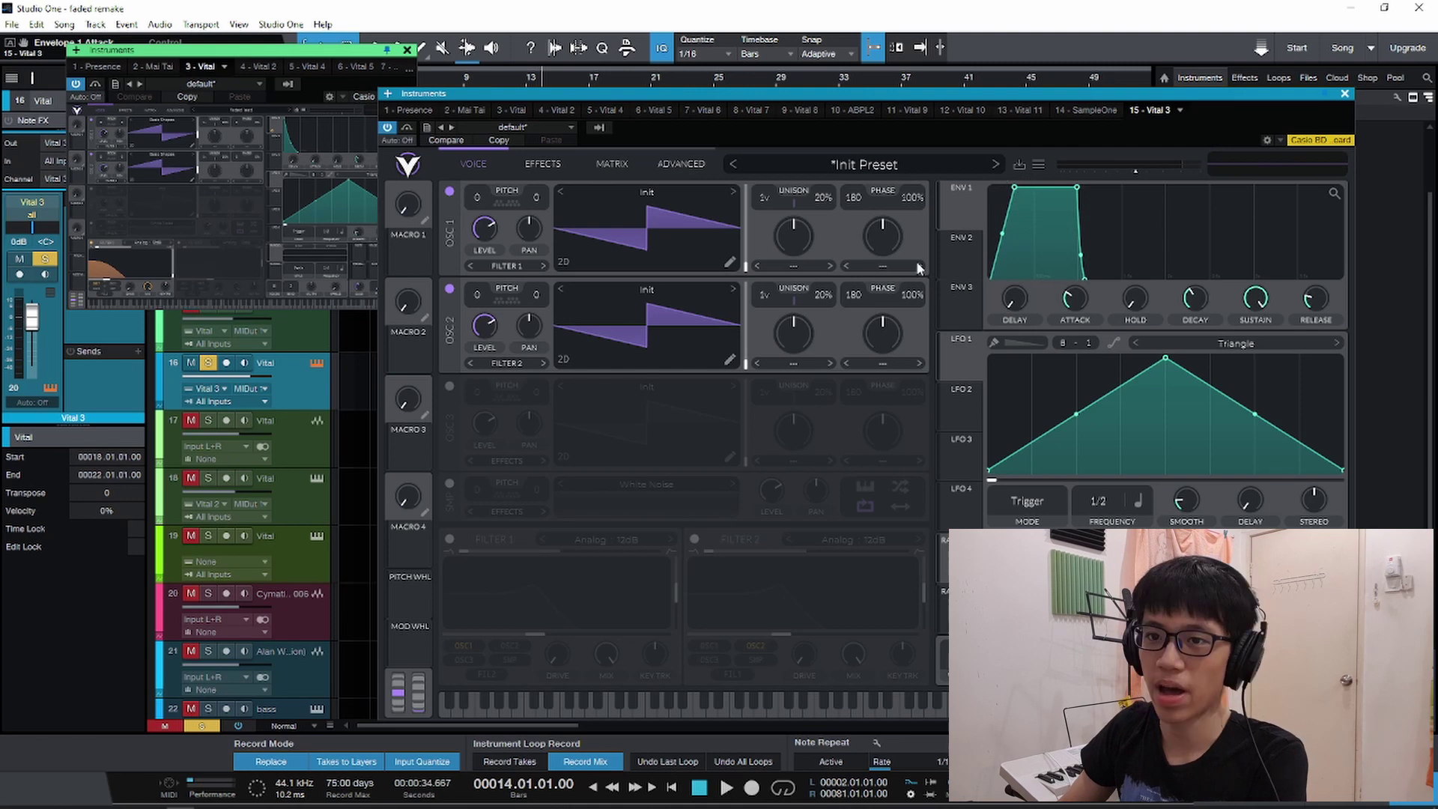
key(space)
key(space)
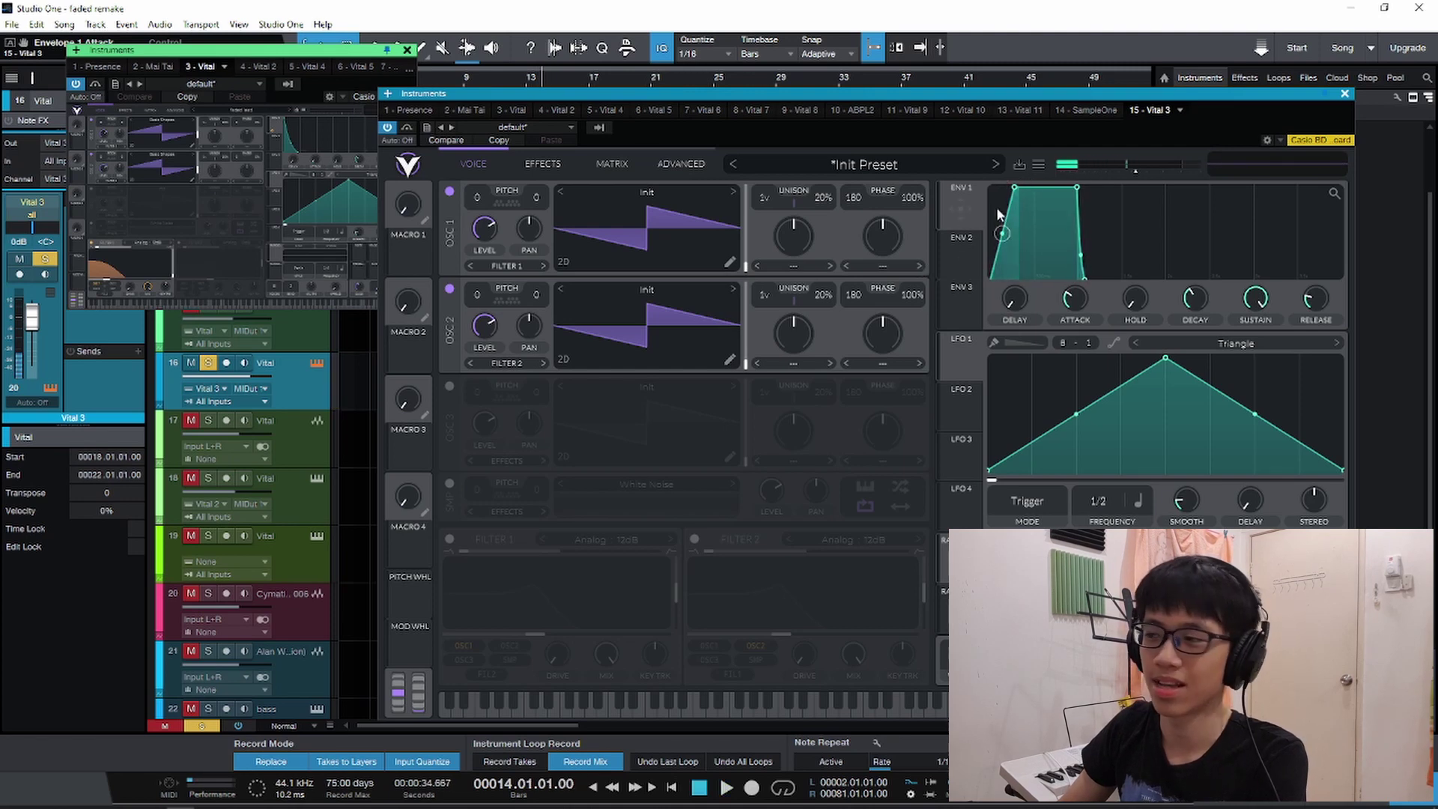
Shape Envelope 1 of Vital 3 into a pluck with no attack, hold or sustain and a short decay, and audition it.
drag(1008, 195, 1018, 287)
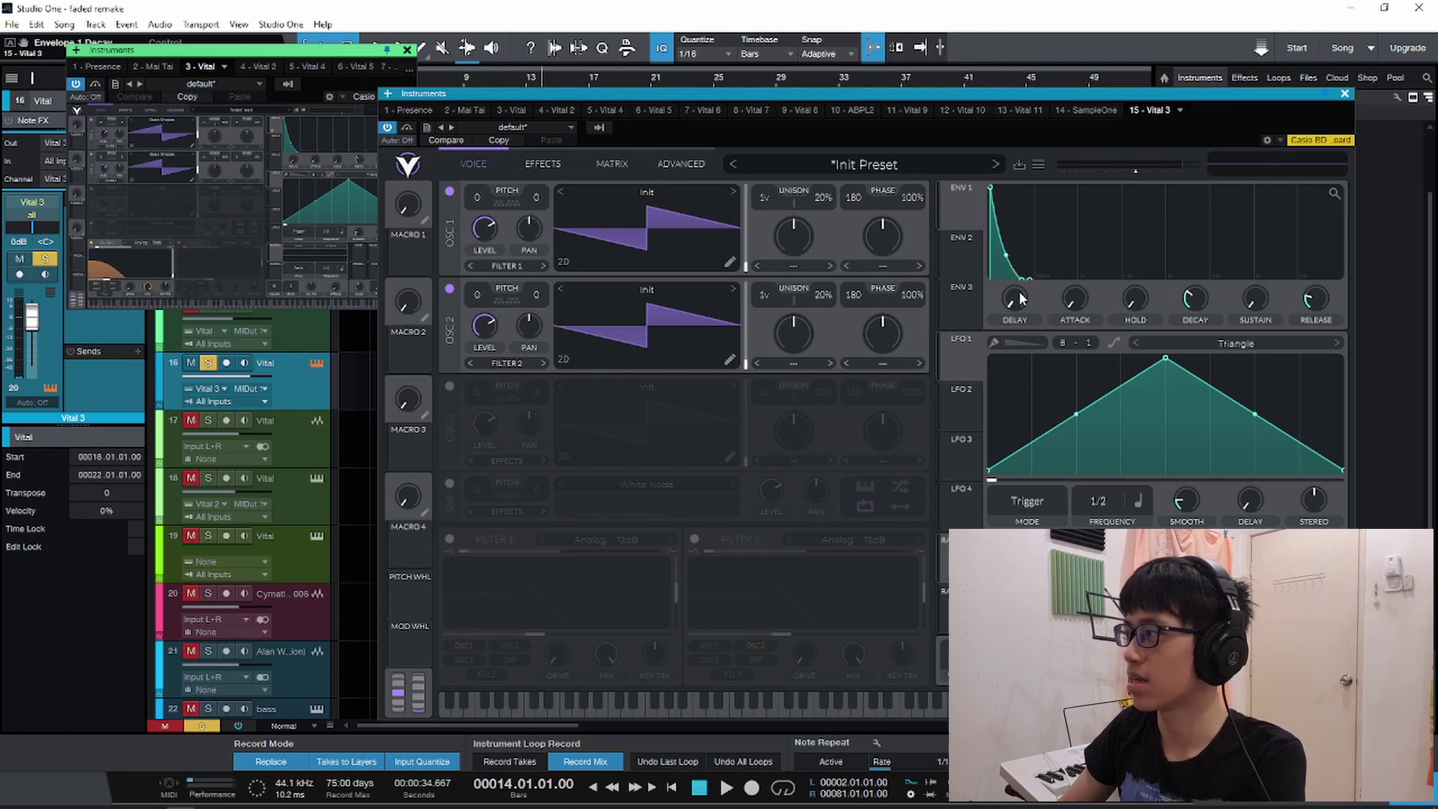
key(space)
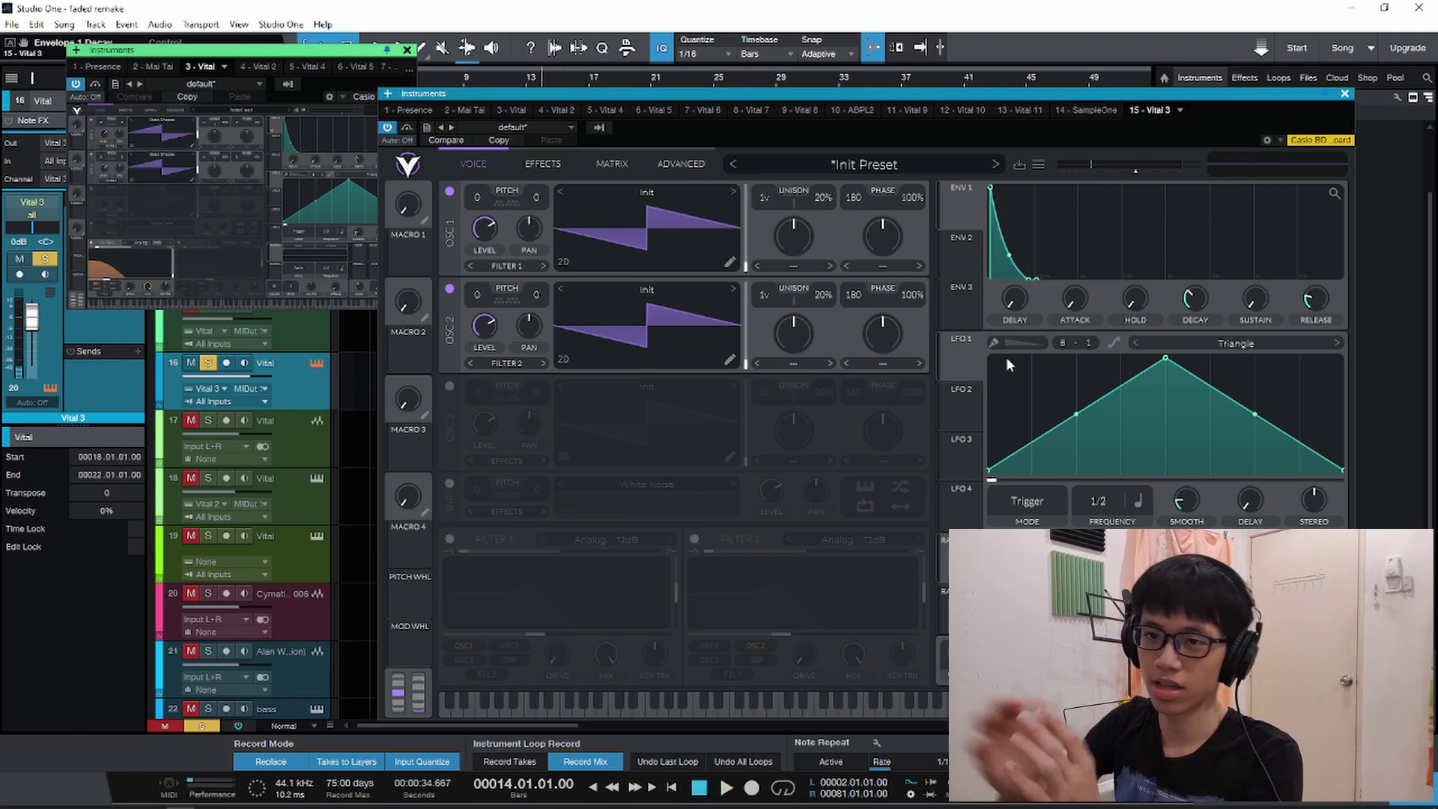
Turn on Filter 1 in Vital 3, modulate its cutoff with Envelope 1, and audition the filtered lead.
click(450, 539)
drag(667, 592, 556, 617)
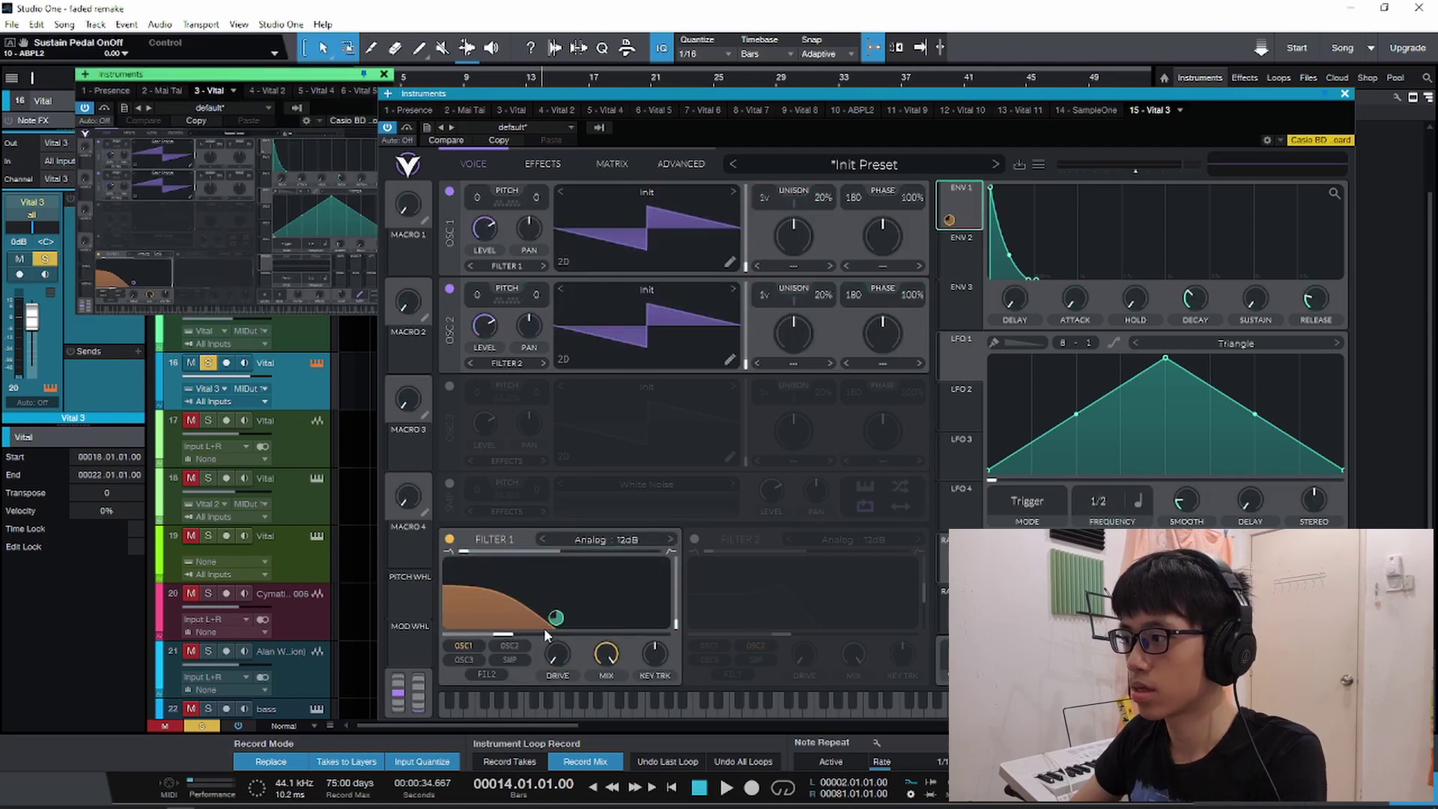
key(space)
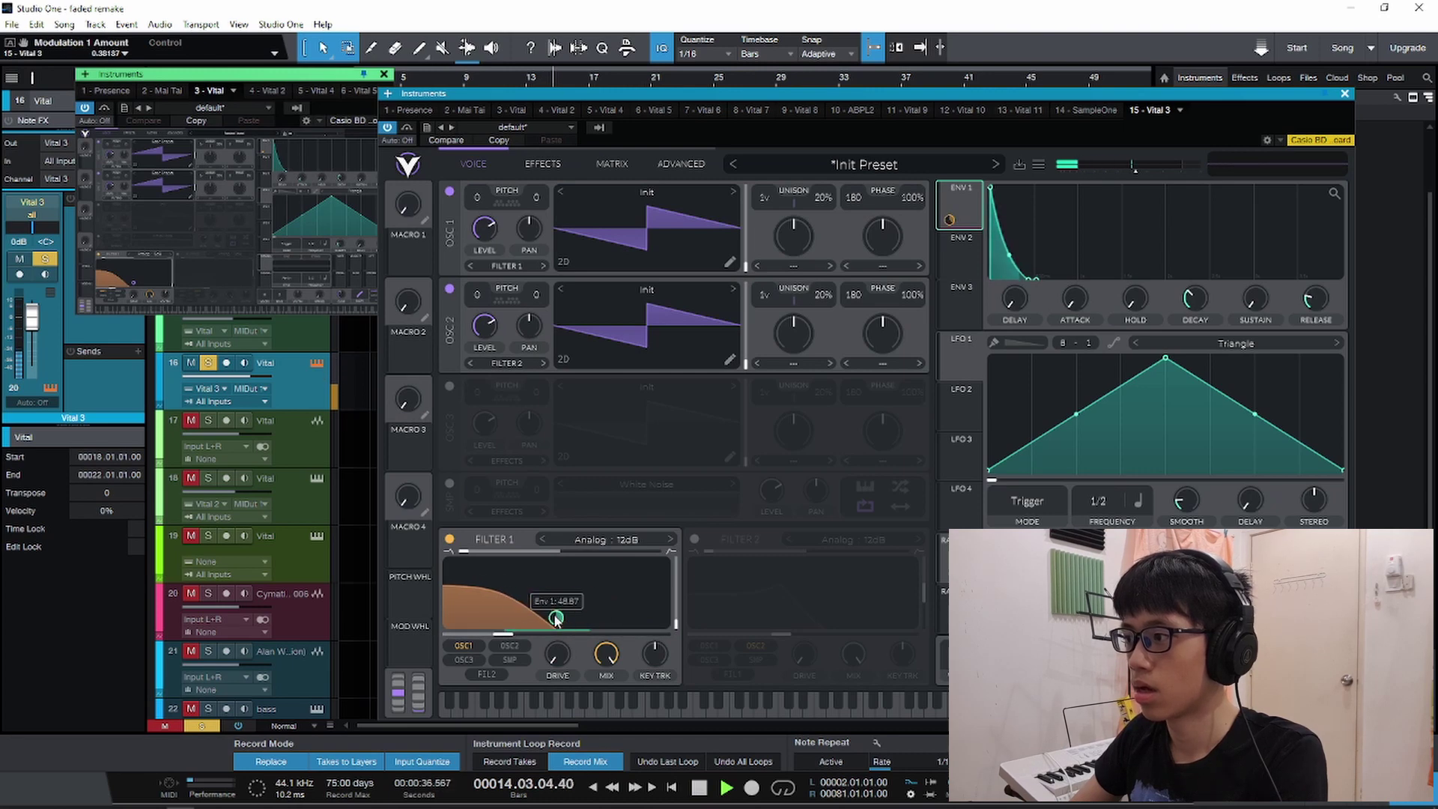
scroll(556, 617, up, 3)
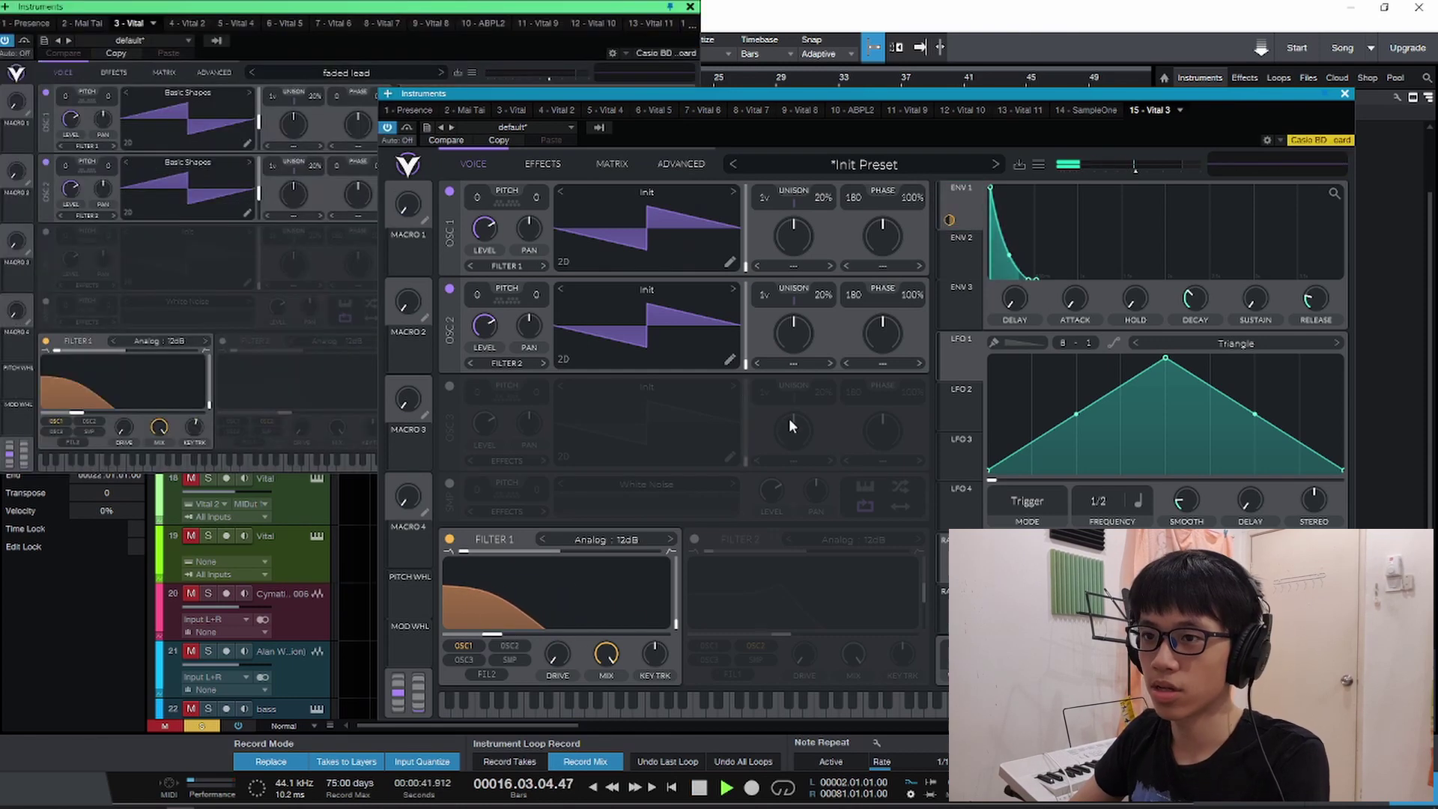
Compare with the faded lead patch, enable Always Glide and Legato with a curved glide slope on Vital 3, and audition it.
click(514, 43)
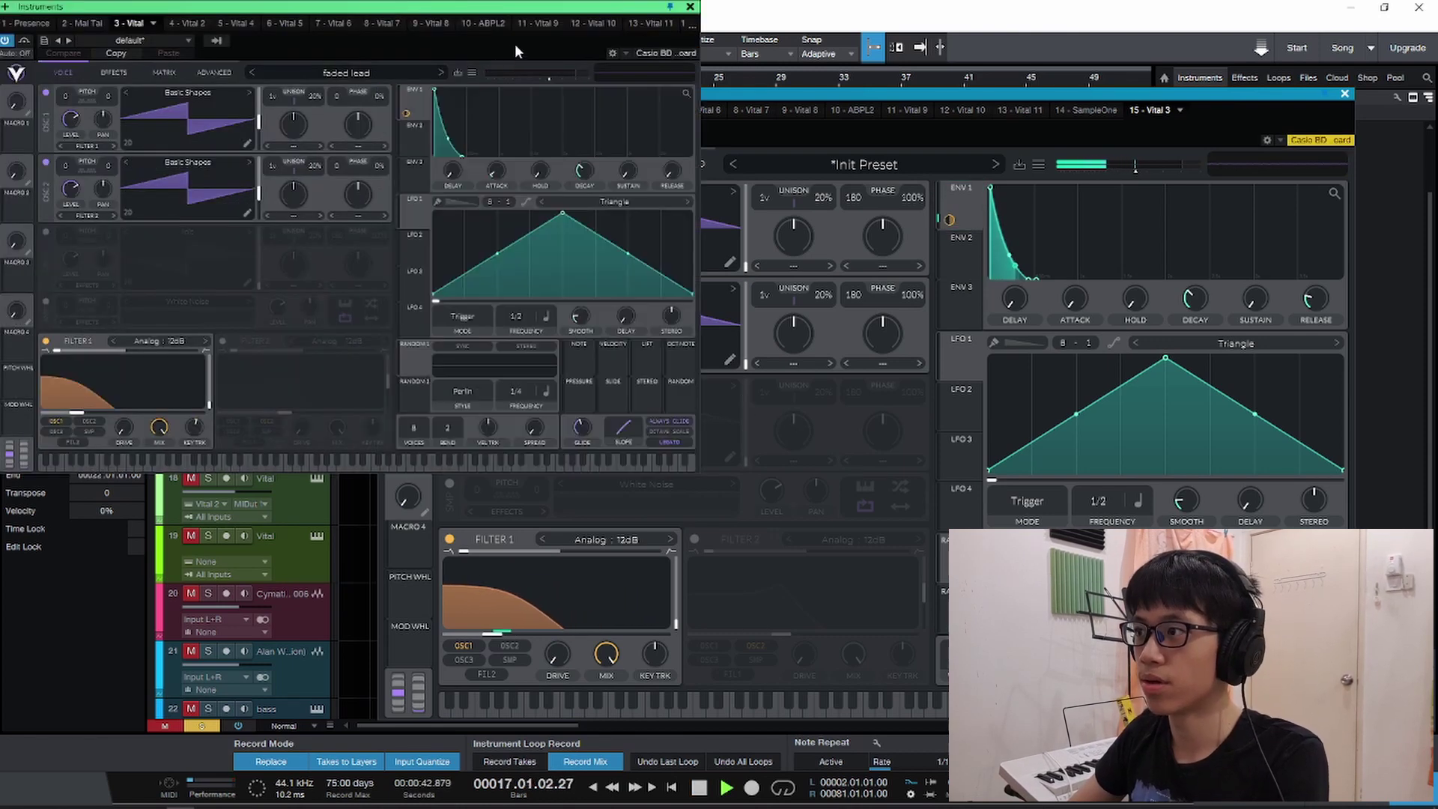
click(1005, 125)
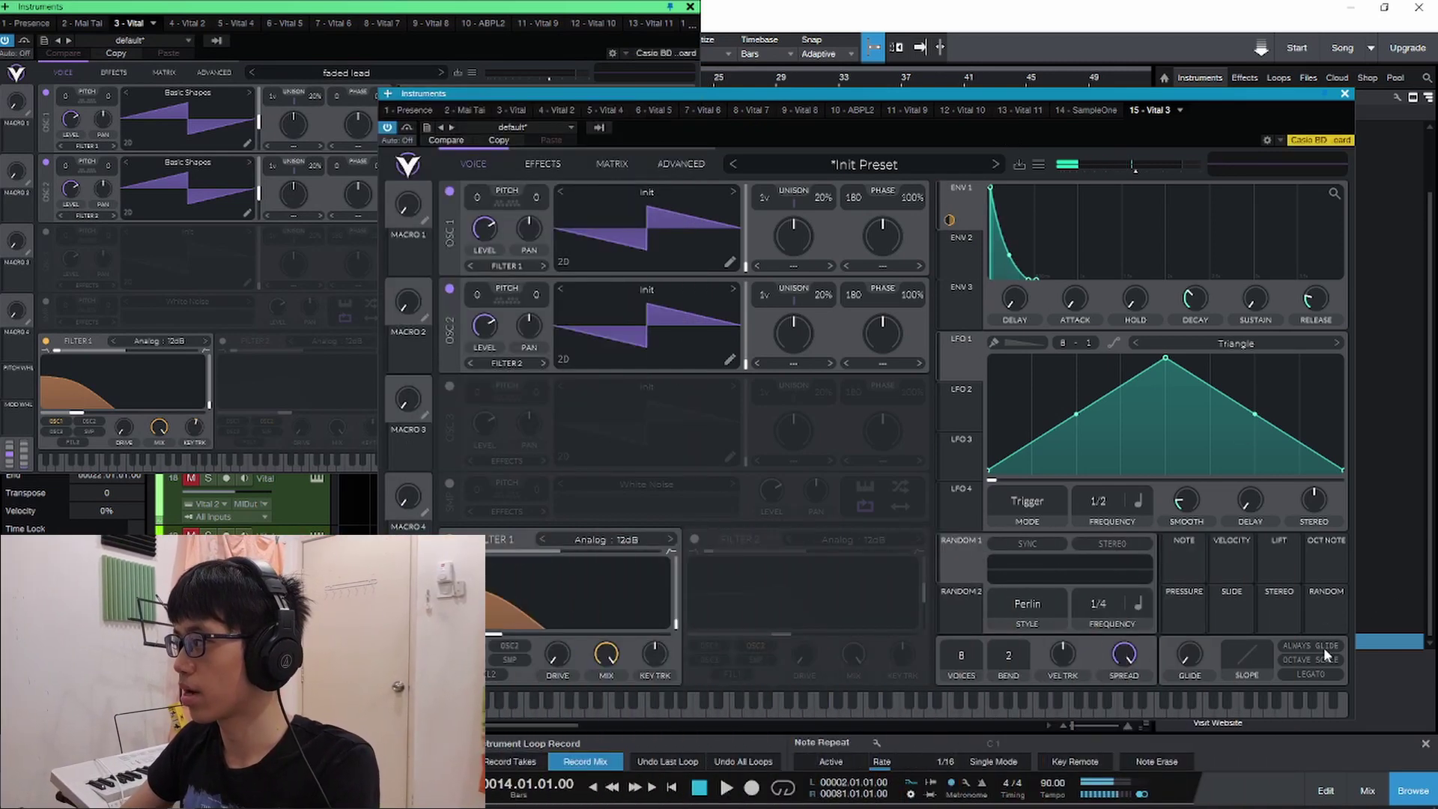
click(1323, 645)
click(1327, 673)
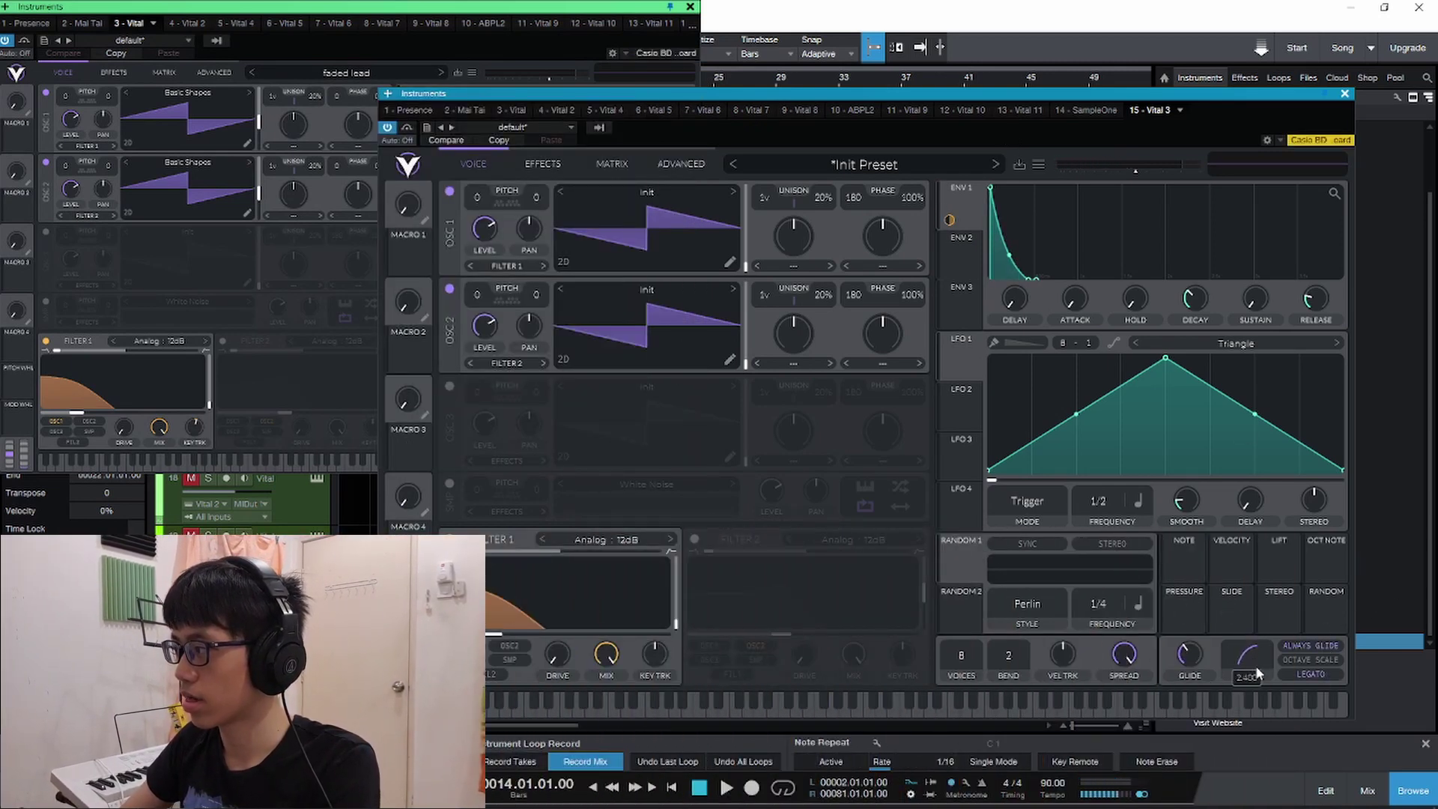
key(space)
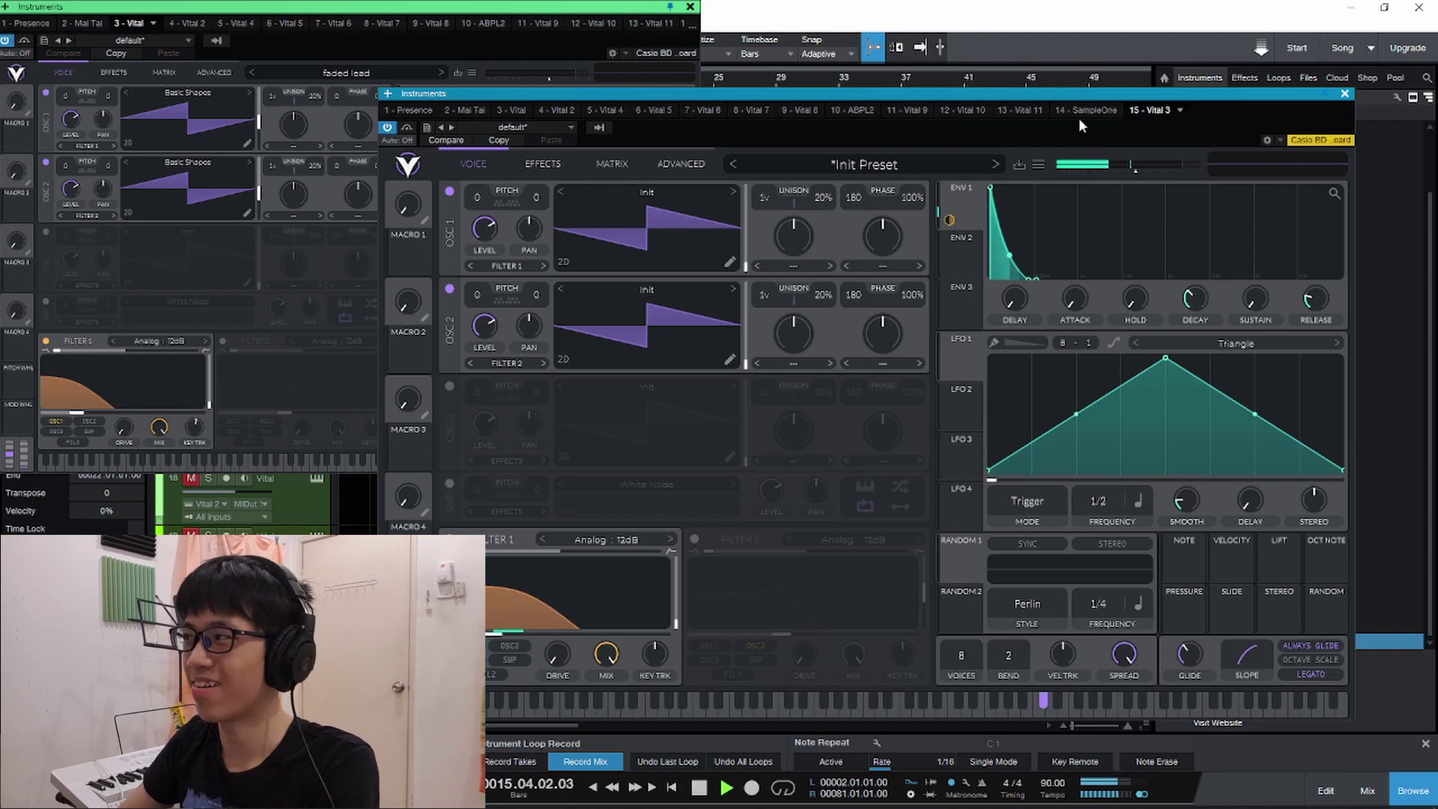
mouse_move(1075, 127)
mouse_down()
mouse_move(1251, 170)
mouse_move(978, 147)
mouse_move(1067, 148)
mouse_up()
key(space)
Add a Soft Clip distortion with increased drive to the Vital 3 patch and audition it.
click(637, 170)
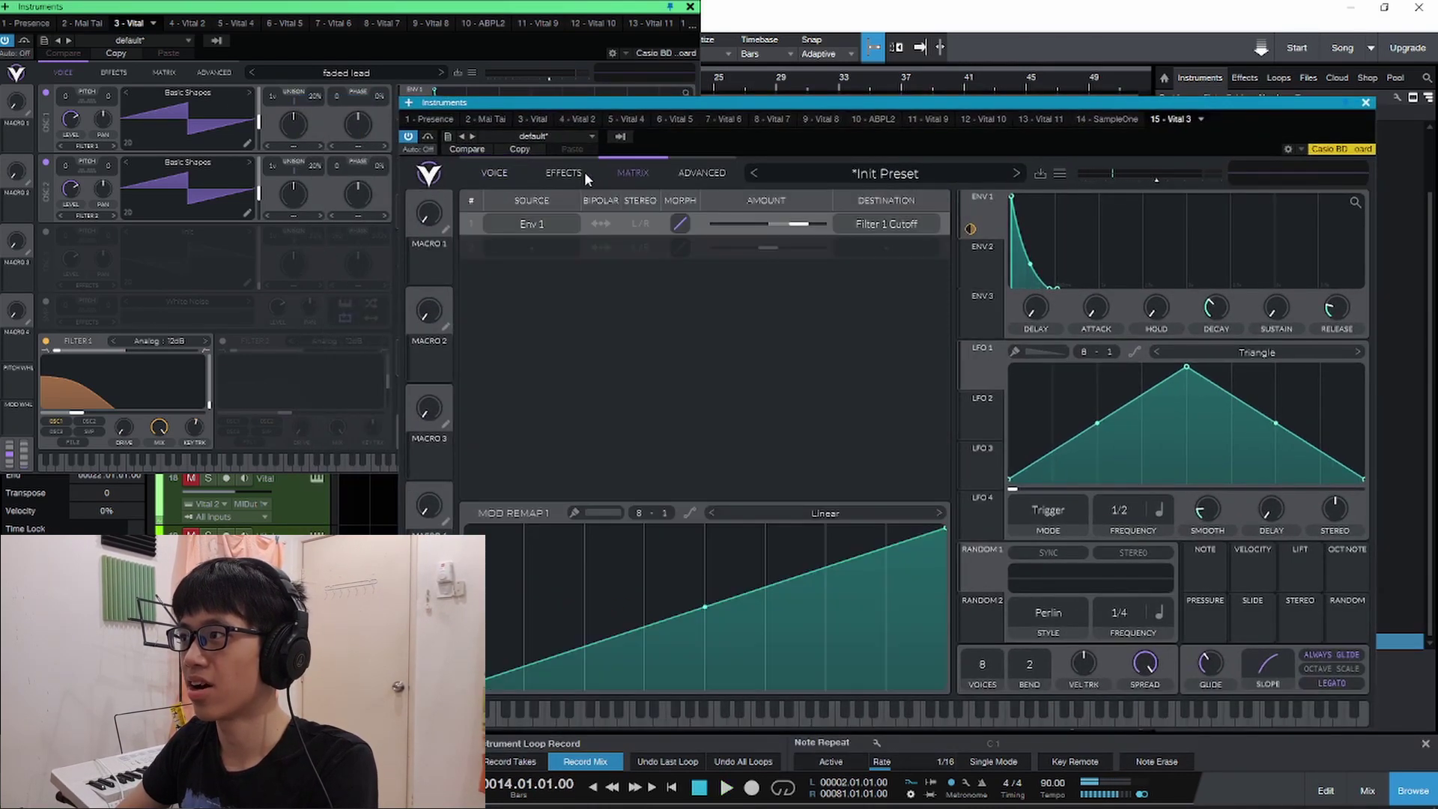
click(573, 172)
click(470, 370)
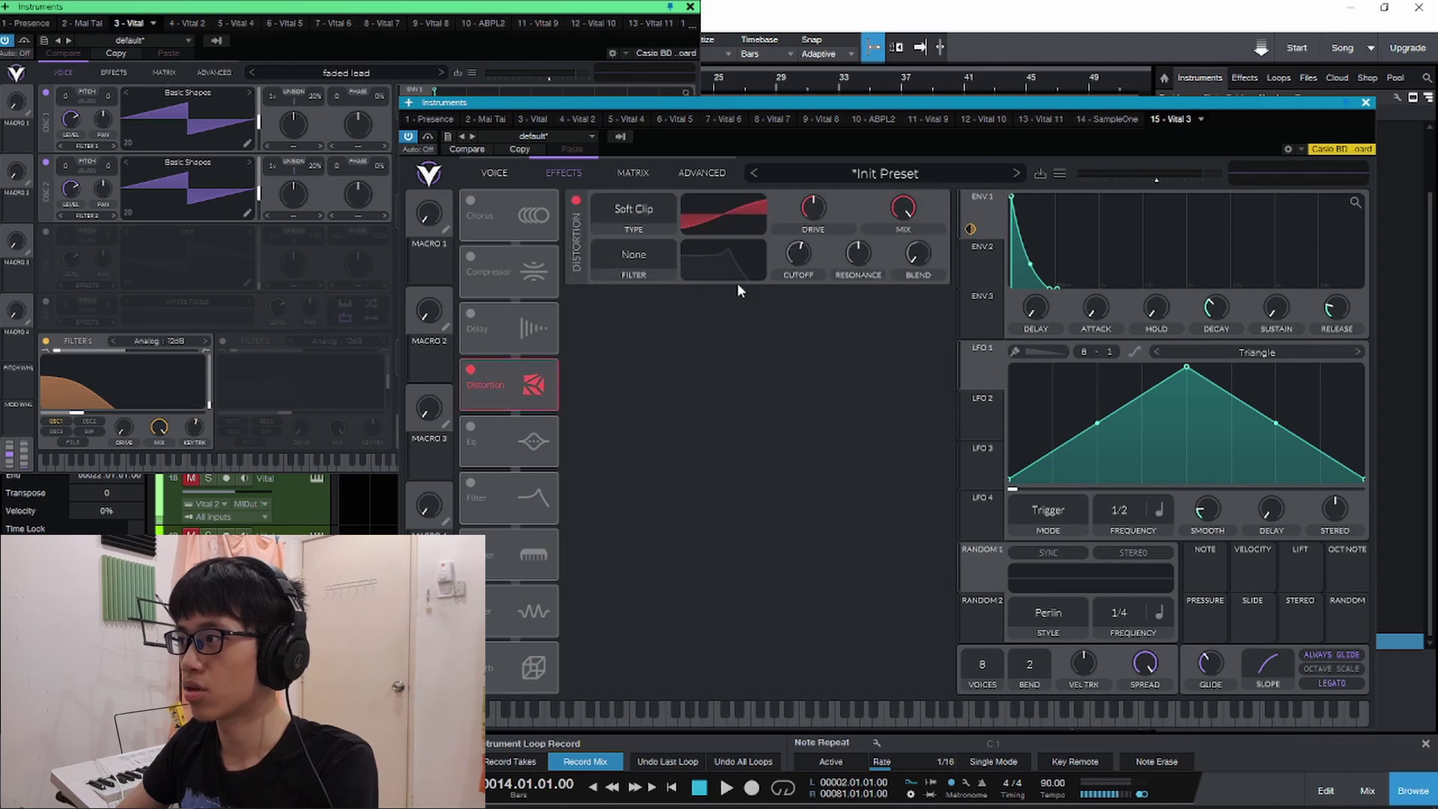
key(space)
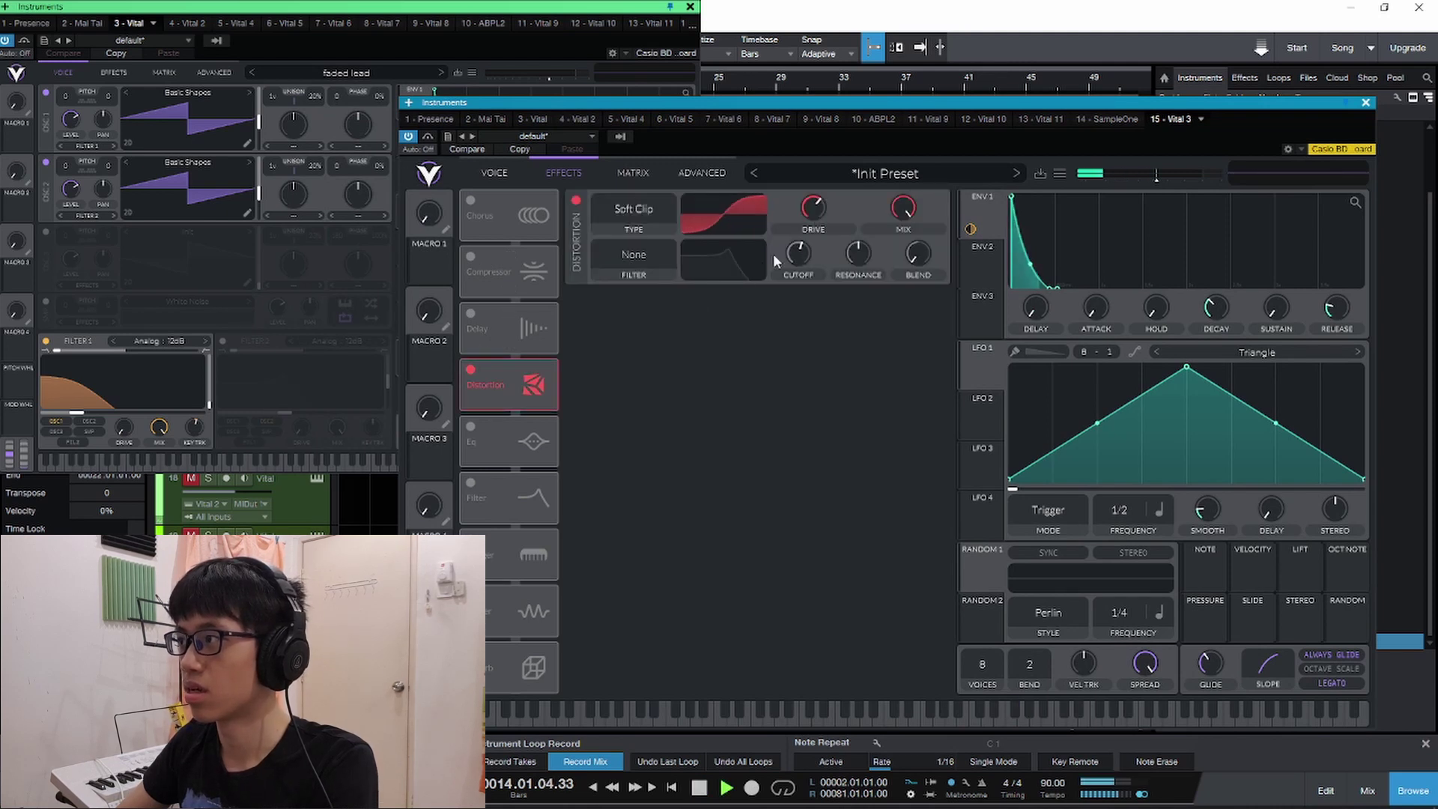
key(space)
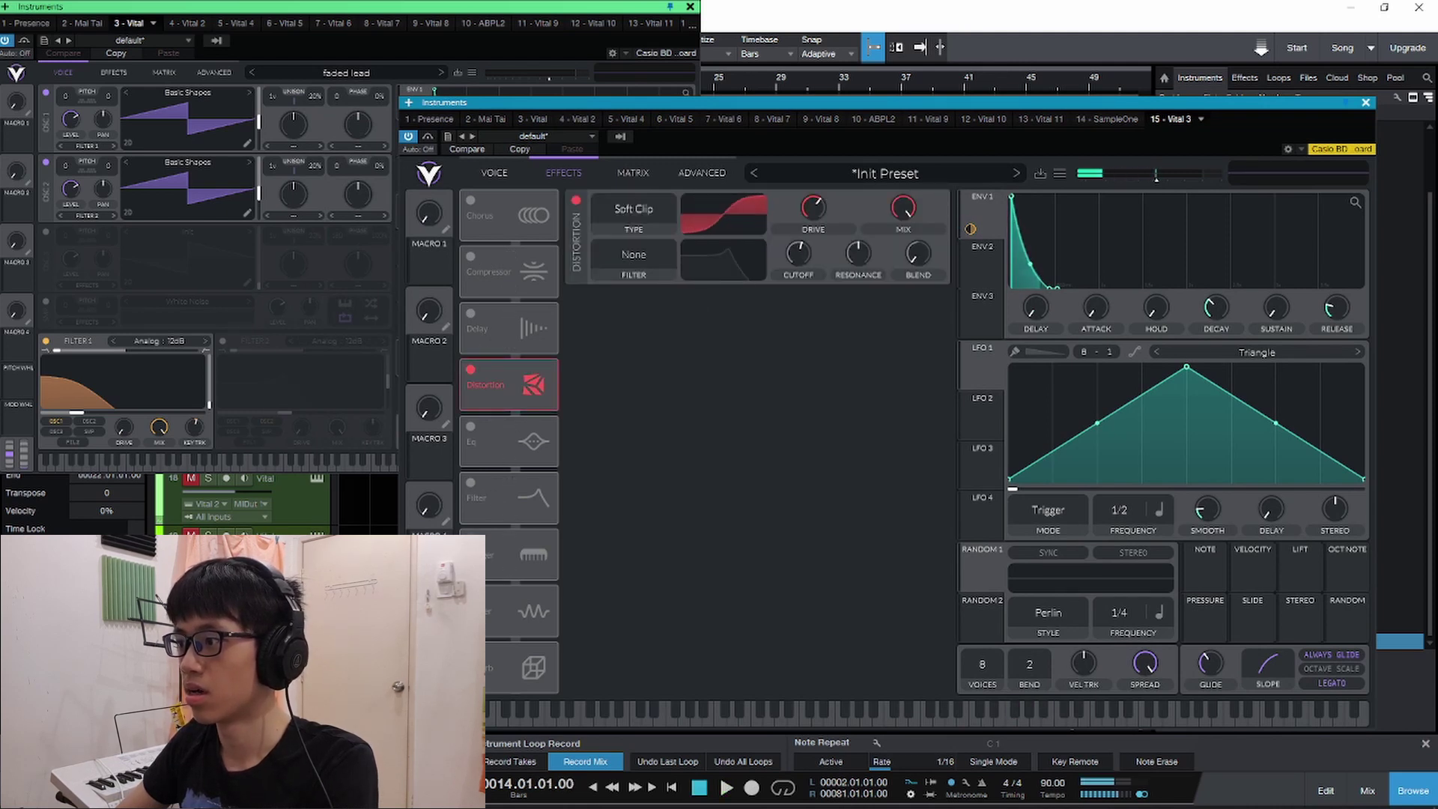
Add reverb with a higher mix to the Vital 3 patch and listen to the result.
click(470, 650)
key(space)
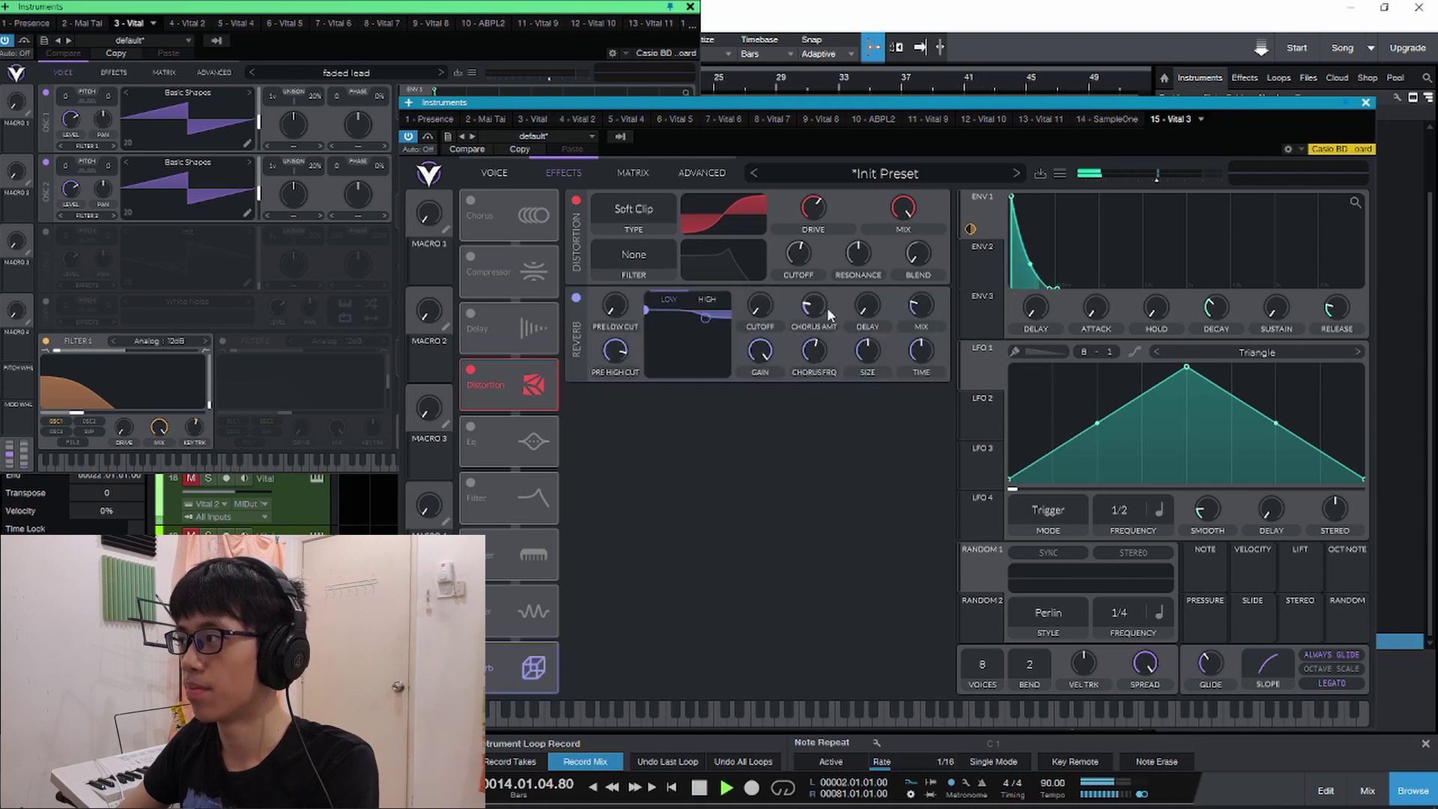
mouse_move(921, 304)
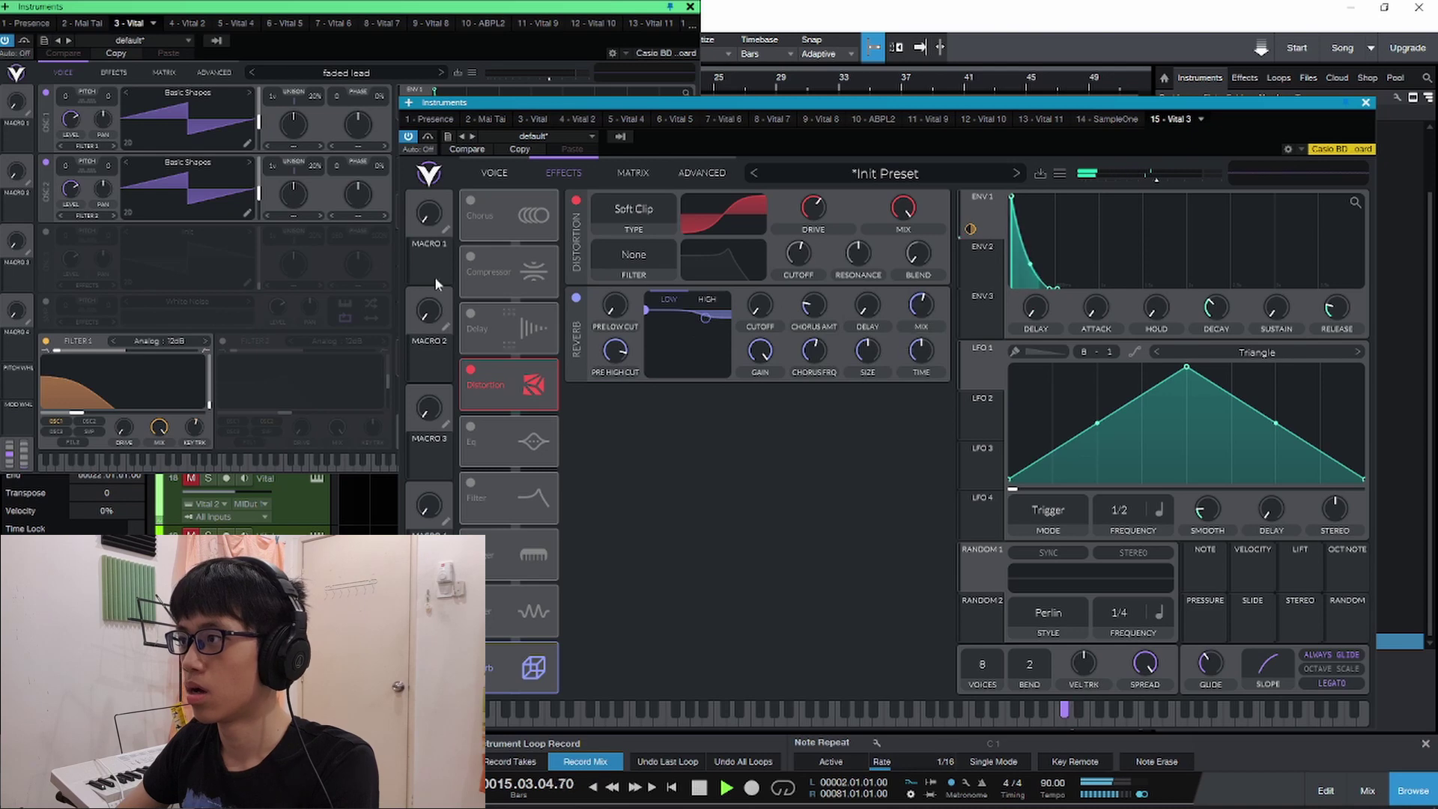
key(space)
Copy the original lead's Pro EQ and ValhallaSupermassive inserts to the Vital 3 track and audition that track soloed.
click(117, 216)
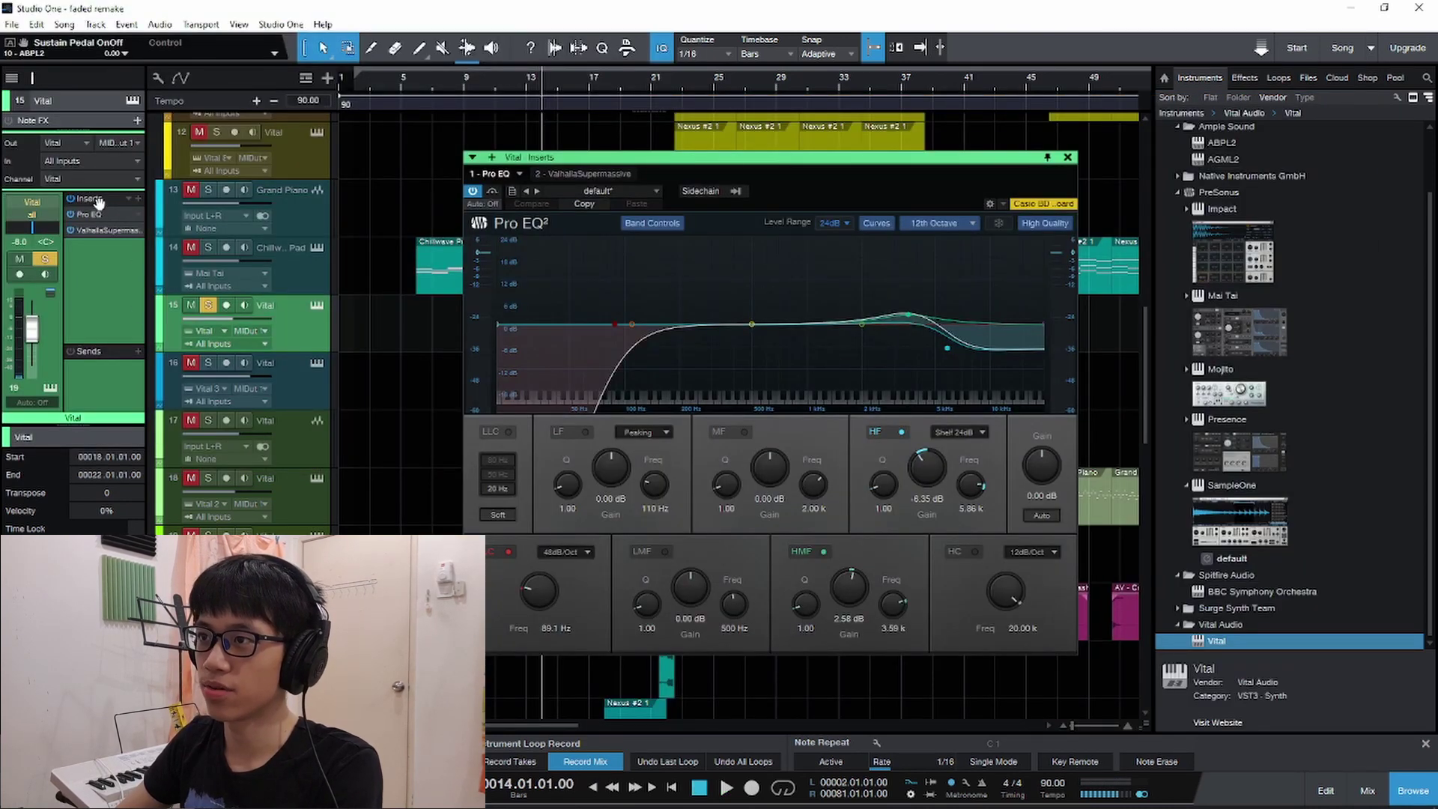
click(298, 388)
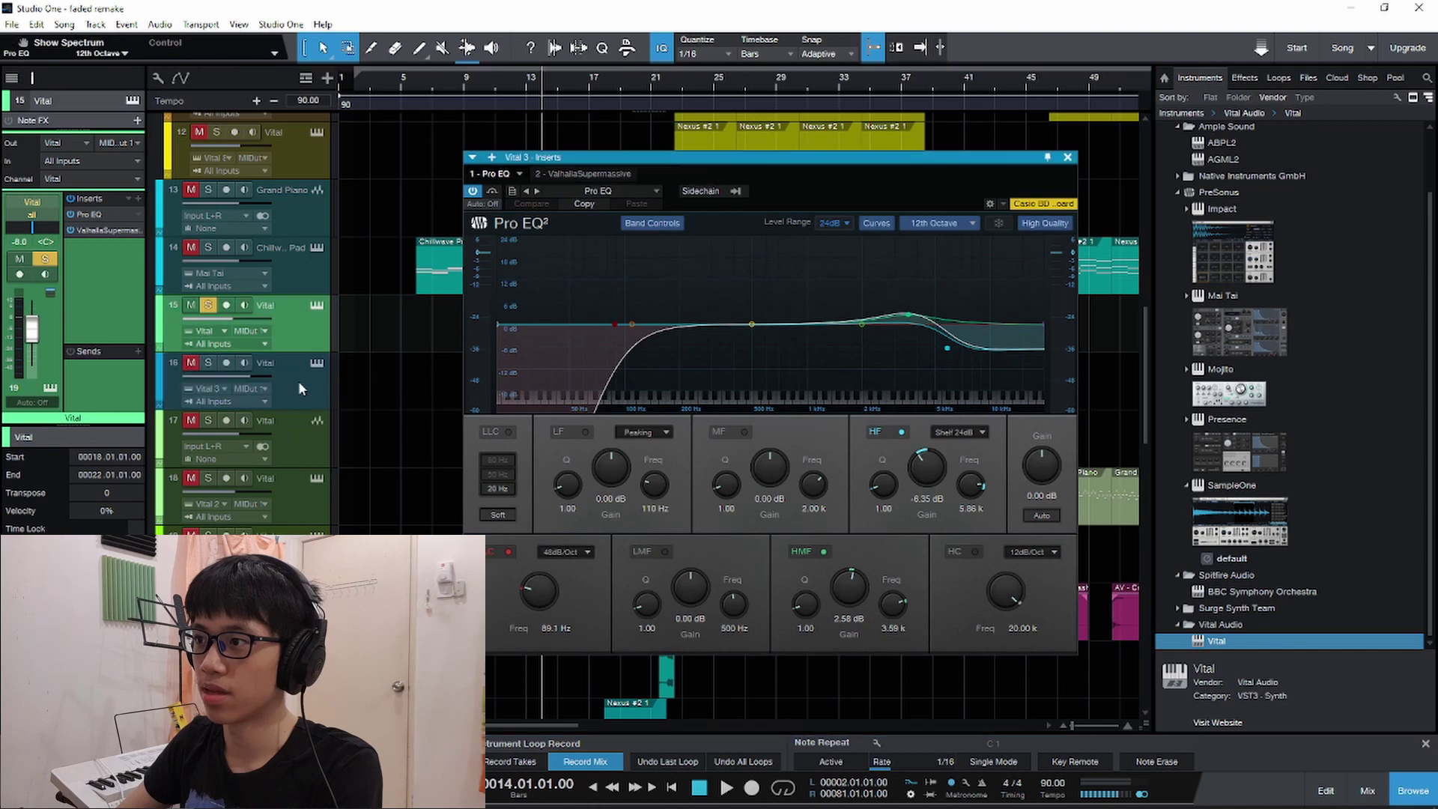
click(209, 306)
click(209, 364)
key(space)
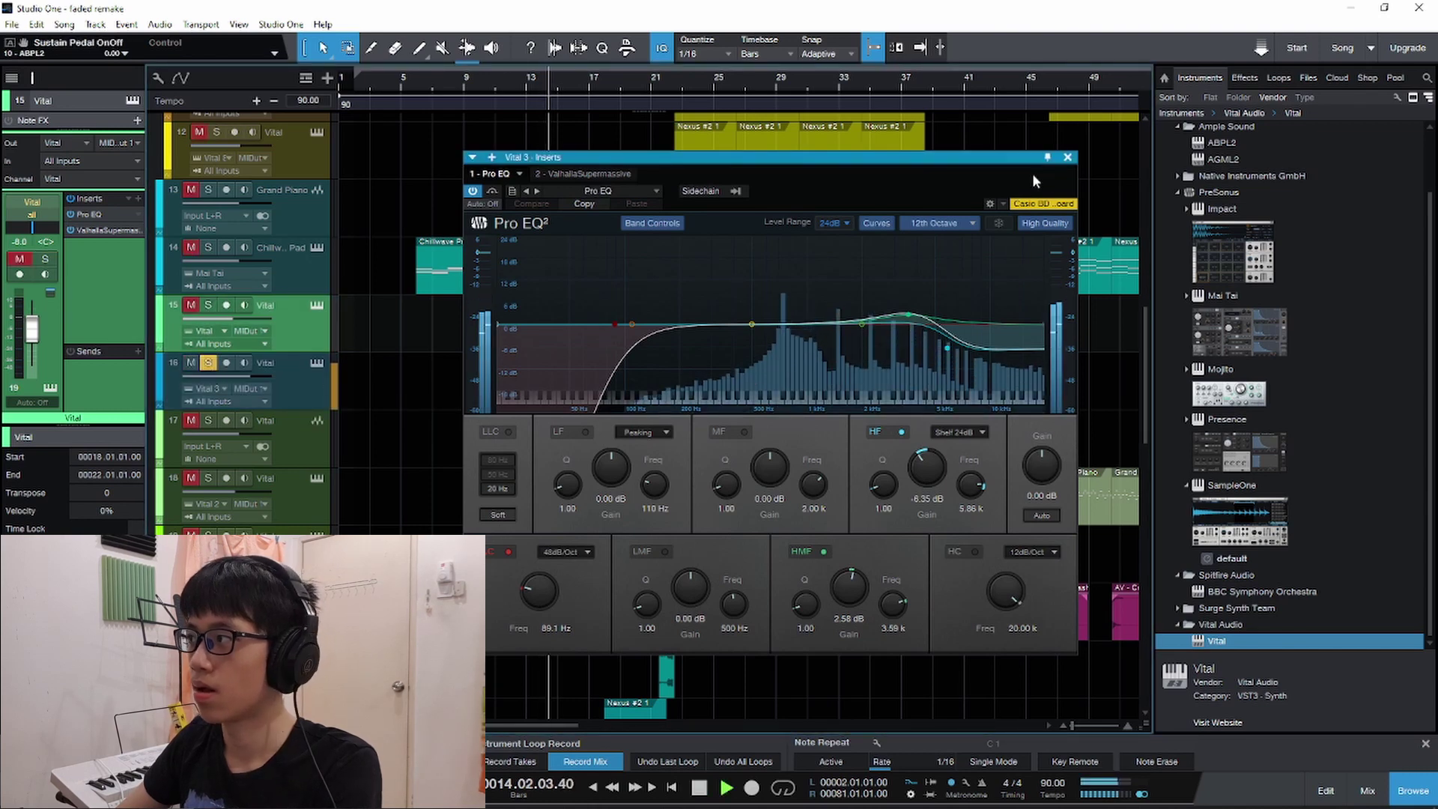
click(1068, 157)
click(303, 390)
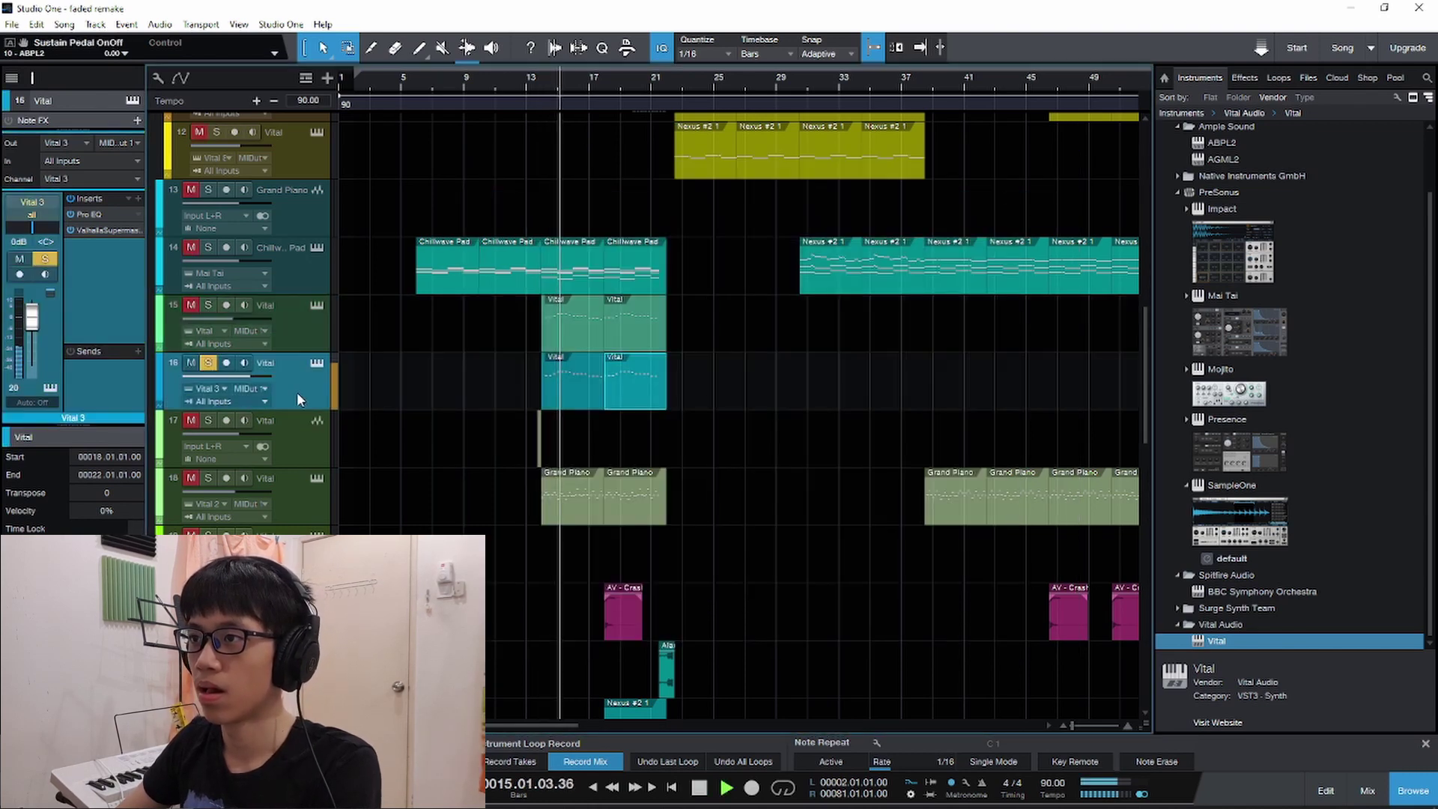
key(space)
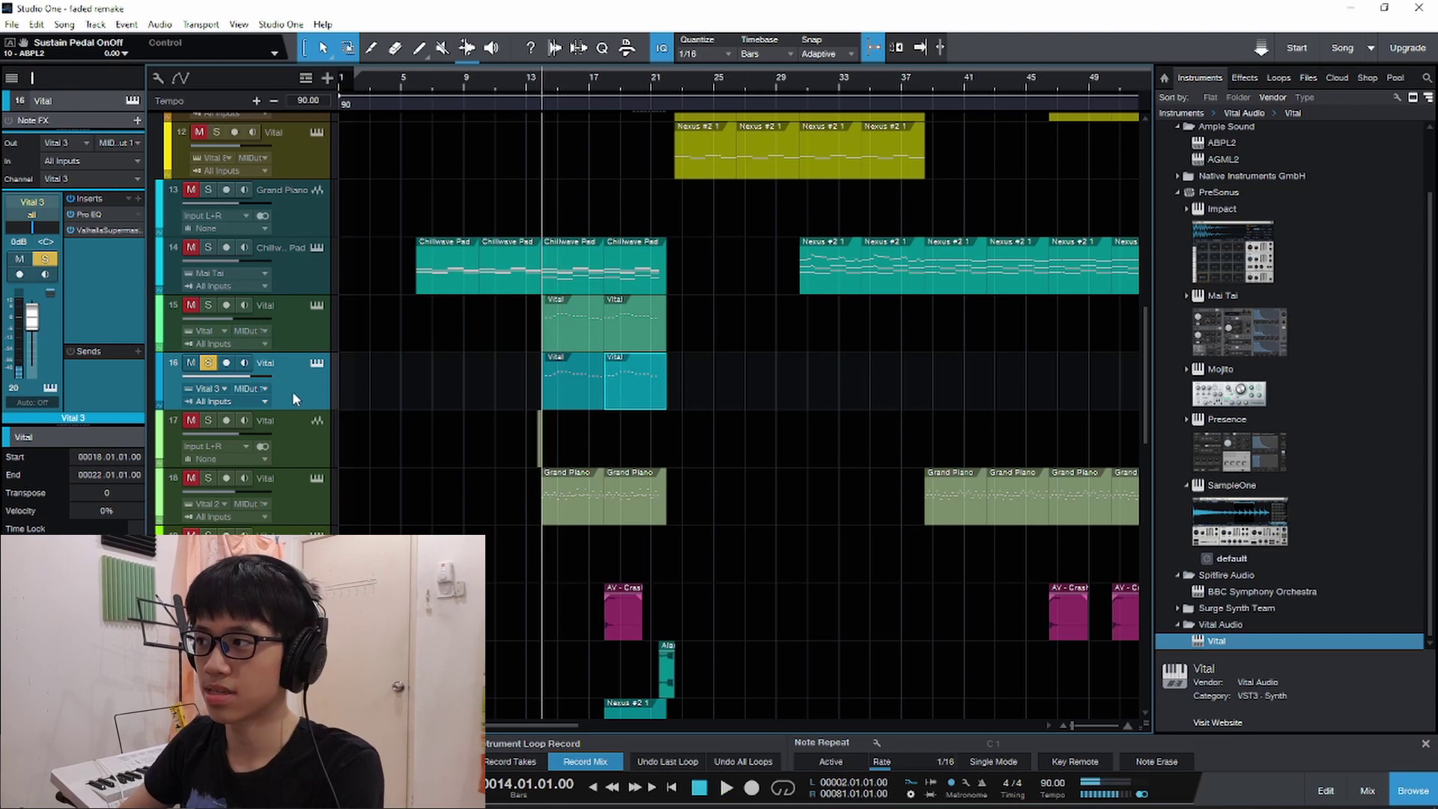
Delete the demonstration Vital 3 track and go back to the original lead track's clips starting at bar 14.
key(Delete)
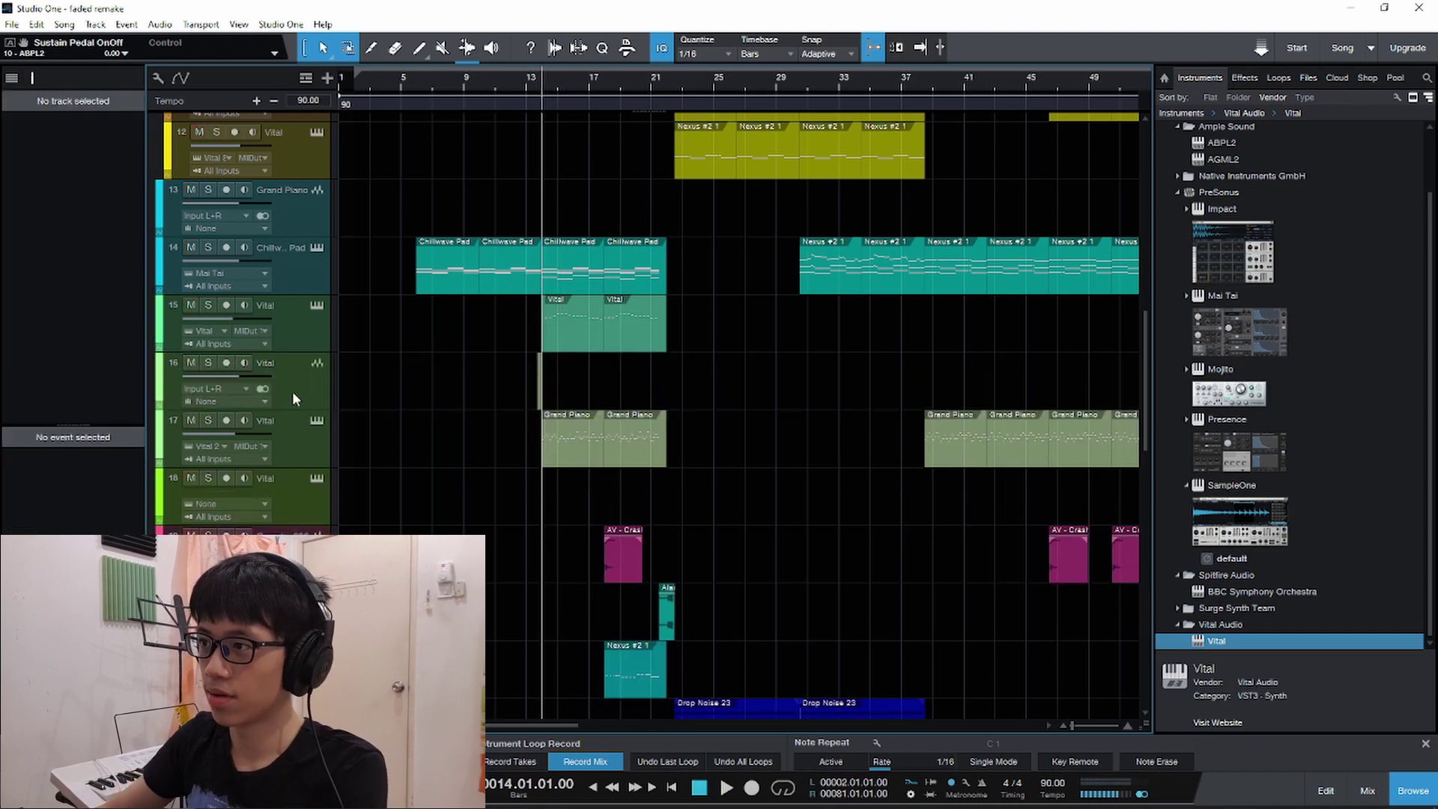
click(304, 324)
scroll(460, 334, up, 3)
scroll(739, 347, down, 5)
scroll(739, 357, up, 5)
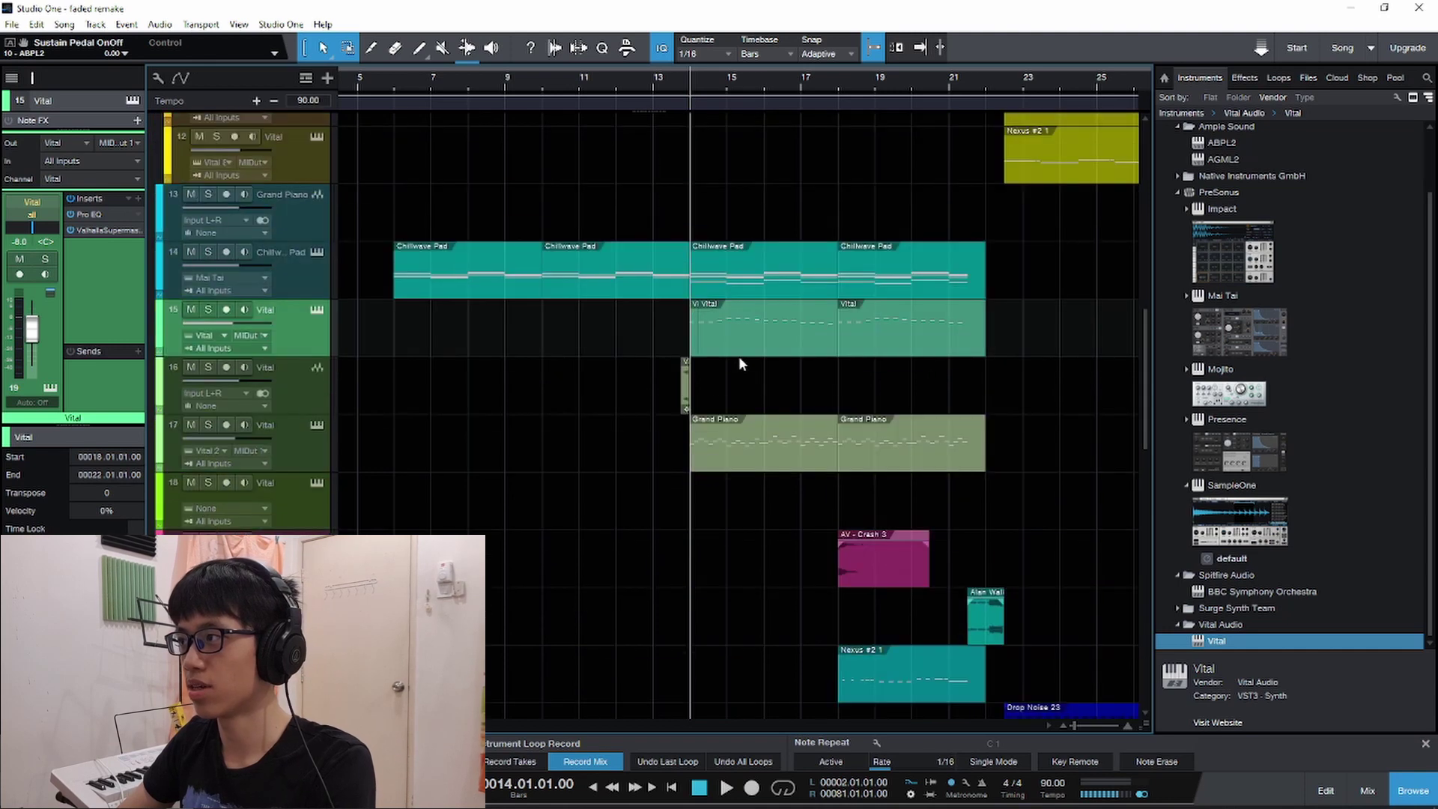
scroll(738, 357, up, 4)
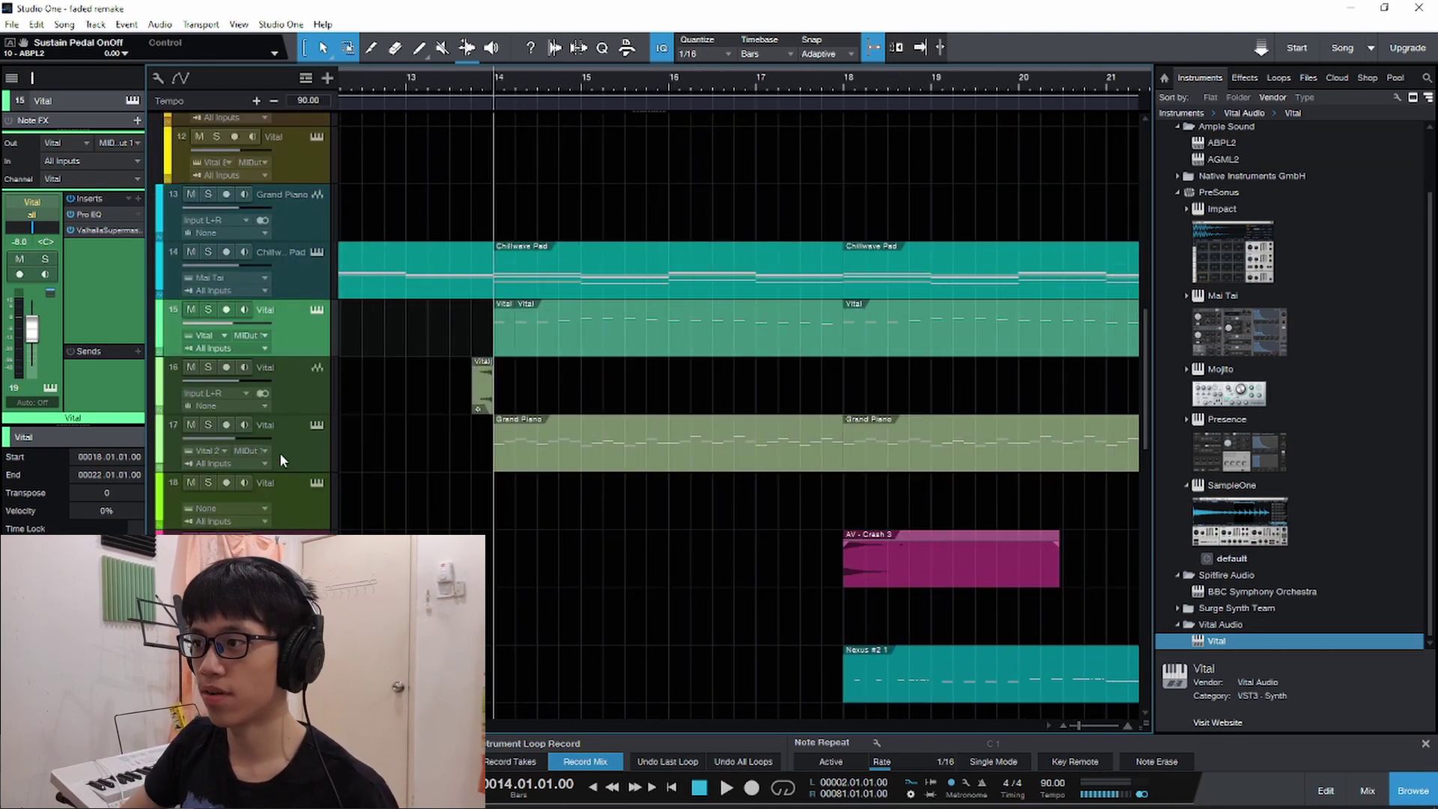
Solo the Vital 2 track holding the Grand Piano clips and play it from bar 14.
click(230, 443)
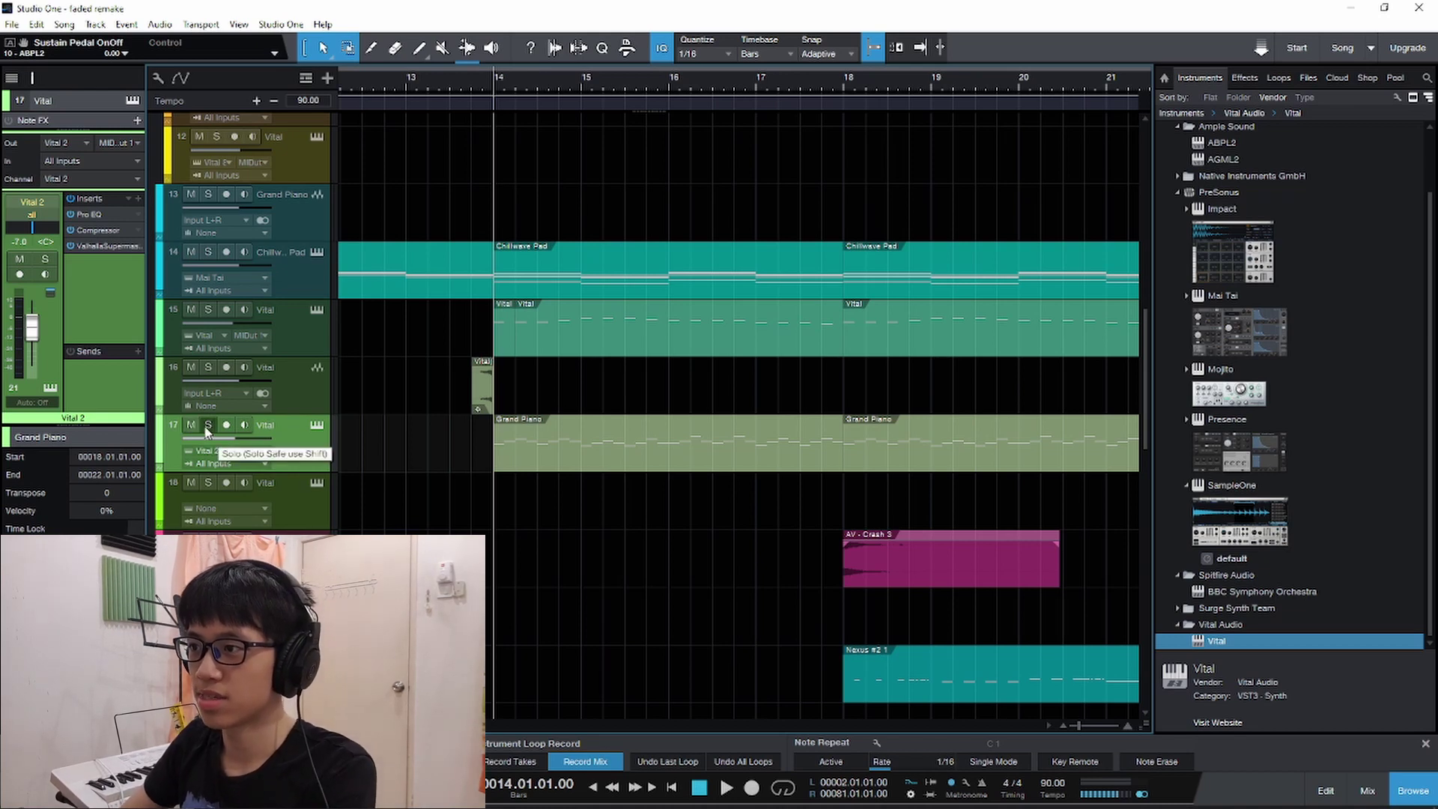
click(208, 426)
key(space)
key(space)
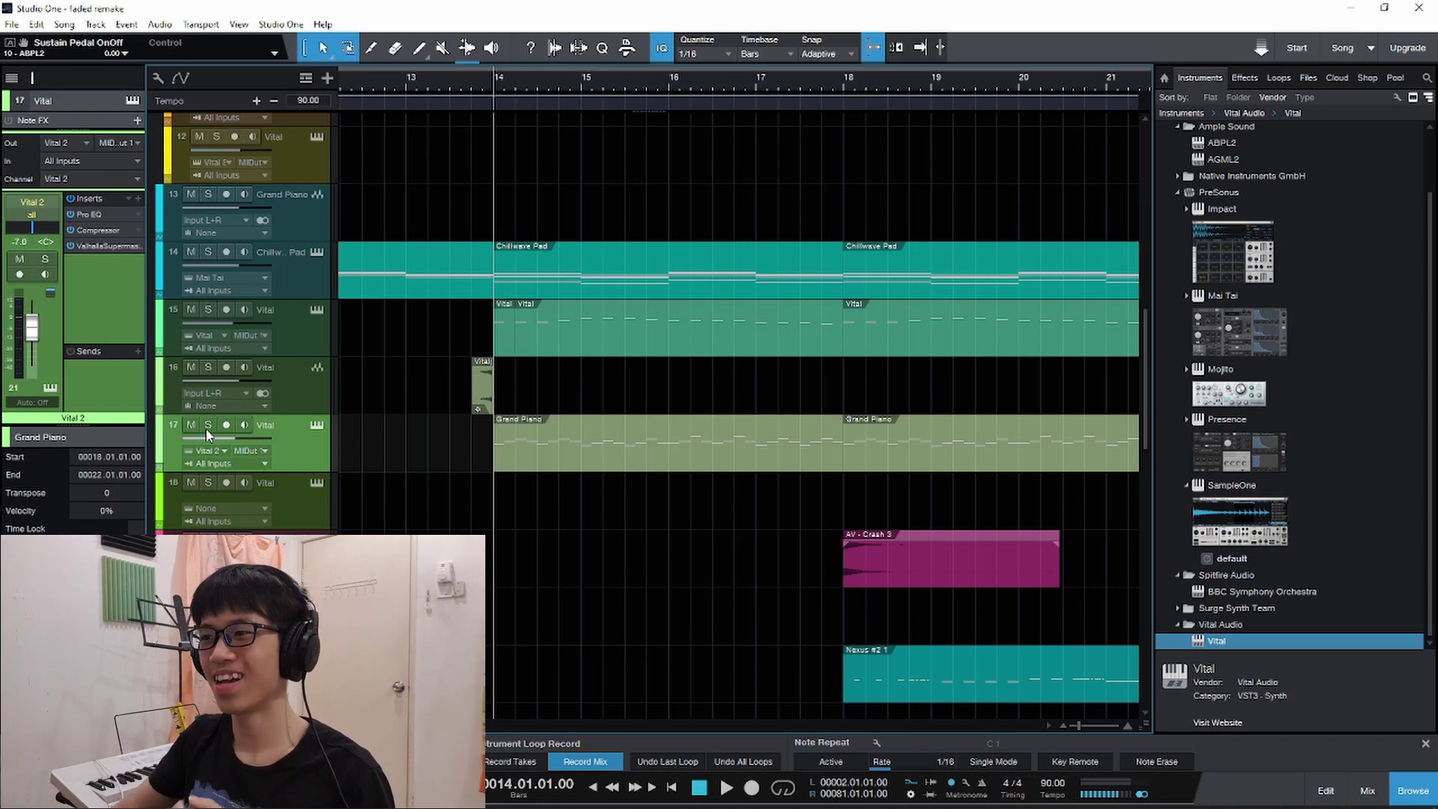
Examine the Vital 2 synth's "alan walker muted guitar" preset, including its sample source and its compressor and delay effects.
click(318, 426)
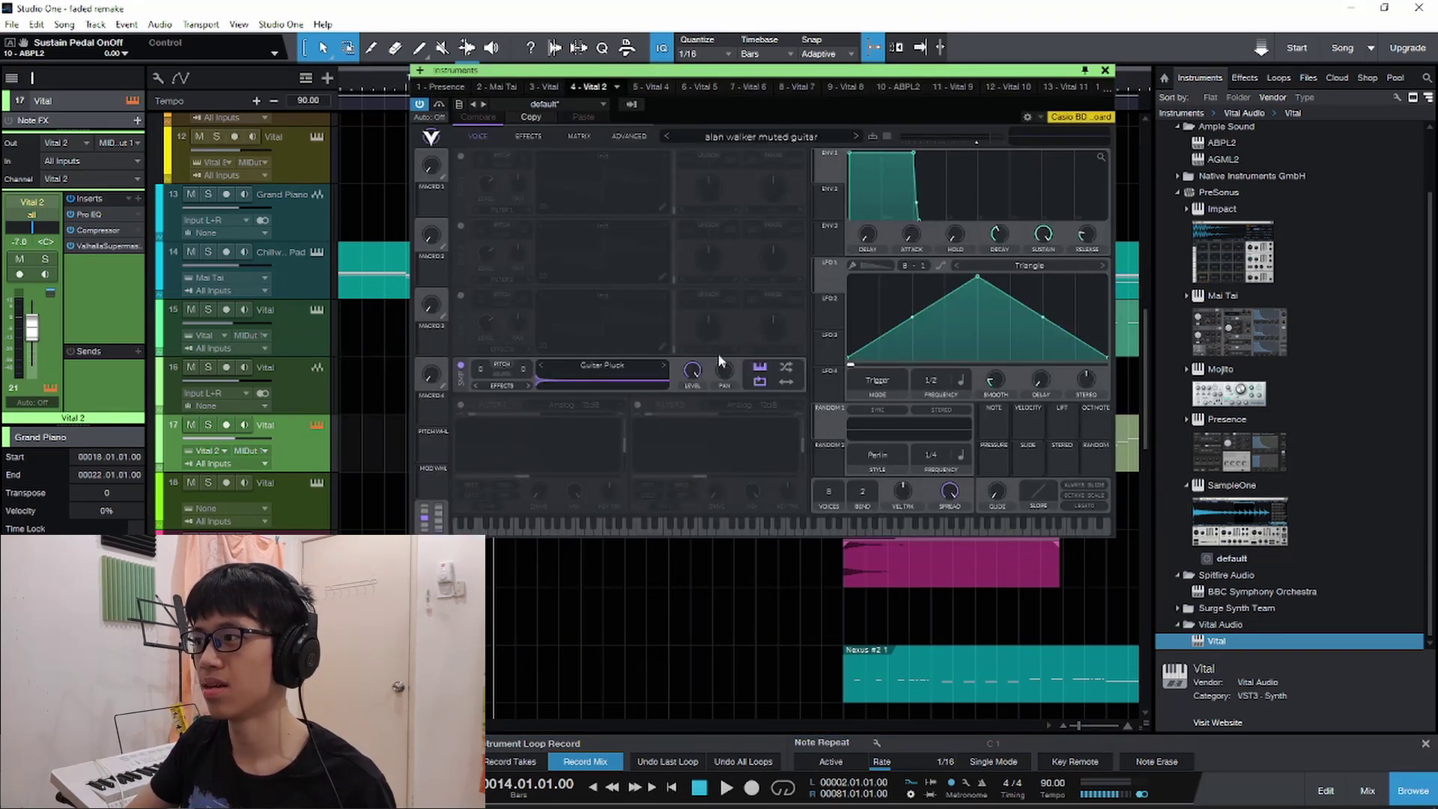
click(558, 135)
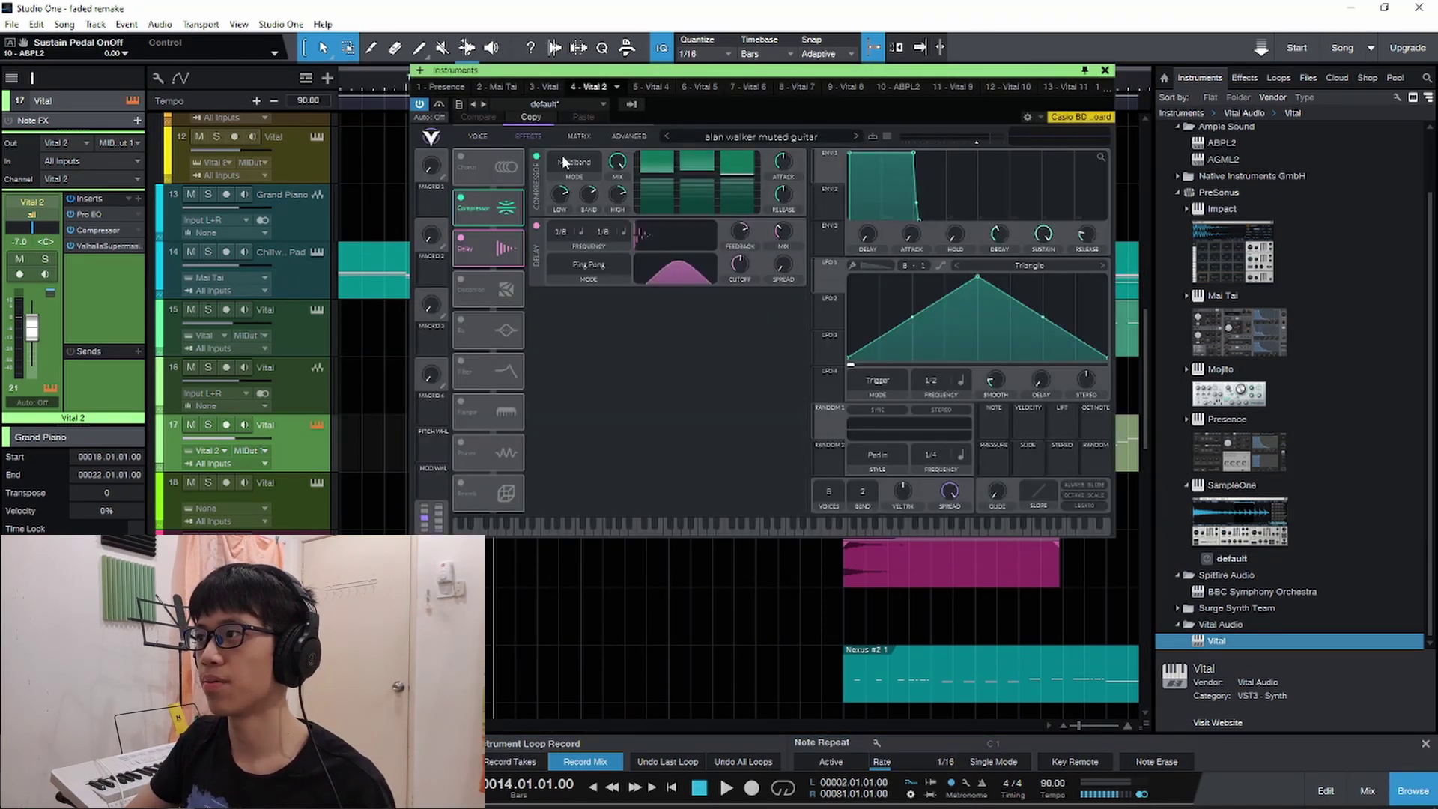
click(1105, 71)
Audition the muted guitar track in solo once more and clear its solo.
click(210, 432)
key(space)
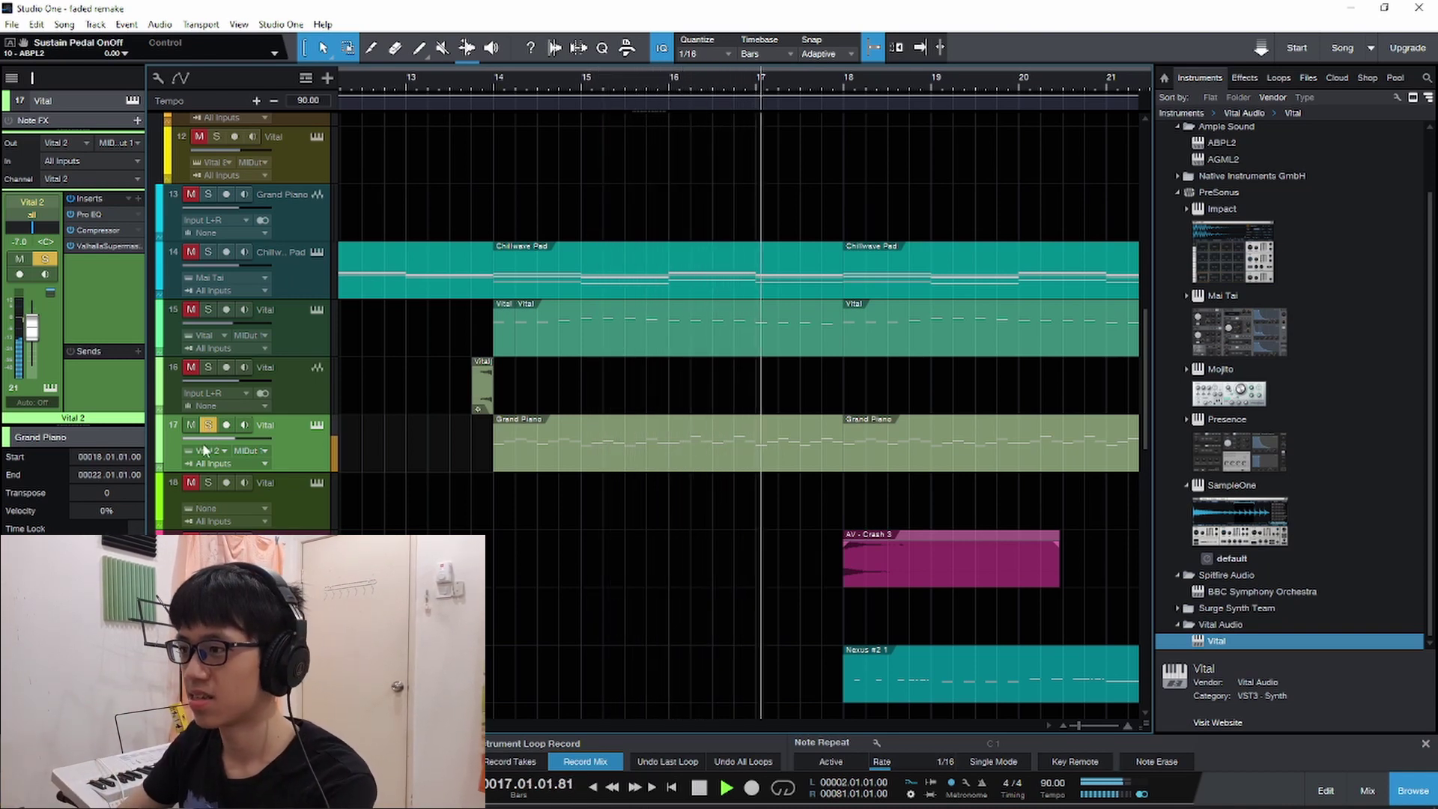
key(space)
click(208, 425)
Play from bar 18 with track 6 of the chords folder soloed together with the pad, lead and muted guitar tracks.
key(w)
scroll(696, 311, down, 1)
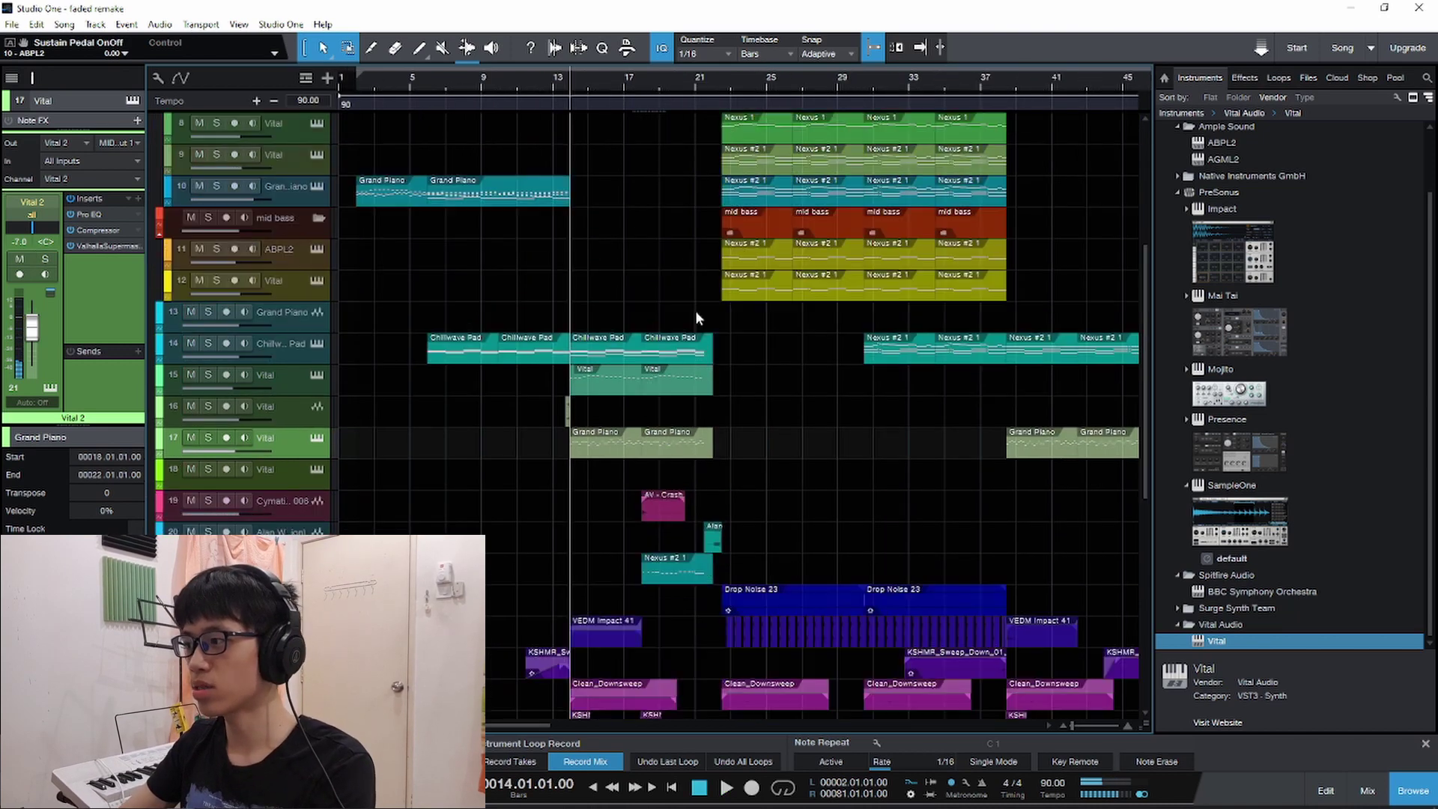
scroll(698, 322, down, 1)
scroll(697, 326, up, 2)
scroll(695, 329, up, 4)
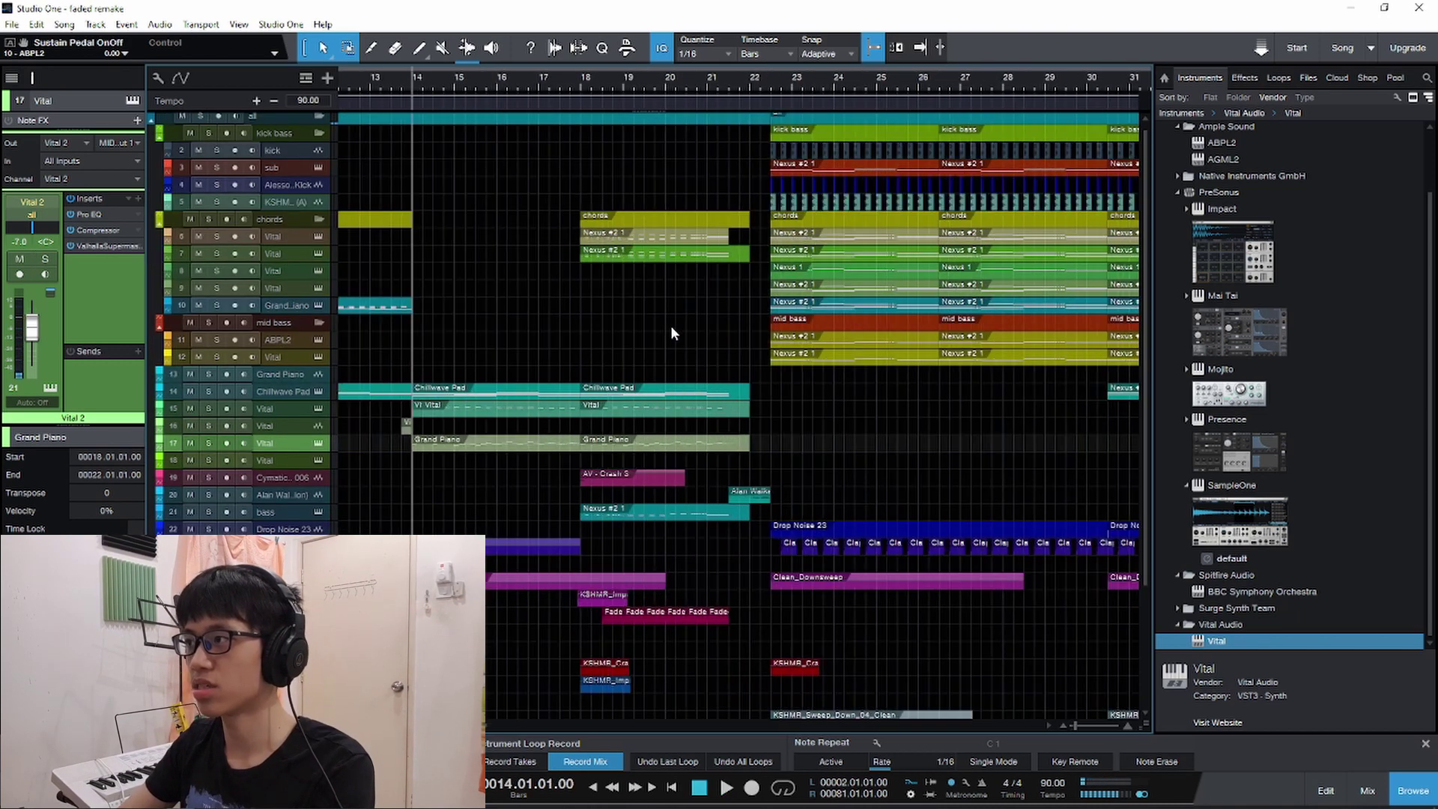
scroll(556, 307, up, 1)
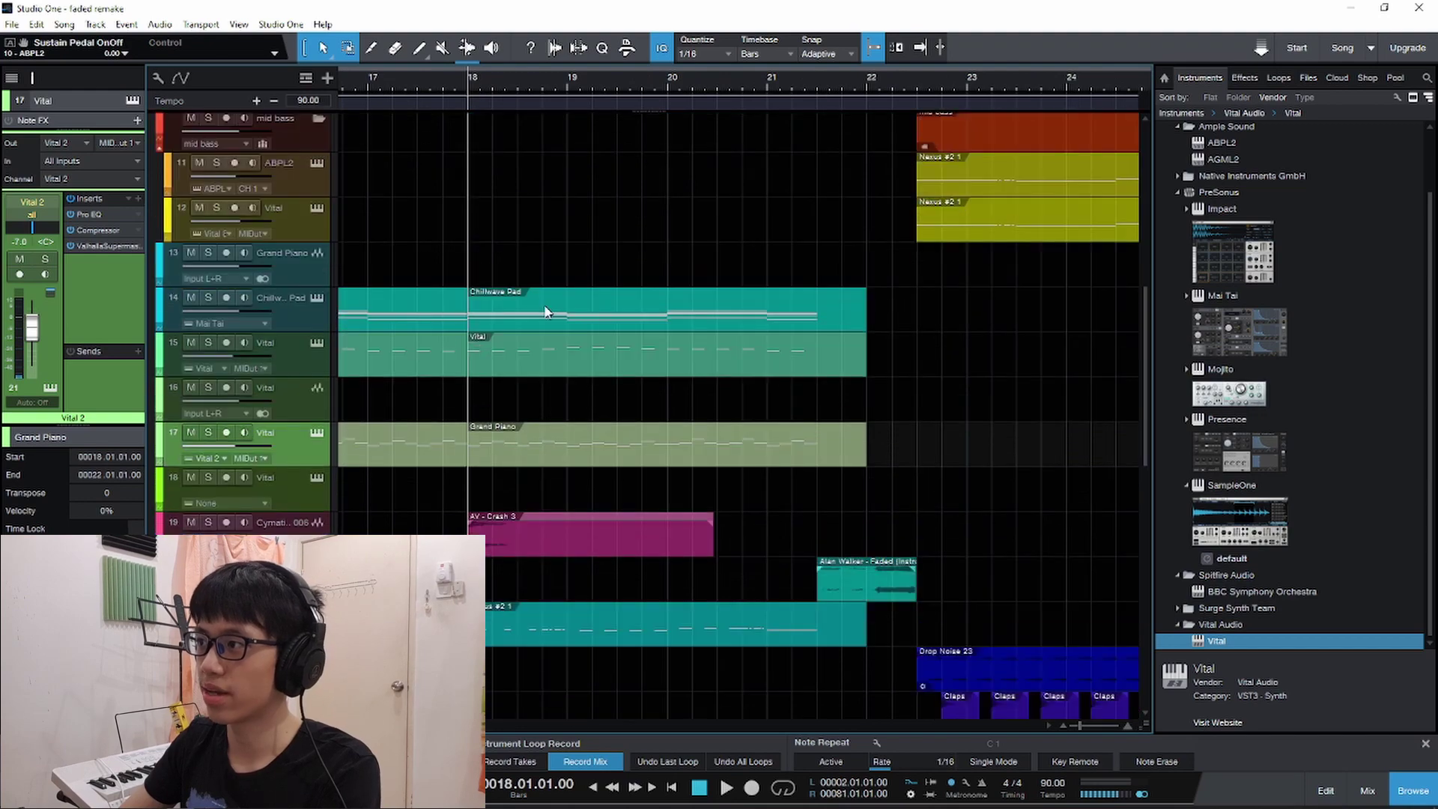
scroll(539, 300, down, 1)
scroll(509, 296, up, 1)
scroll(450, 286, up, 2)
key(s)
scroll(447, 285, up, 1)
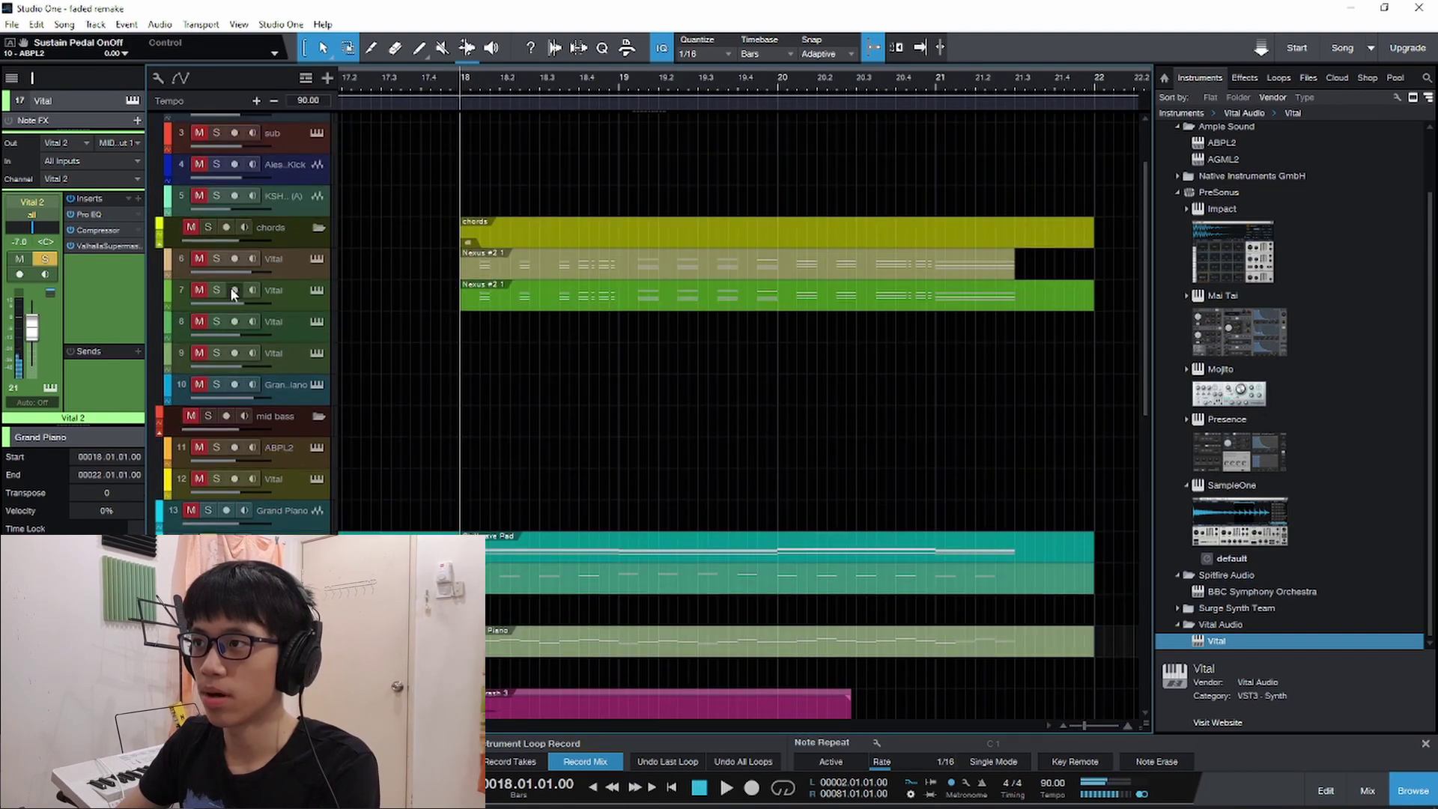
key(space)
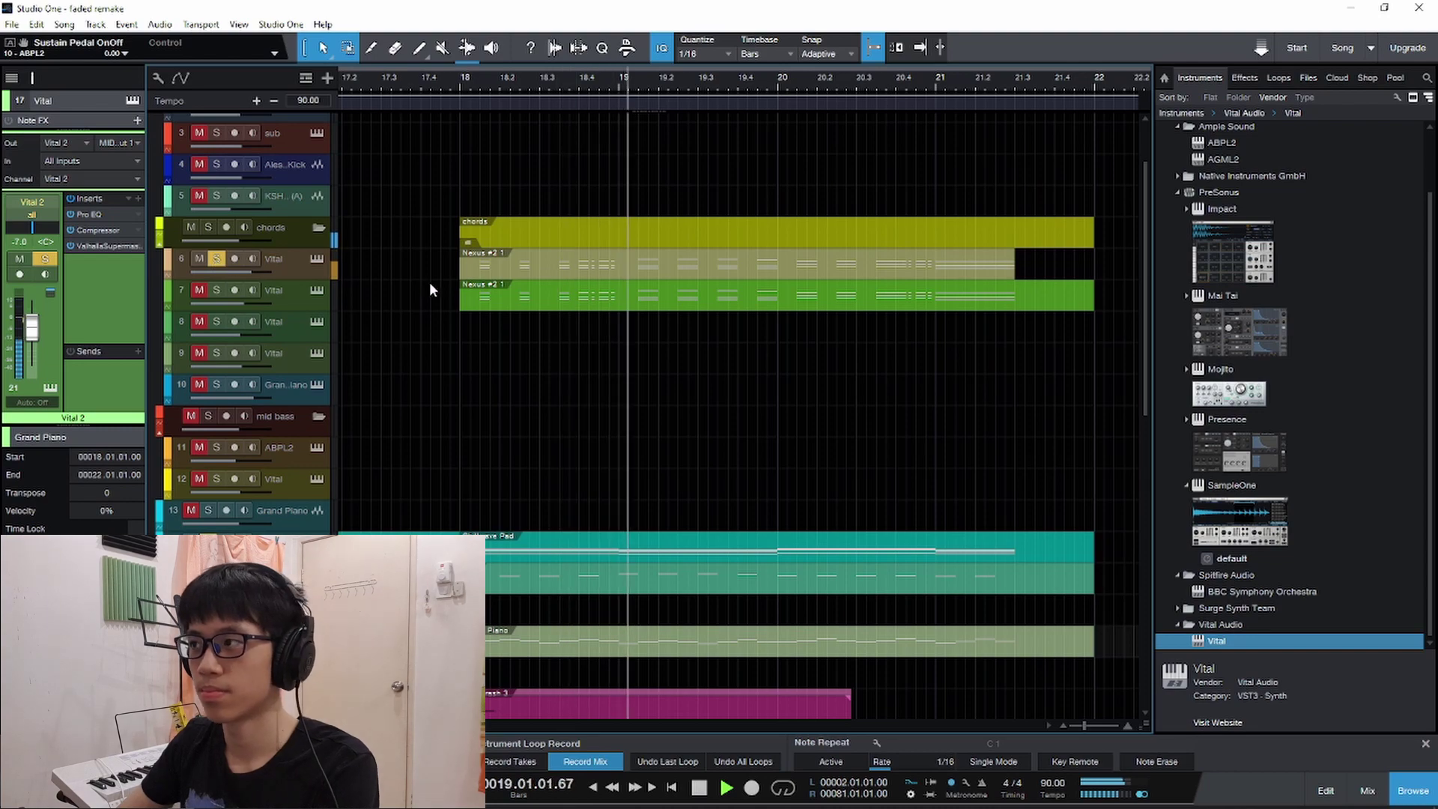
Listen through the chords clips starting at bar 18, stop playback, and open track 6's Vital 11 instrument.
scroll(435, 309, up, 2)
scroll(452, 306, up, 1)
scroll(452, 303, down, 2)
scroll(475, 281, up, 2)
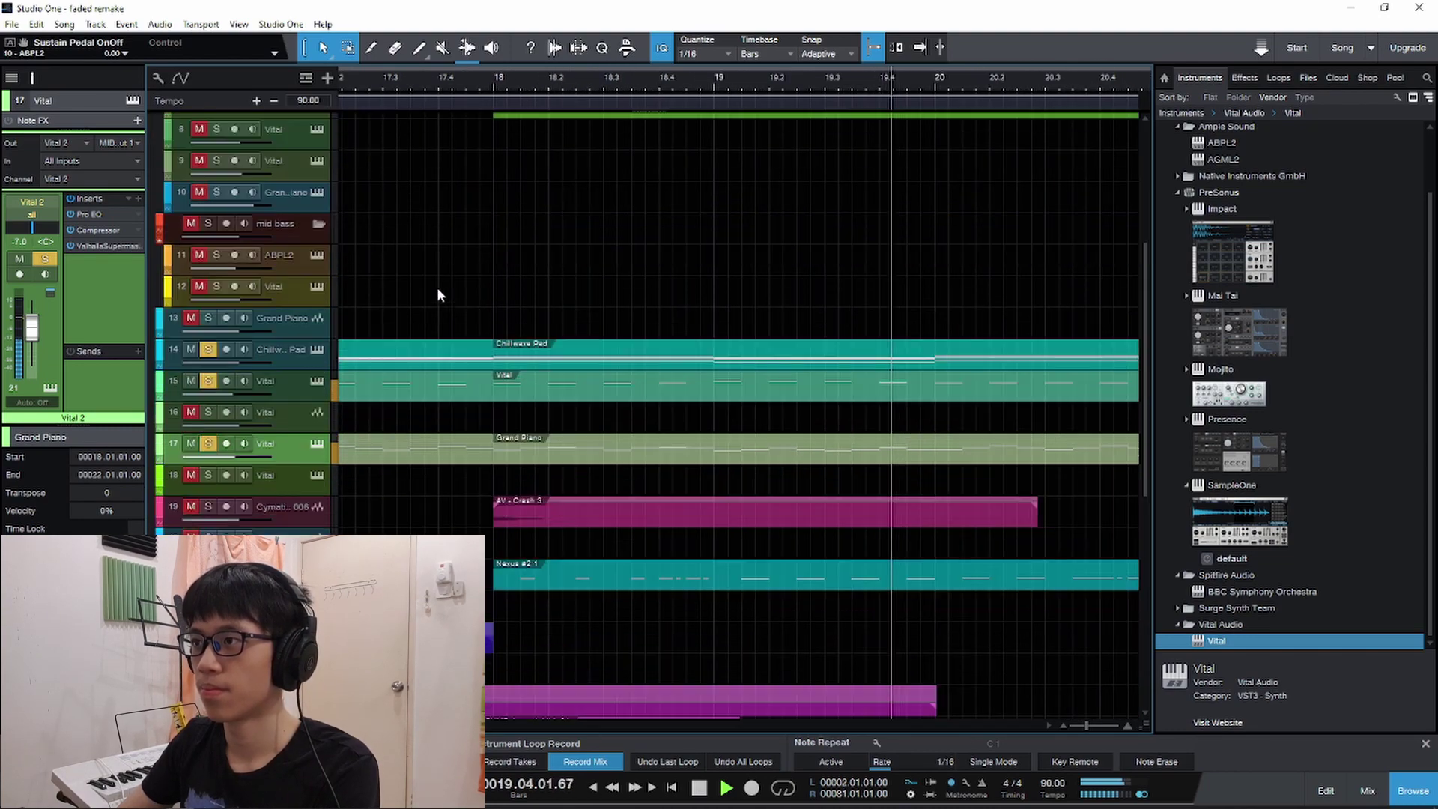
scroll(578, 270, up, 1)
scroll(582, 269, up, 3)
scroll(570, 277, down, 2)
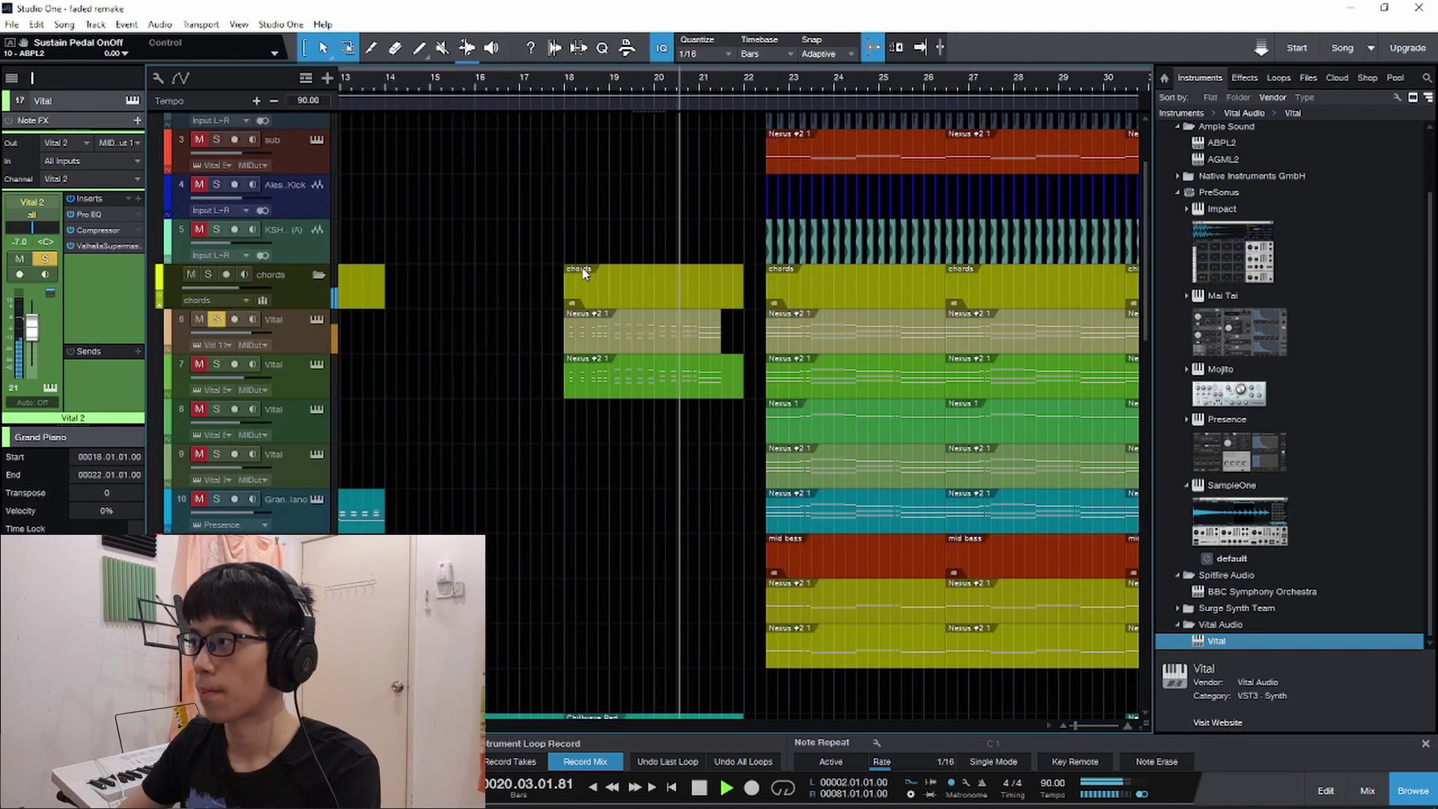
scroll(539, 293, up, 1)
scroll(523, 299, right, 1)
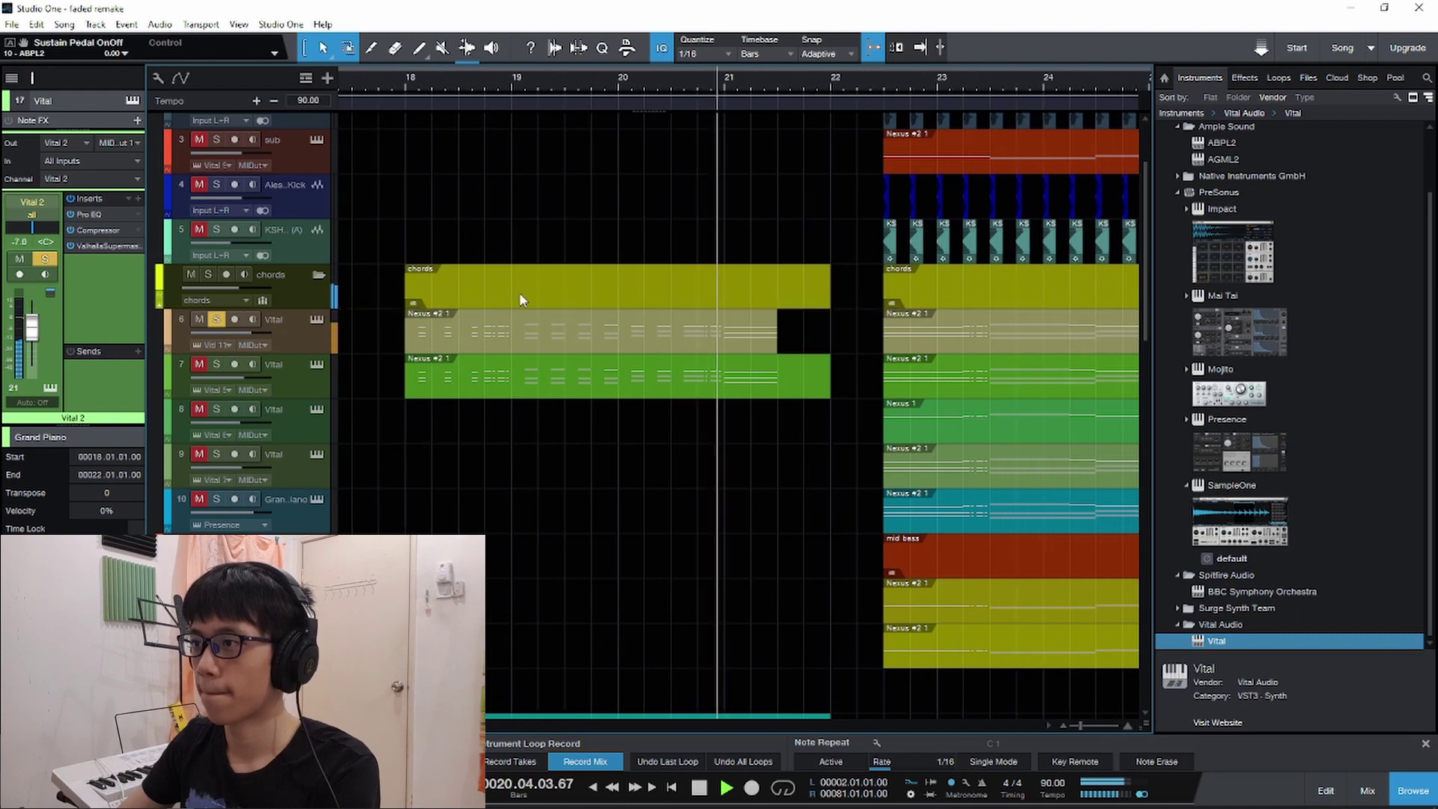
key(space)
click(315, 324)
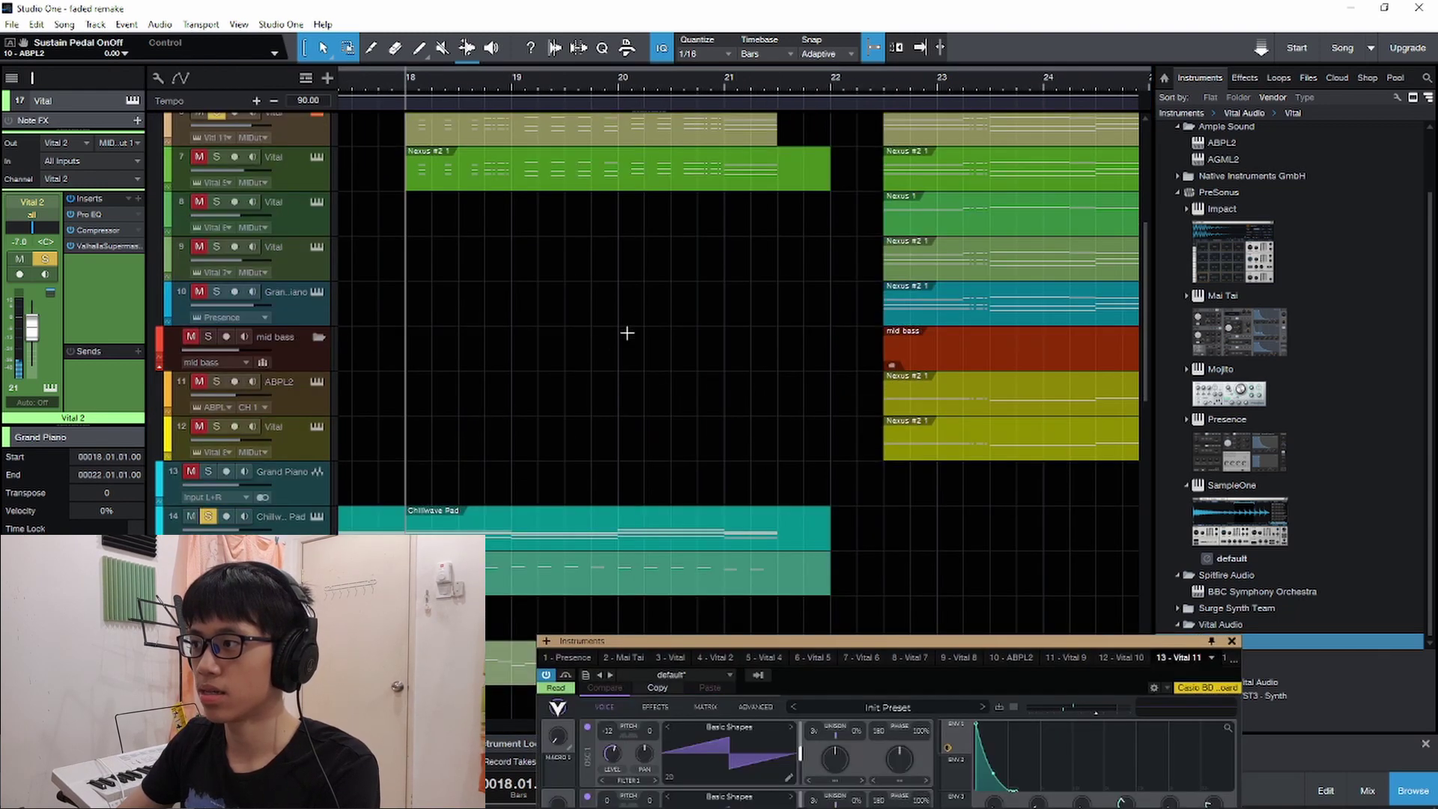
Play track 6 of the chords folder in solo from bar 18 and bring its whole Vital 11 window into view.
right_click(219, 328)
click(951, 669)
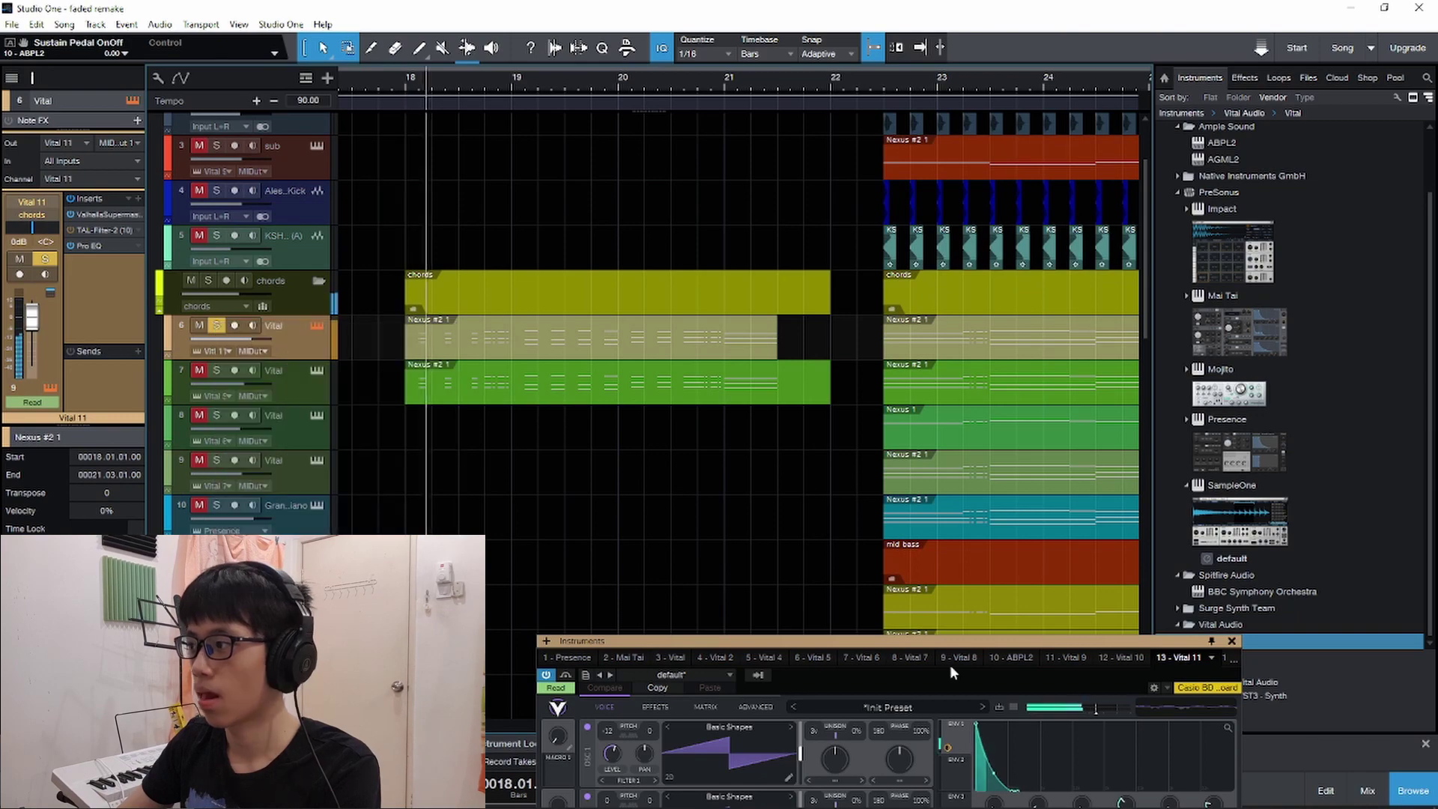
drag(952, 670, 743, 159)
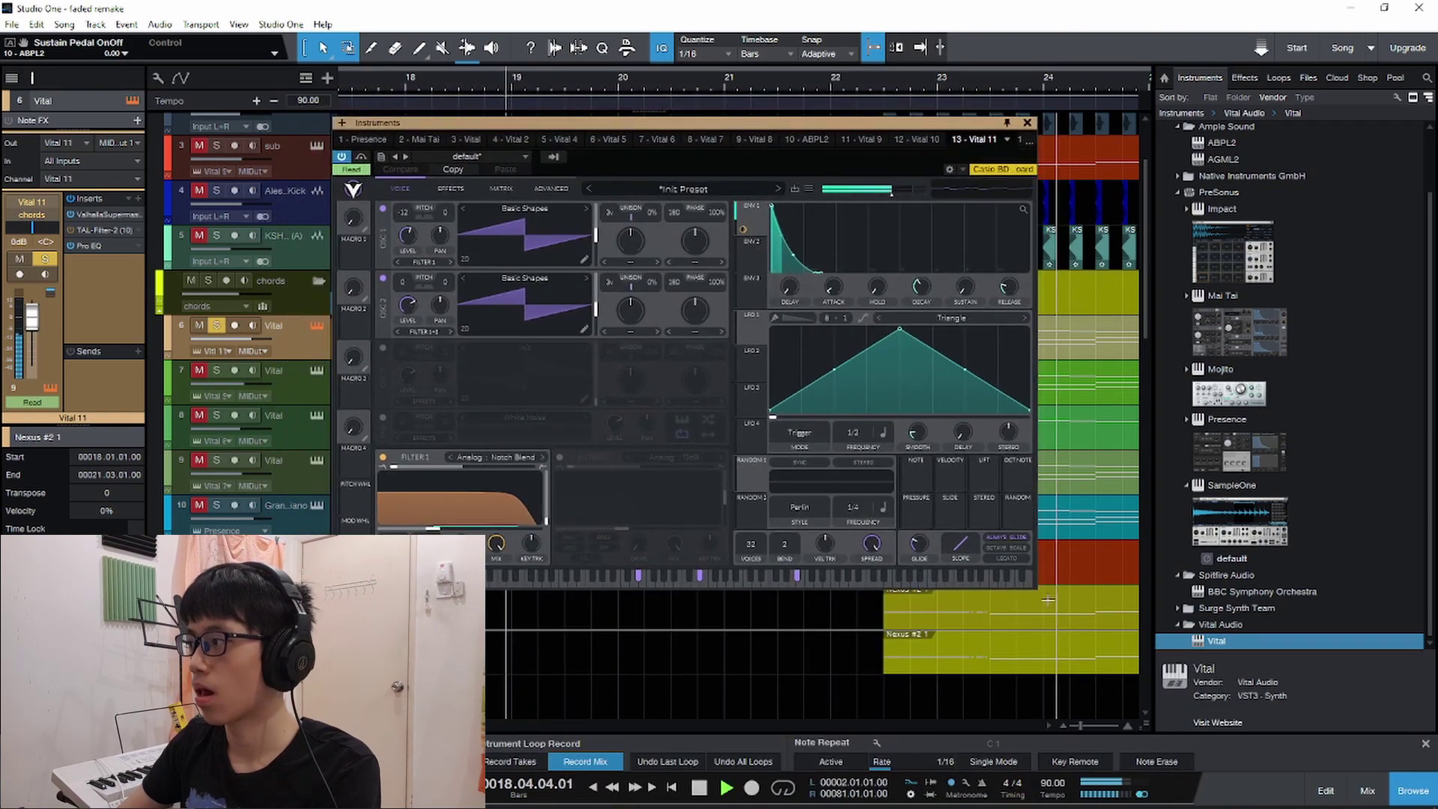
Enlarge the Vital 11 interface with its display size options and reposition the window to show the oscillators and envelopes.
click(354, 190)
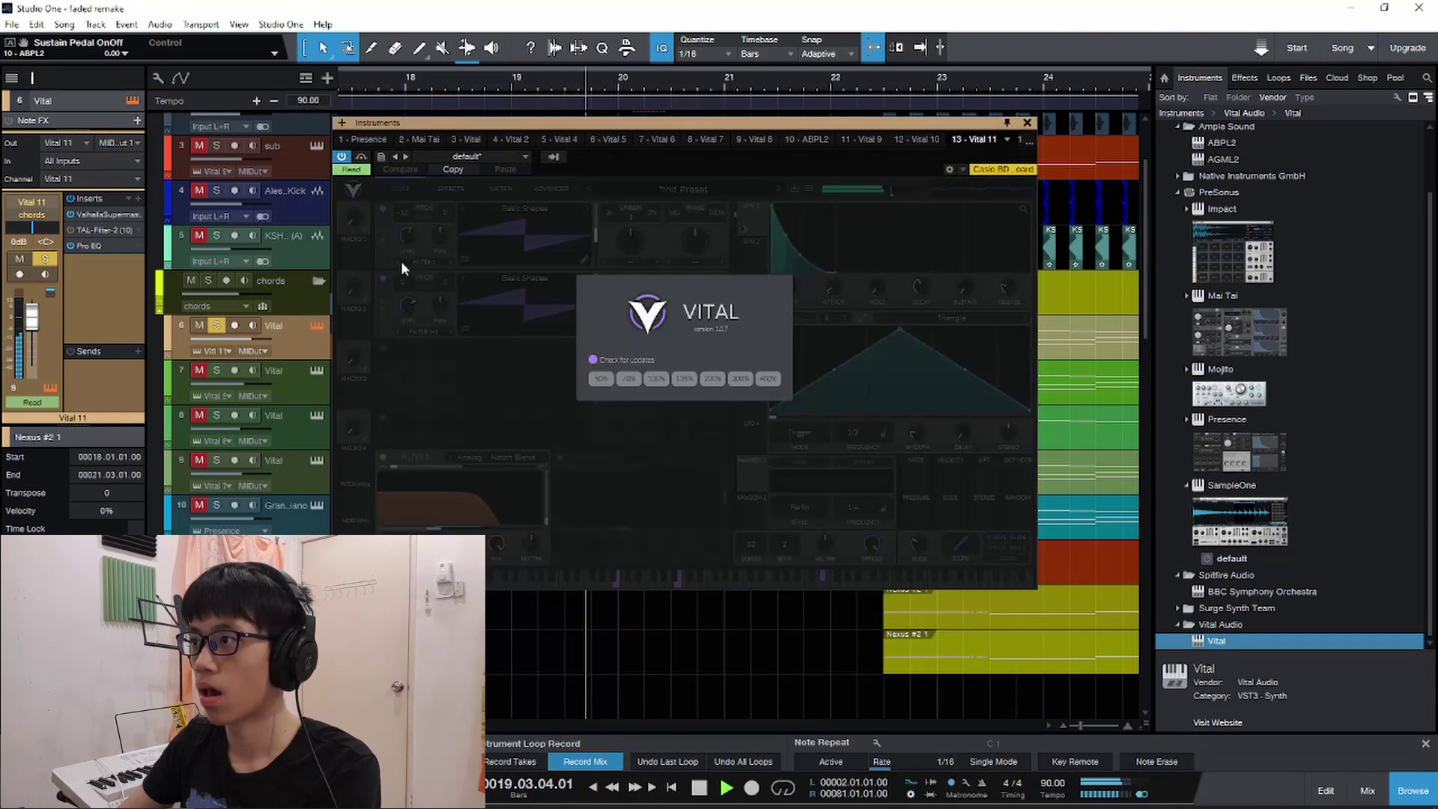
click(642, 378)
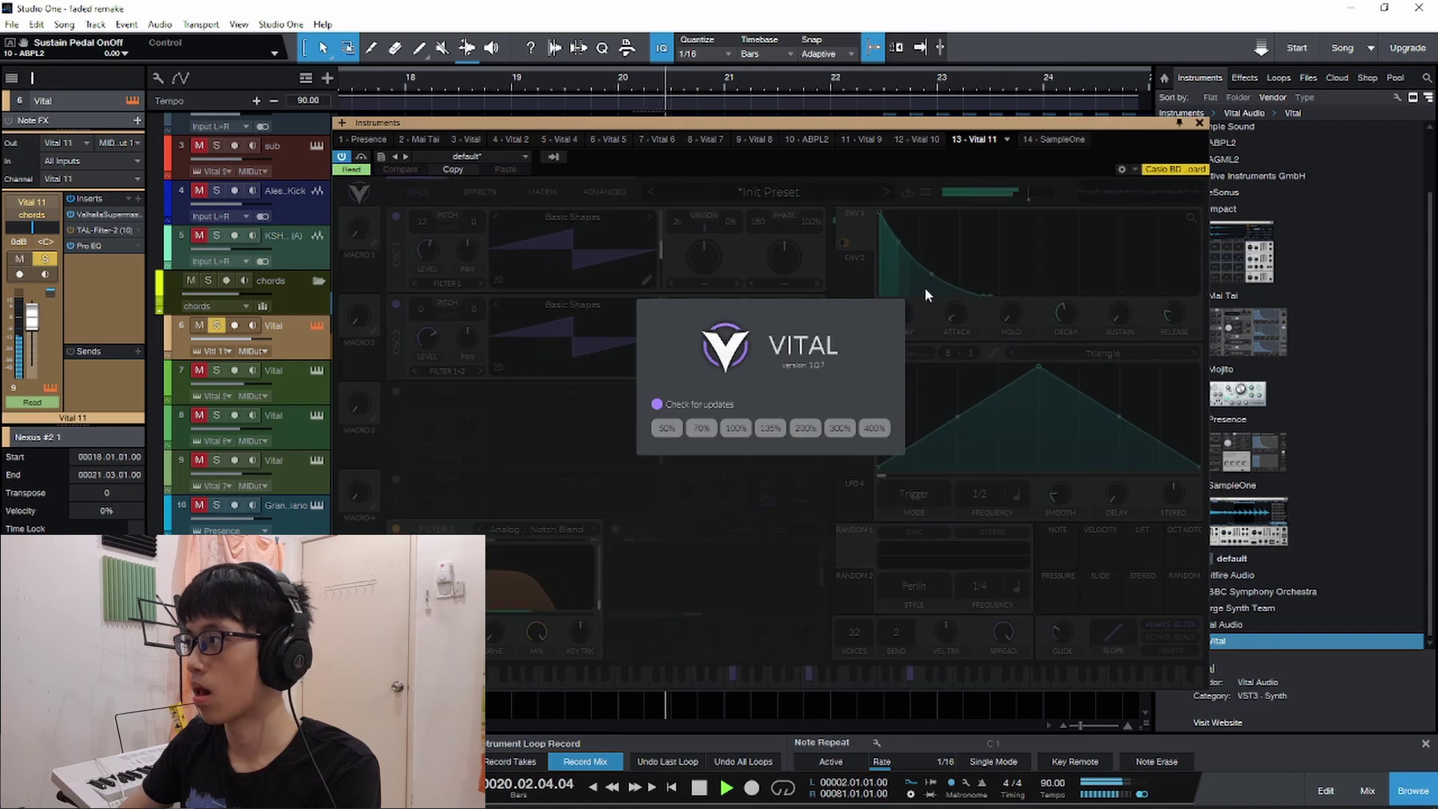
click(925, 286)
drag(906, 155, 760, 116)
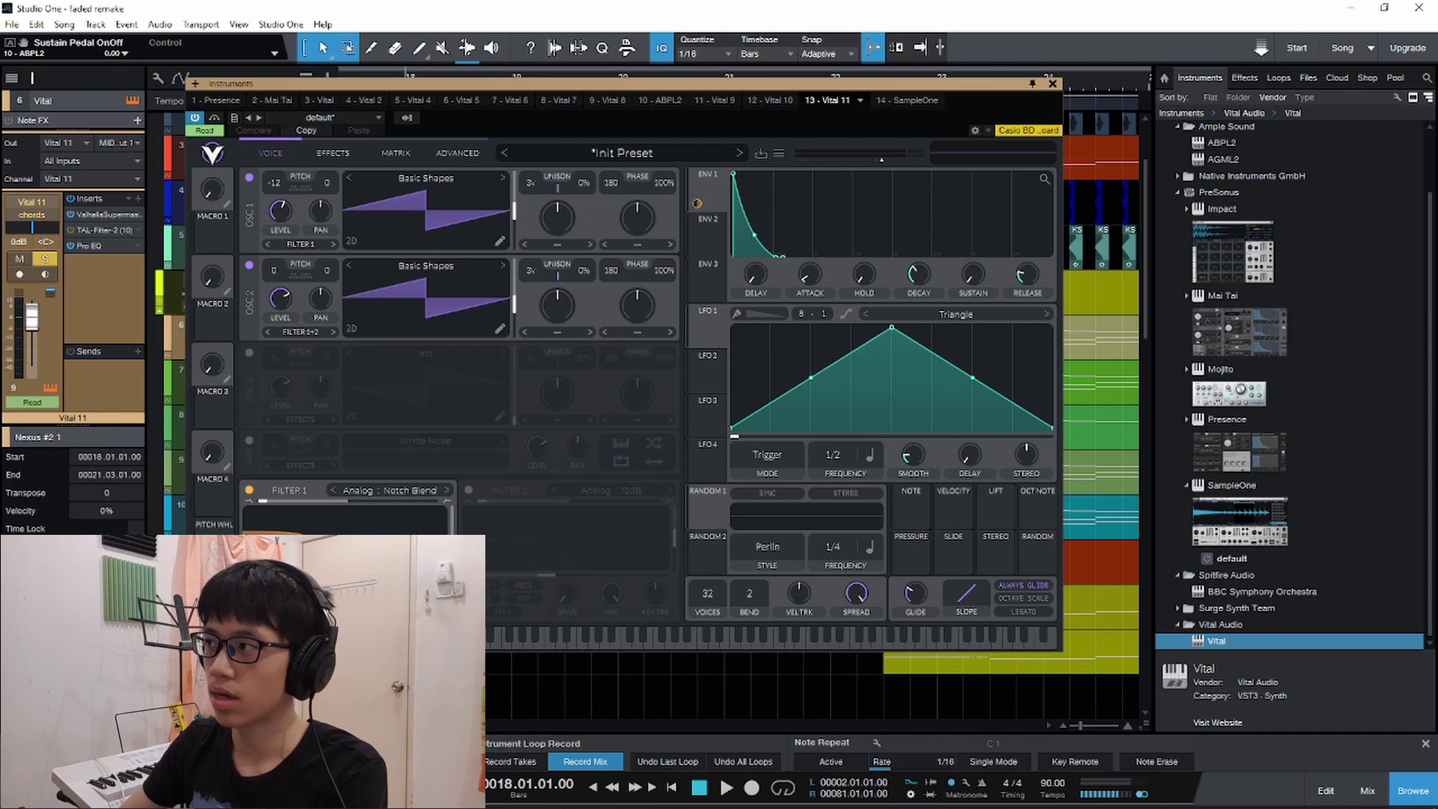
drag(896, 84, 850, 137)
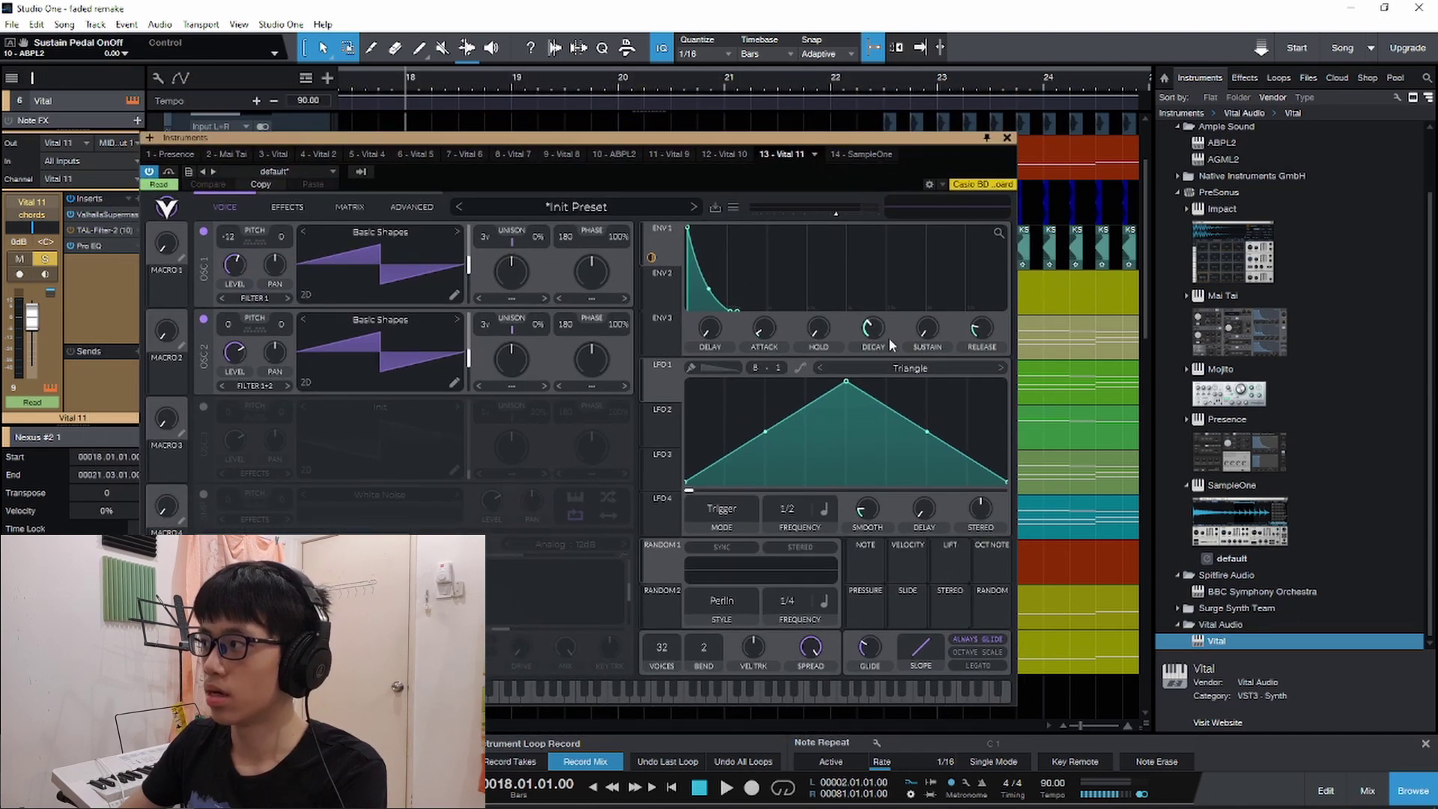
Play the chords to observe the changing Envelope 1 decay, stop playback, and point out the Decay control.
key(space)
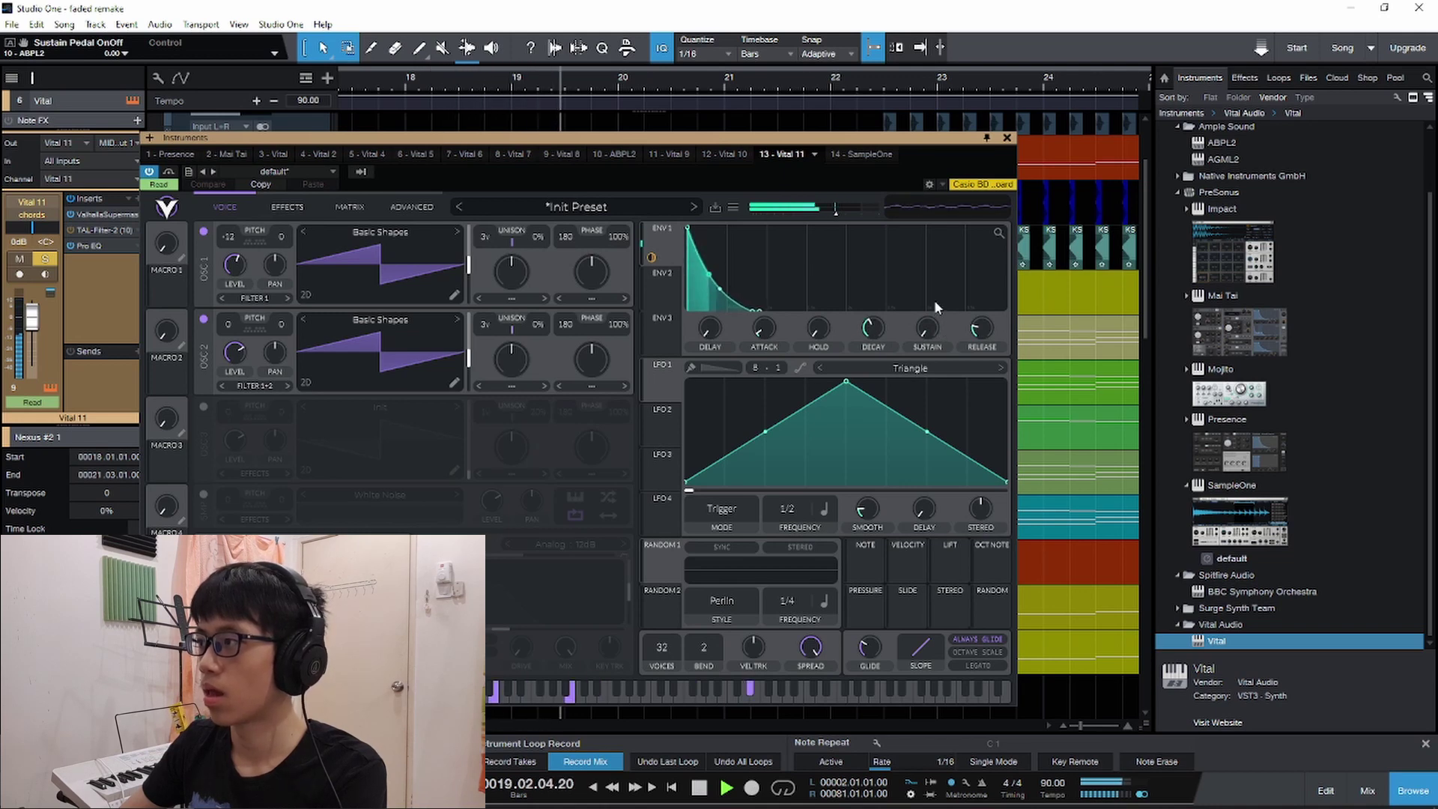
drag(759, 310, 871, 337)
key(space)
mouse_move(880, 333)
double_click(870, 337)
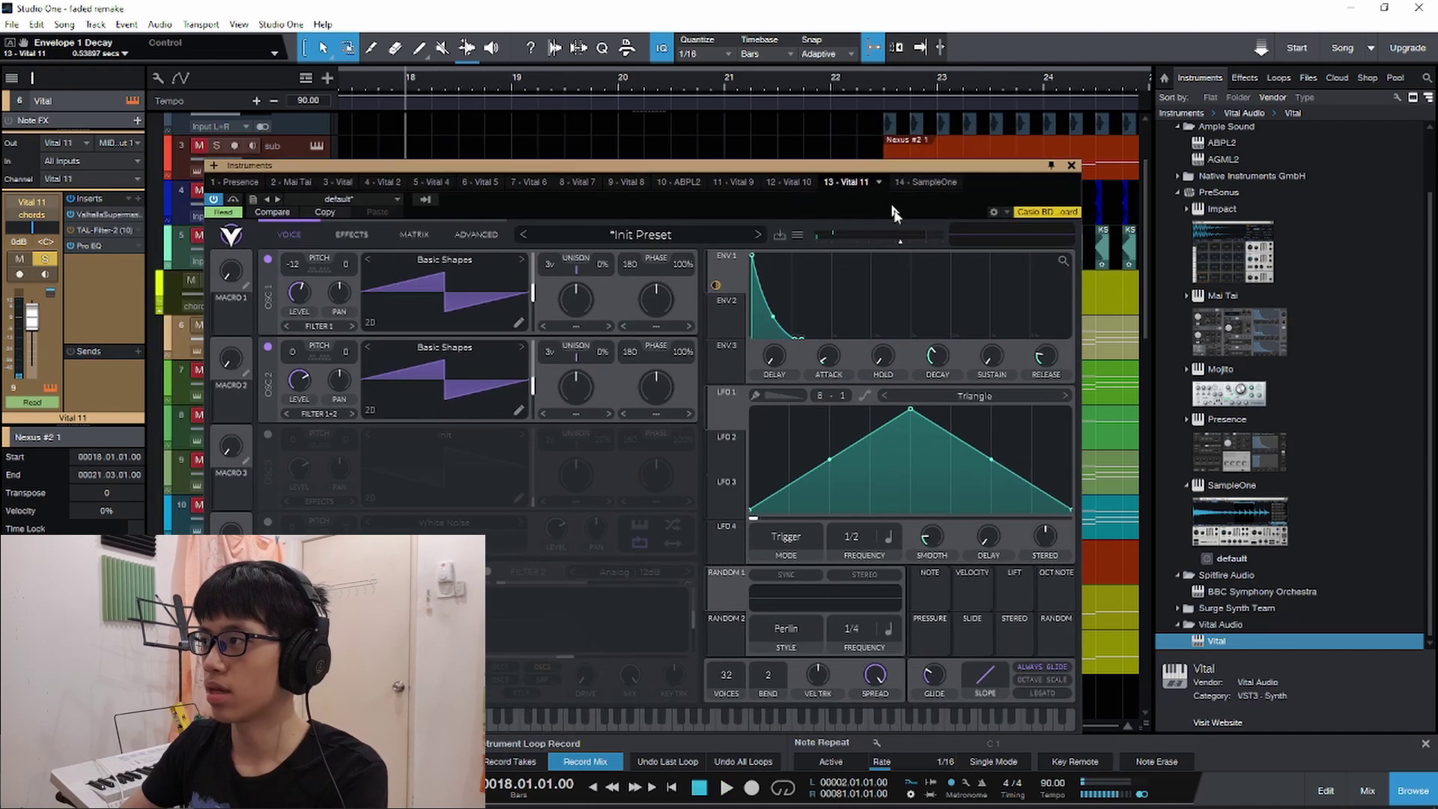
Show the track automation to reveal track 6's Envelope 1 Decay curve, and close the Vital 11 window.
drag(387, 137, 655, 338)
key(a)
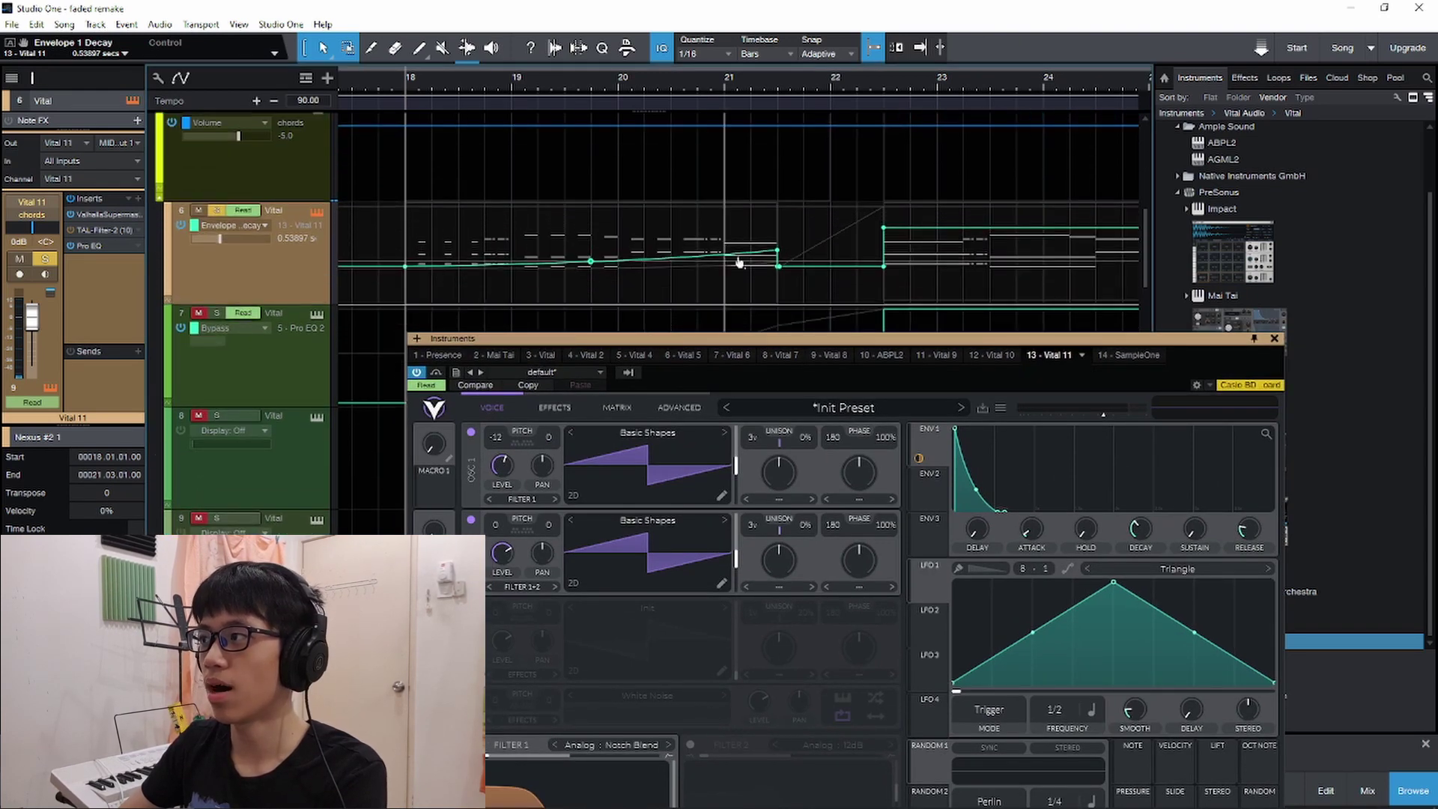
drag(966, 377, 889, 262)
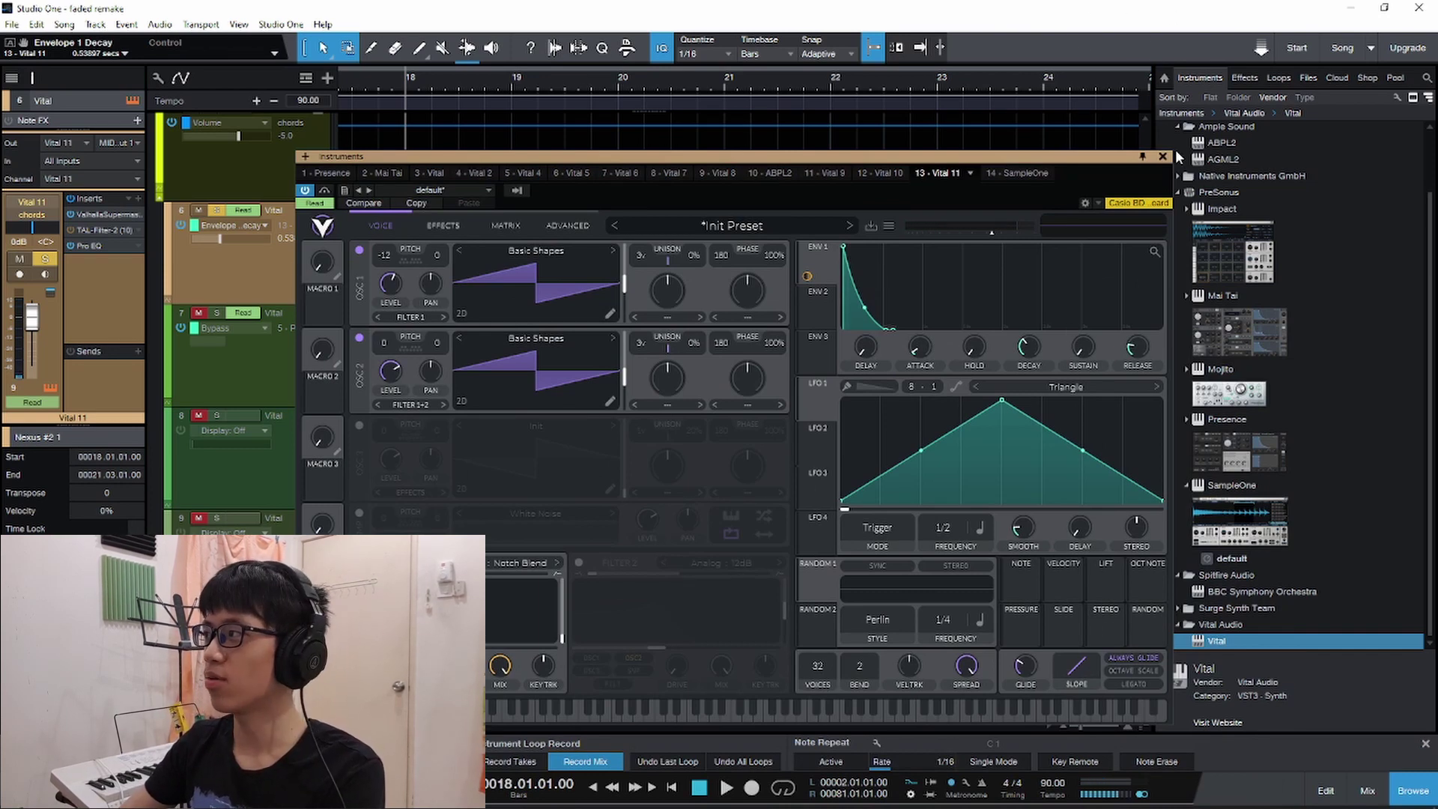
click(1164, 156)
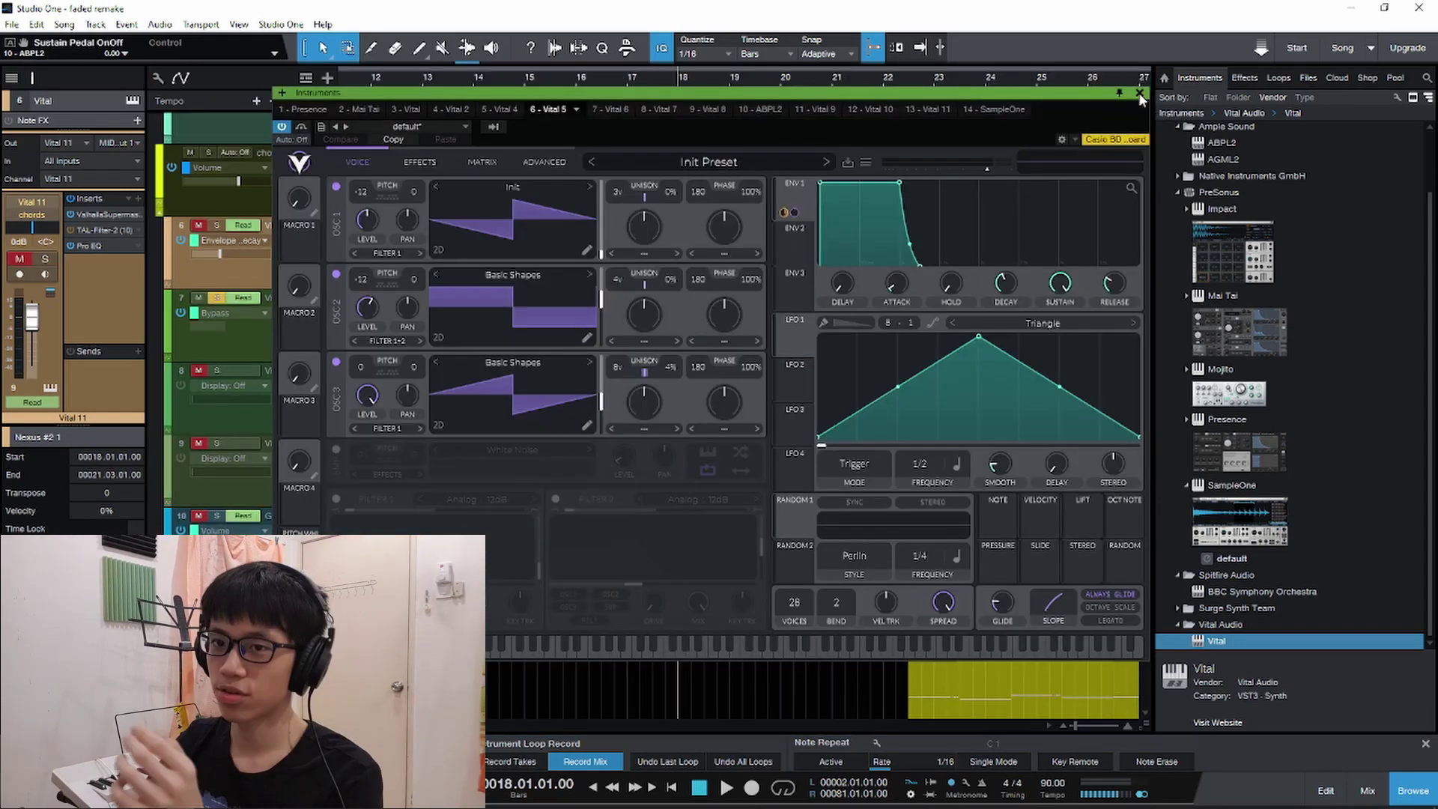
Examine the oscillator and envelope settings of track 7's Vital 5 instrument and close its window.
click(1139, 92)
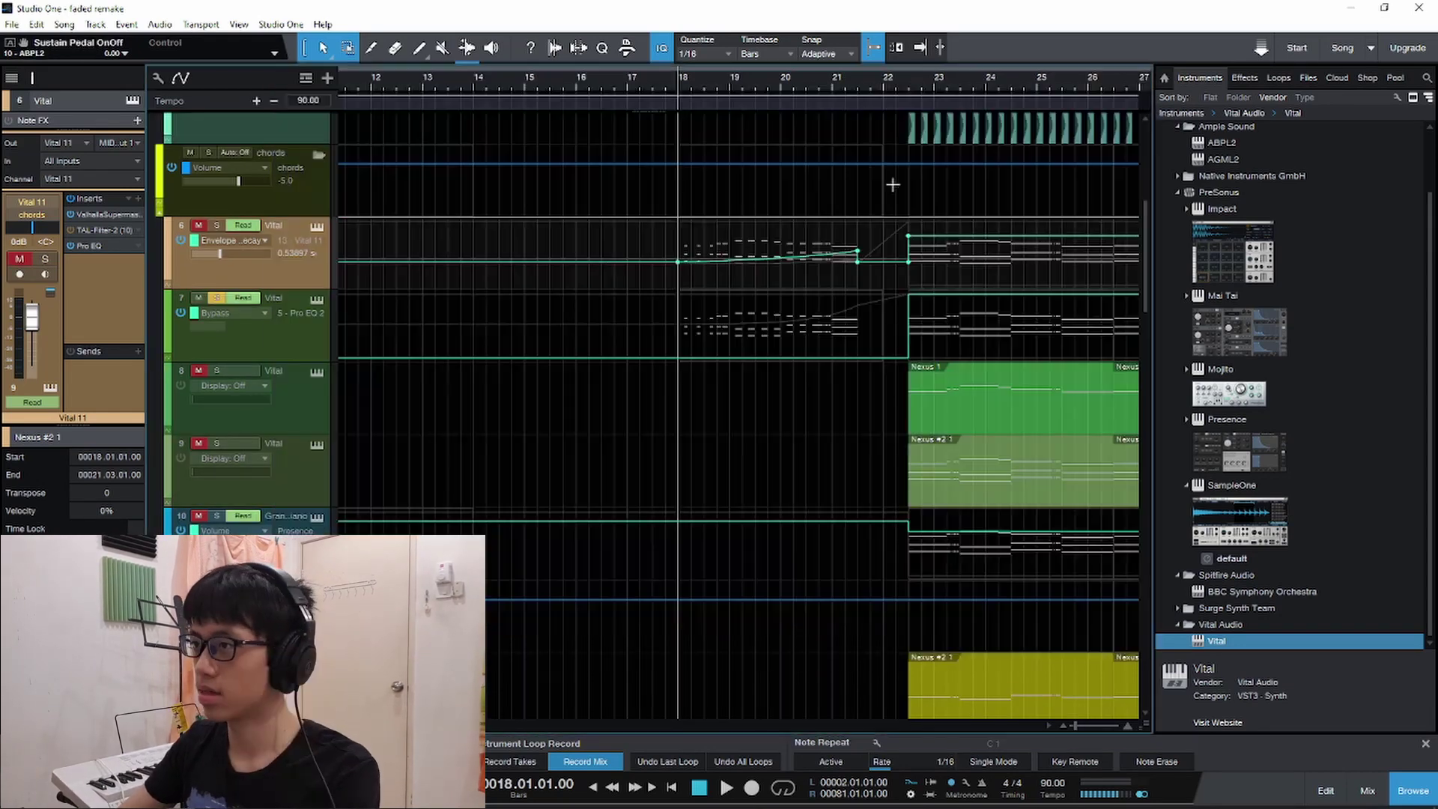
click(217, 298)
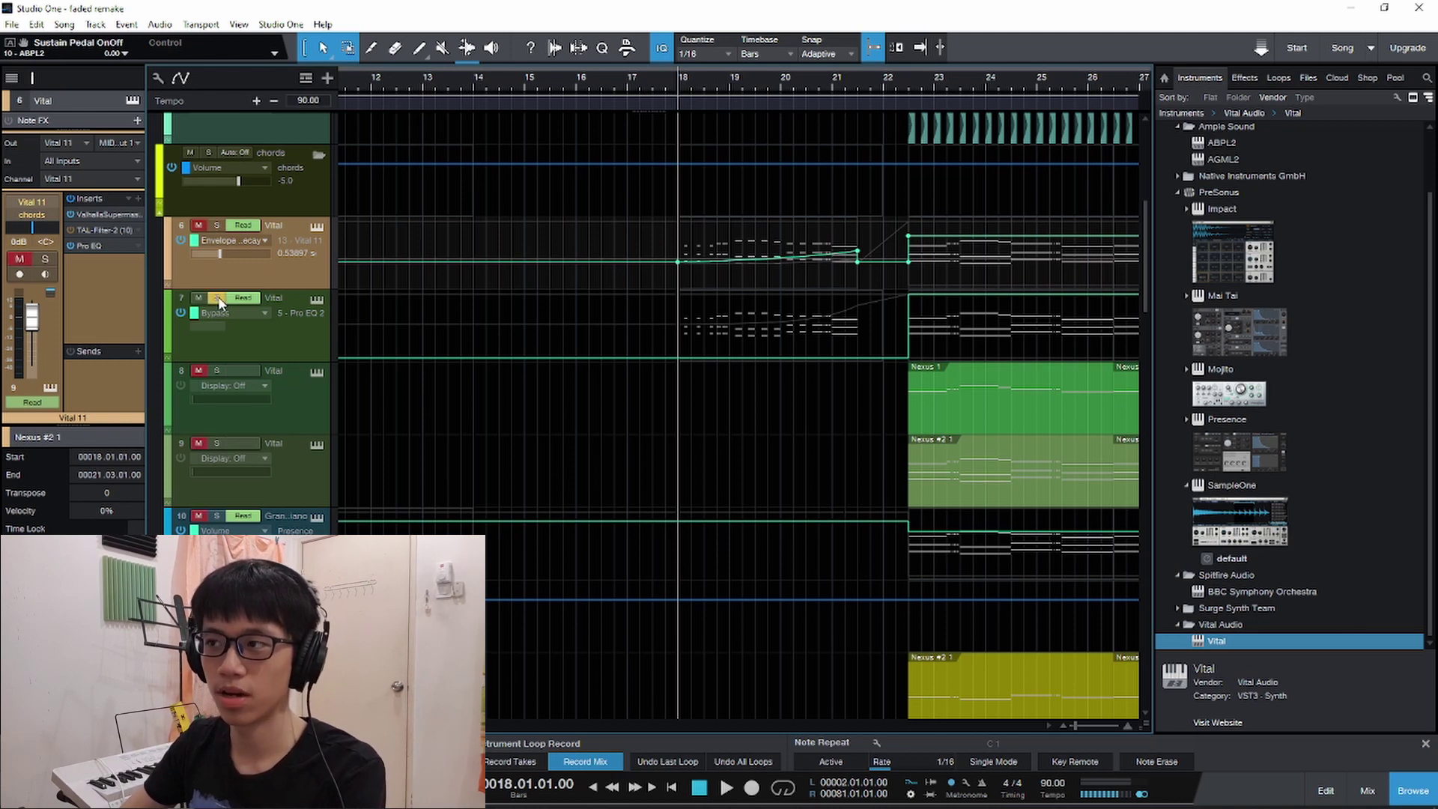
click(318, 302)
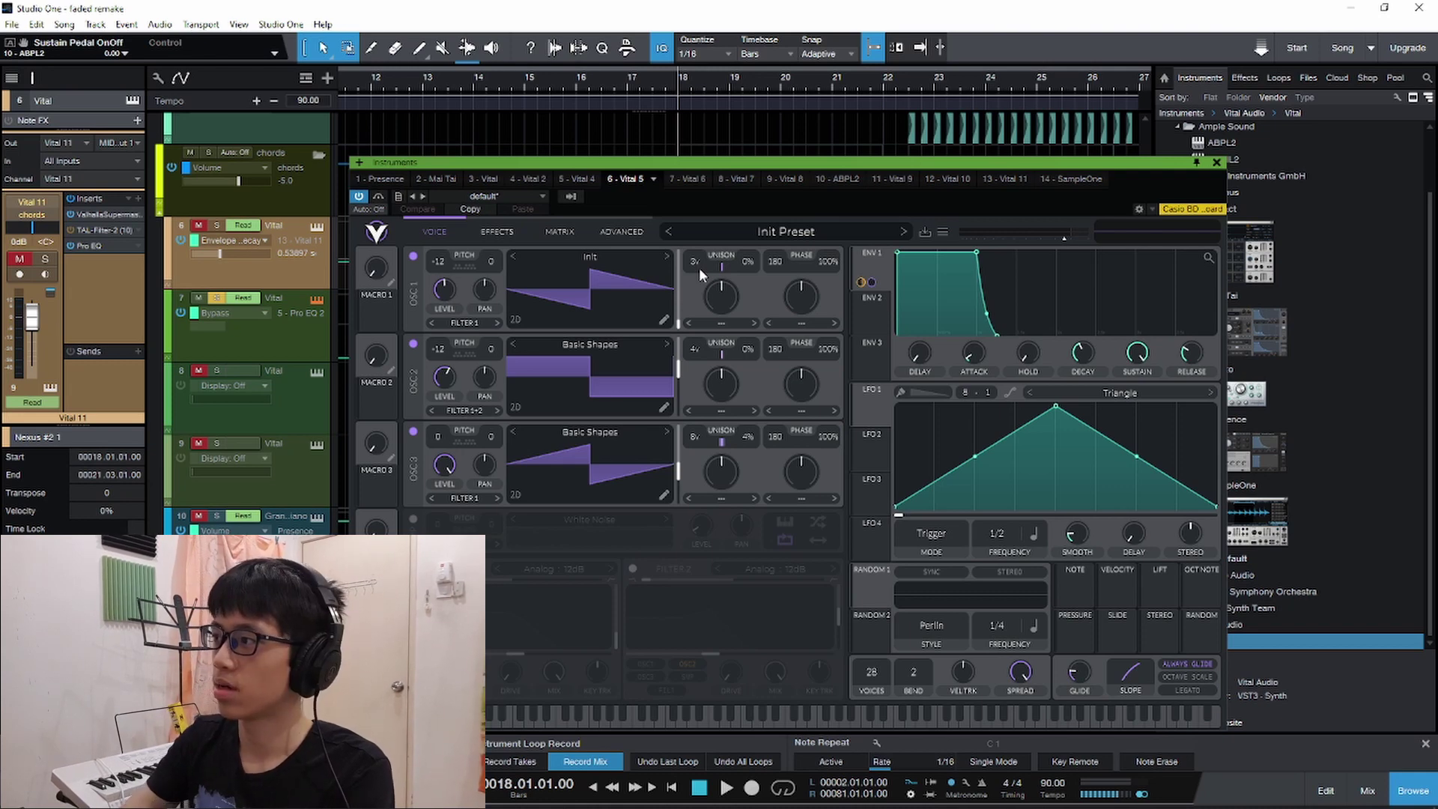
click(1217, 162)
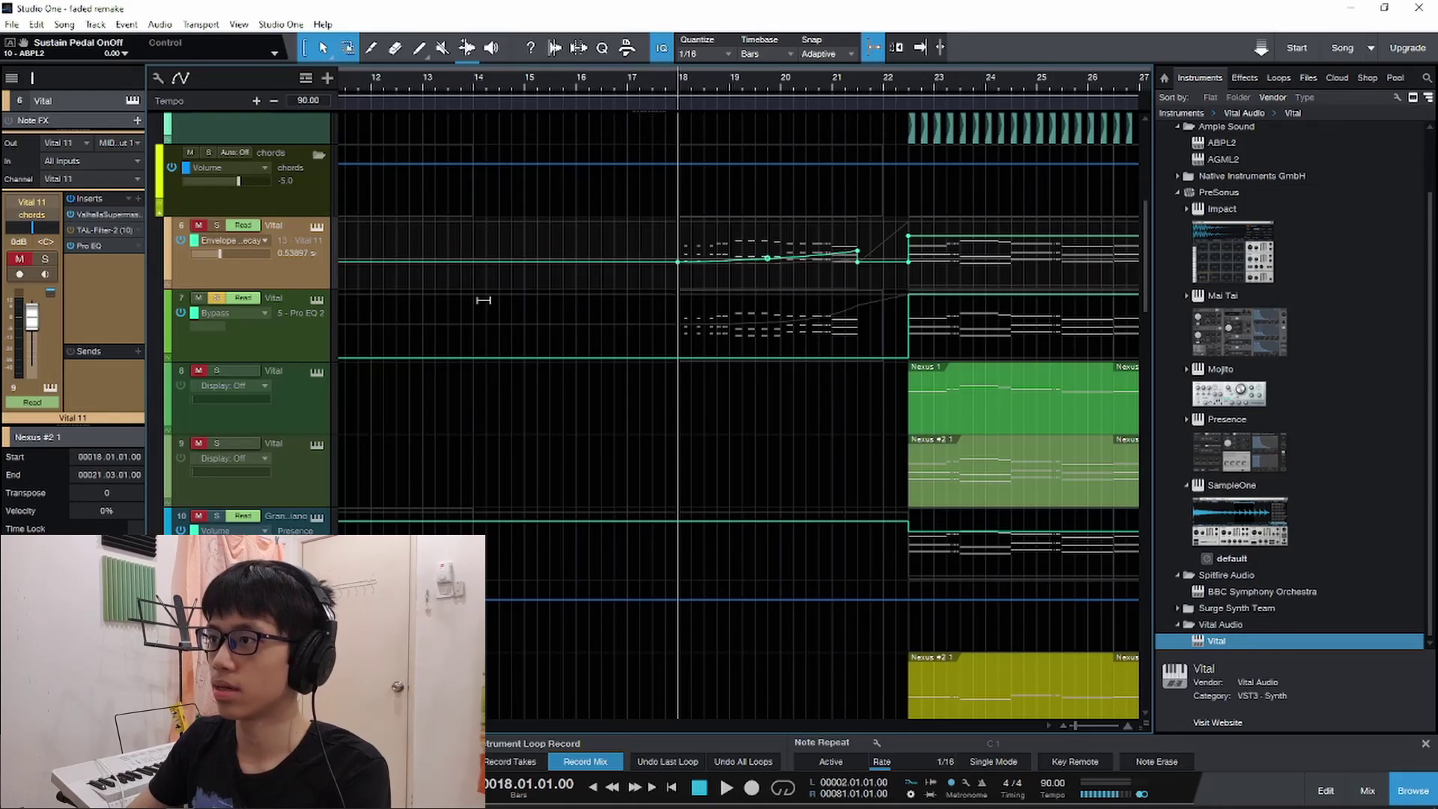
Play track 7's chords from bar 18 and display the HC-Frequency automation of its Pro EQ 2 High Cut.
key(space)
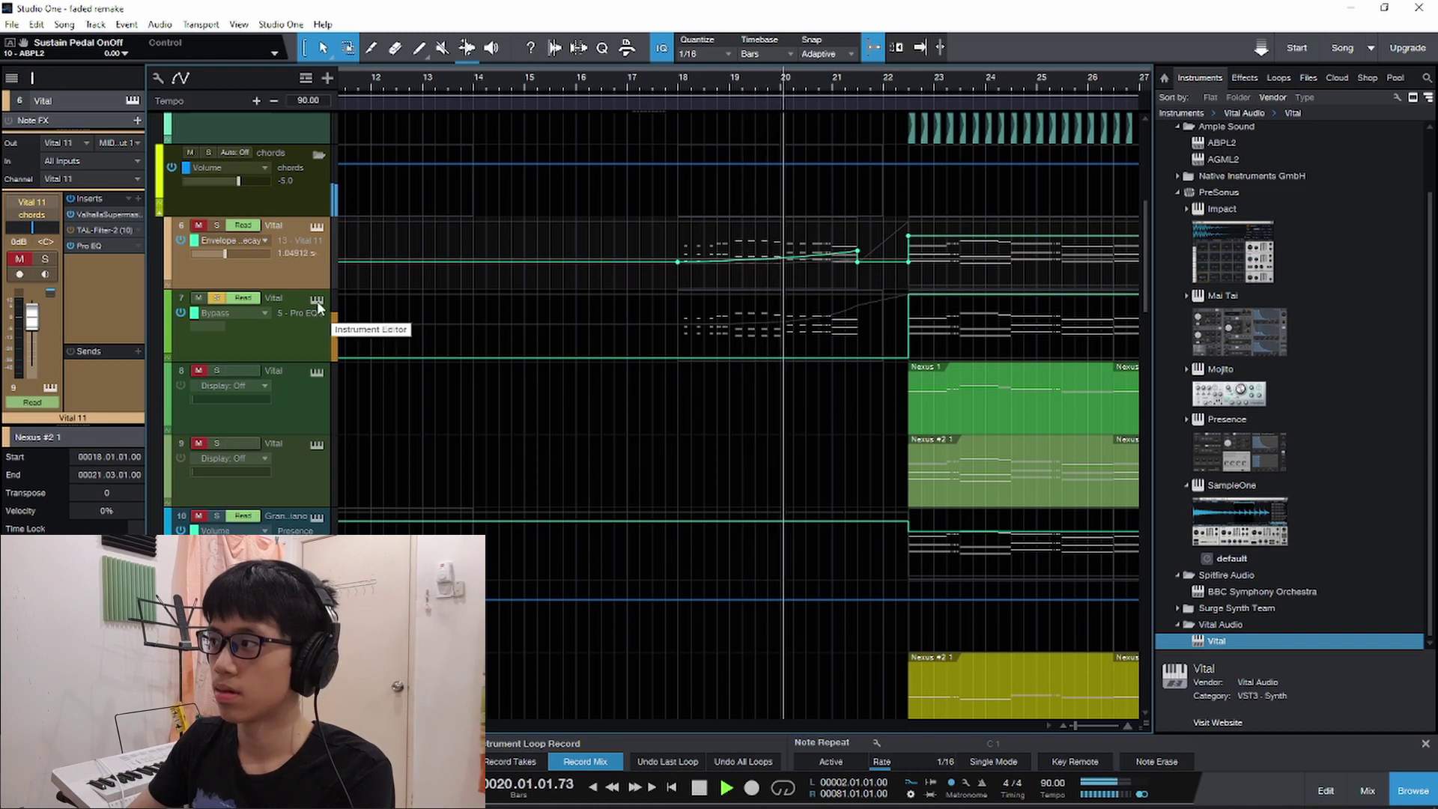
click(240, 313)
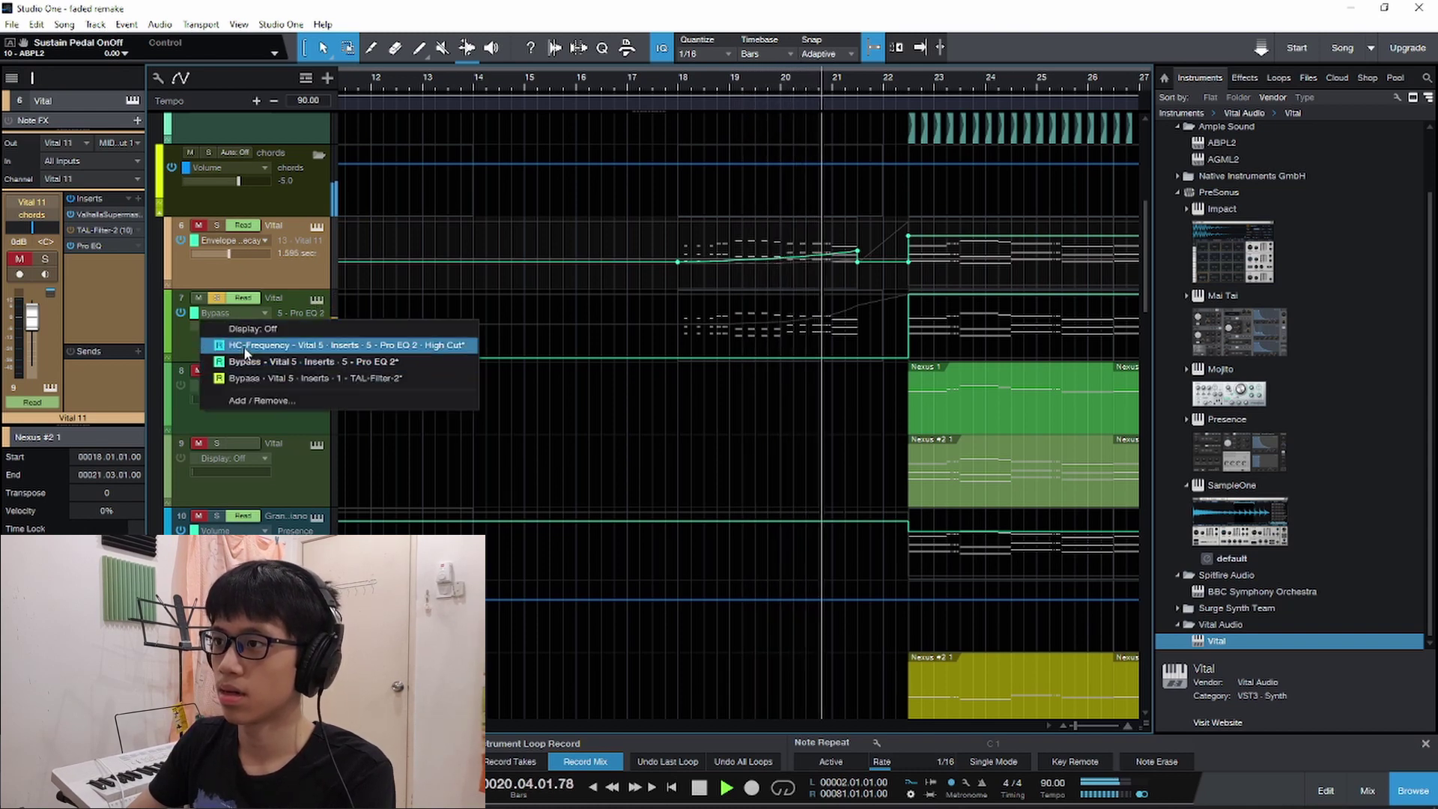
click(293, 345)
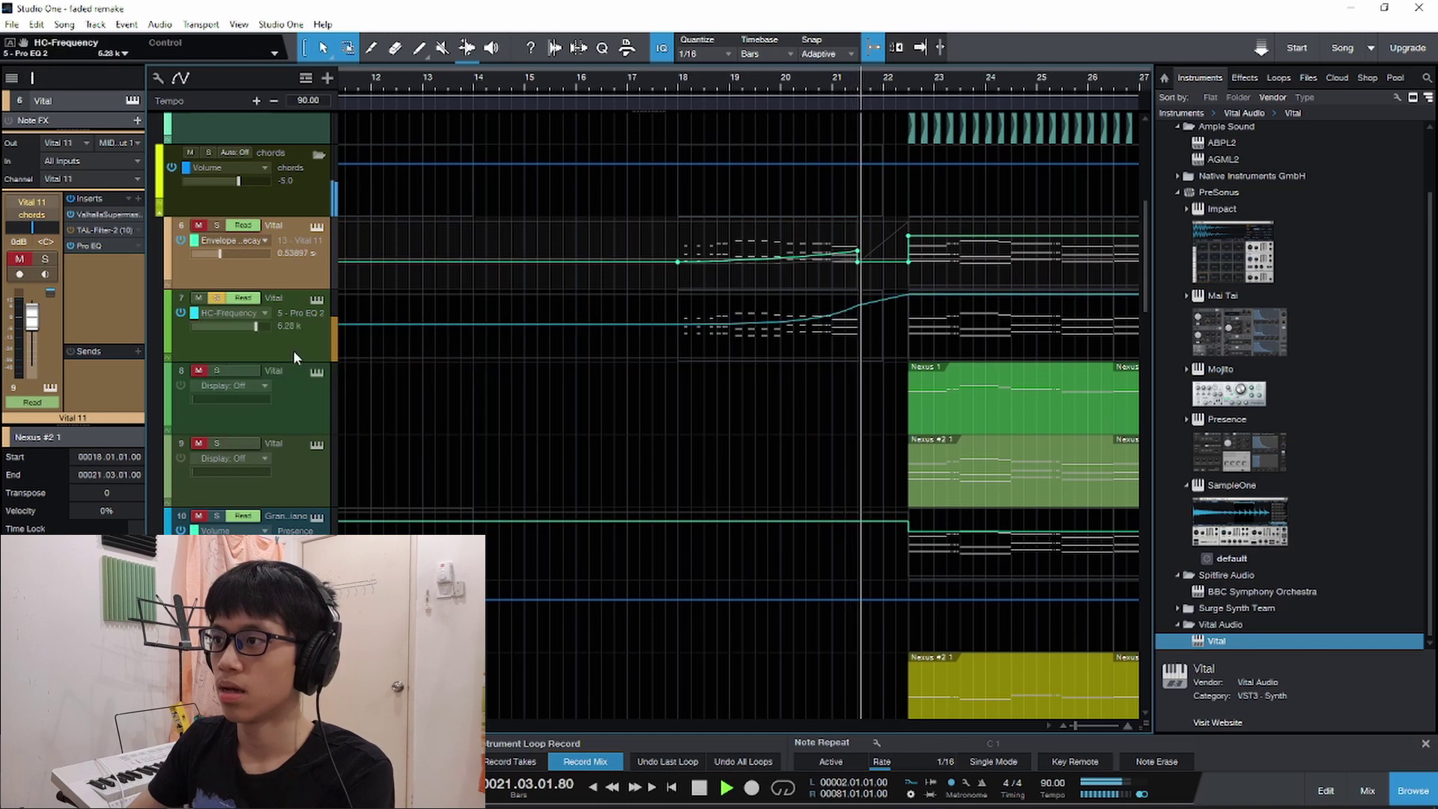
key(space)
double_click(103, 245)
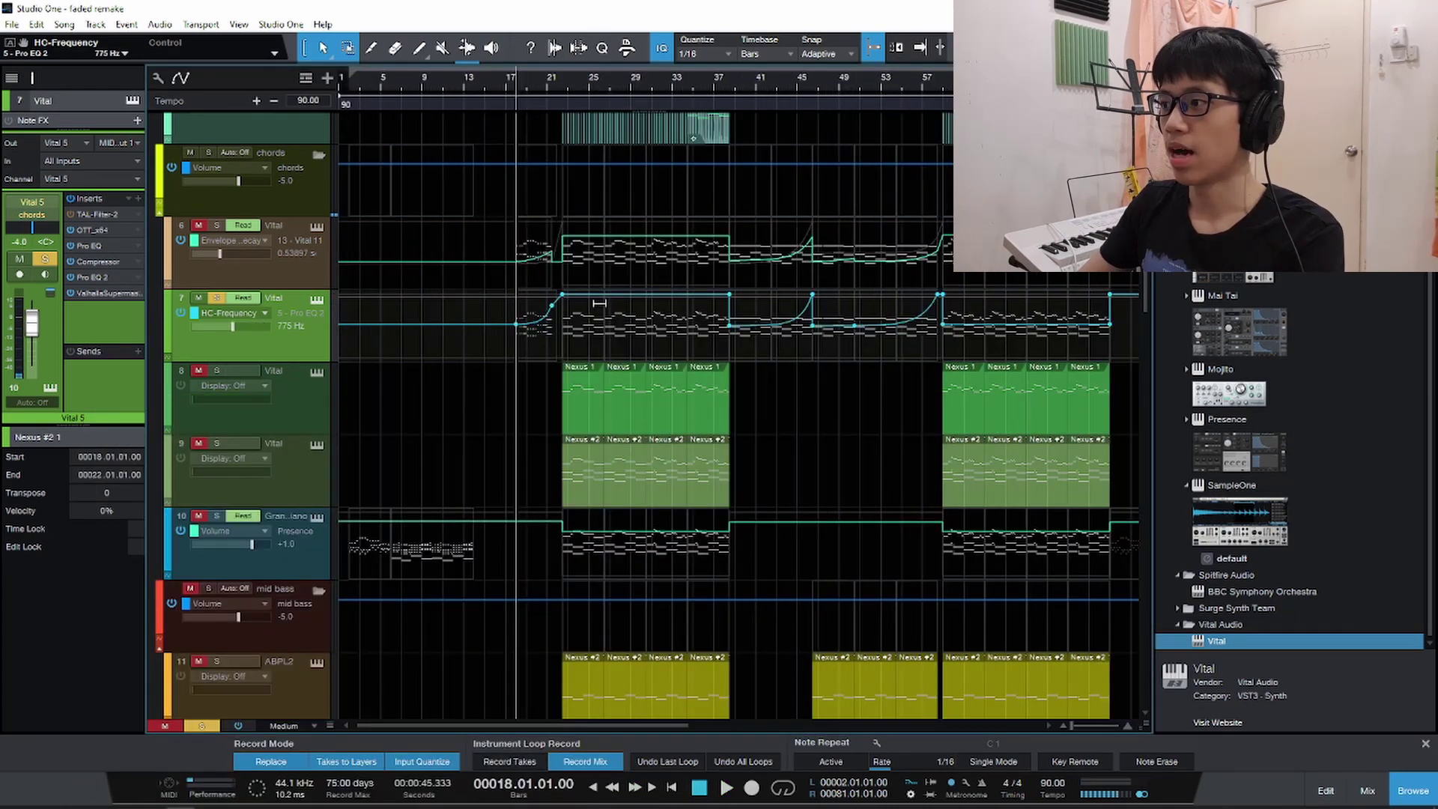
Find bass track 21, play it in solo from bar 18, and open its Vital 4 instrument.
scroll(627, 330, down, 3)
scroll(512, 330, up, 4)
scroll(528, 382, up, 1)
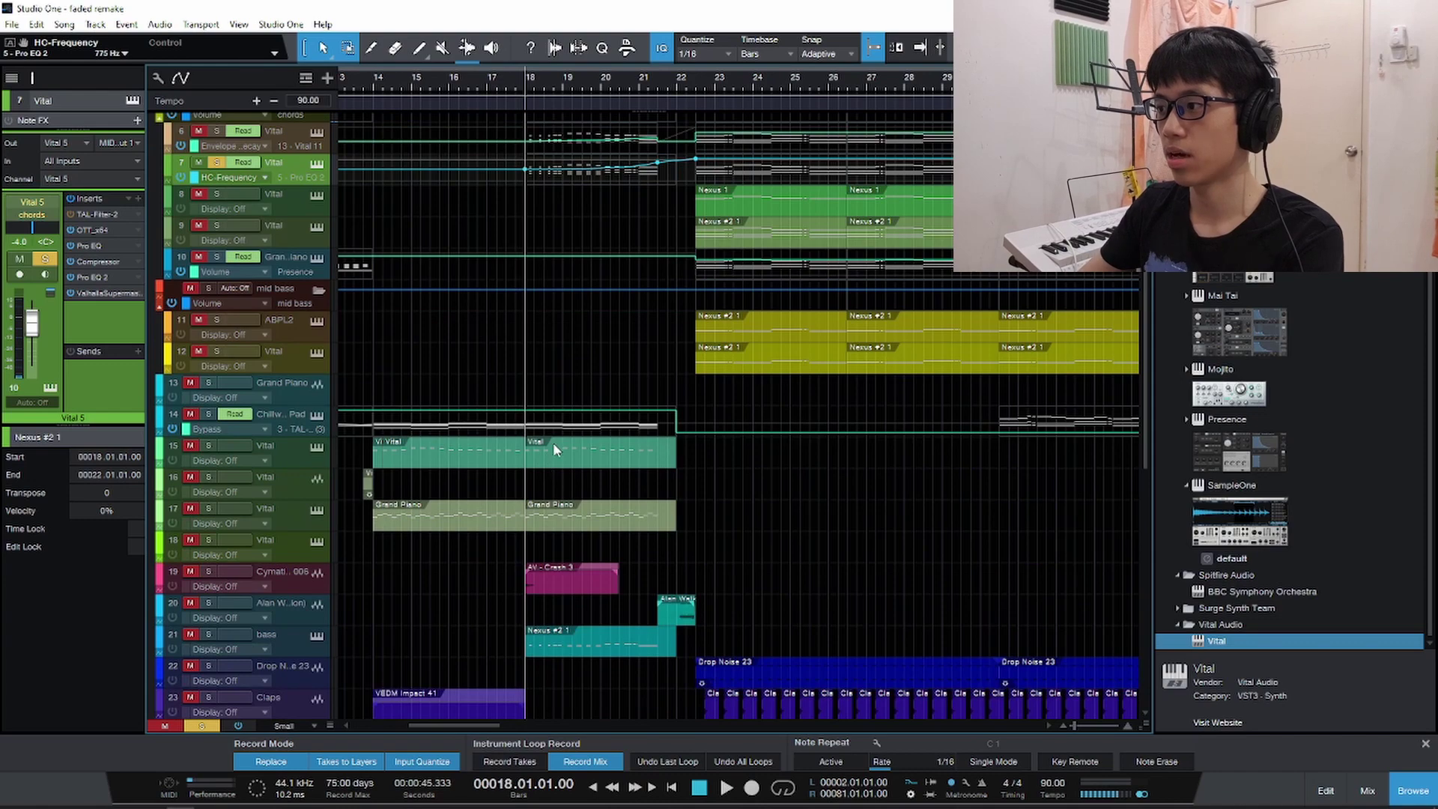
scroll(552, 443, down, 3)
scroll(519, 523, up, 4)
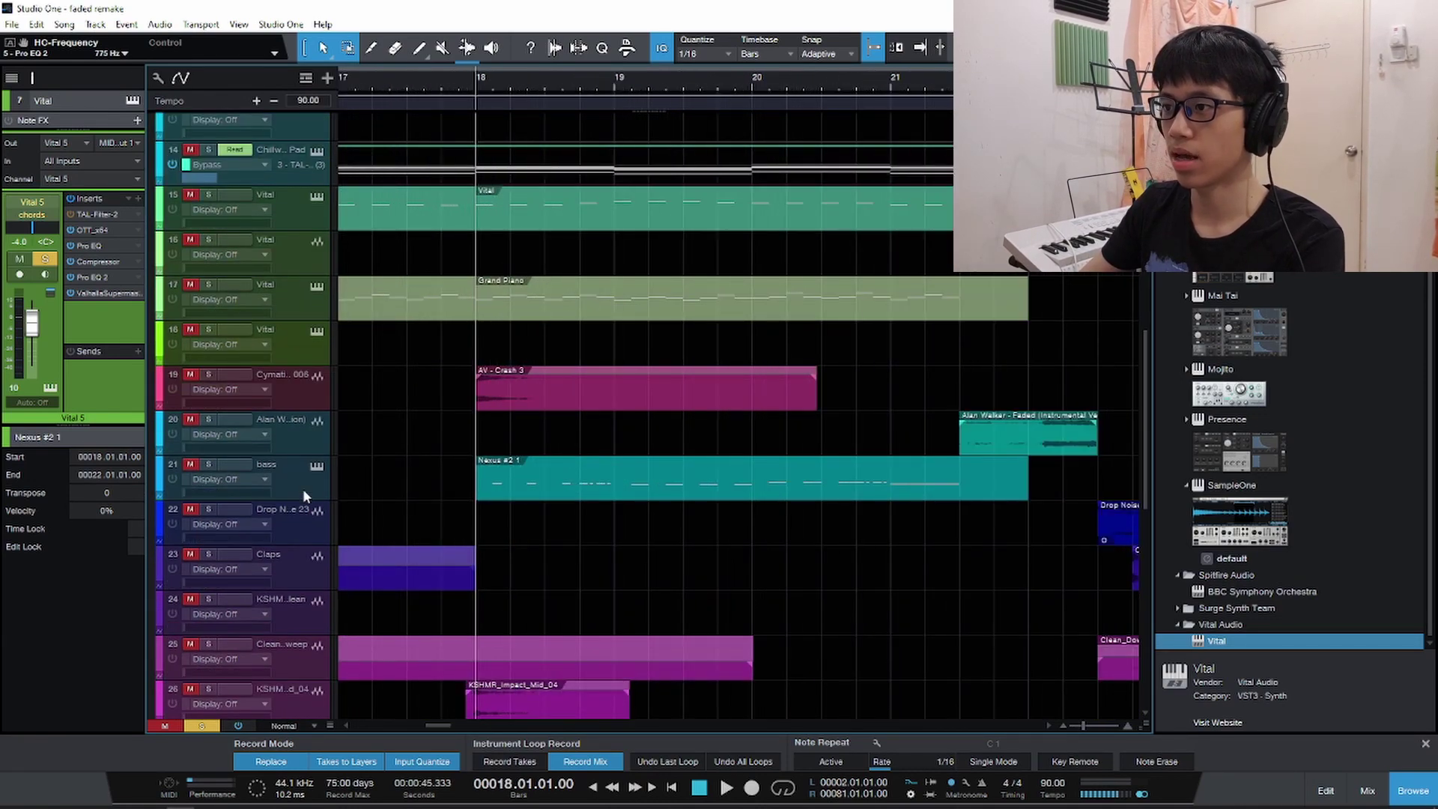
key(space)
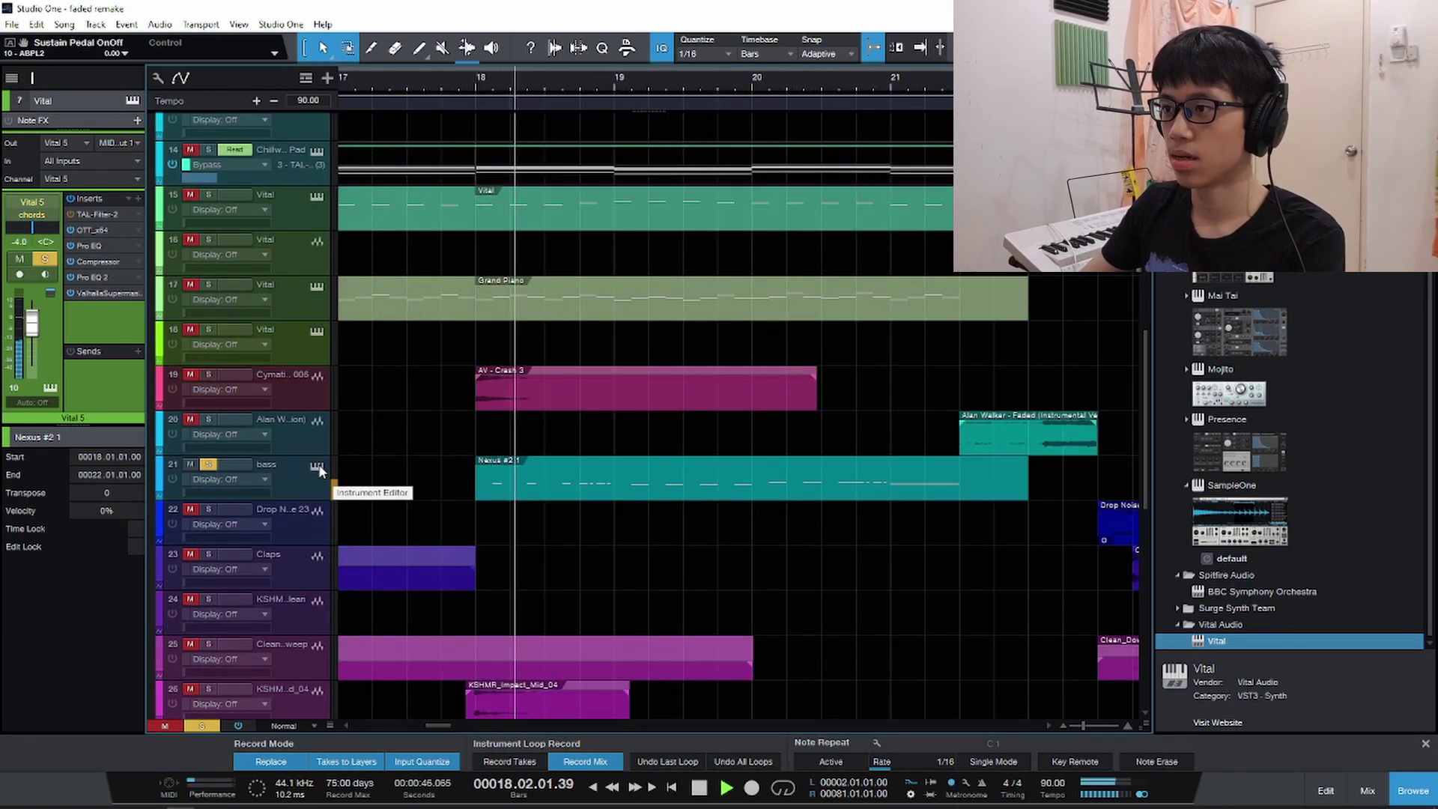
click(316, 470)
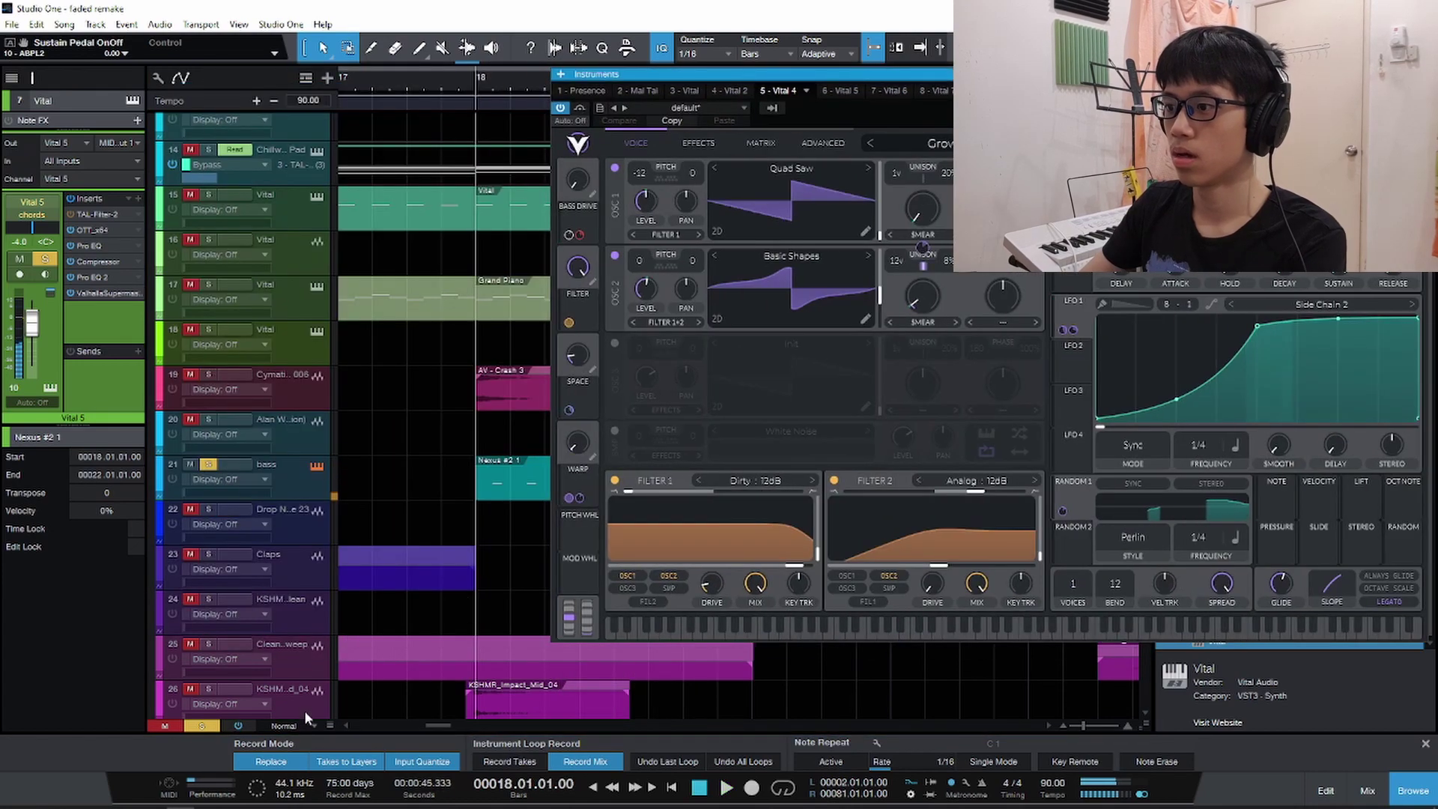
Listen to the bass with its Growl Bass Sidechain preset, view the preset in the preset browser, and stop playback.
drag(1076, 133, 755, 158)
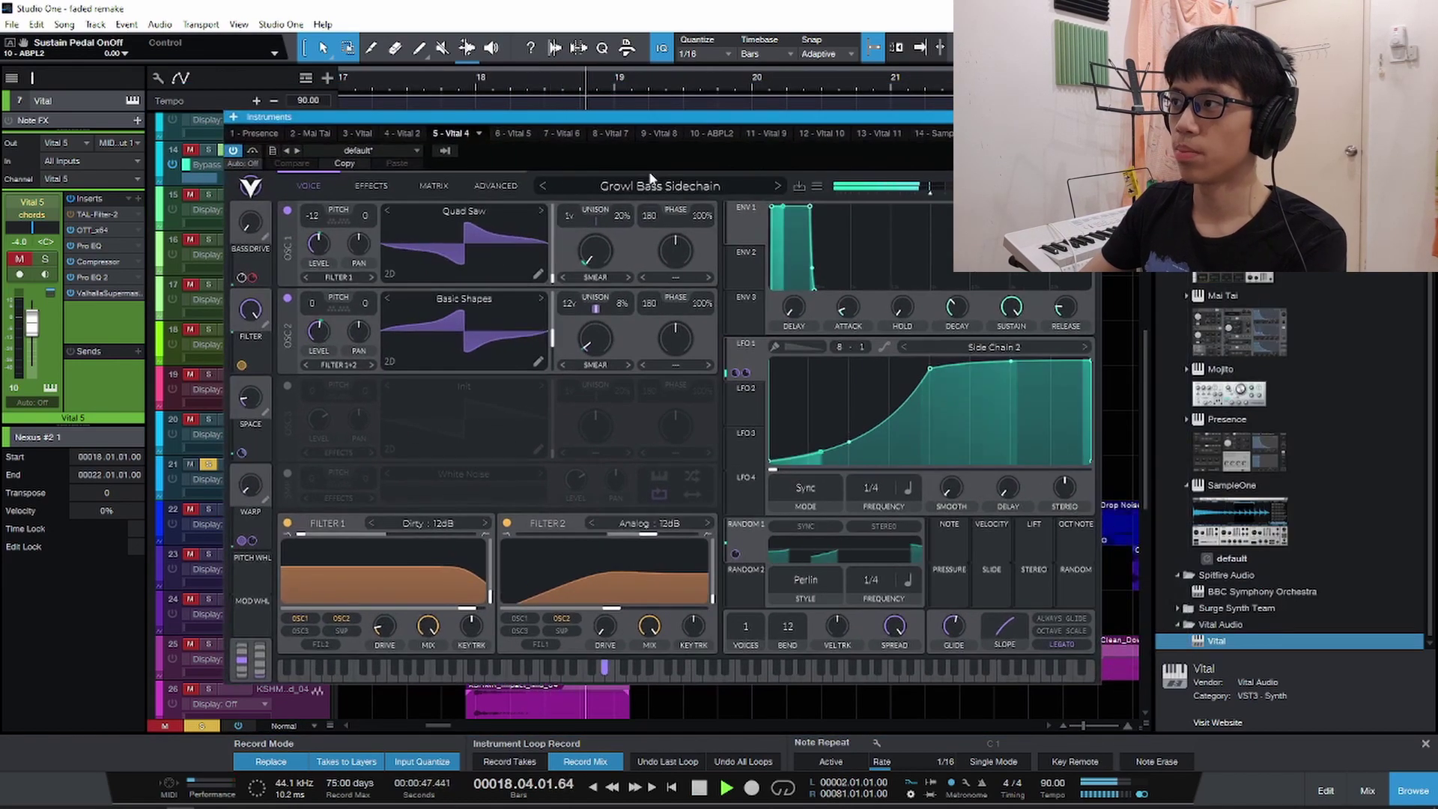
click(649, 191)
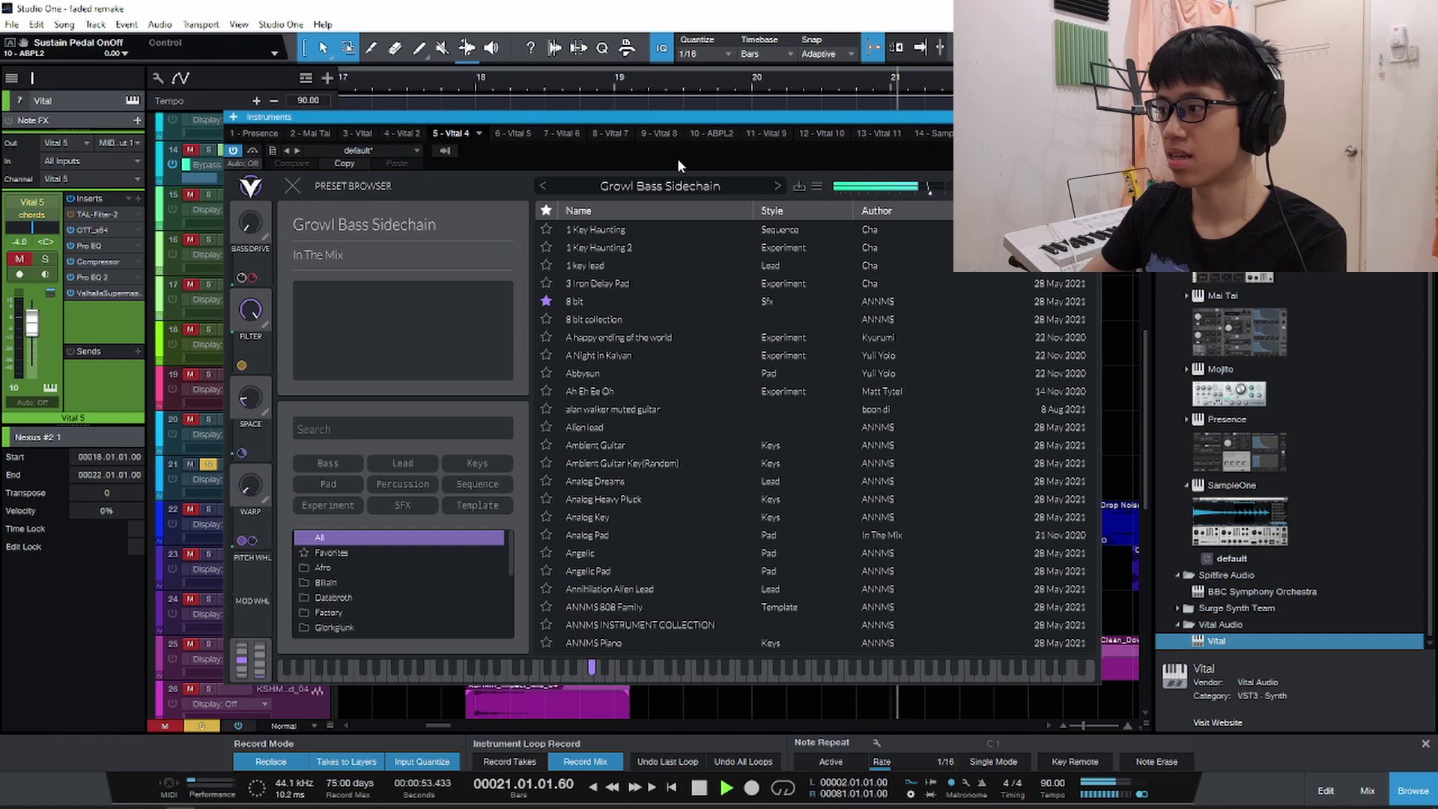
click(293, 185)
key(space)
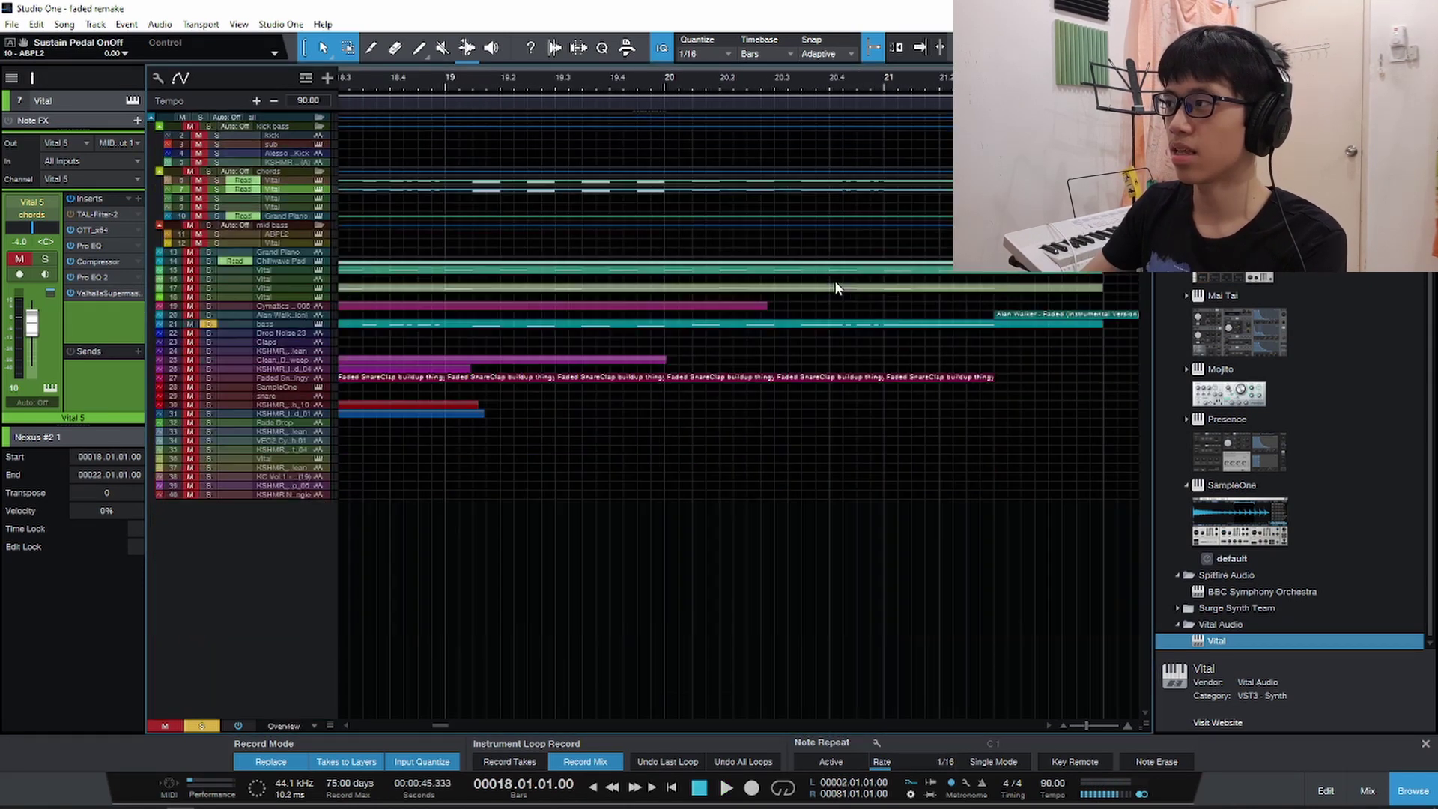
Go to the drop at bar 22.3 and audition the Drop Noise 23 track in solo.
key(z)
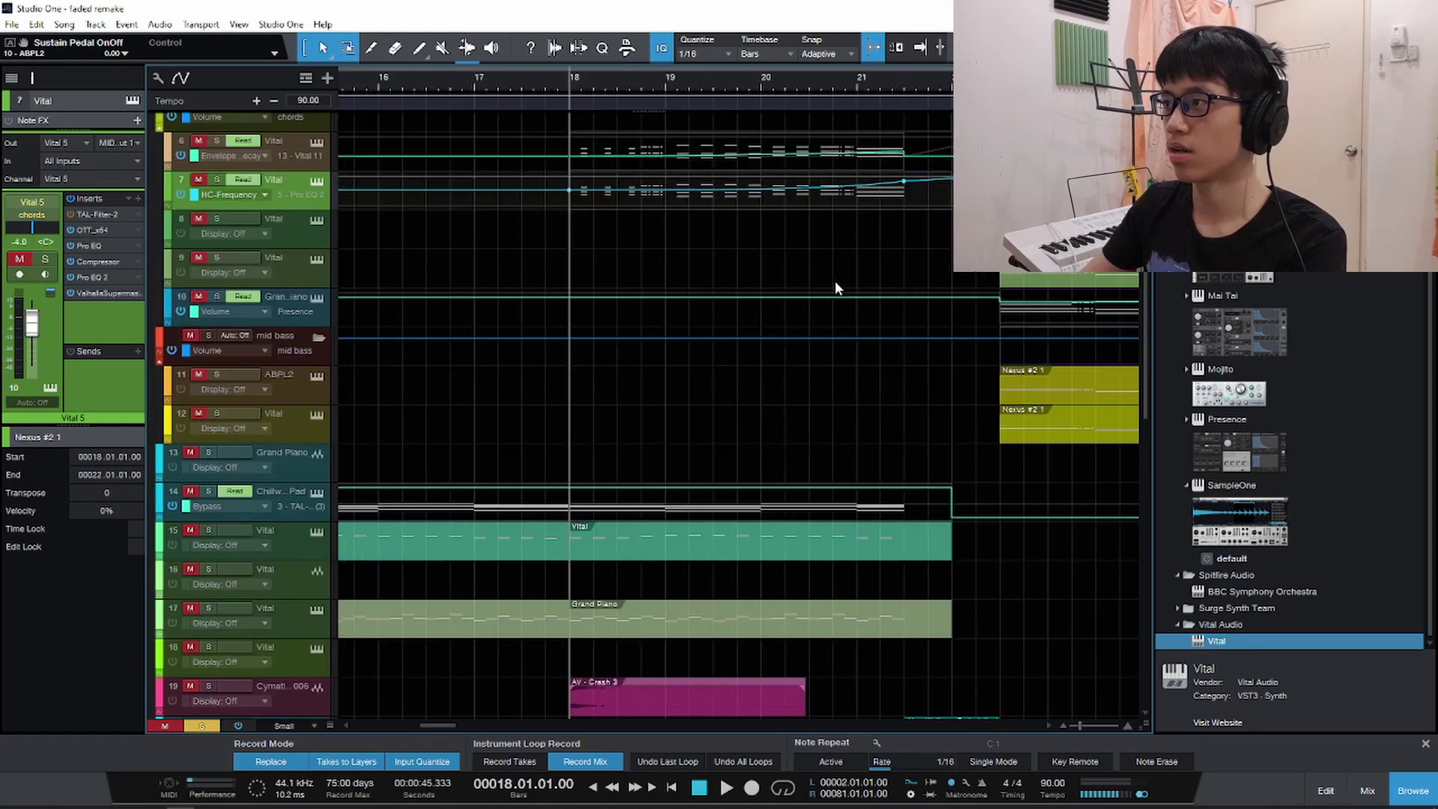
key(shift+n)
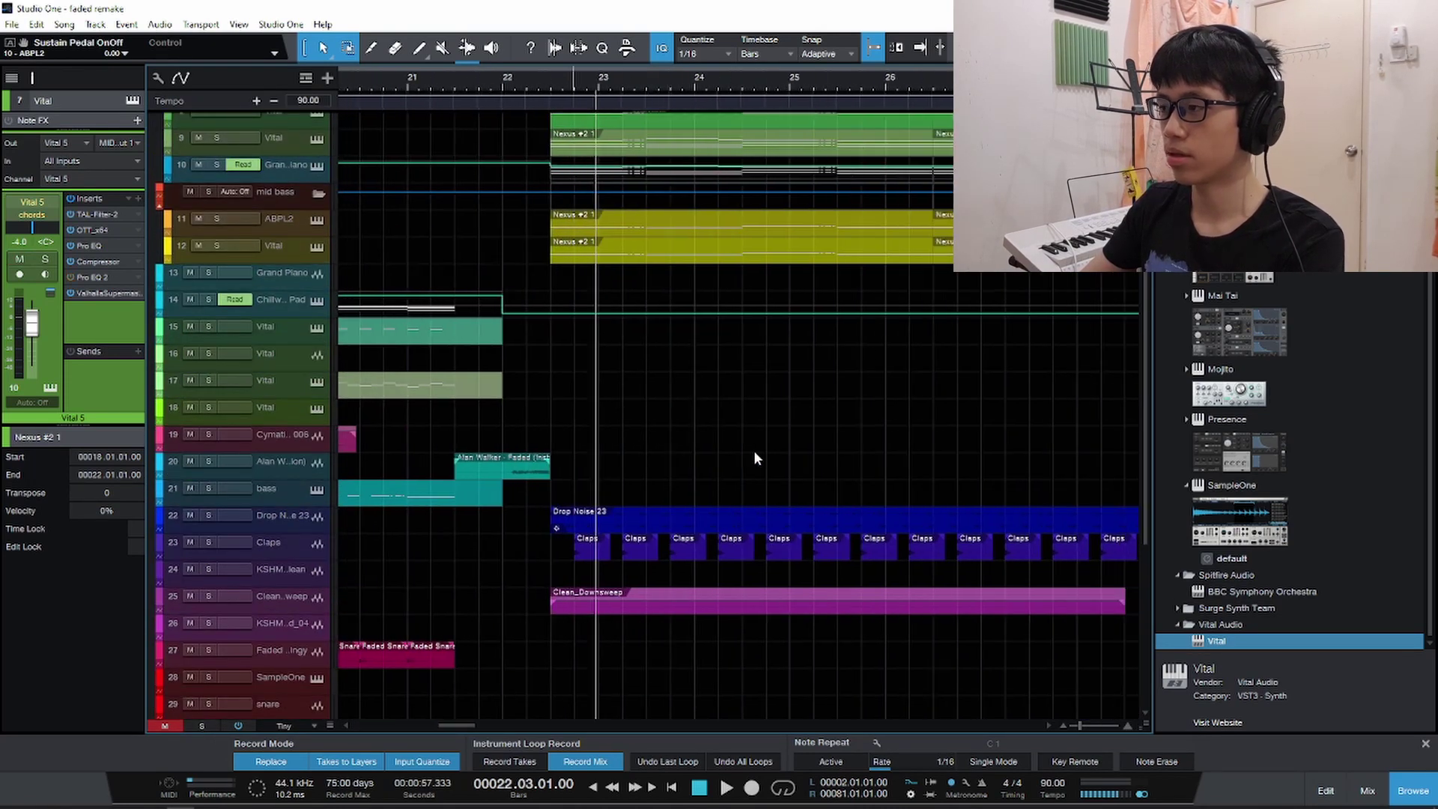
scroll(687, 458, down, 3)
click(208, 436)
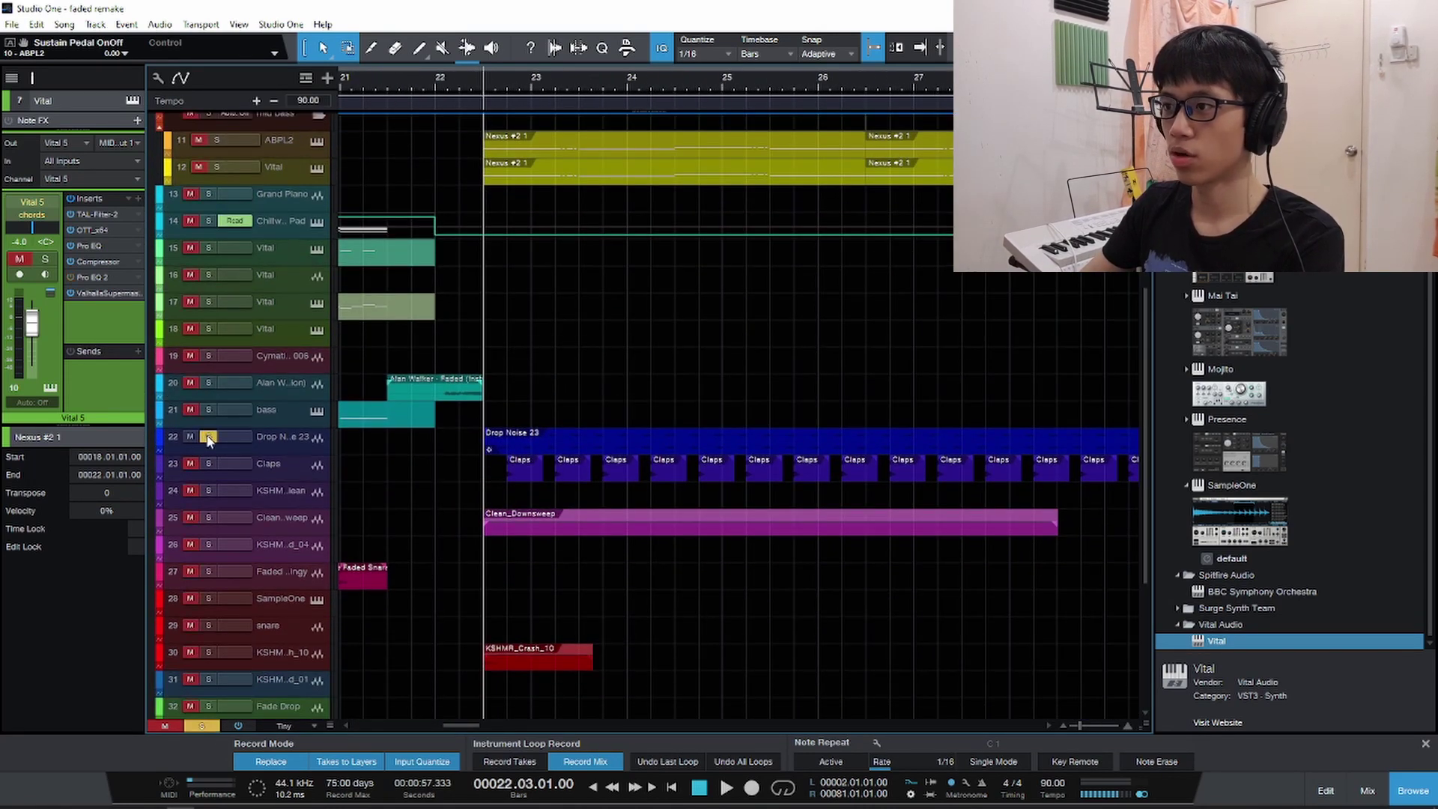
key(space)
key(space)
Add the Claps track to the soloed tracks and play the drop from bar 22.3.
click(209, 464)
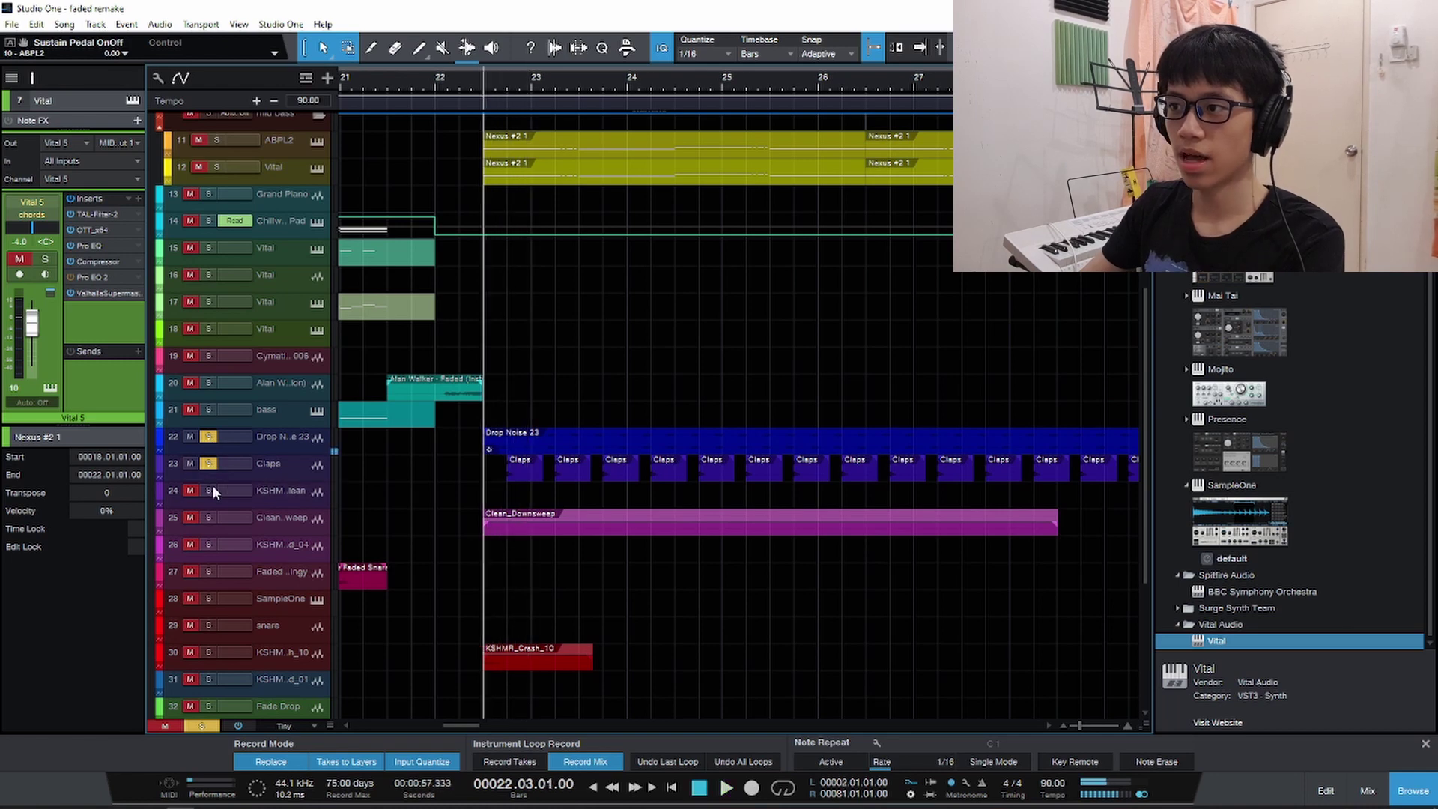
key(space)
scroll(211, 420, down, 3)
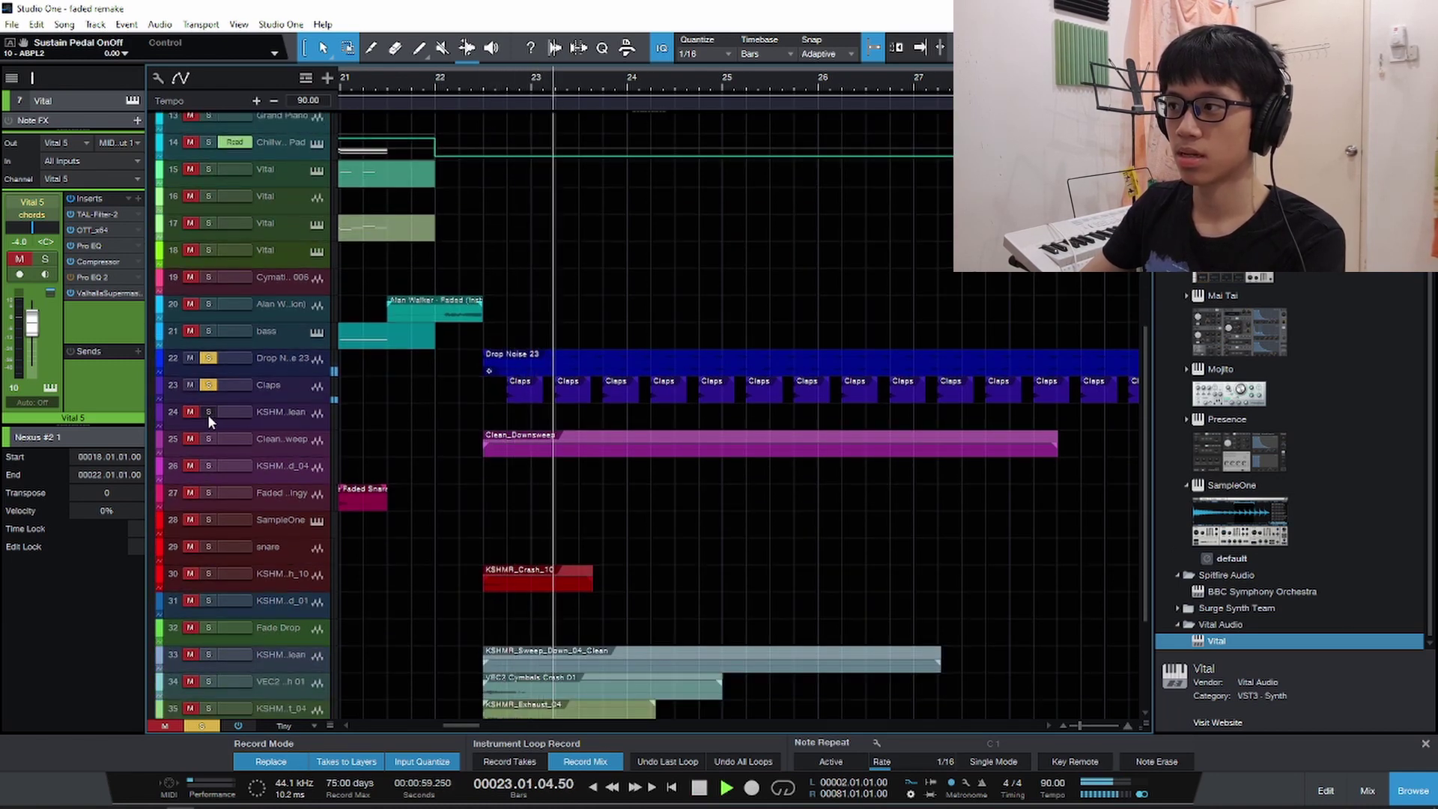
key(space)
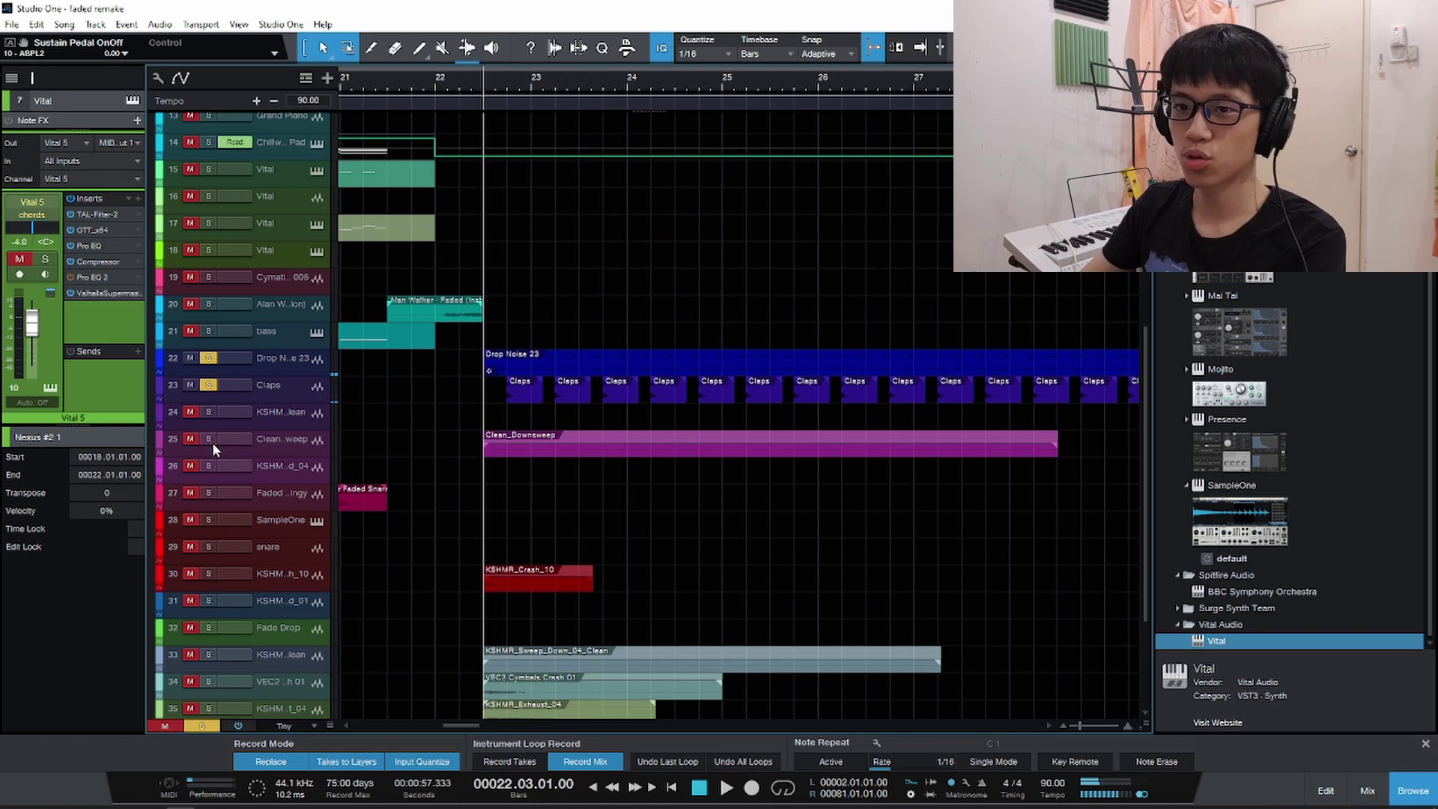
Audition the drop with the Clean_Downsweep track also soloed, and play it again with the KSHMR_Crash_10 track added.
key(space)
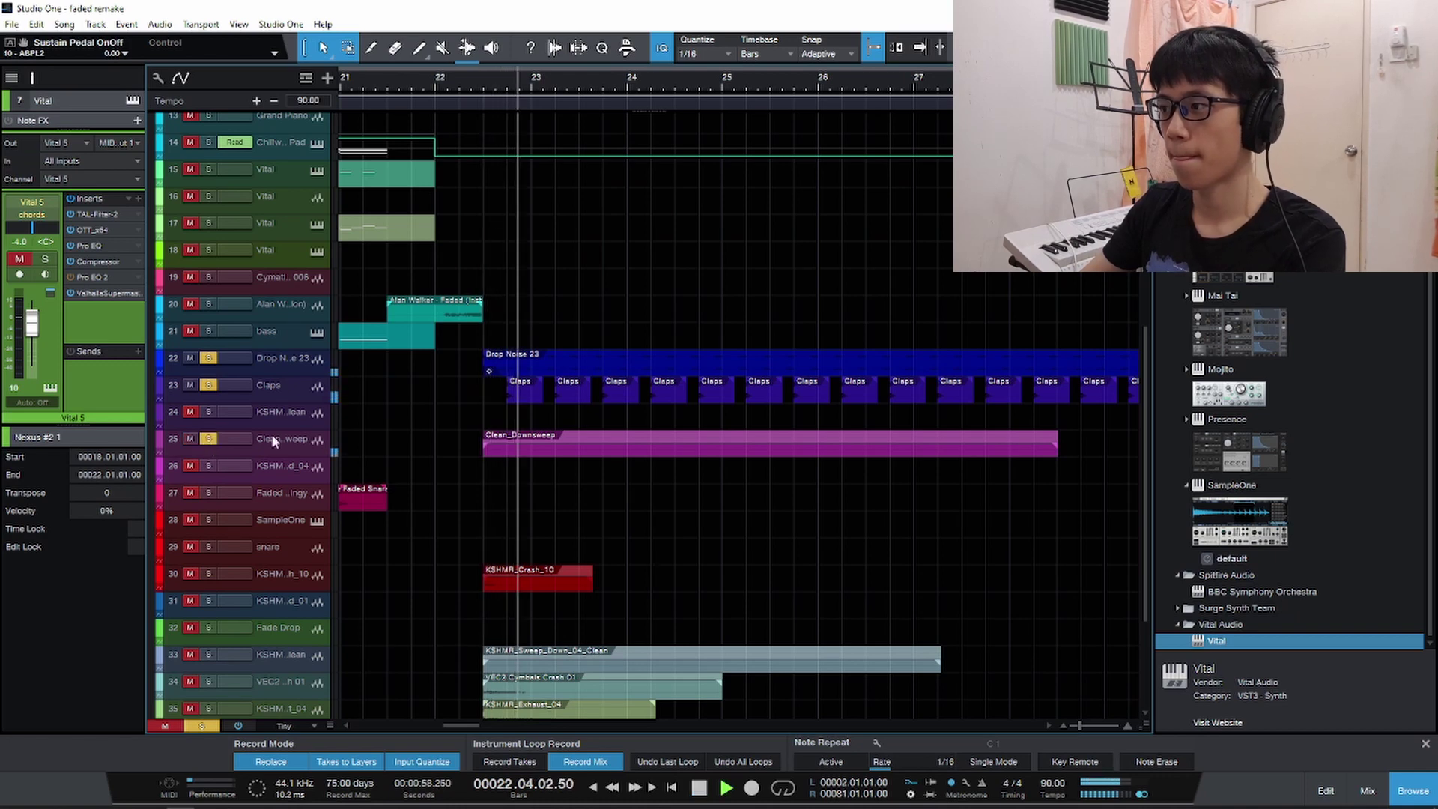
scroll(271, 434, down, 5)
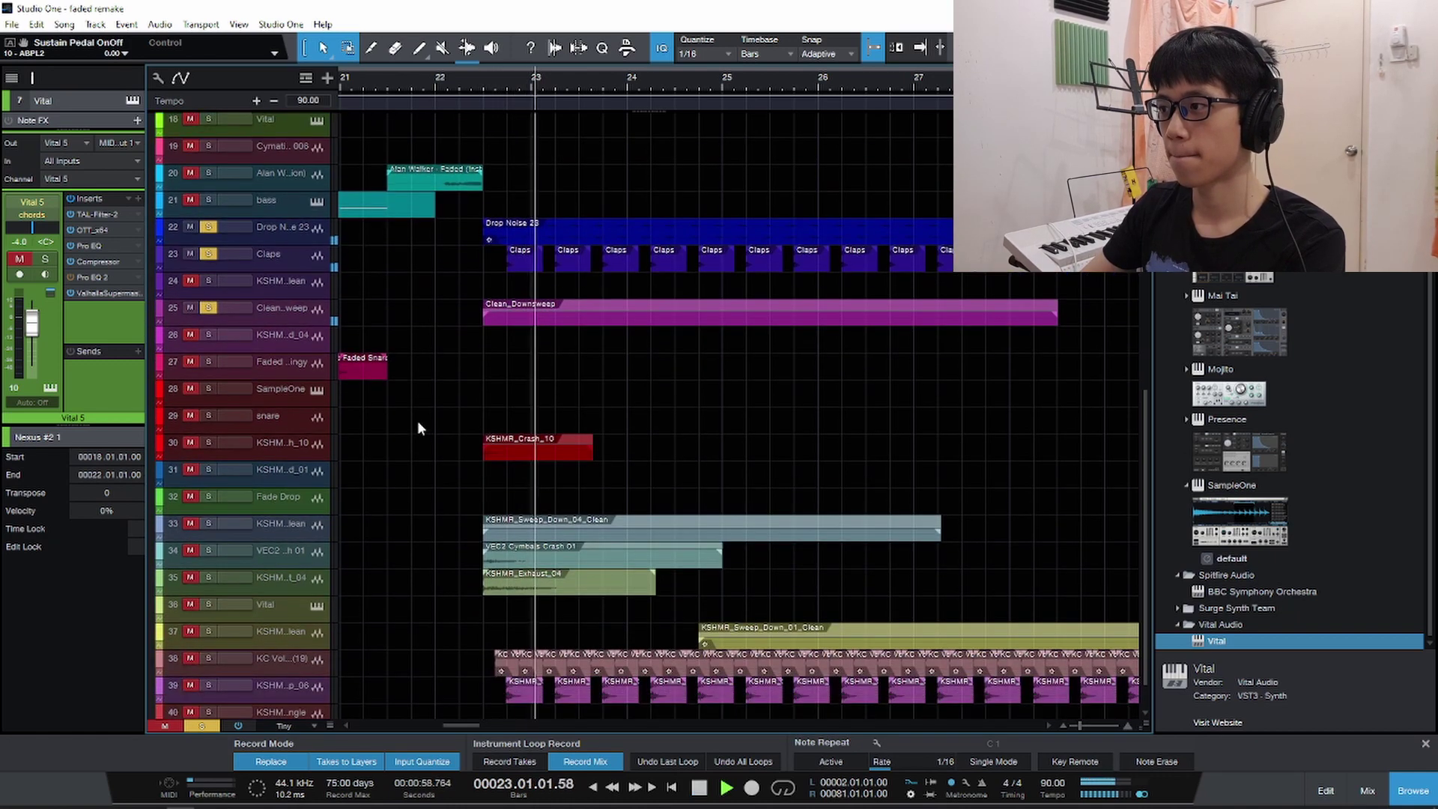
key(space)
click(208, 443)
key(space)
scroll(523, 318, down, 2)
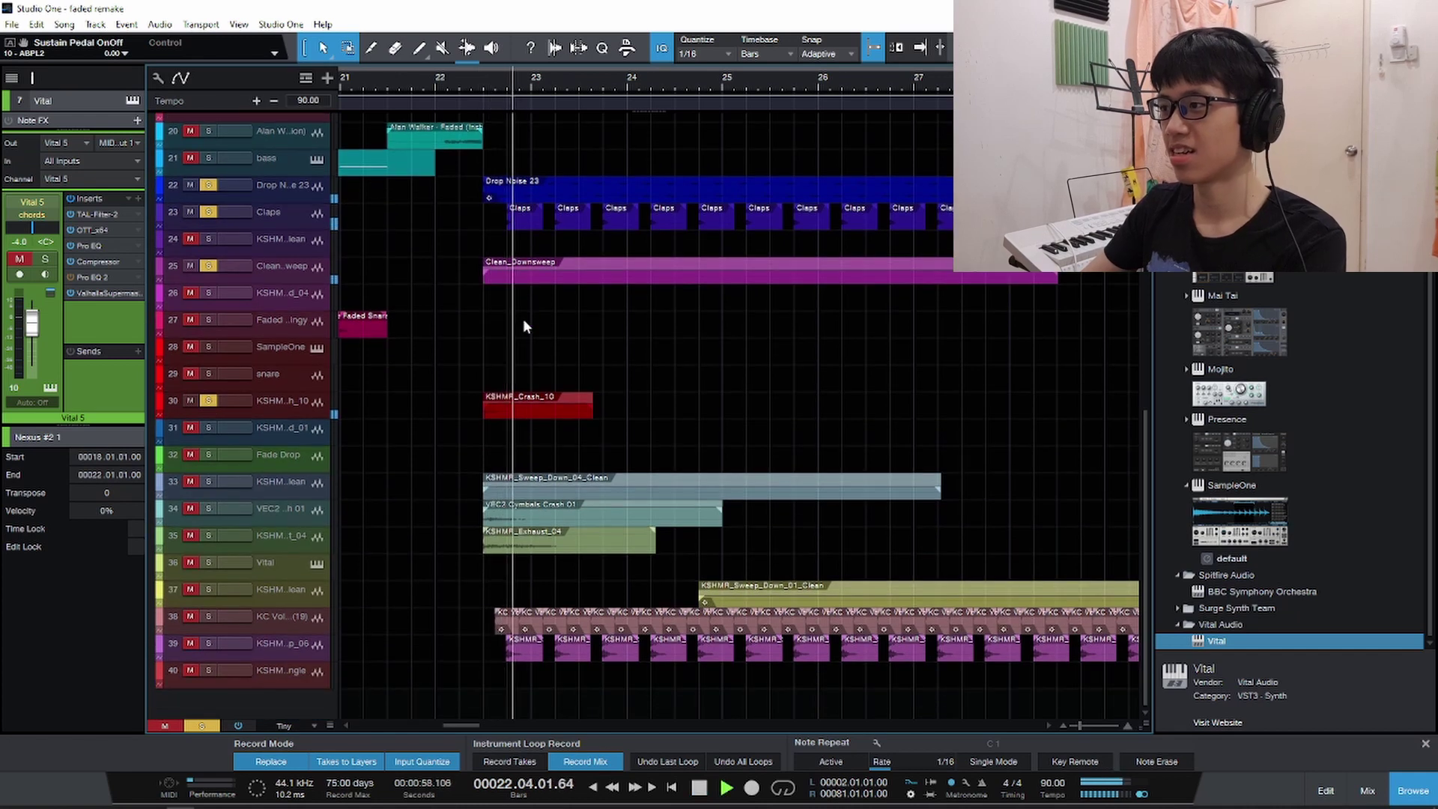
Add the KSHMR_Sweep_Down_04_Clean and VEC2 Cymbals Crash 01 tracks to the soloed layers, replaying the drop with each addition.
click(210, 482)
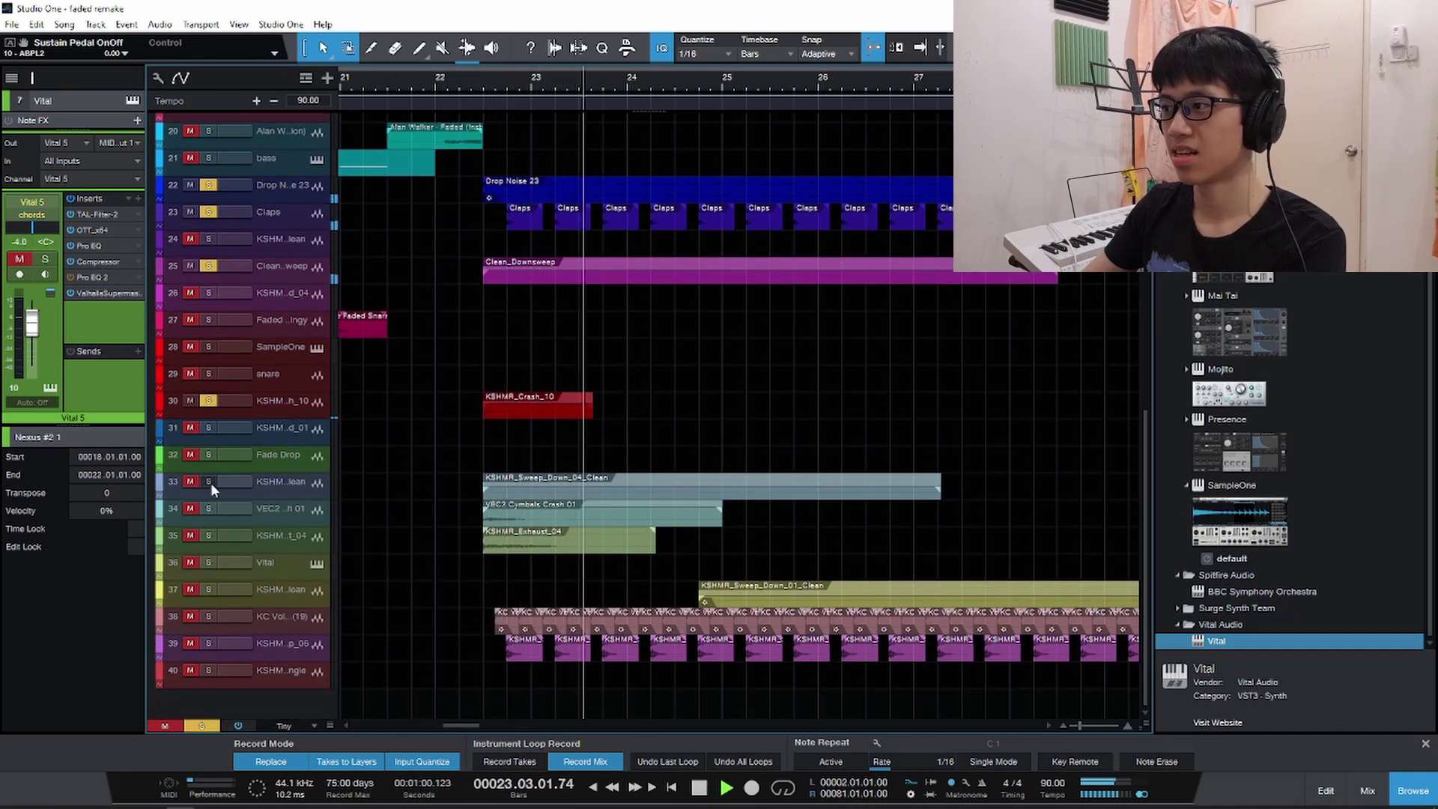
key(space)
key(space)
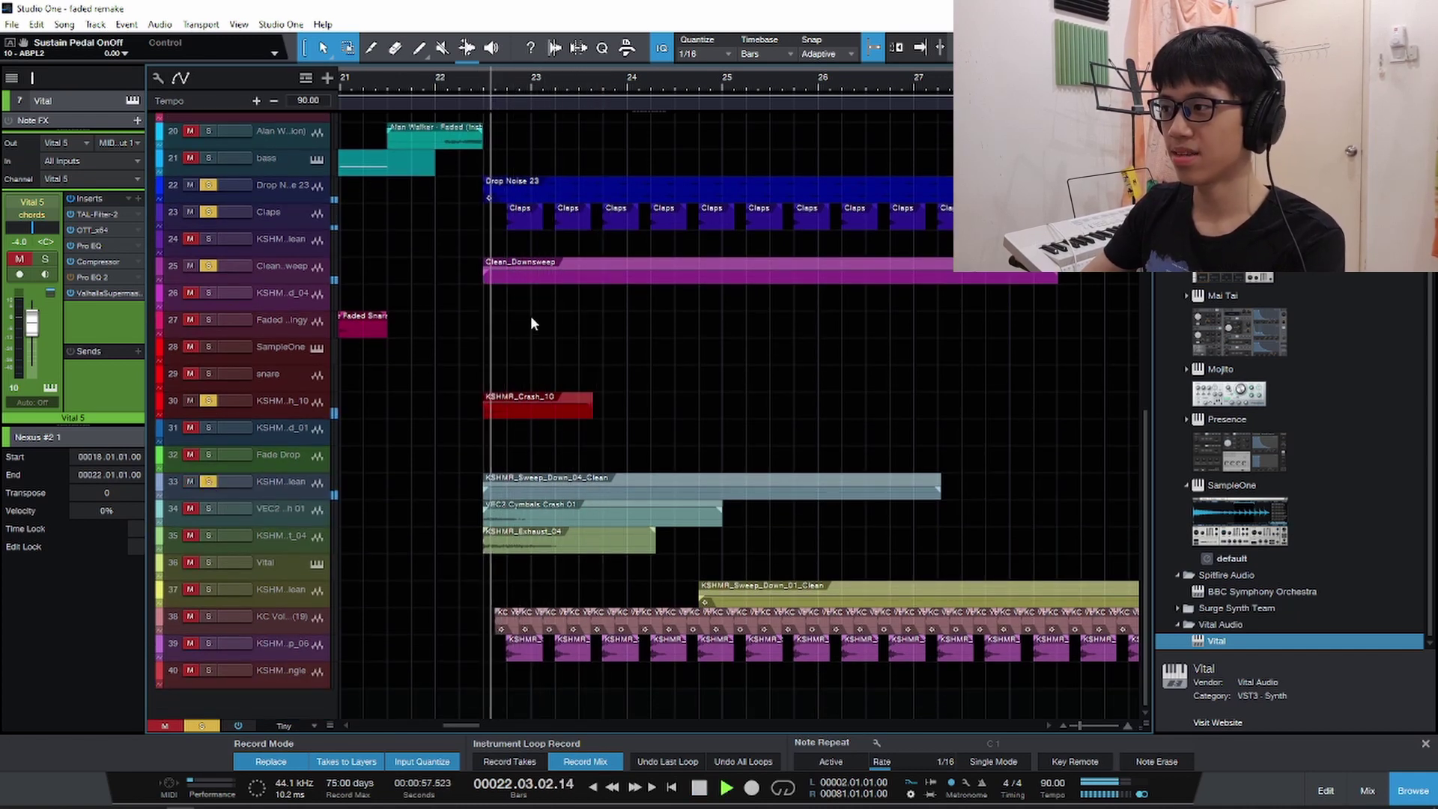
click(210, 506)
key(space)
key(space)
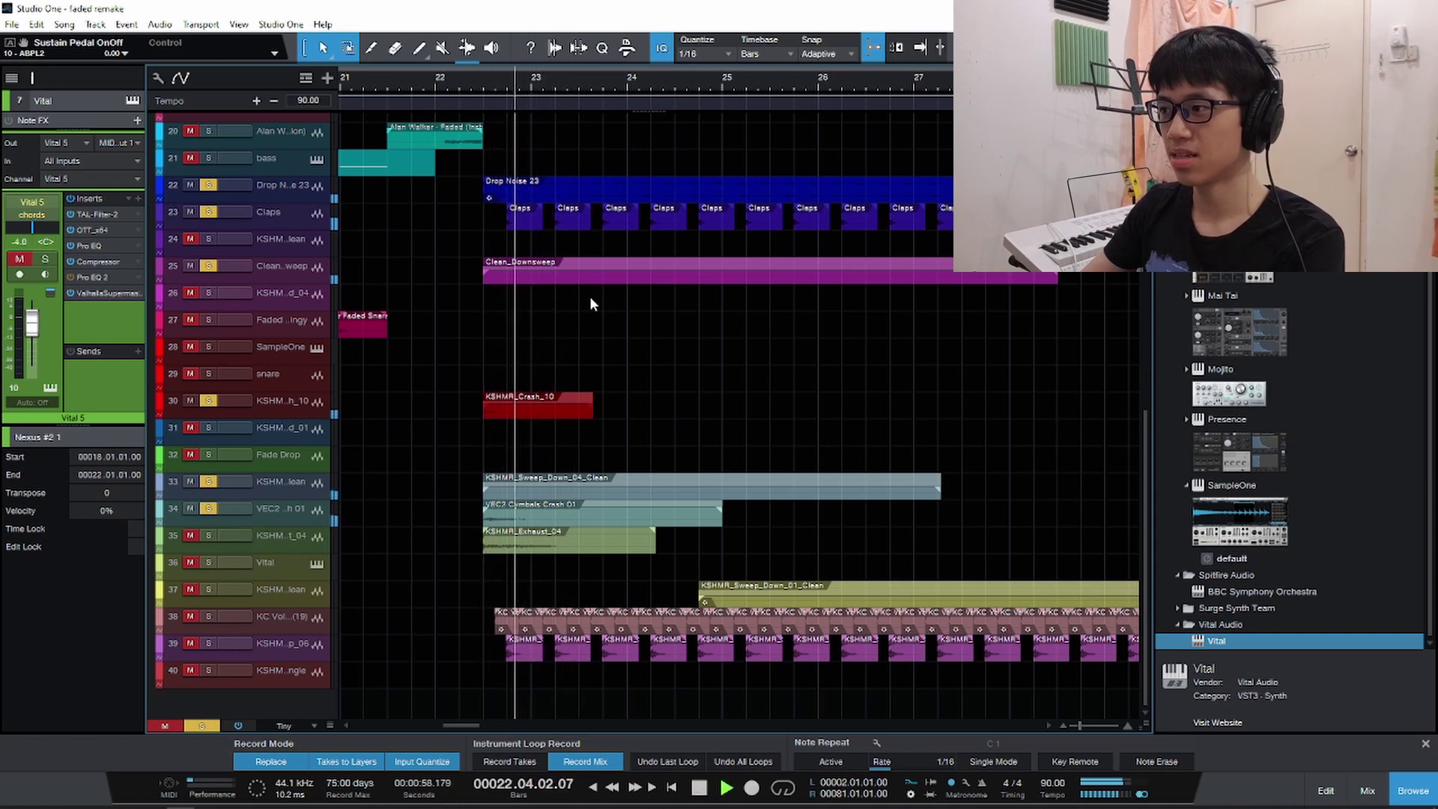
Add the KSHMR_Exhaust_04 track to the soloed layers and replay the drop from bar 22.3.
key(space)
click(212, 537)
key(space)
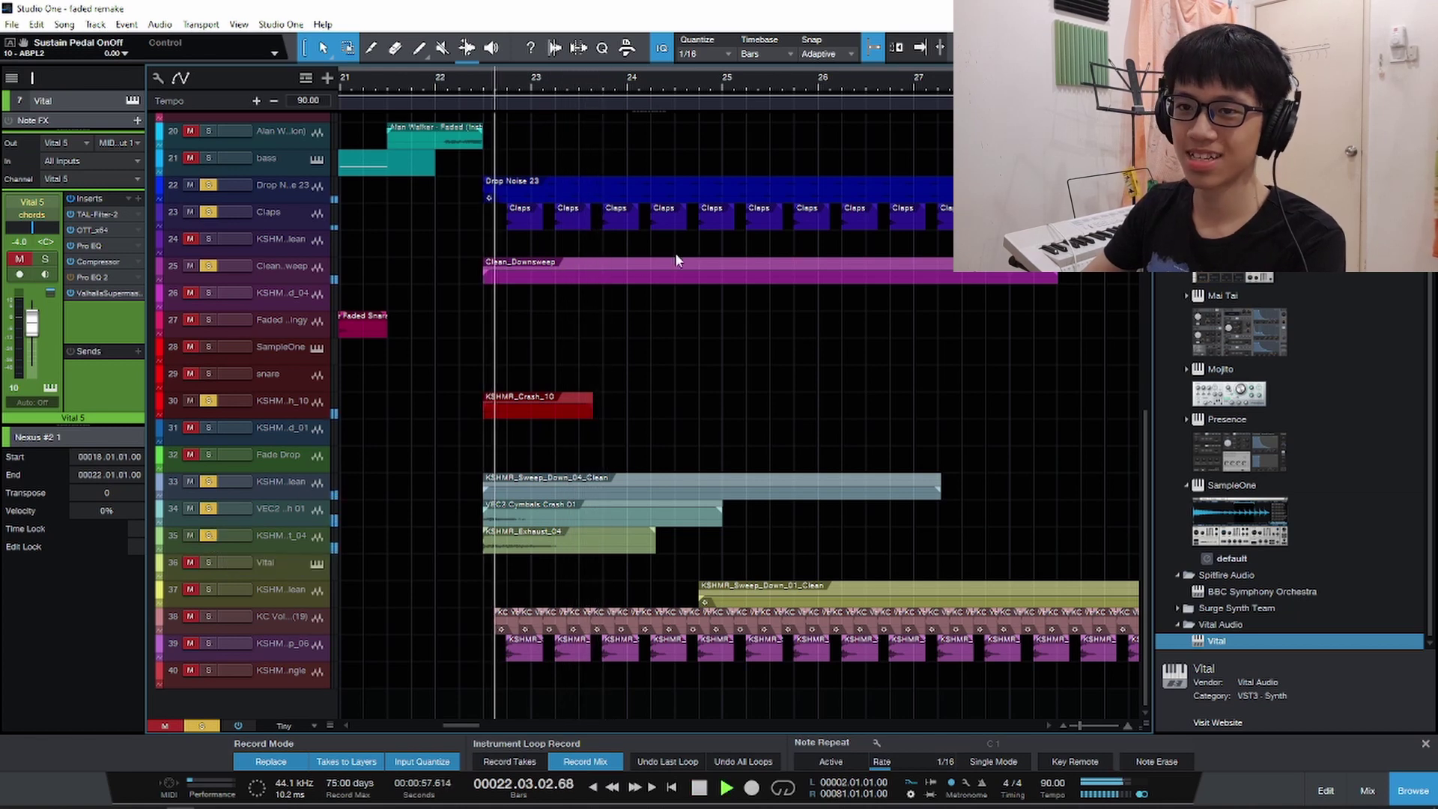
key(space)
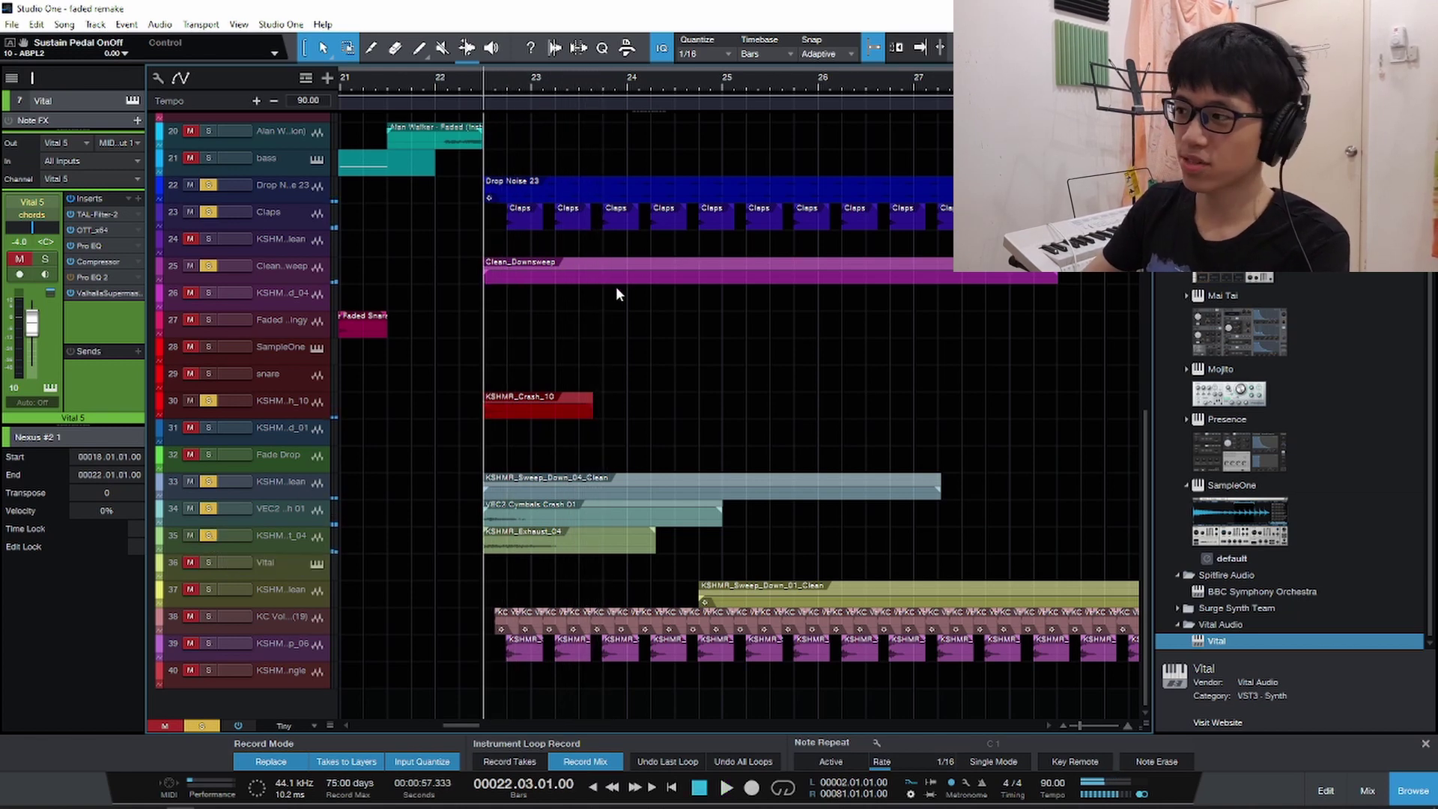
key(space)
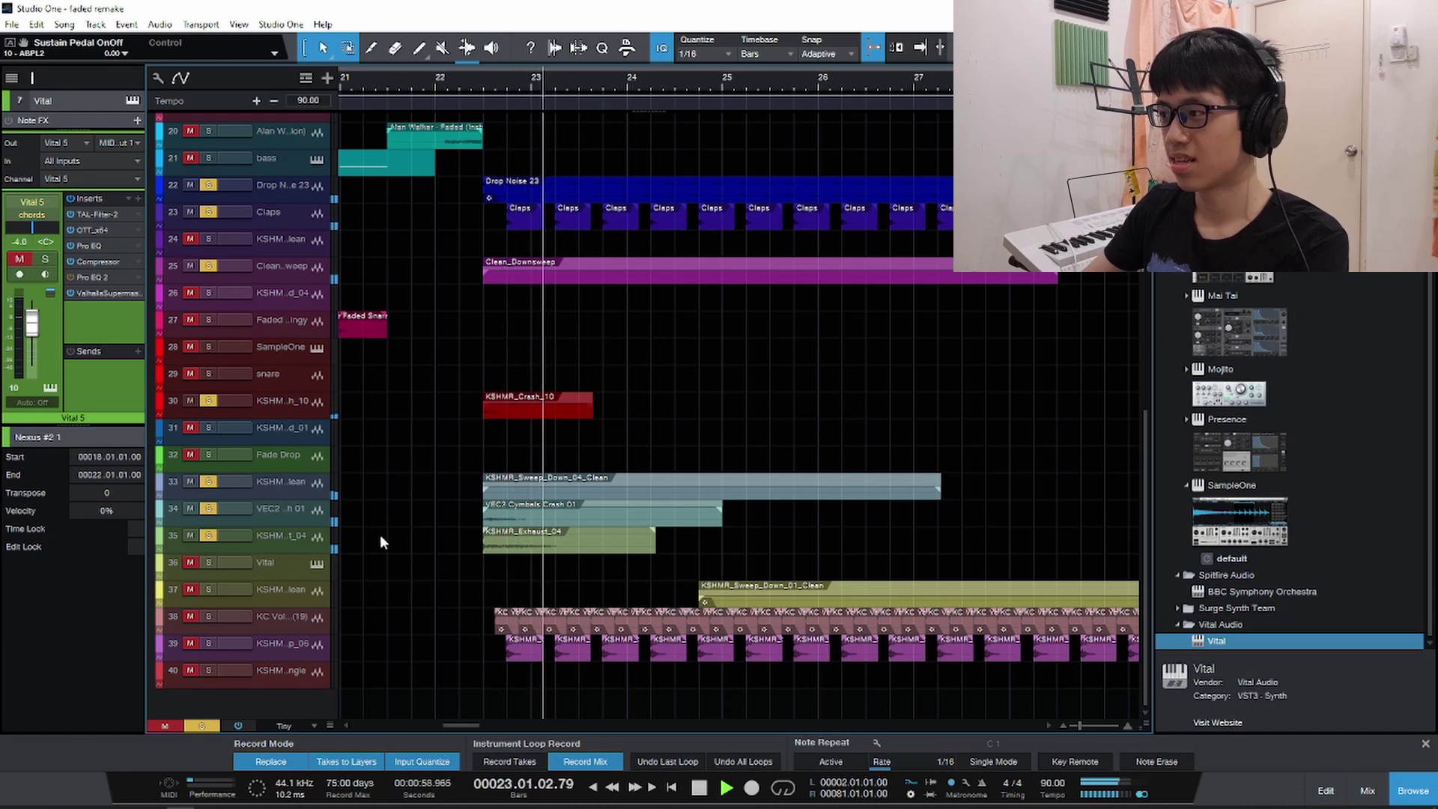
key(space)
Audition the drop with the KC Vol track 38 soloed, and play it again with the KSHMR_Stadium track 39 added.
click(207, 616)
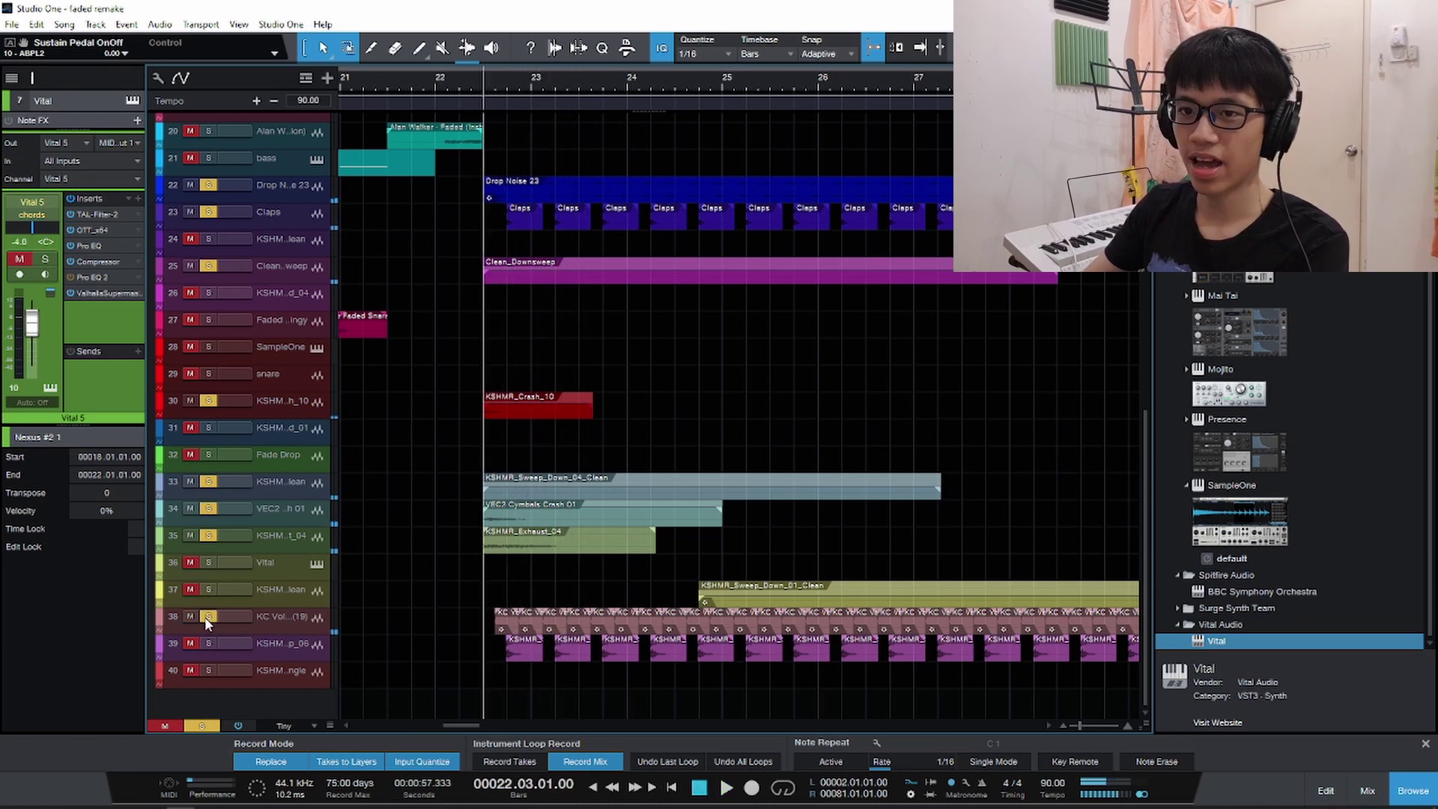
key(space)
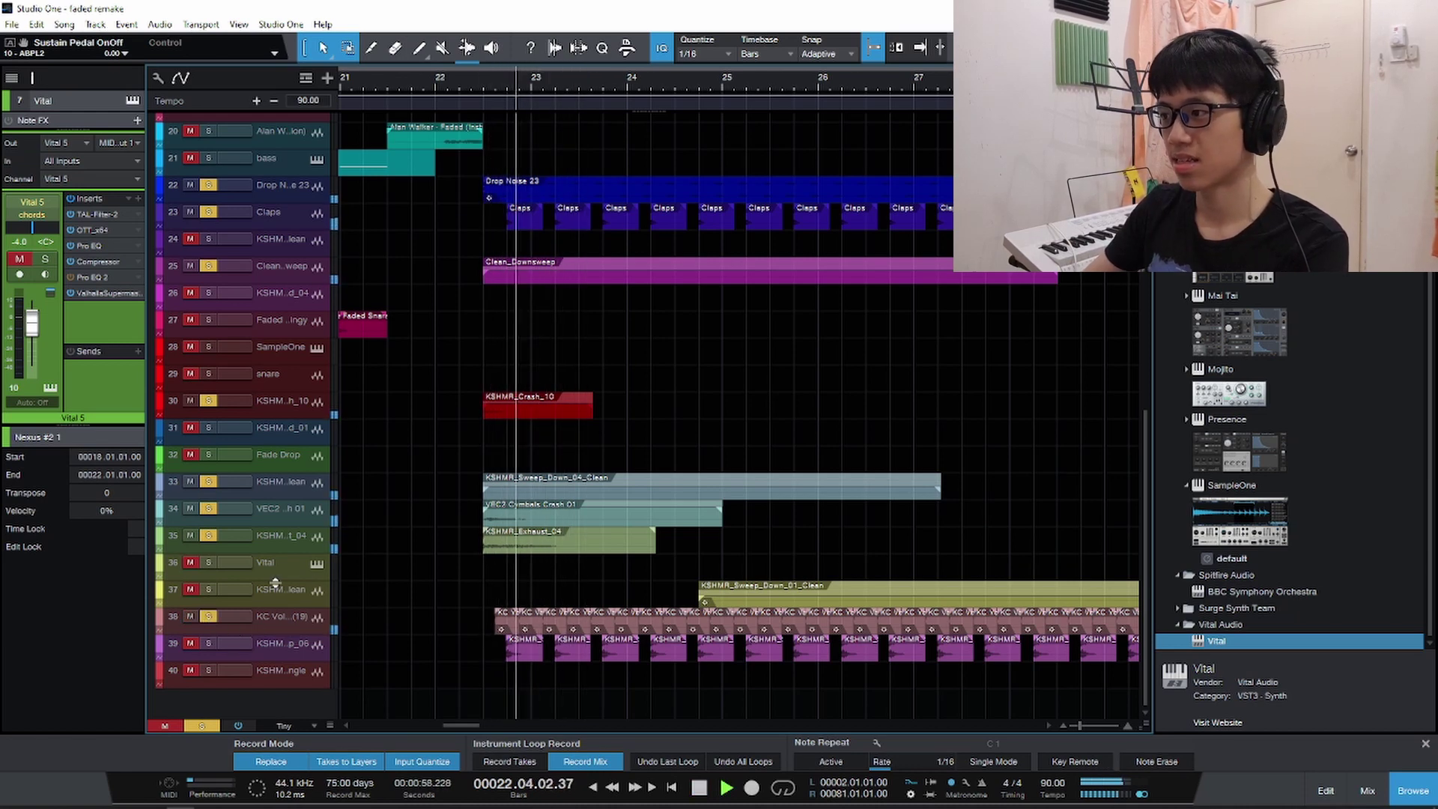
key(space)
click(210, 643)
key(space)
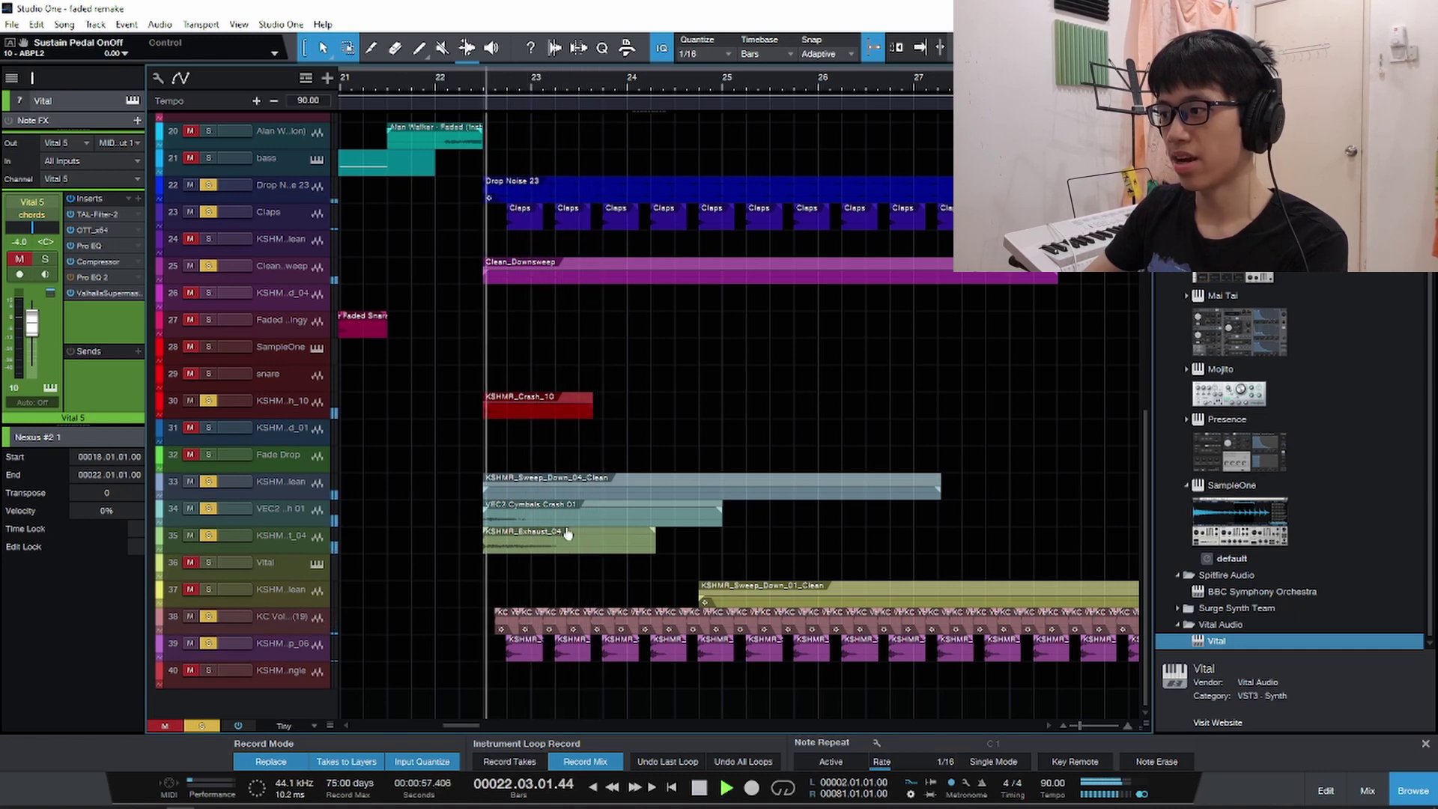
Examine the layered clips across the whole drop section while the soloed tracks play.
key(e)
key(e)
scroll(536, 544, down, 5)
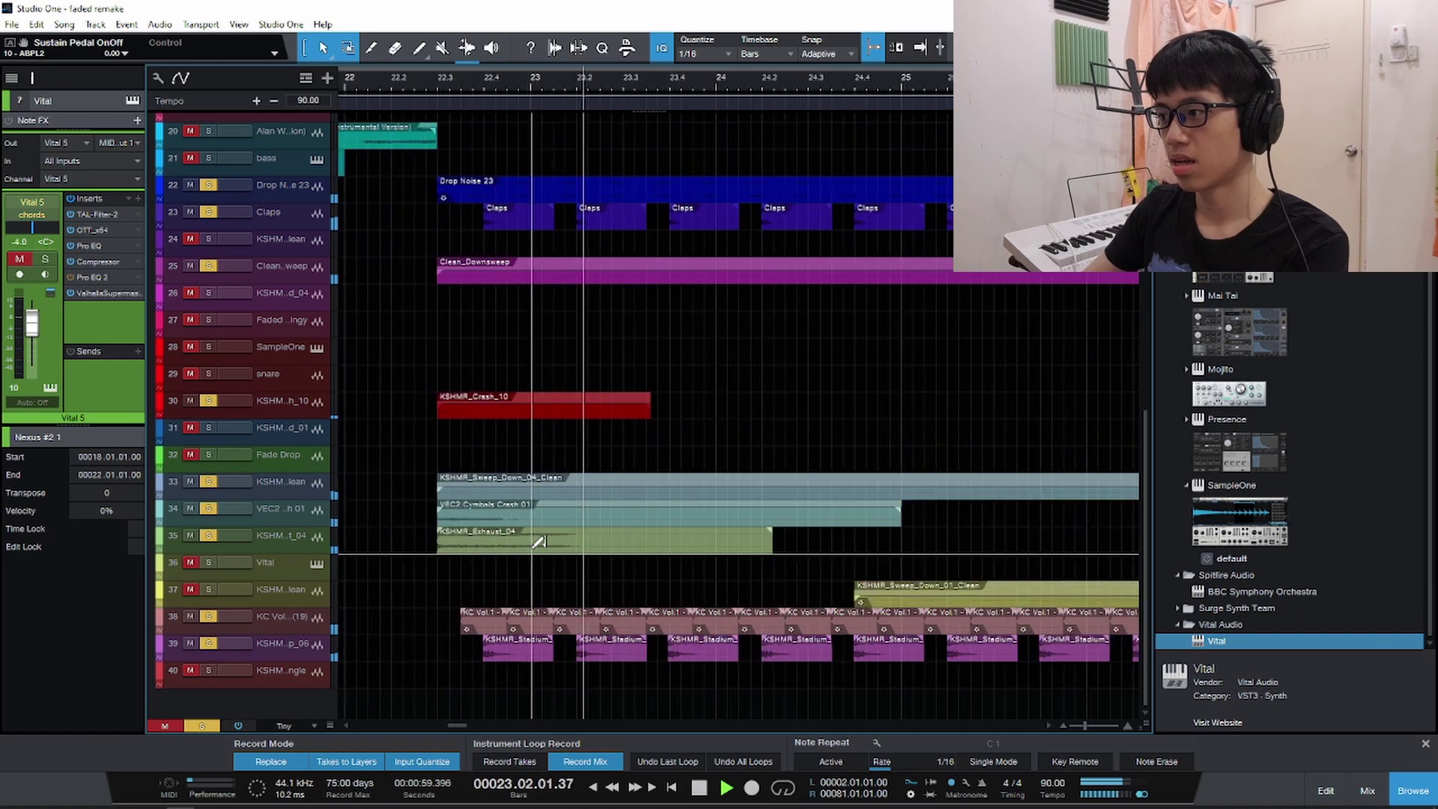
key(space)
key(space)
scroll(599, 558, down, 5)
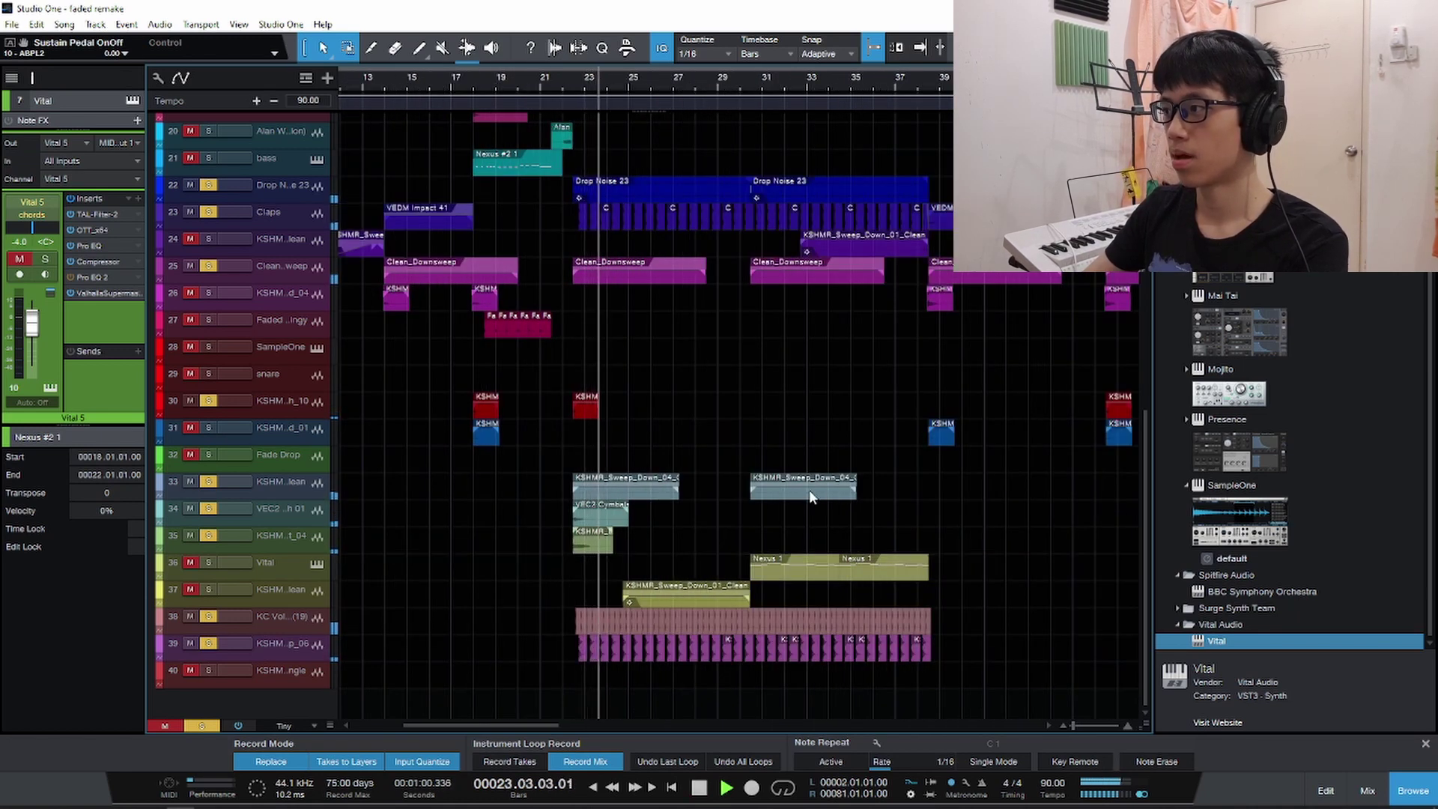
scroll(805, 492, right, 5)
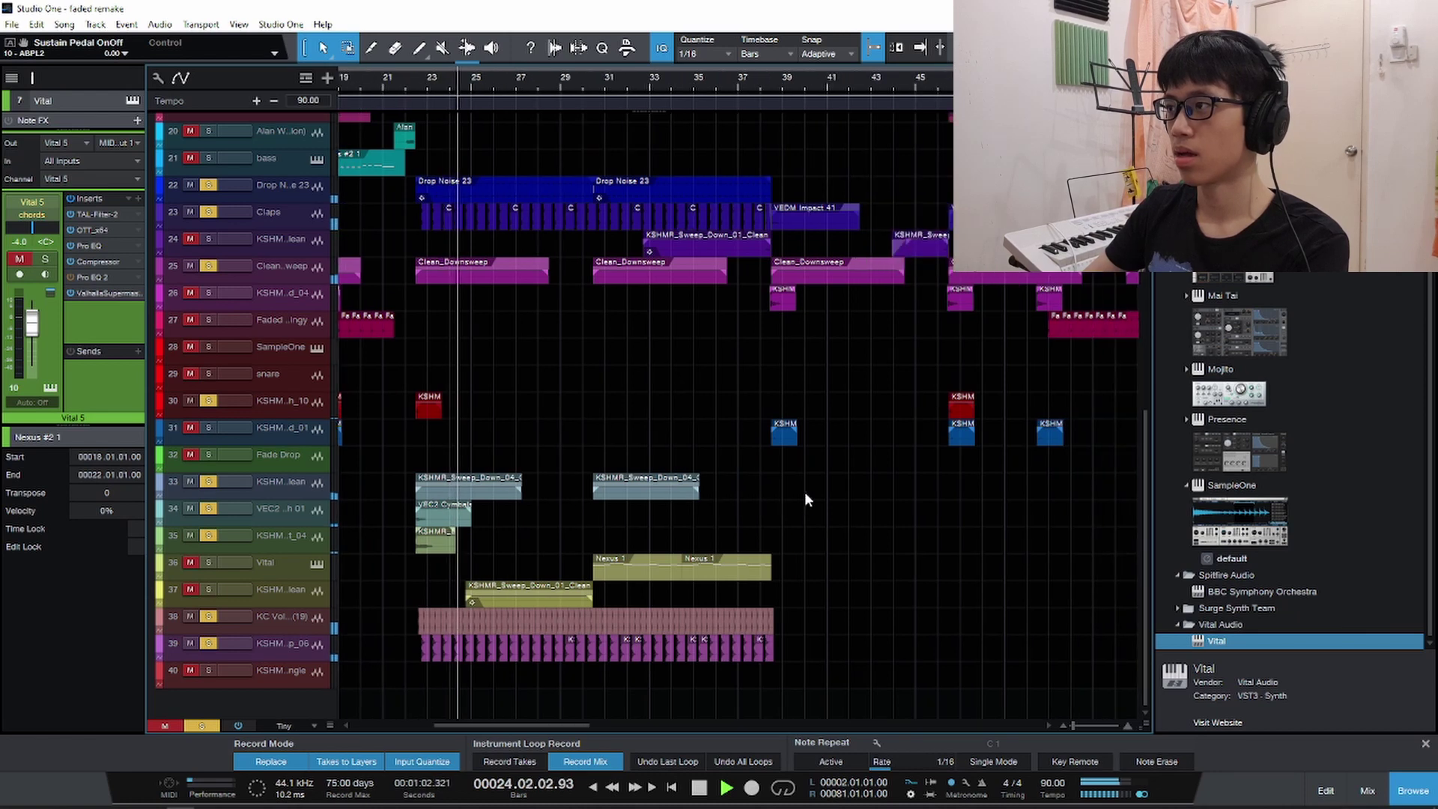
scroll(805, 492, up, 5)
key(space)
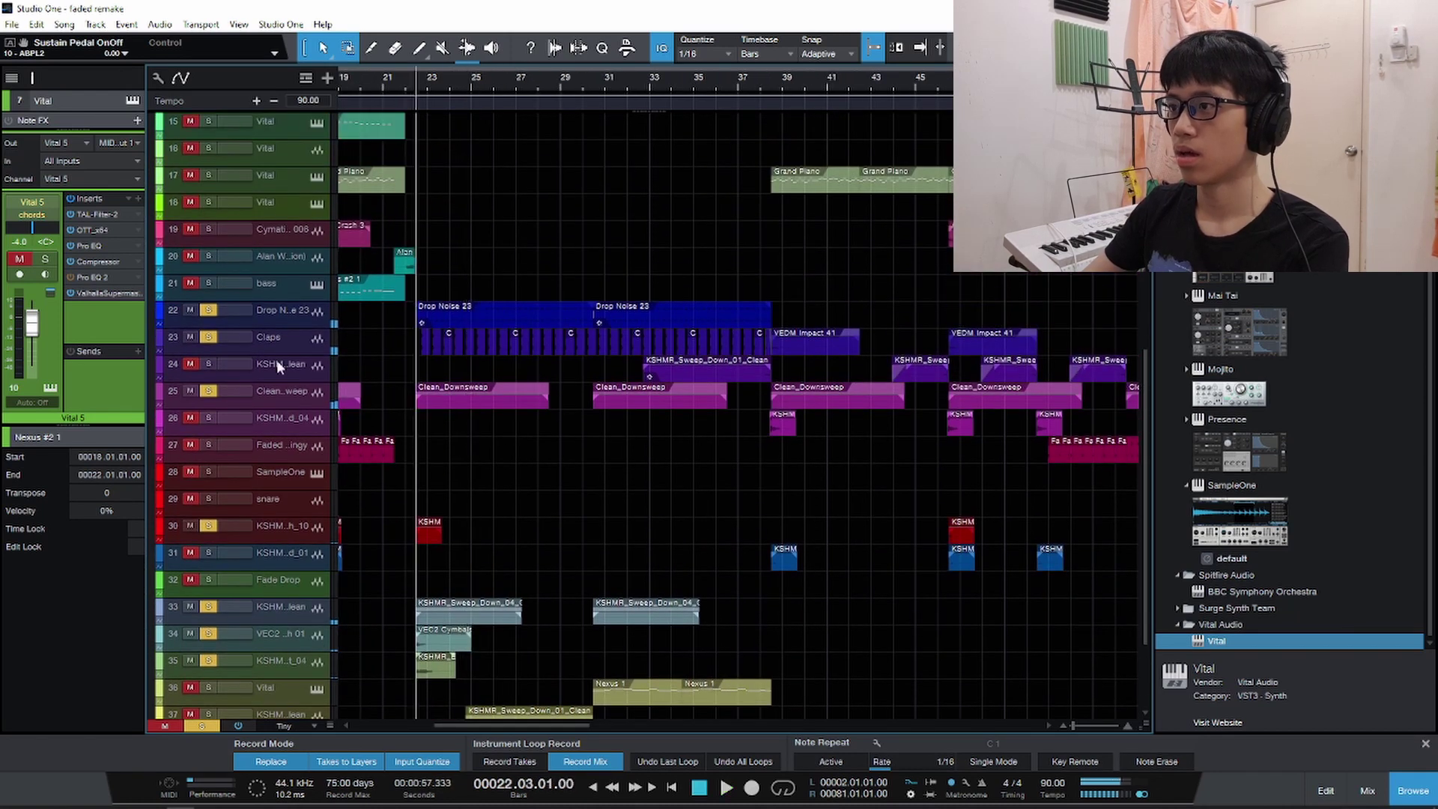
Play the end of the drop from bar 36.3 and examine the kick, sub and chord tracks in the arrangement.
click(726, 79)
key(space)
scroll(767, 352, up, 5)
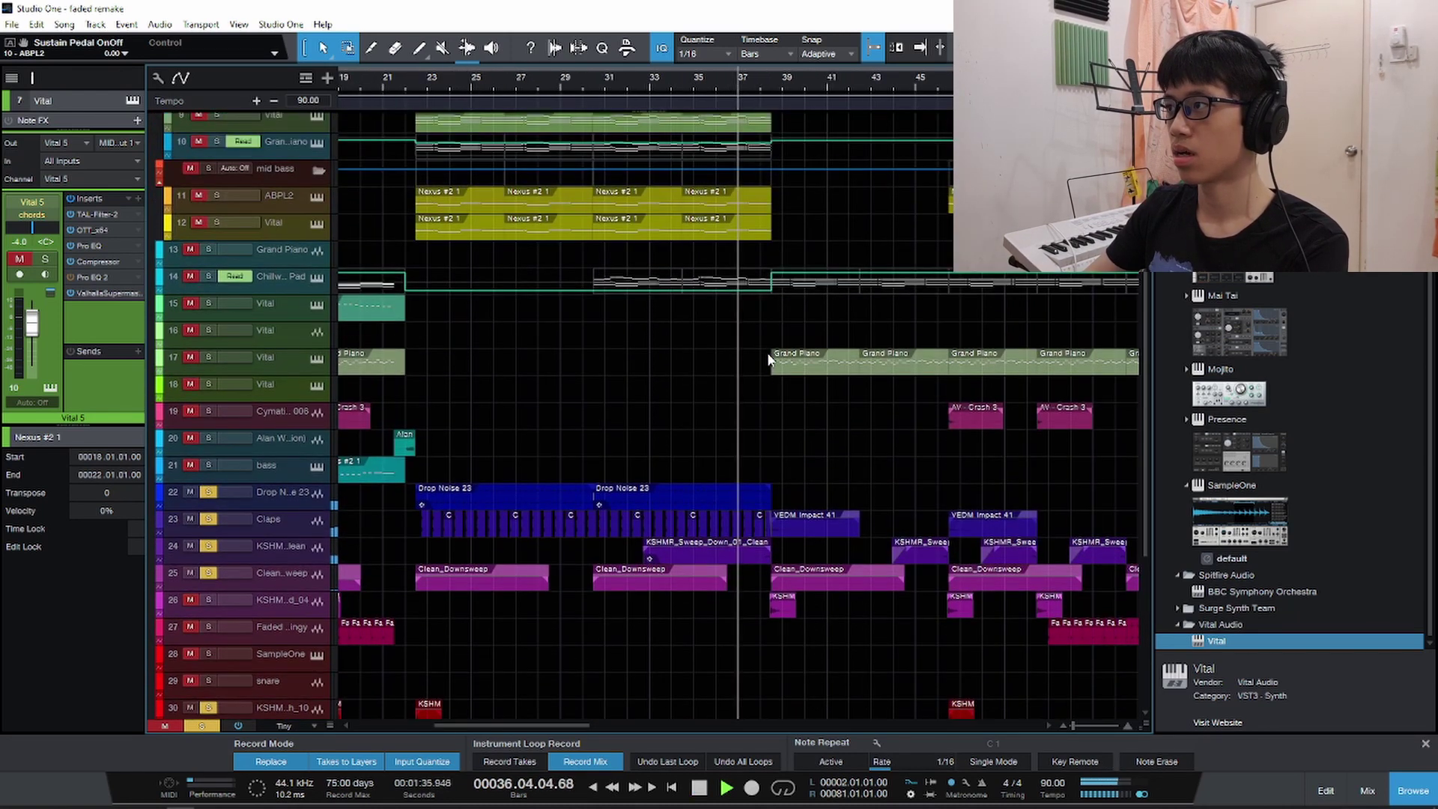
key(space)
scroll(547, 218, up, 5)
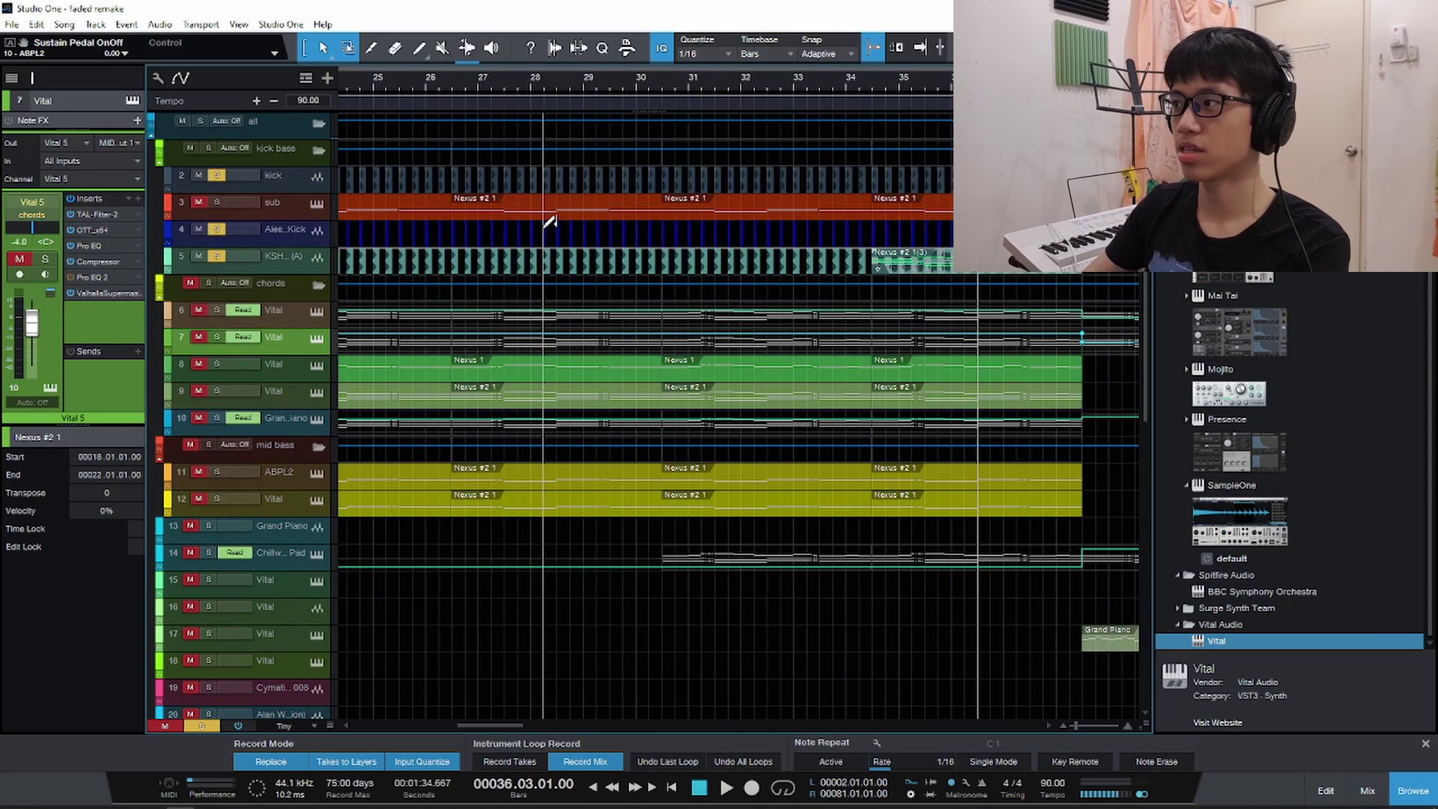
scroll(550, 221, up, 2)
key(space)
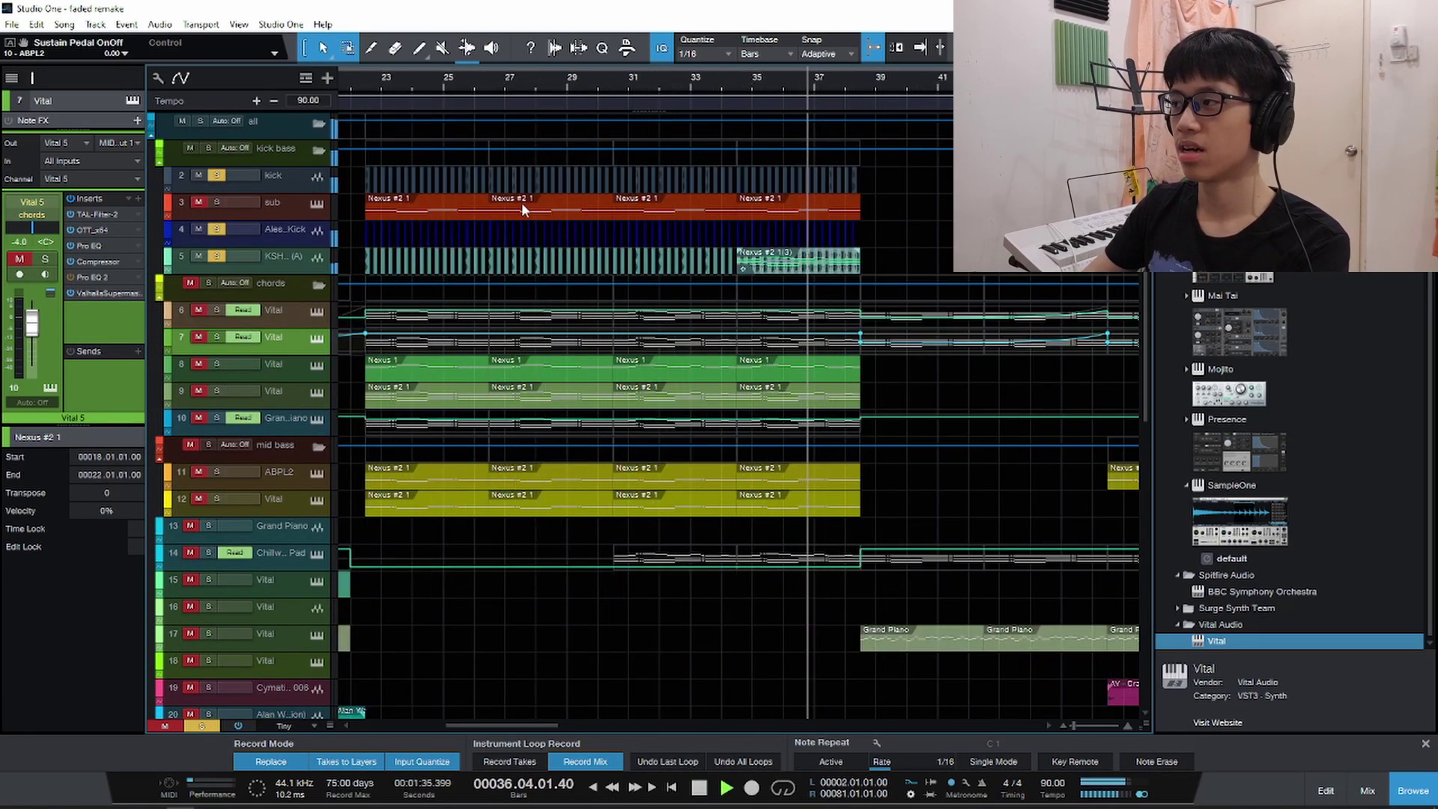
scroll(556, 209, up, 2)
scroll(599, 209, up, 2)
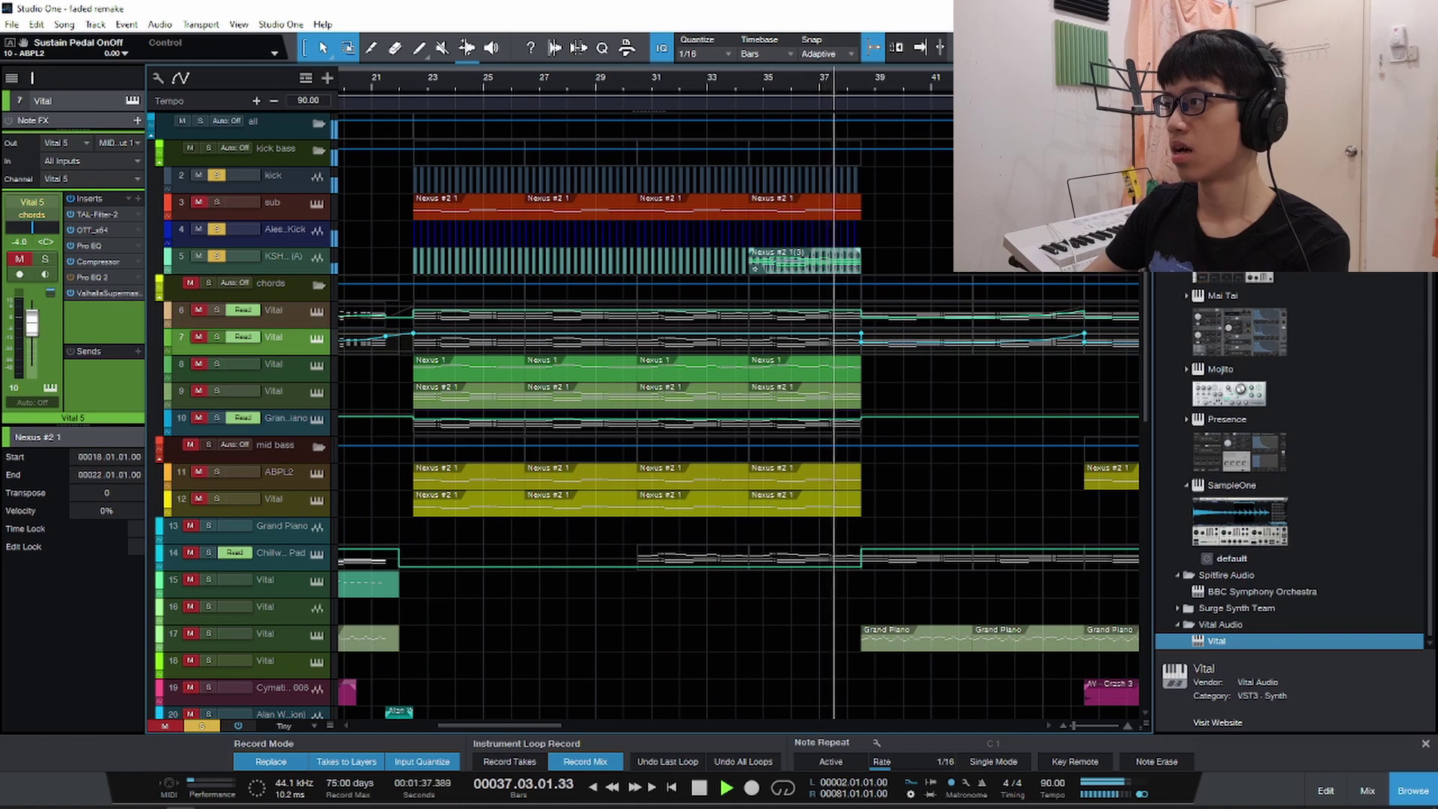
scroll(587, 294, down, 6)
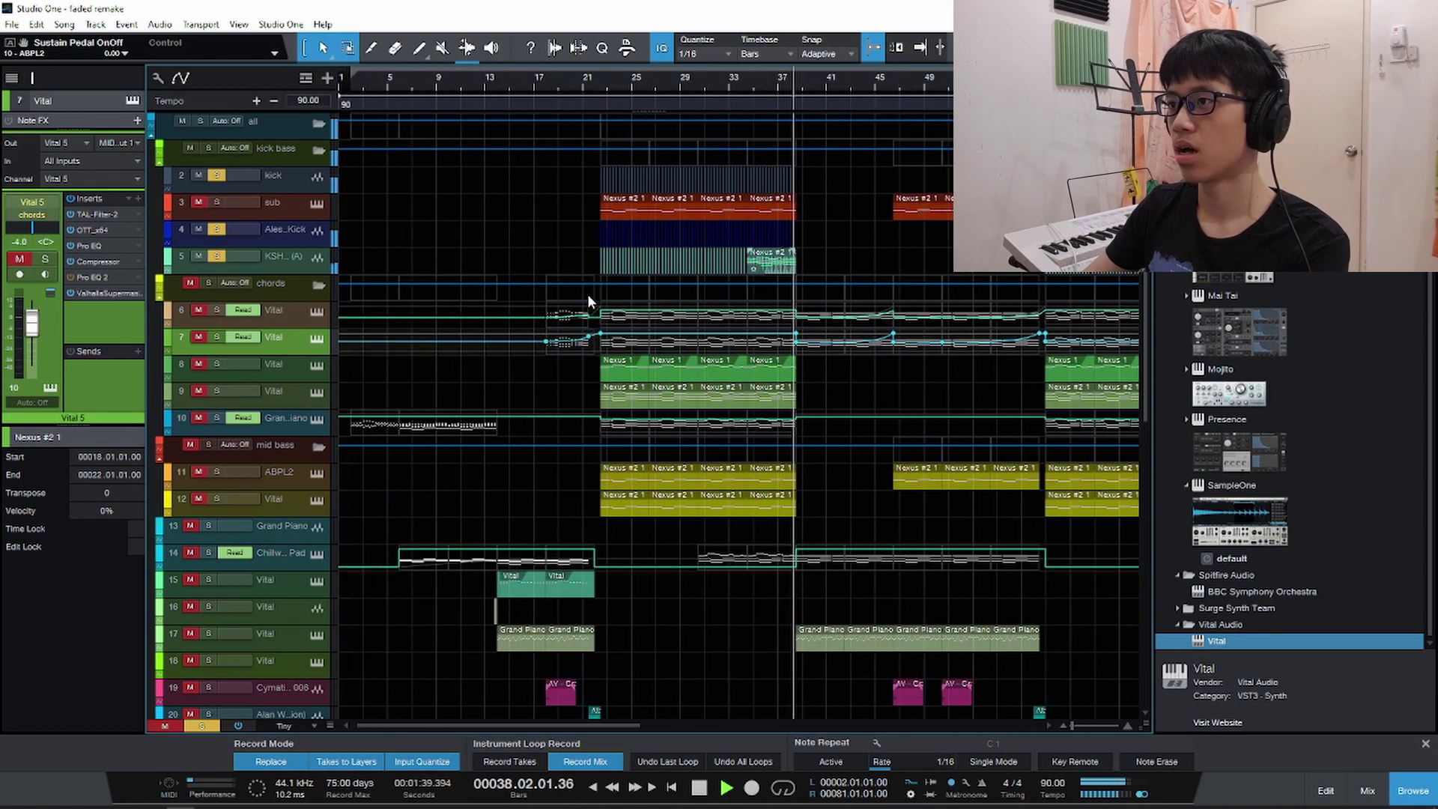
key(space)
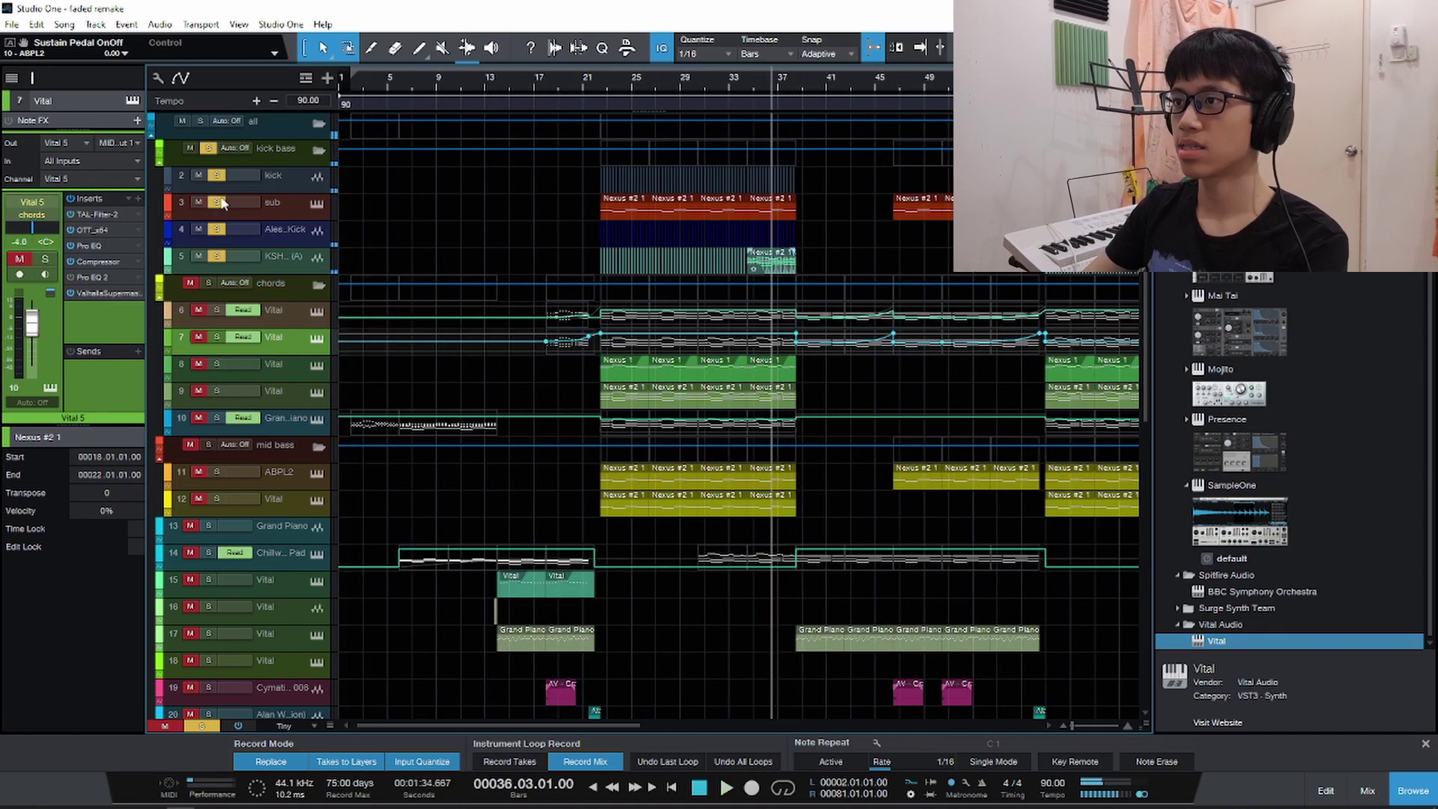
Play the drop from bar 23 with the complete kick bass folder soloed.
click(600, 92)
scroll(600, 91, up, 5)
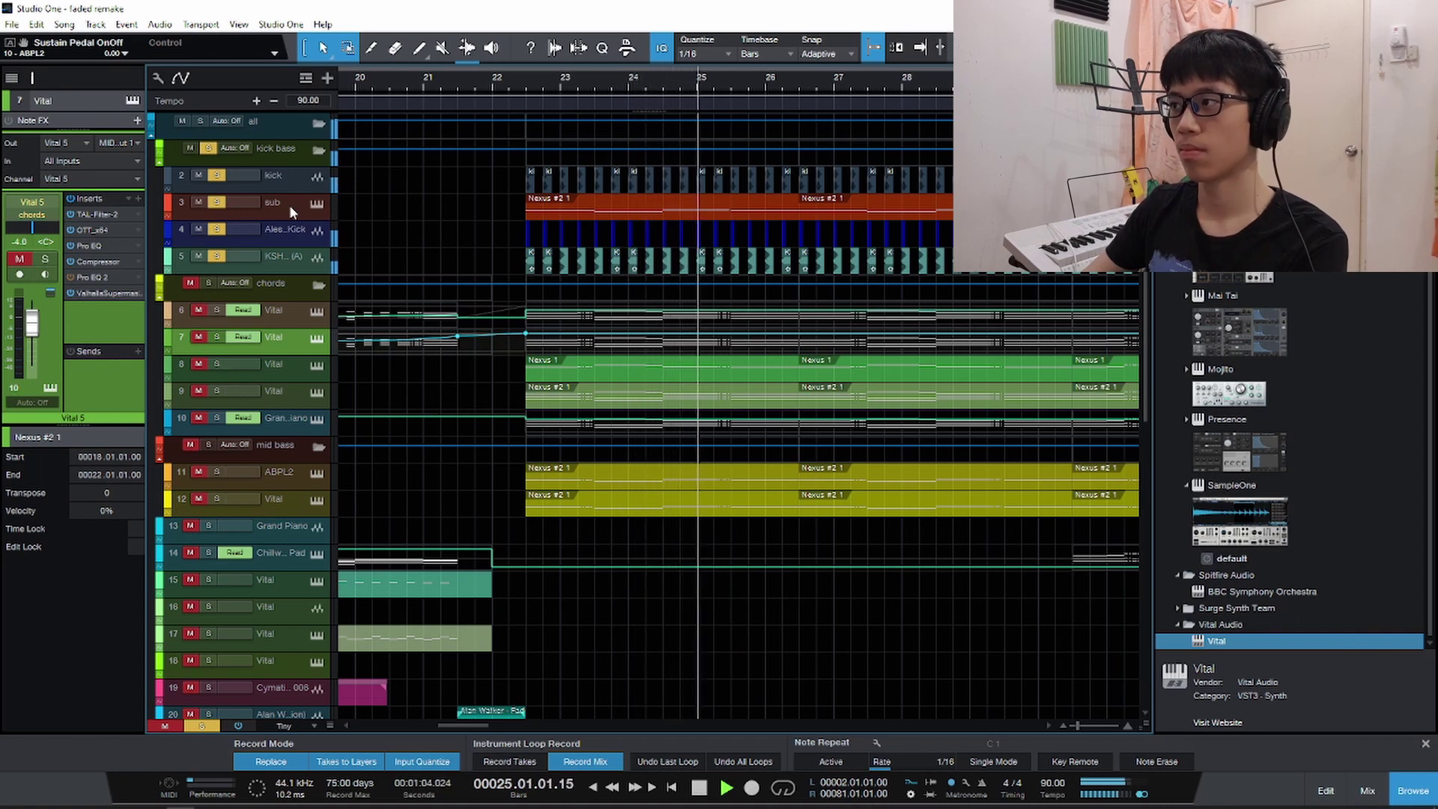
key(space)
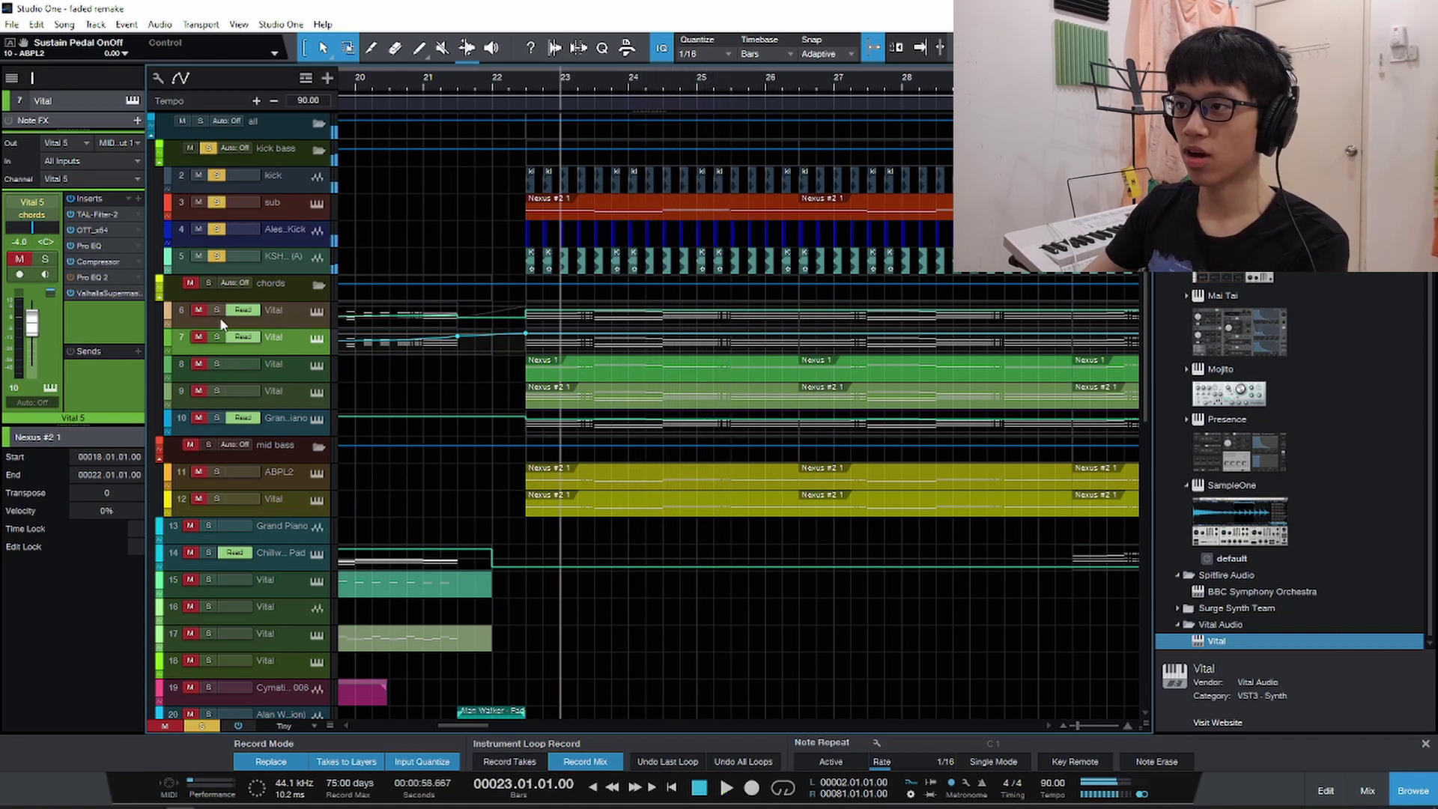
Show the track automation lanes and audition the drop from bar 23 with Vital chord tracks 6 and 7 also soloed.
key(a)
scroll(449, 317, down, 5)
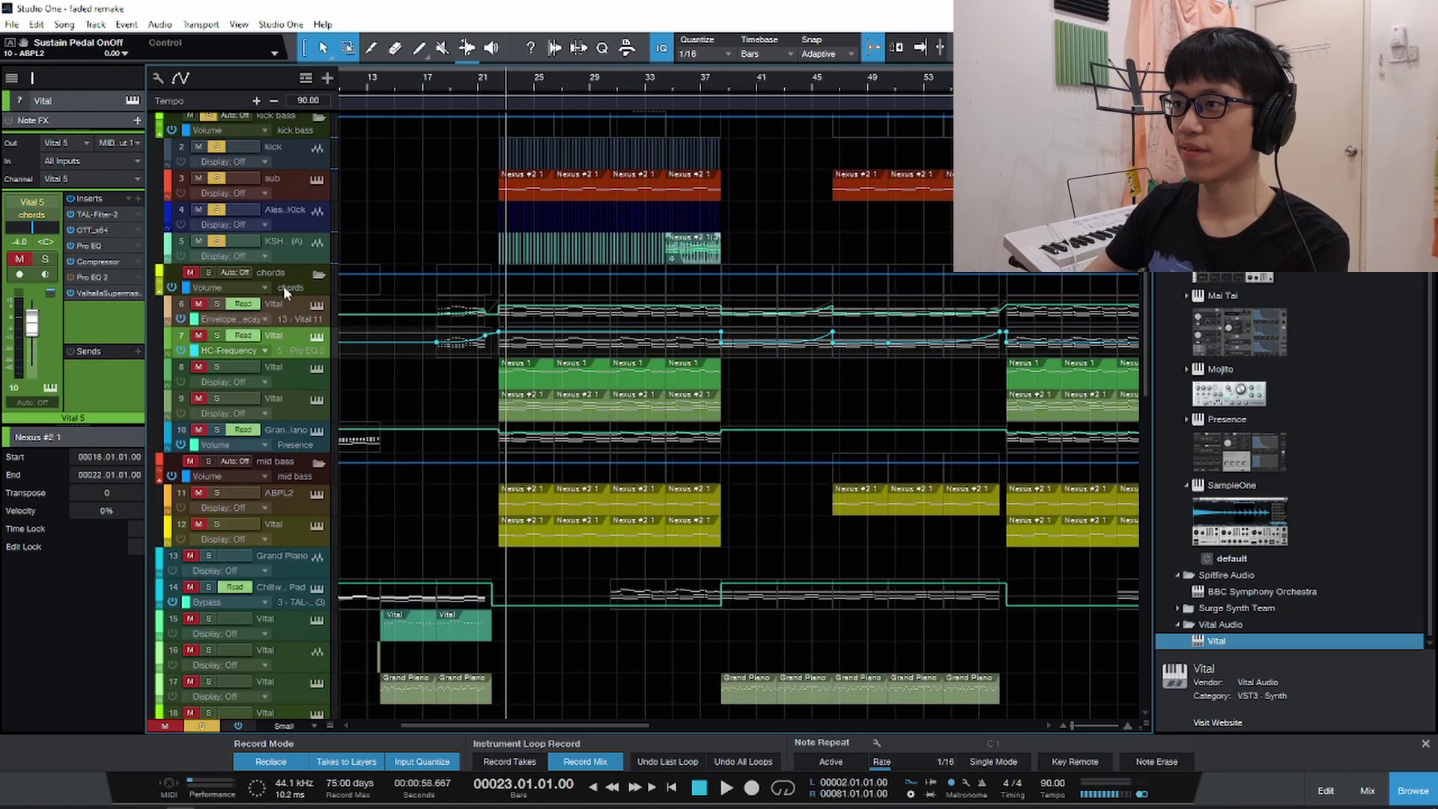
click(217, 304)
click(216, 335)
key(space)
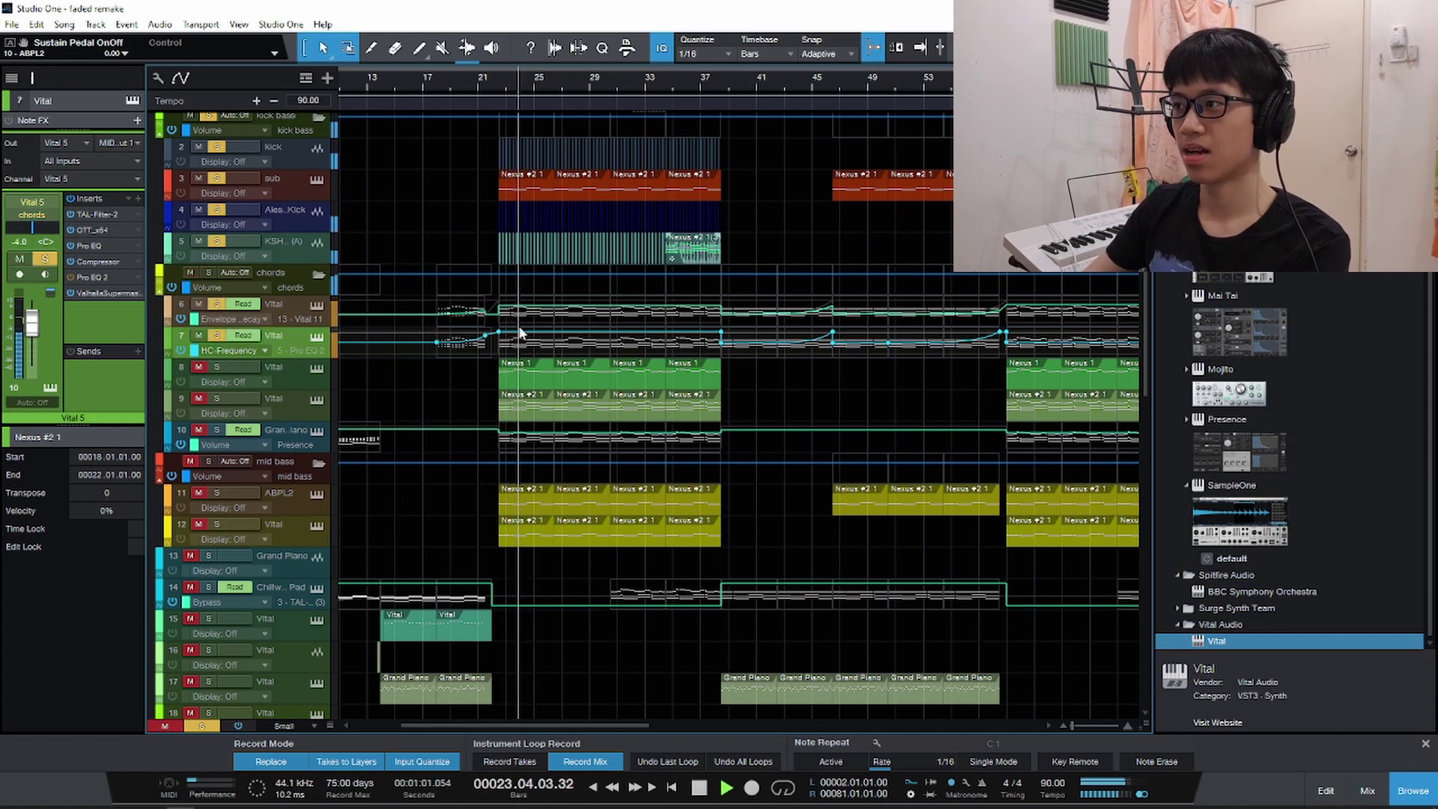
key(space)
View the super duper saw preset of Vital track 9 and audition the drop with that track soloed too.
click(317, 401)
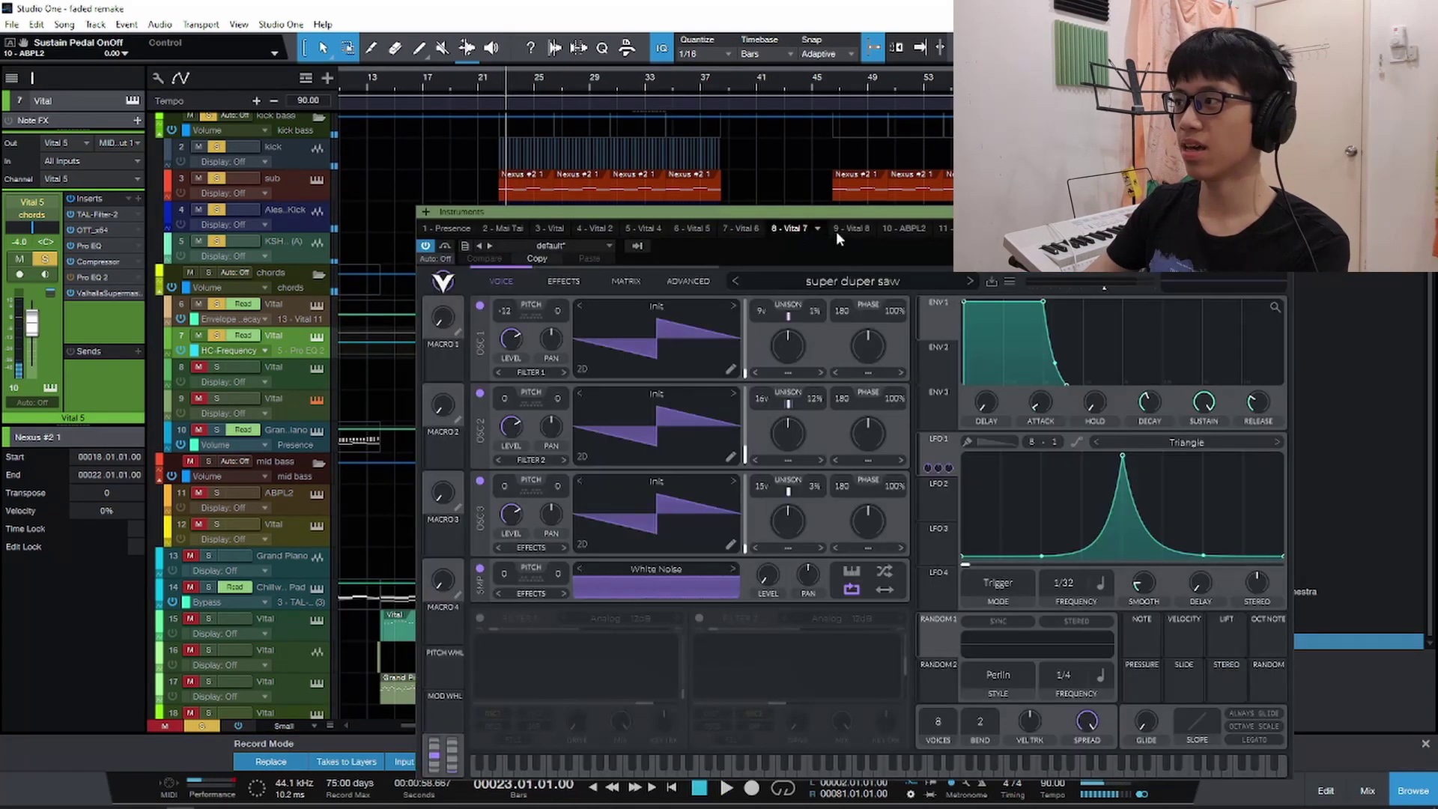
drag(836, 231, 811, 120)
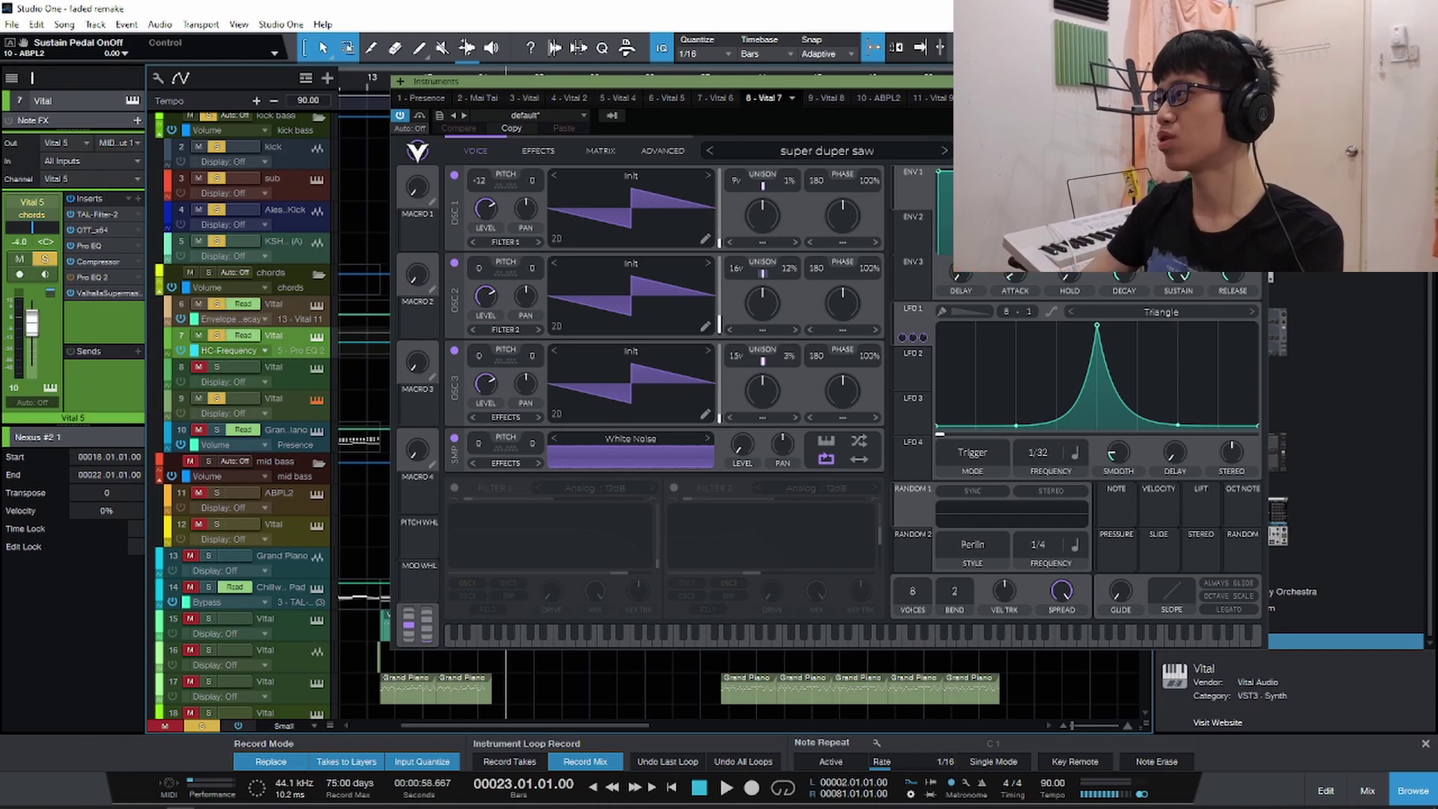
key(F11)
key(space)
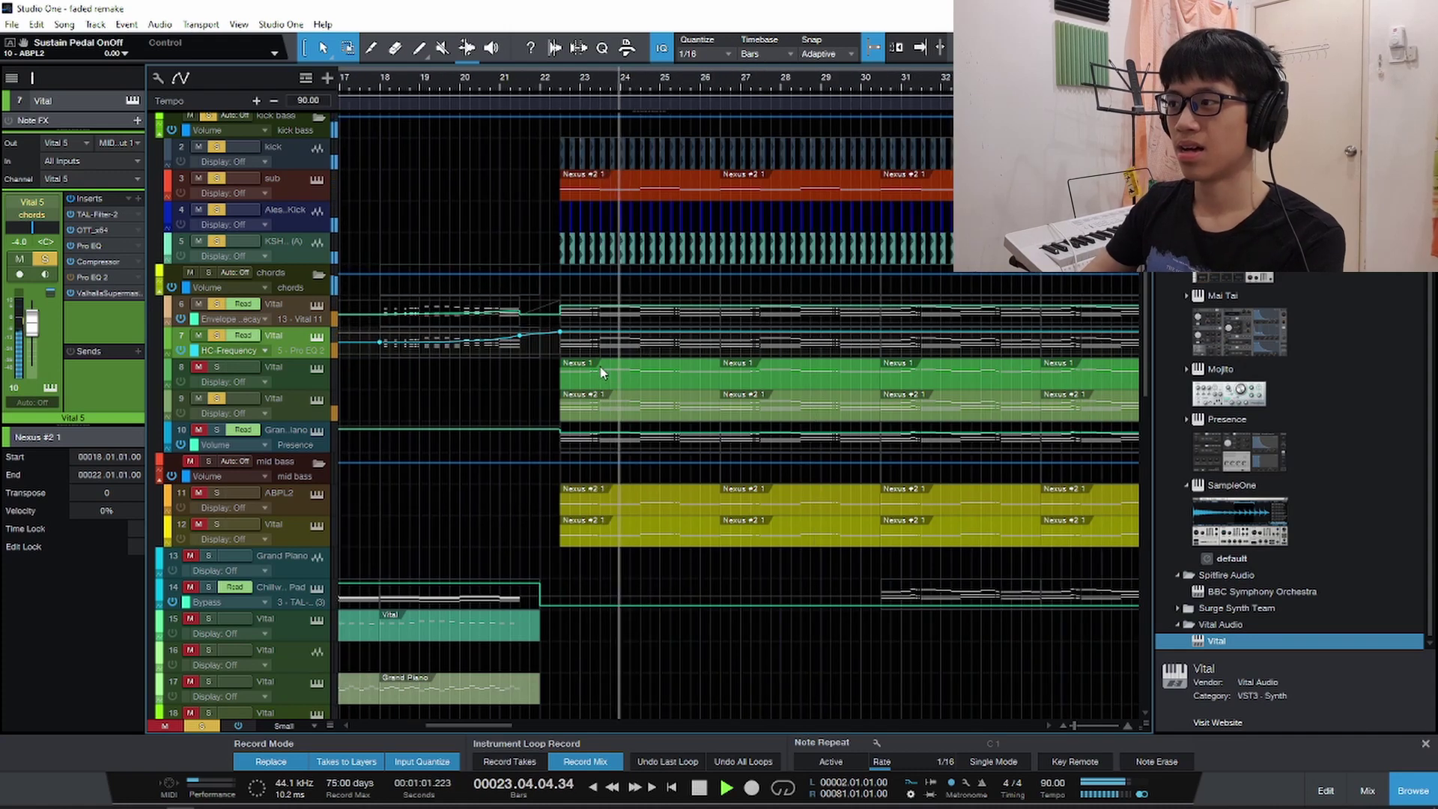
key(space)
Add Vital track 8 to the soloed tracks and play the drop from bar 22.3 with its chord layers.
click(214, 370)
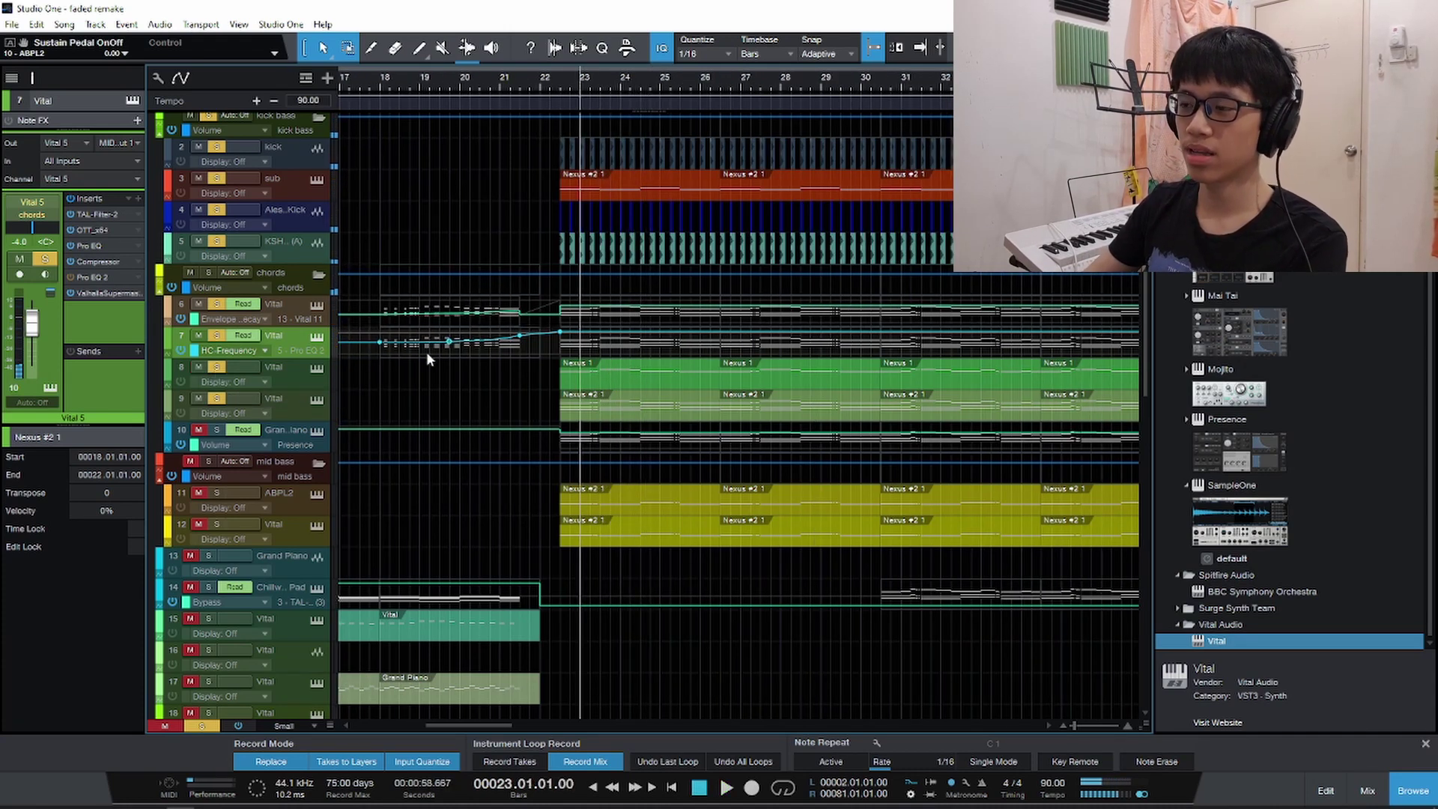
click(448, 341)
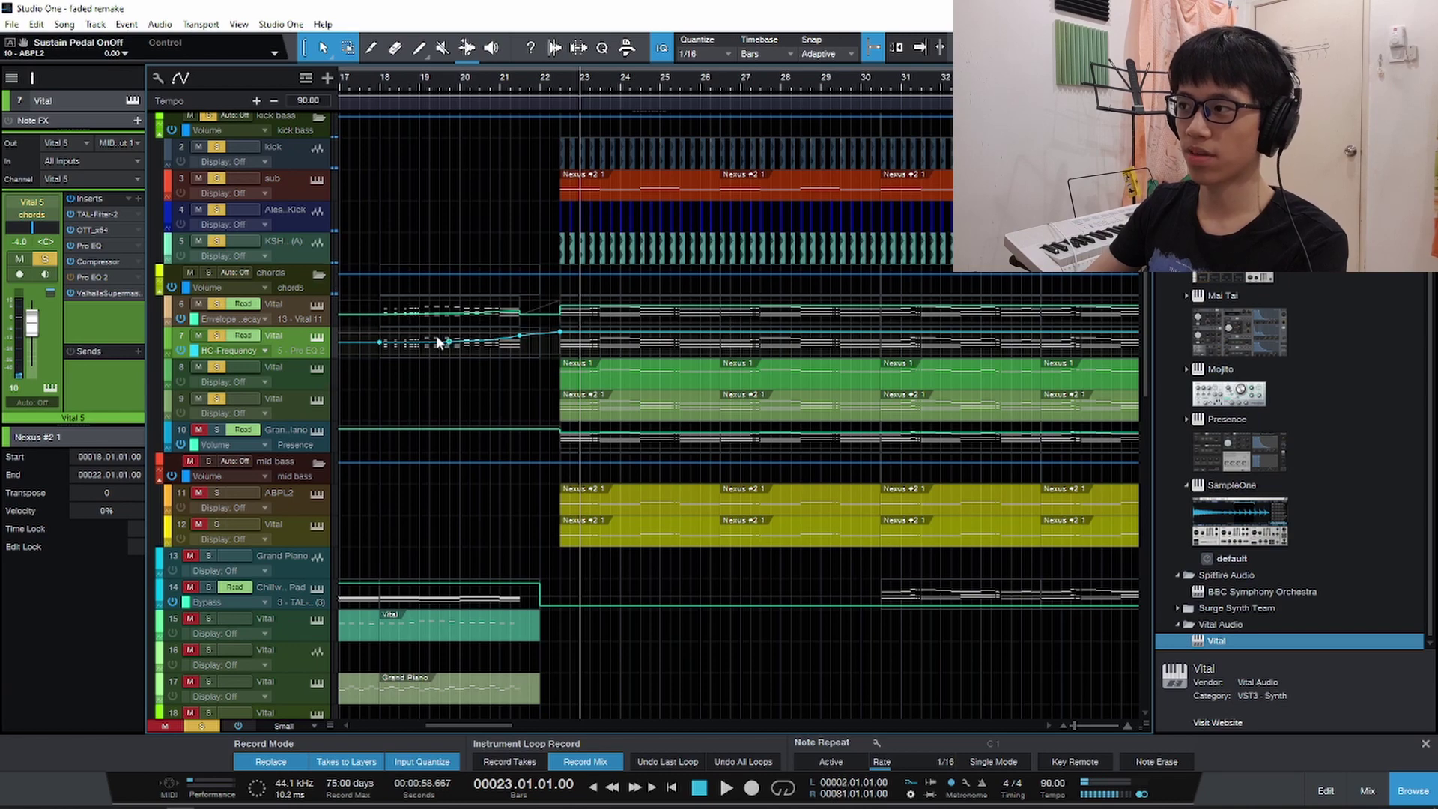
click(558, 87)
key(space)
scroll(550, 279, up, 3)
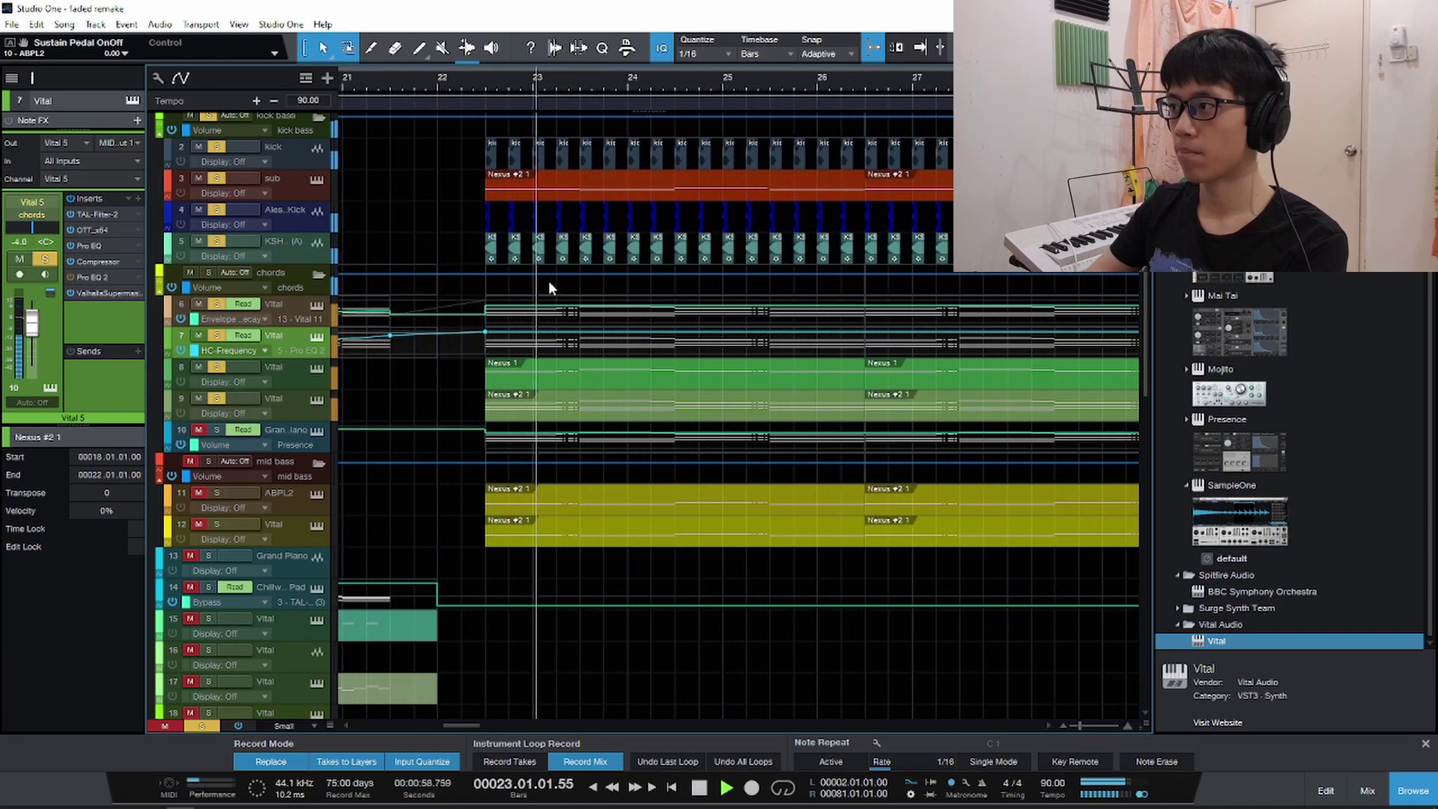
scroll(550, 288, down, 1)
scroll(550, 288, down, 2)
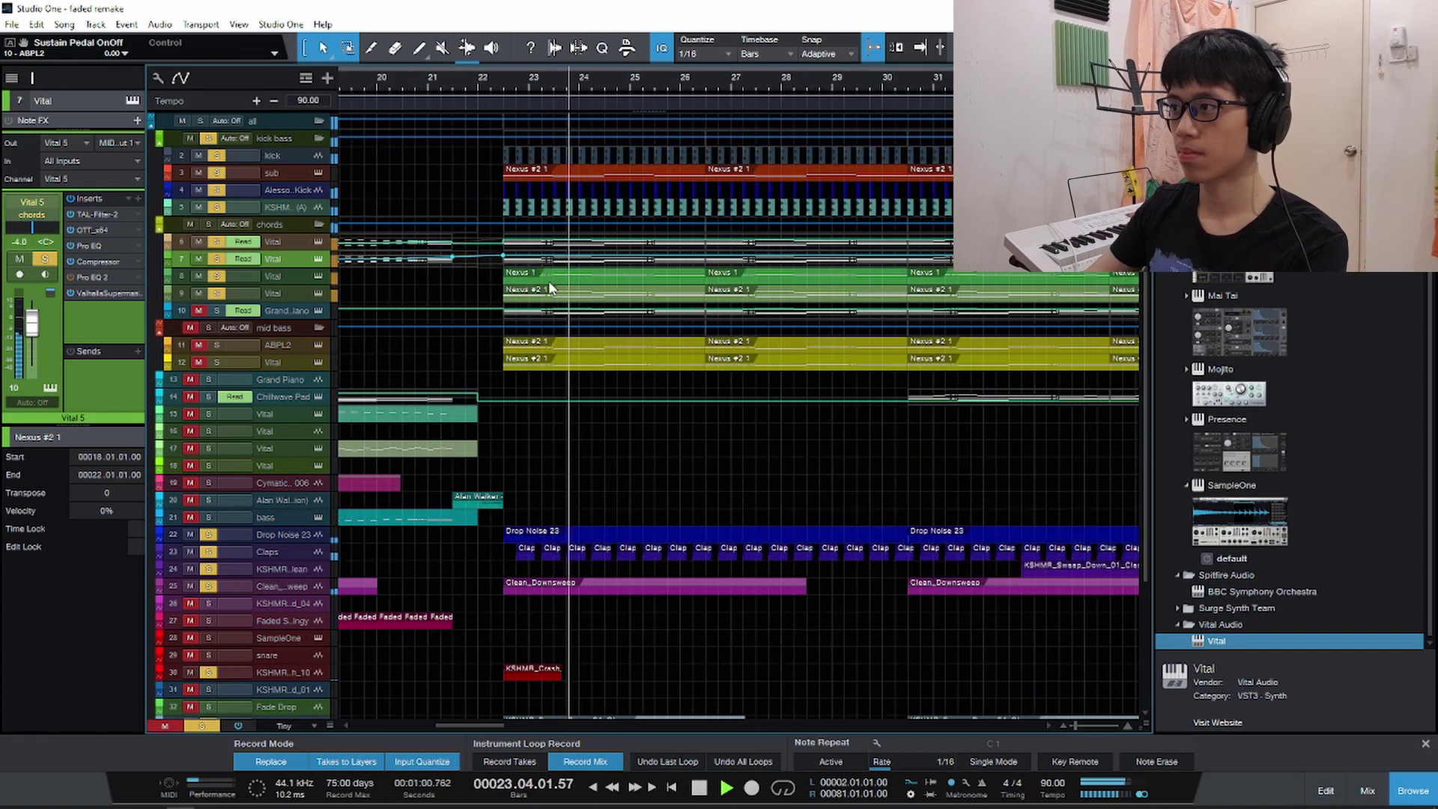
scroll(547, 299, up, 2)
scroll(542, 309, down, 1)
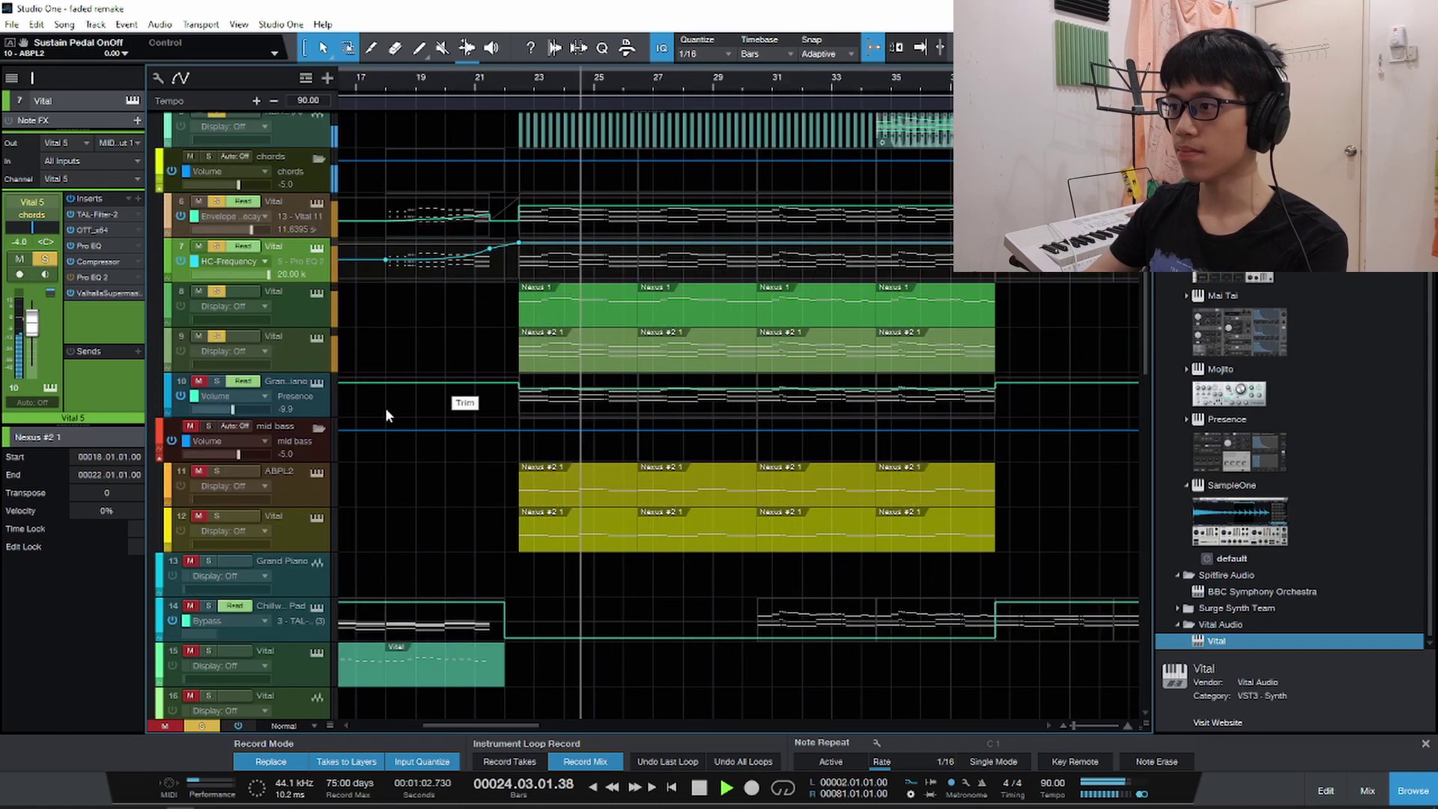
key(space)
Add the mid bass folder to the soloed tracks and play the drop from bar 22.3.
click(218, 472)
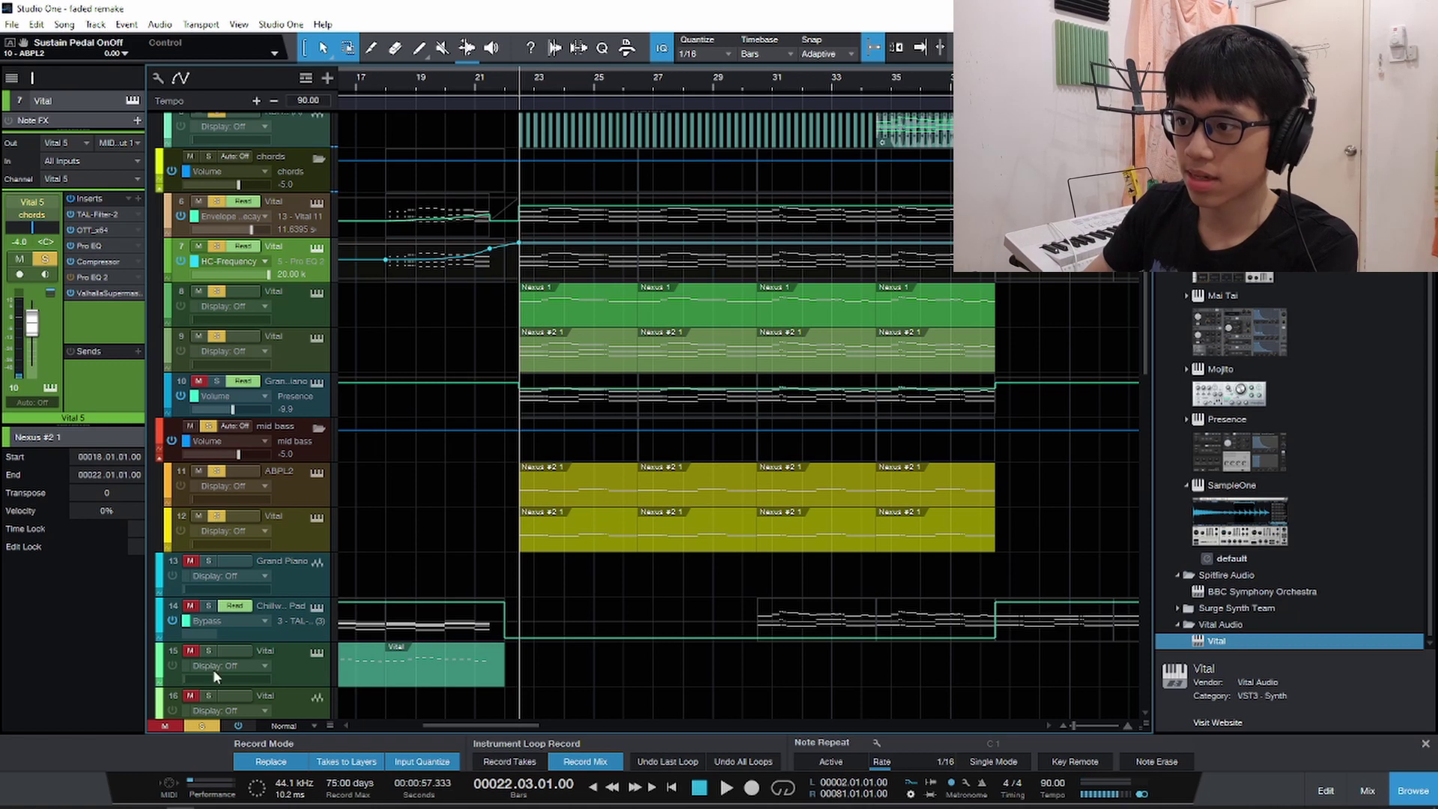
key(space)
key(space)
Clear the solo from all tracks and play the full drop from bar 22.3 while viewing its arrangement.
alt+click(211, 427)
key(w)
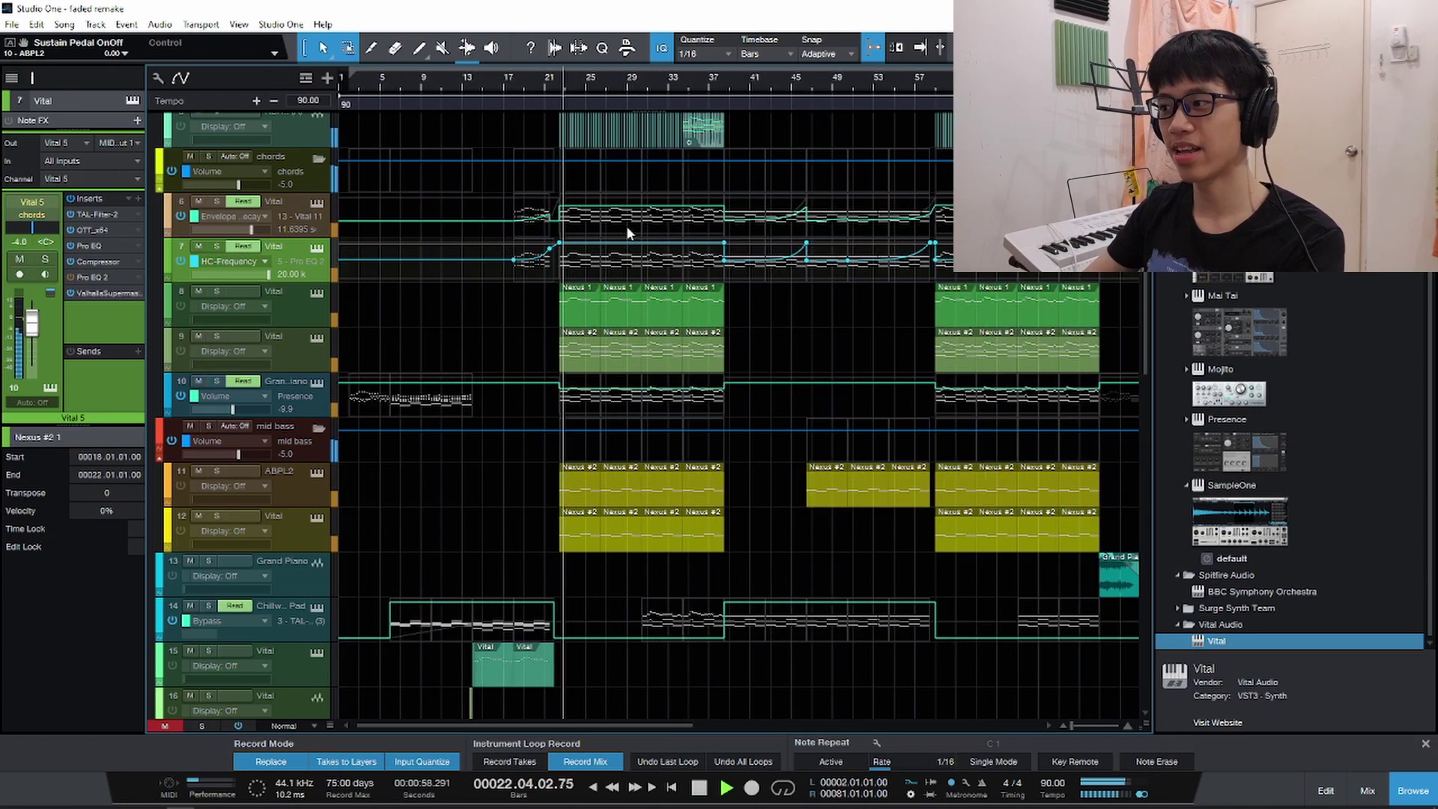
key(shift+w)
key(shift+e)
key(space)
key(space)
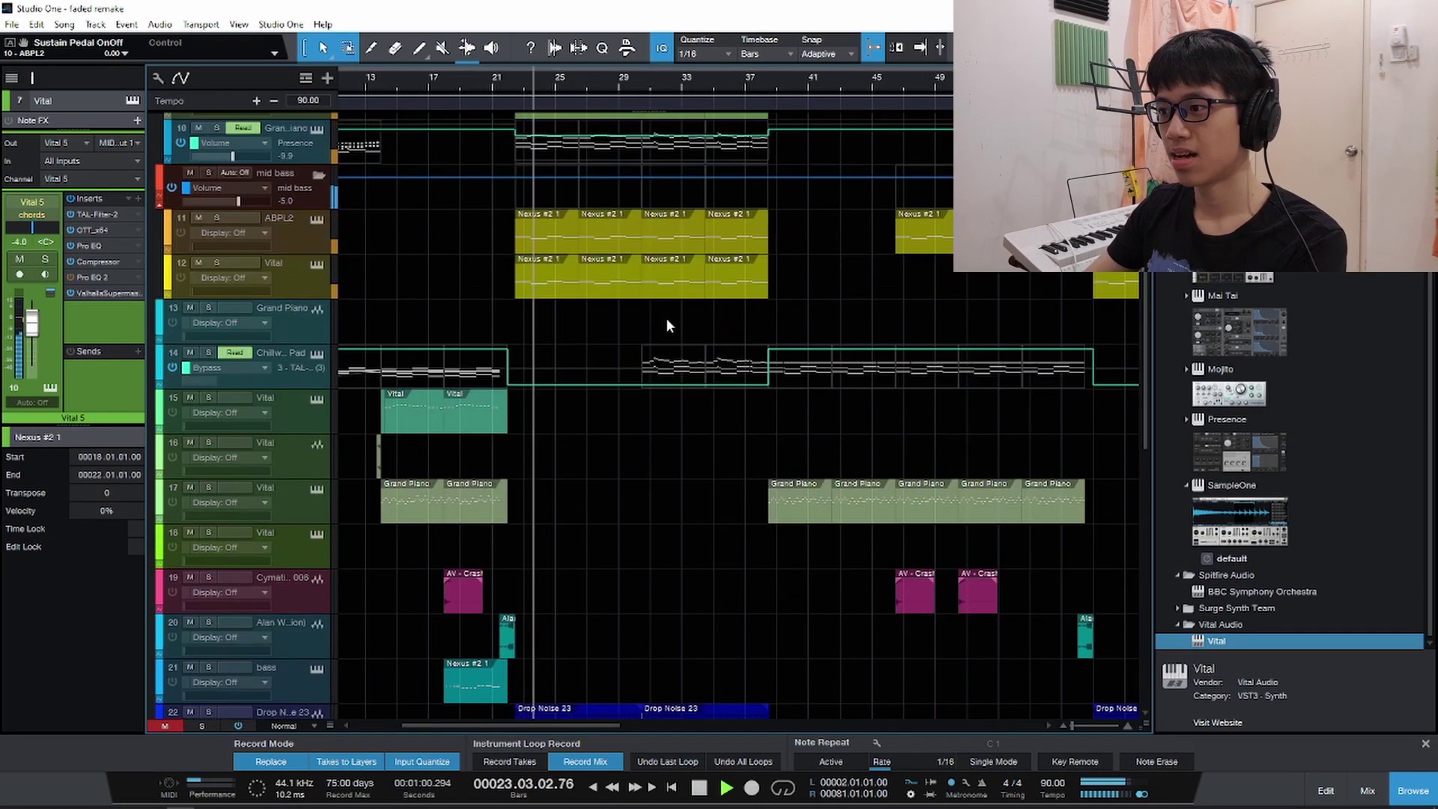
scroll(667, 324, down, 2)
key(space)
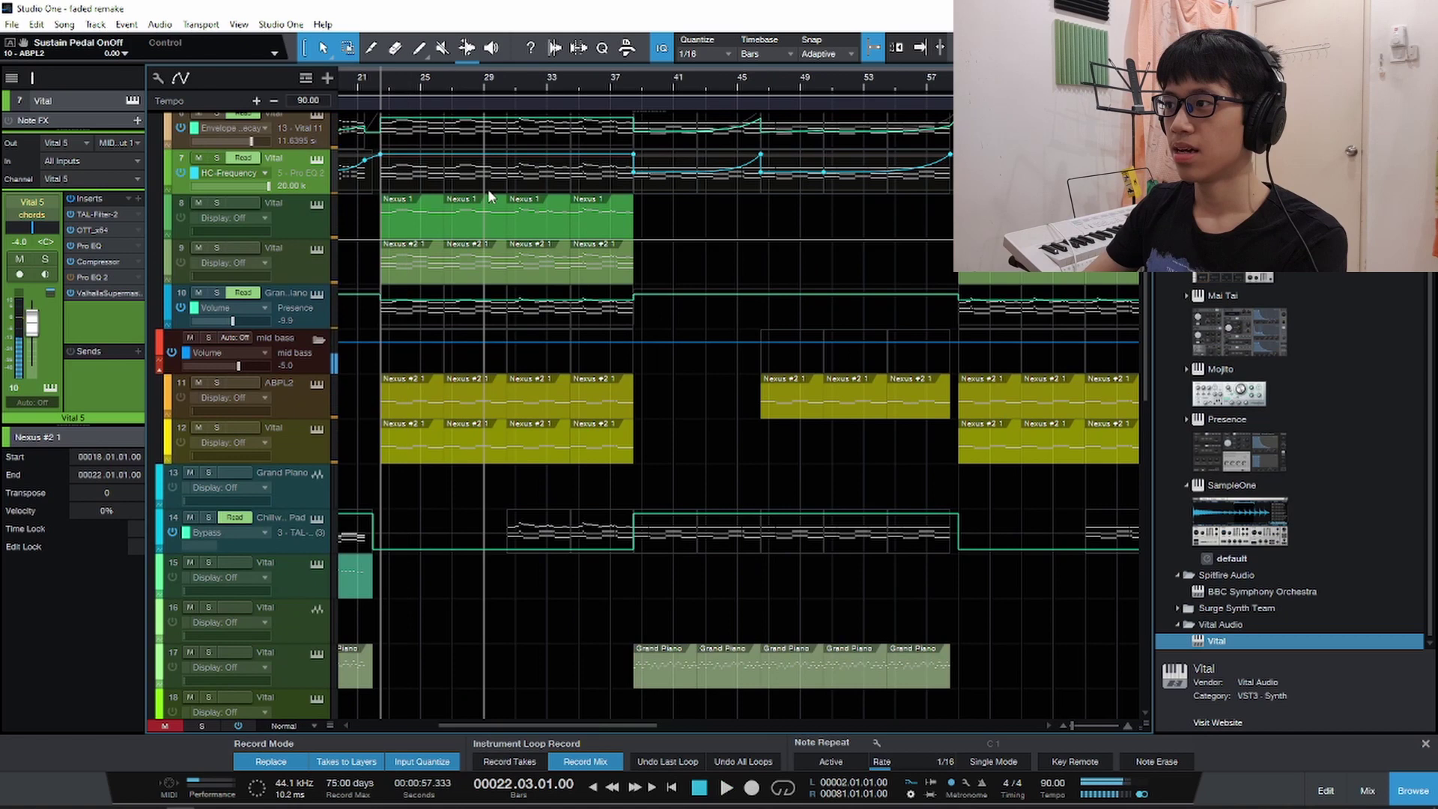
Solo the Chillwave Pad track and audition it from bar 30.3.
click(508, 78)
key(e)
key(e)
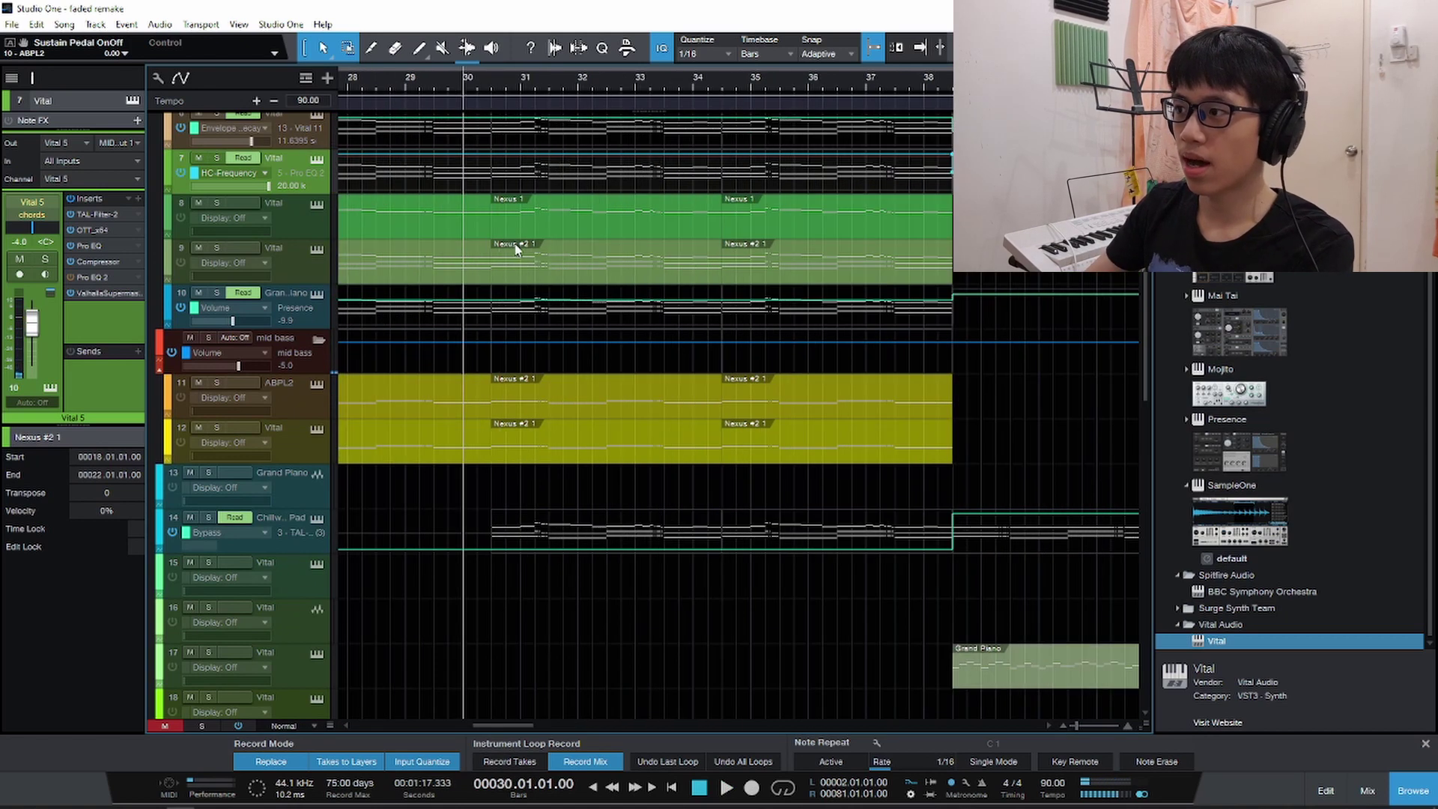
key(w)
key(w)
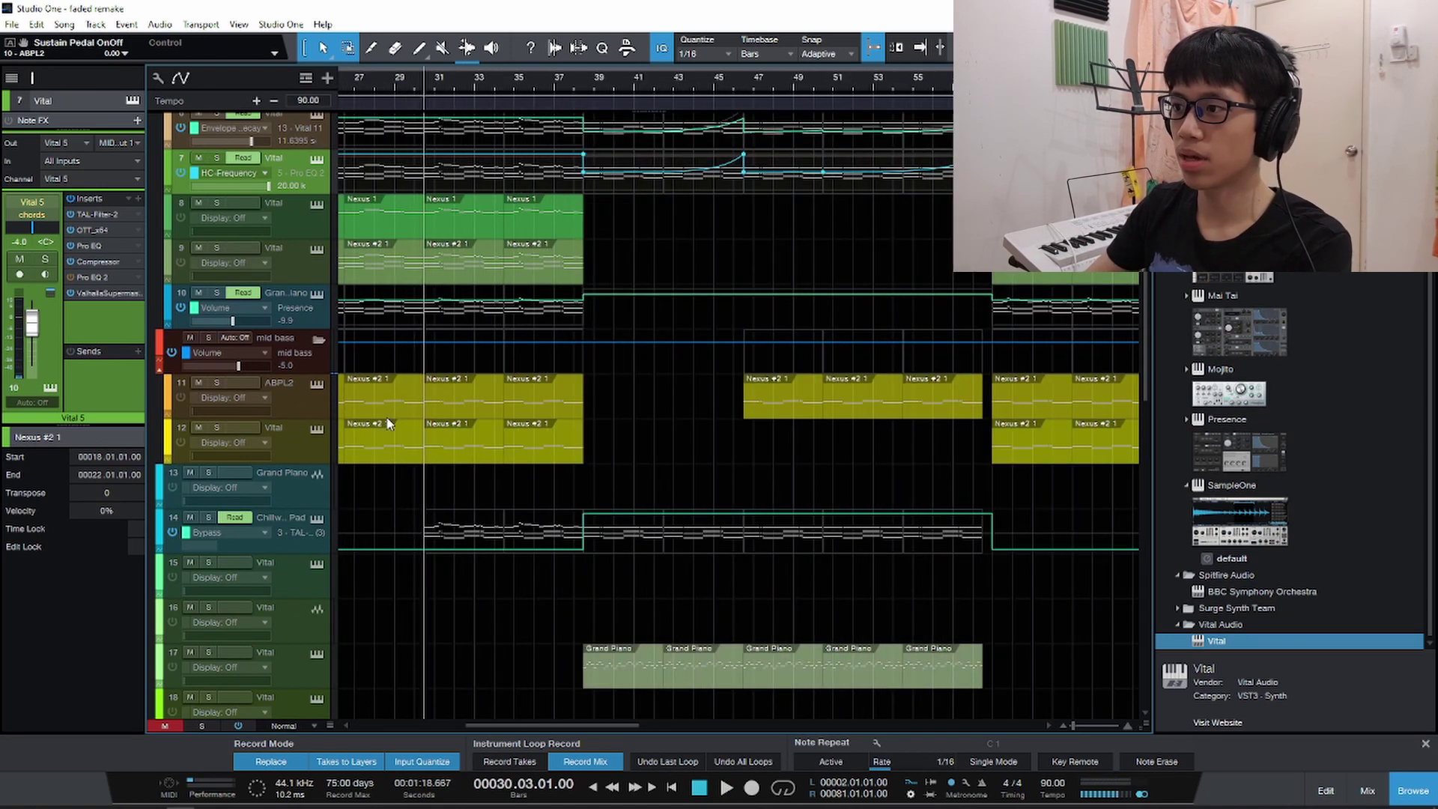
click(210, 518)
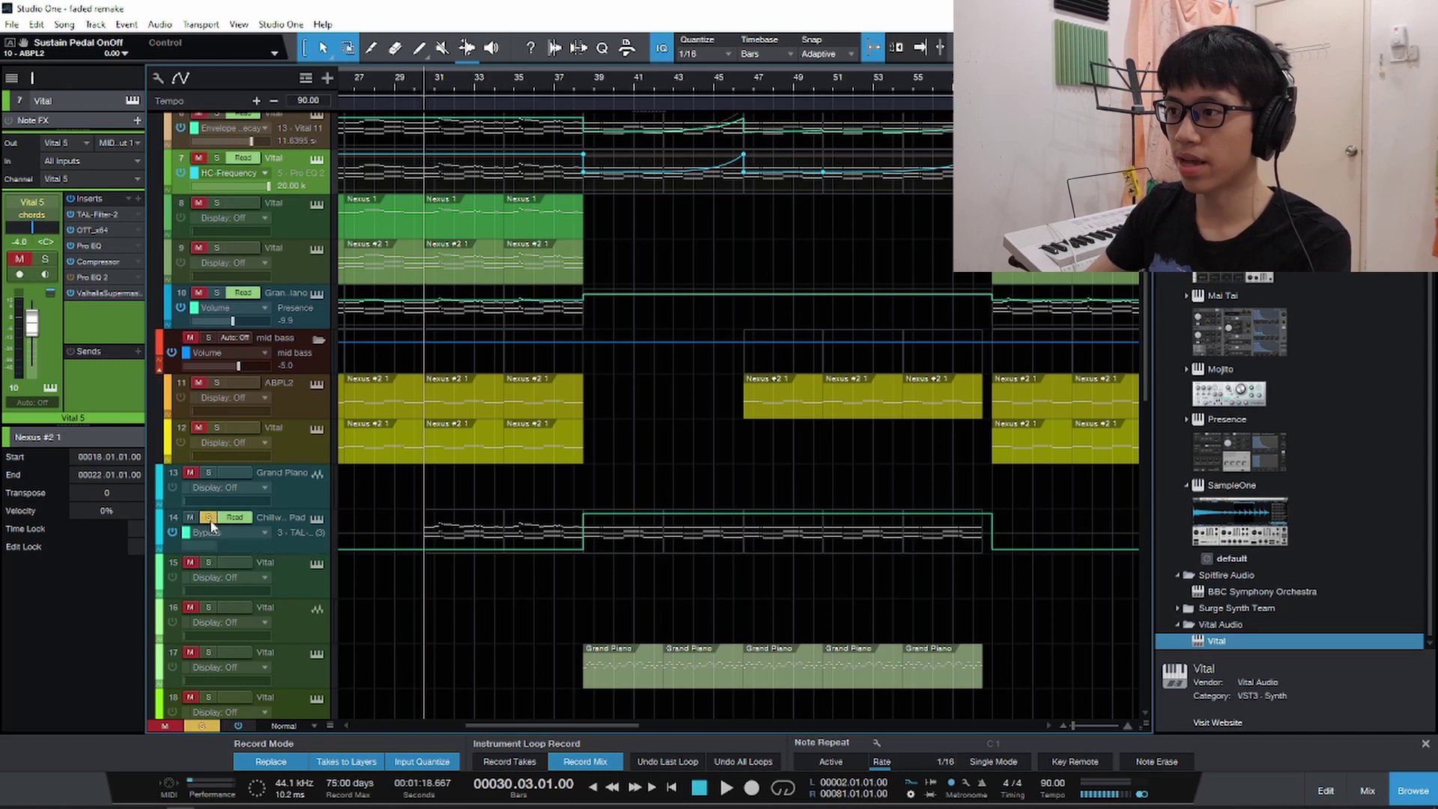
key(space)
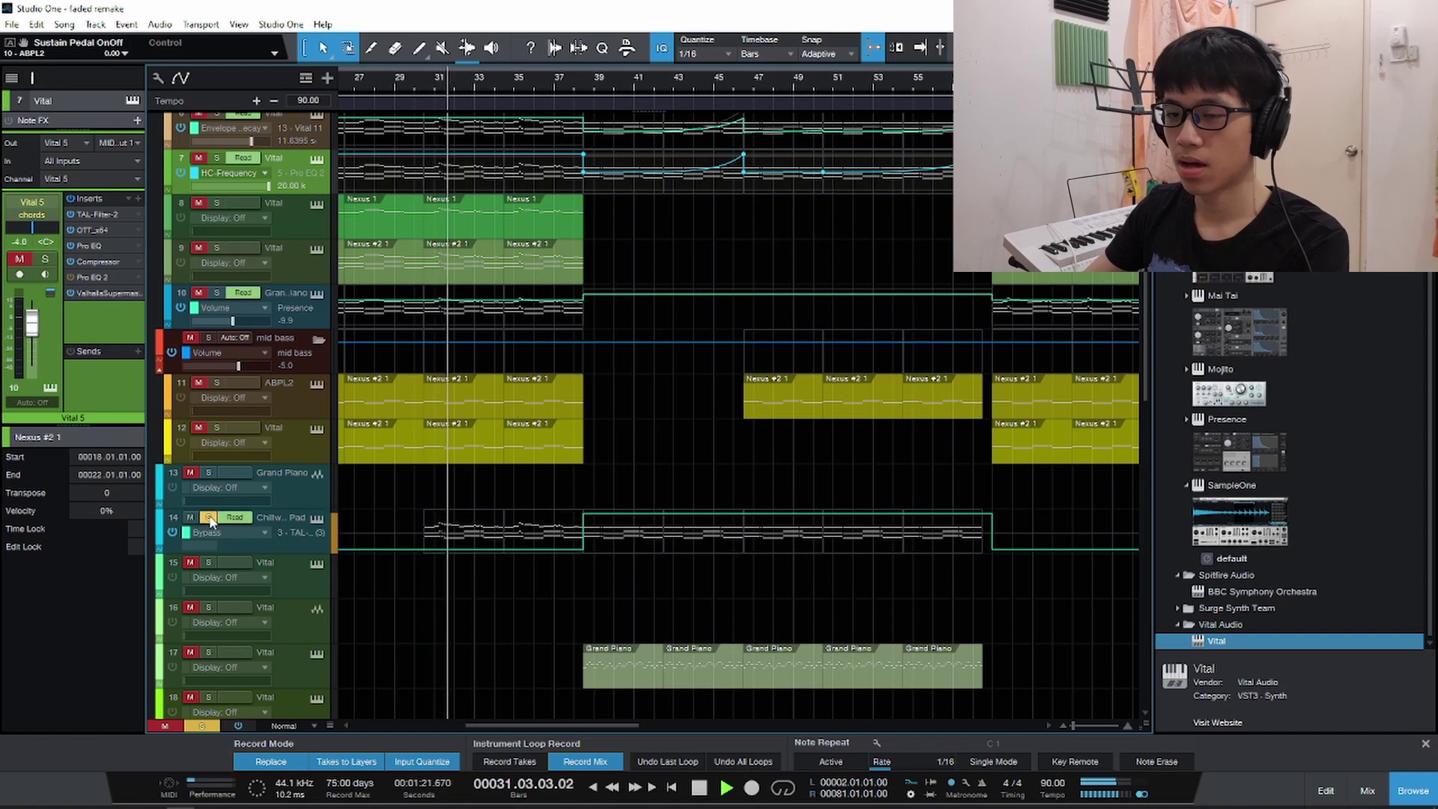
key(space)
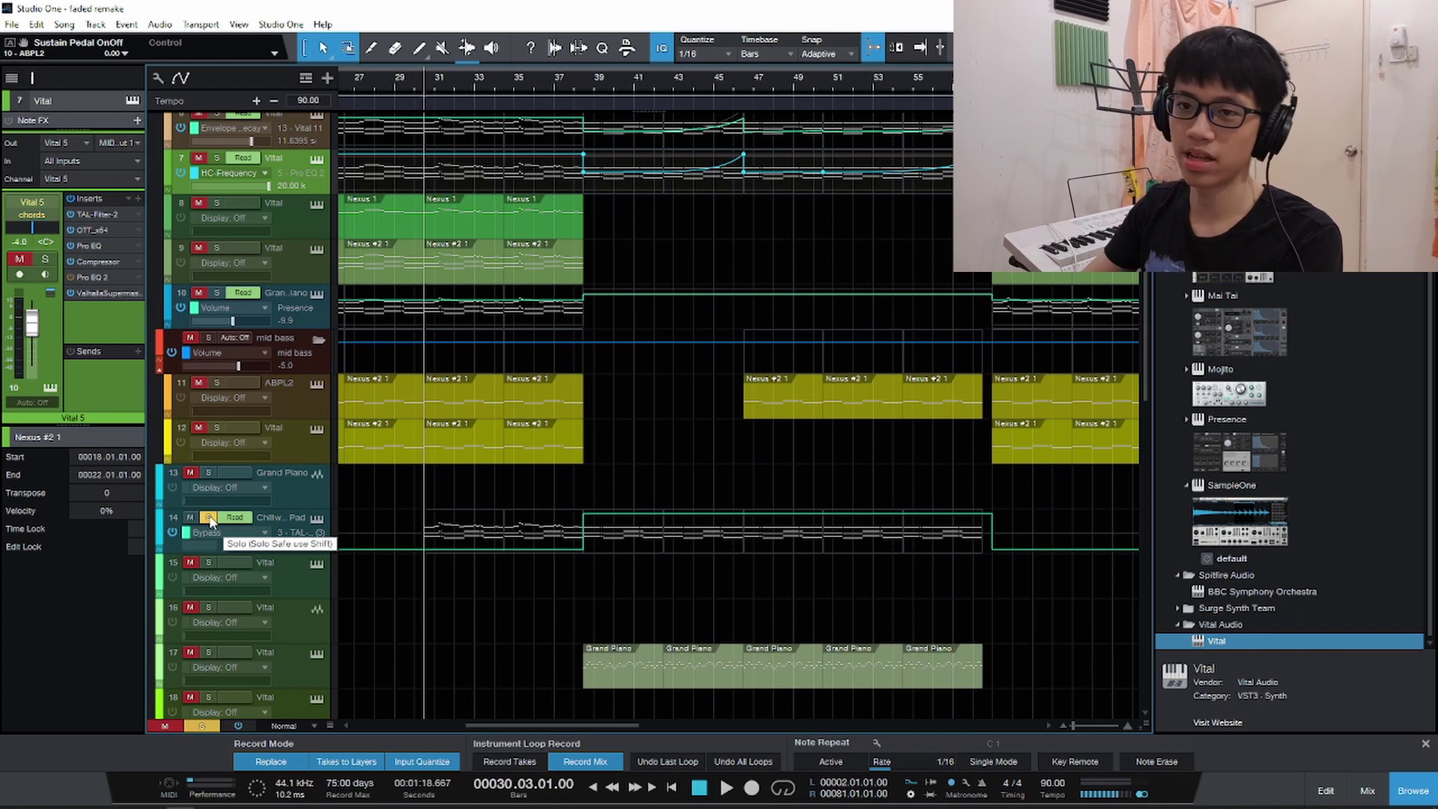
Clear the Chillwave Pad solo and play the drop's second half from bar 30.3 with all tracks in overview.
click(210, 518)
key(w)
key(shift+w)
key(space)
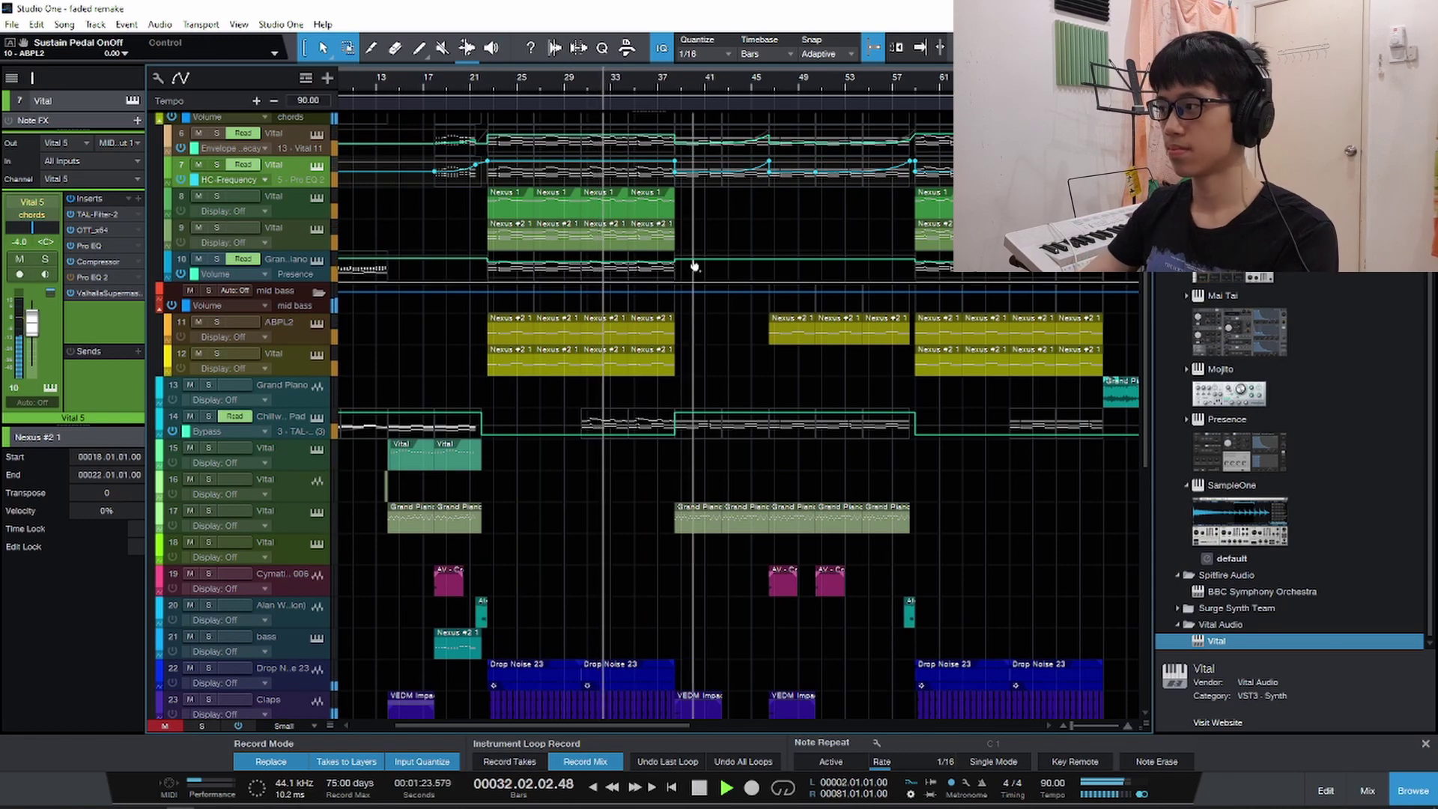
key(shift+w)
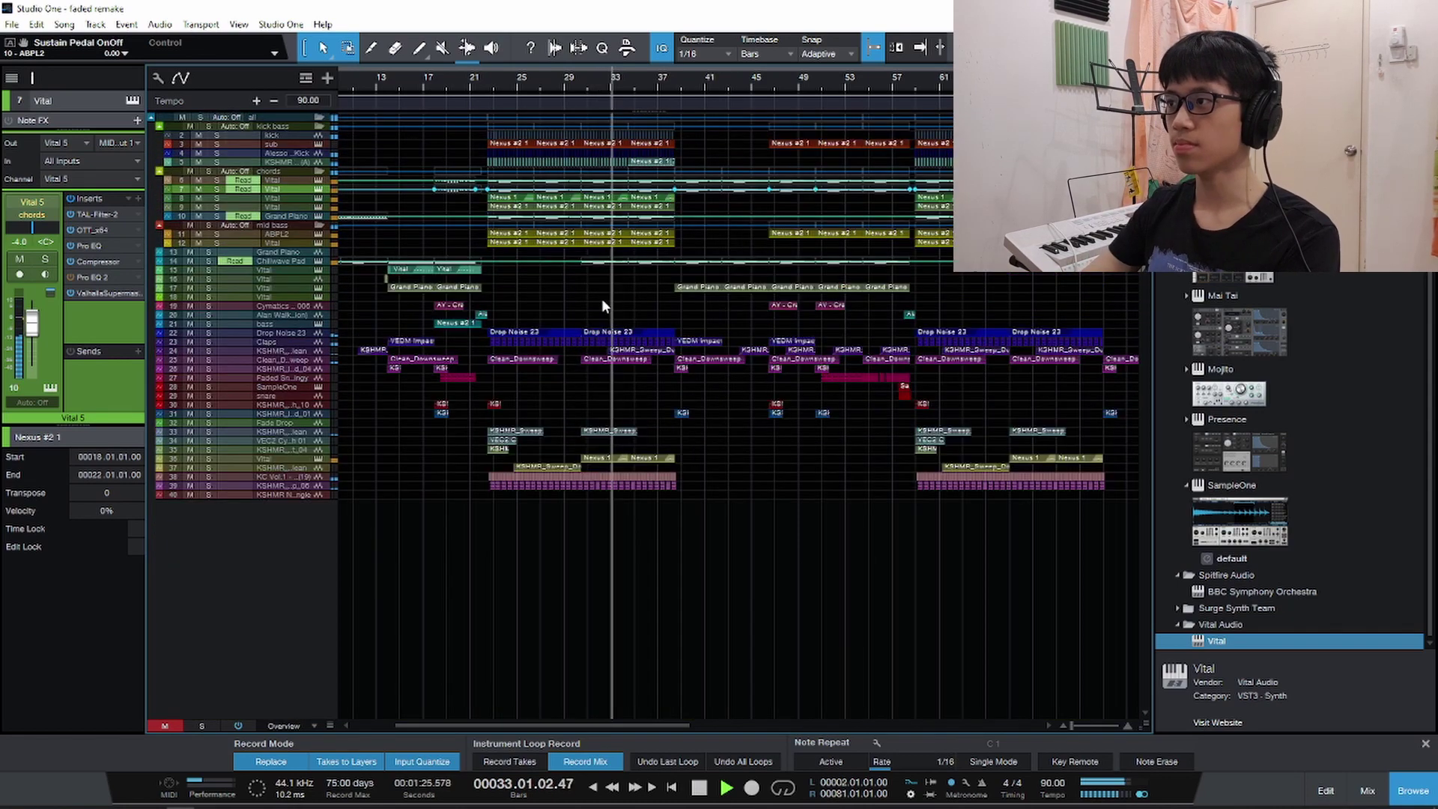
Examine the arrangement from the drop's second half into the section after bar 38 during playback, then stop playback.
scroll(602, 300, up, 5)
scroll(603, 300, down, 4)
scroll(603, 301, up, 3)
scroll(604, 300, down, 3)
scroll(654, 294, up, 4)
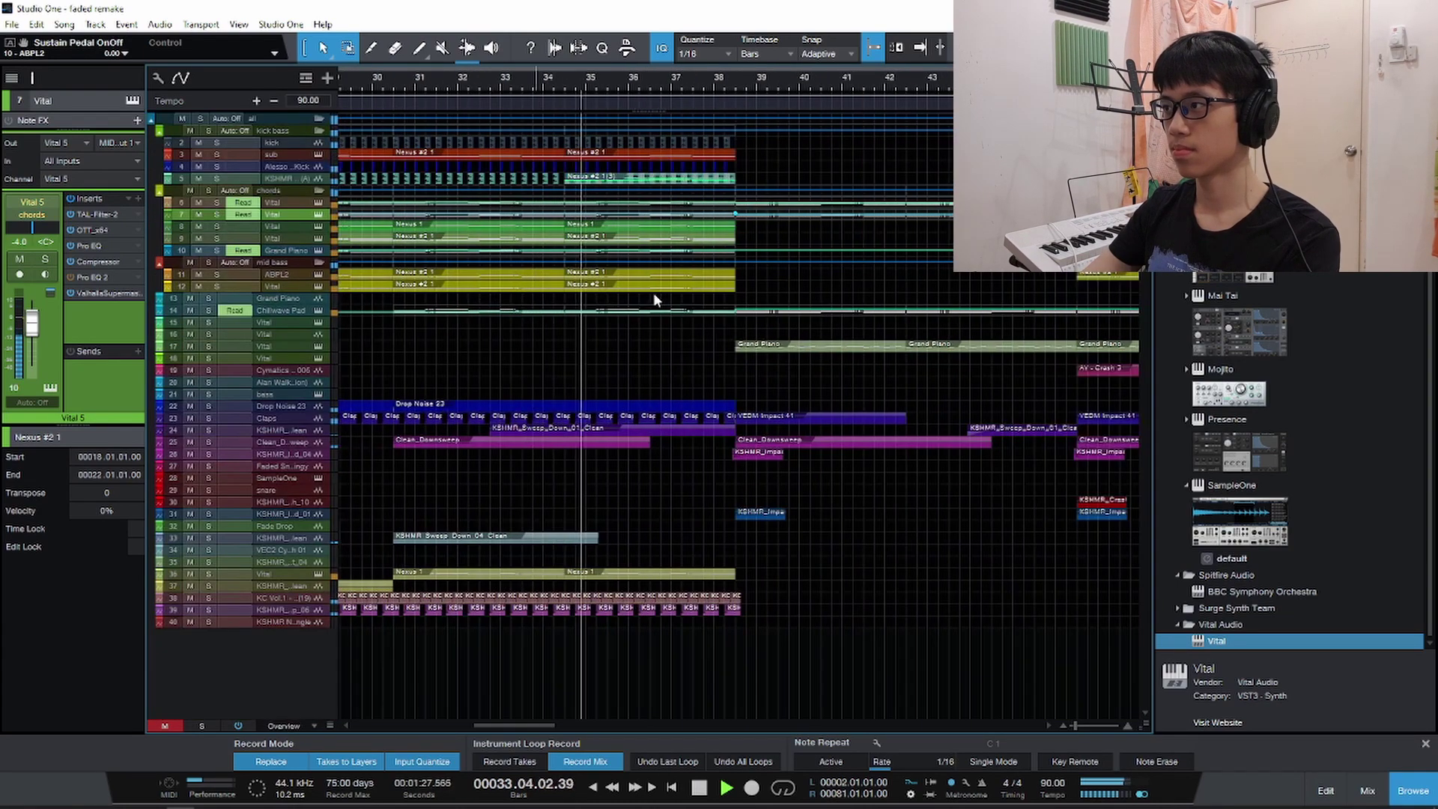
scroll(654, 300, down, 3)
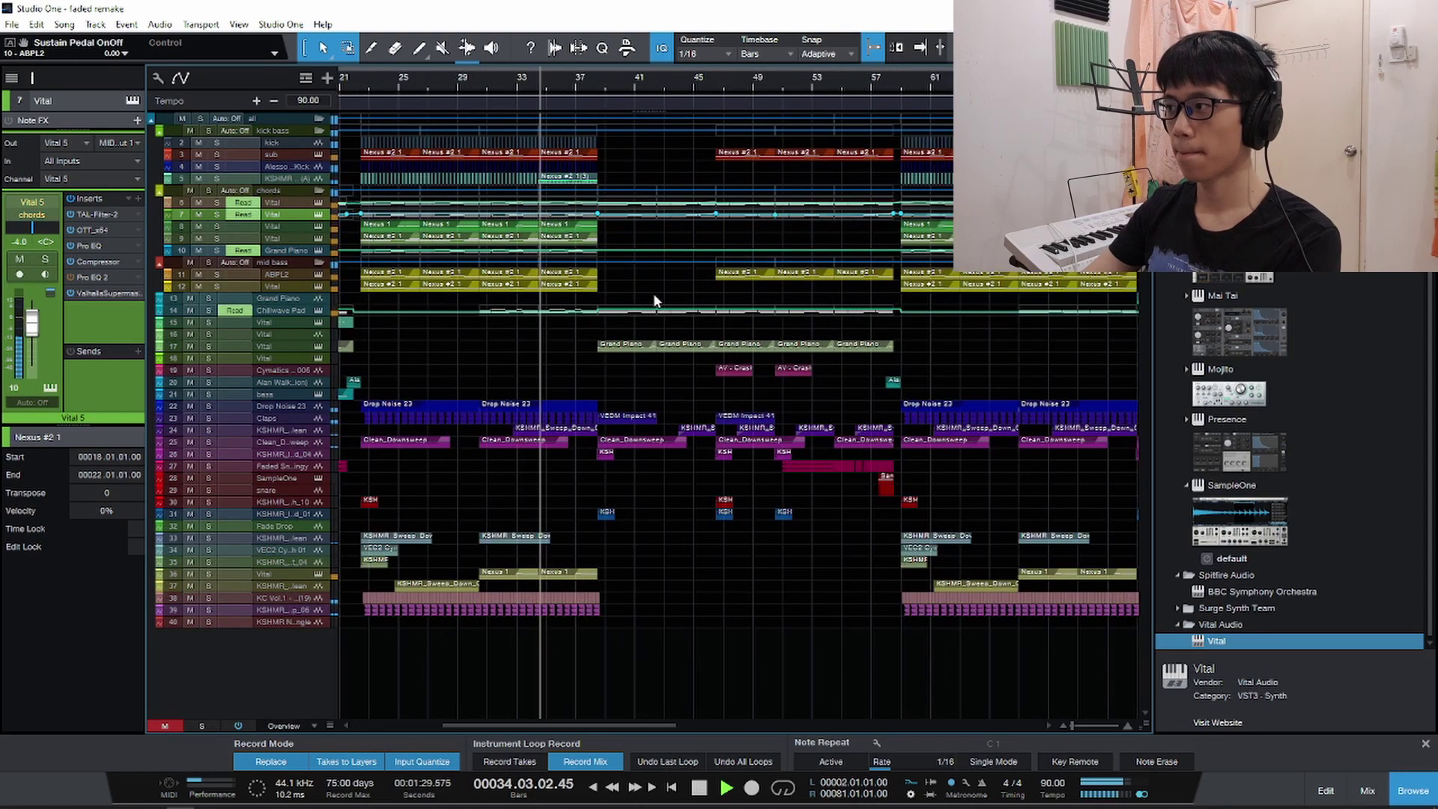
scroll(653, 300, up, 2)
scroll(654, 299, up, 2)
scroll(654, 300, down, 1)
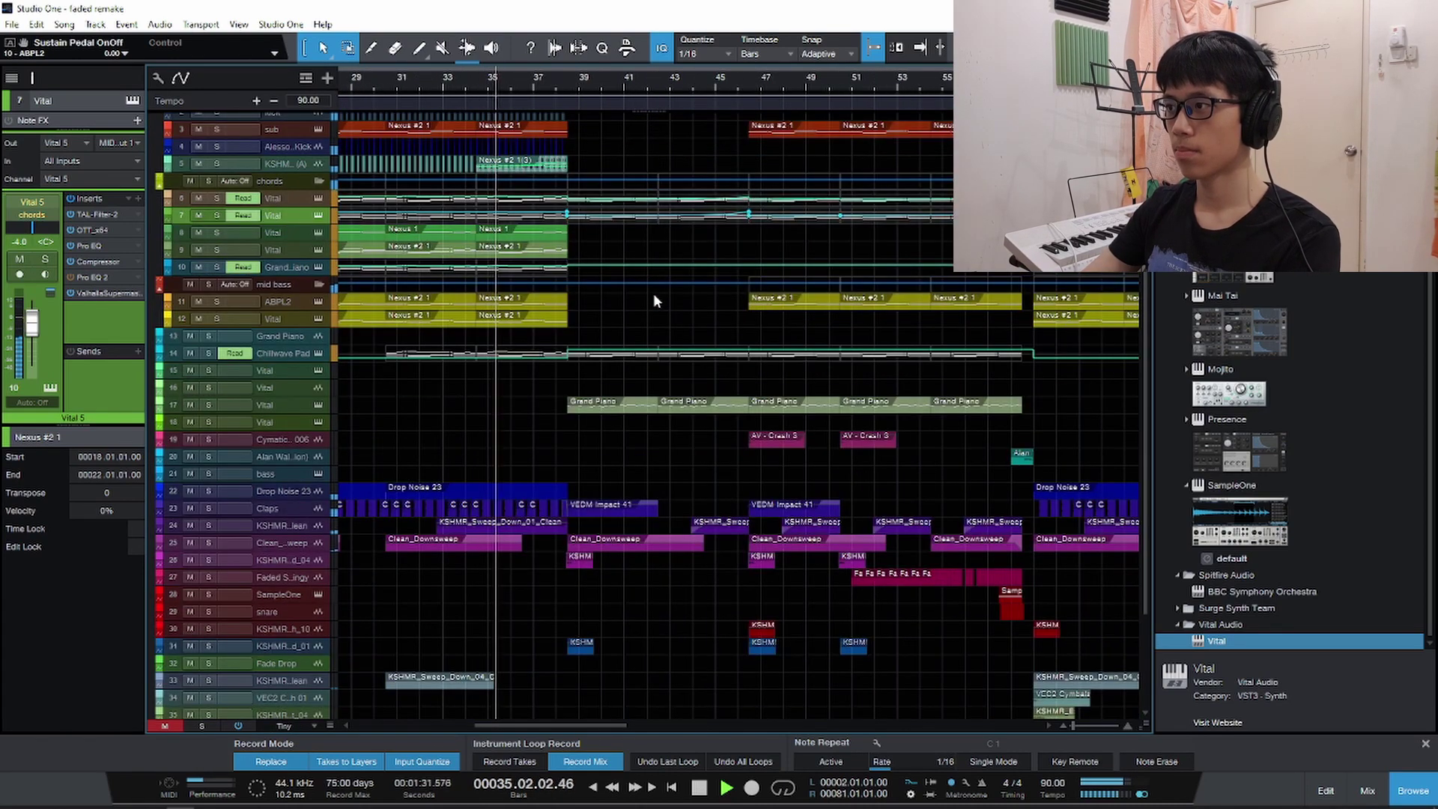
scroll(653, 294, down, 2)
scroll(654, 293, right, 3)
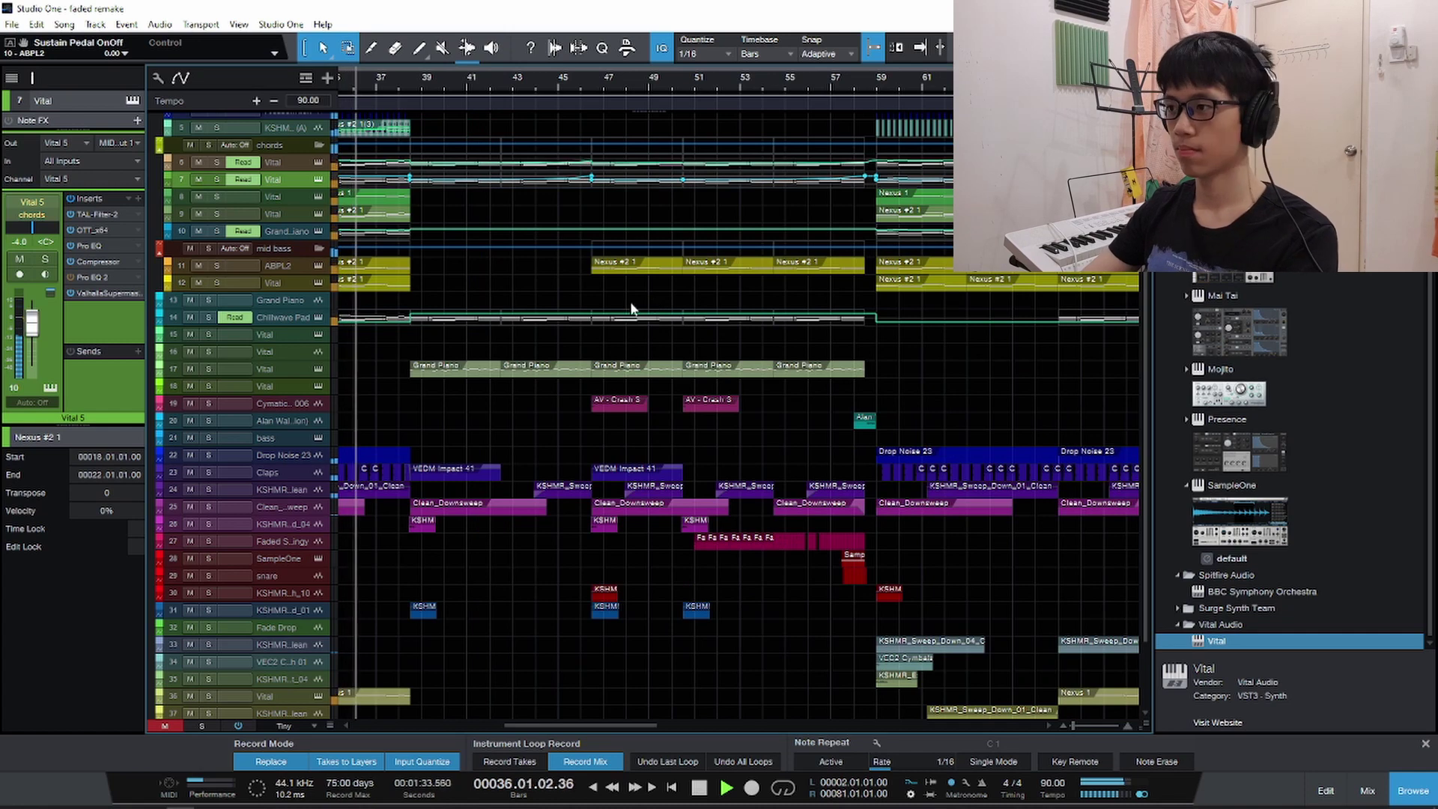
scroll(428, 331, up, 2)
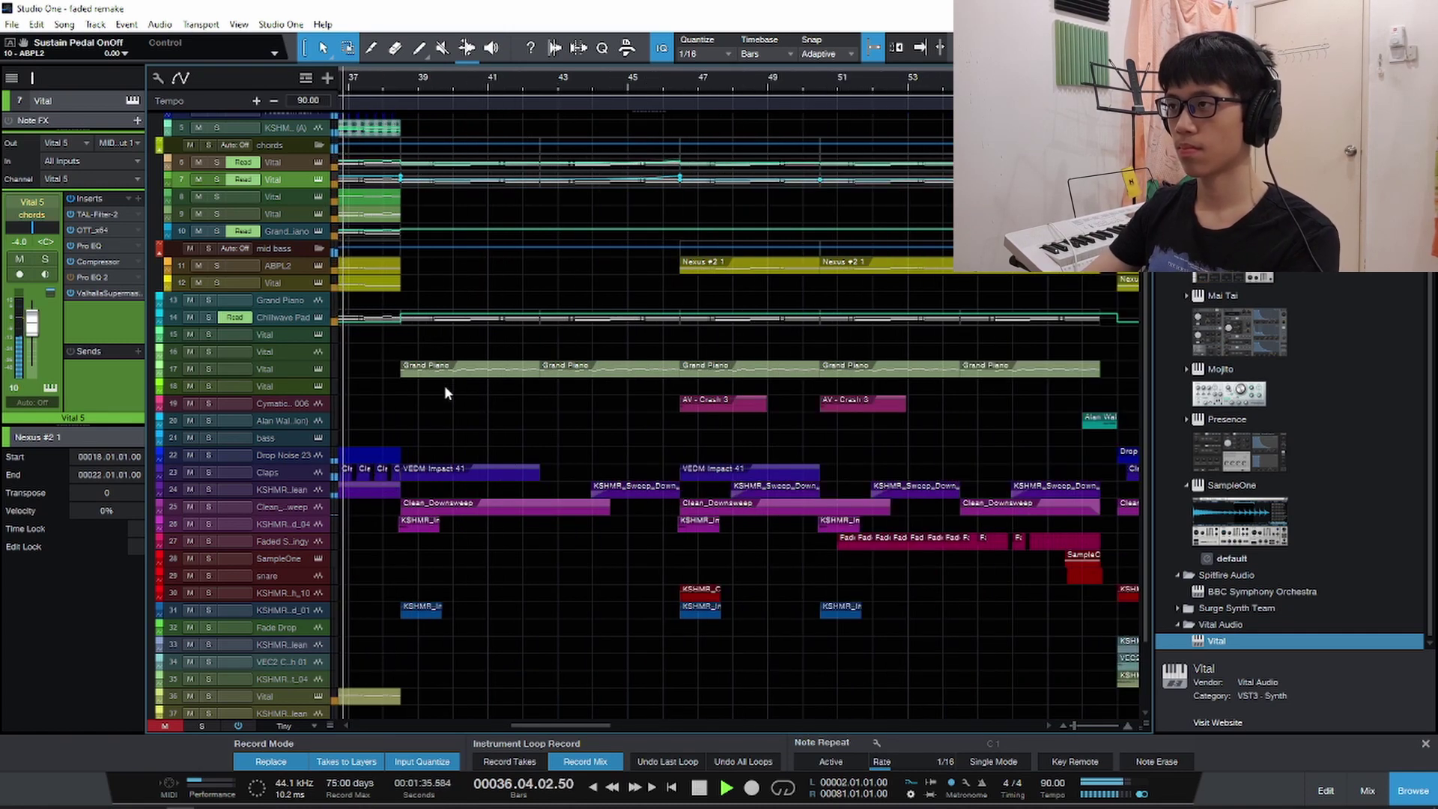
scroll(444, 386, down, 2)
scroll(444, 385, up, 2)
scroll(443, 385, left, 2)
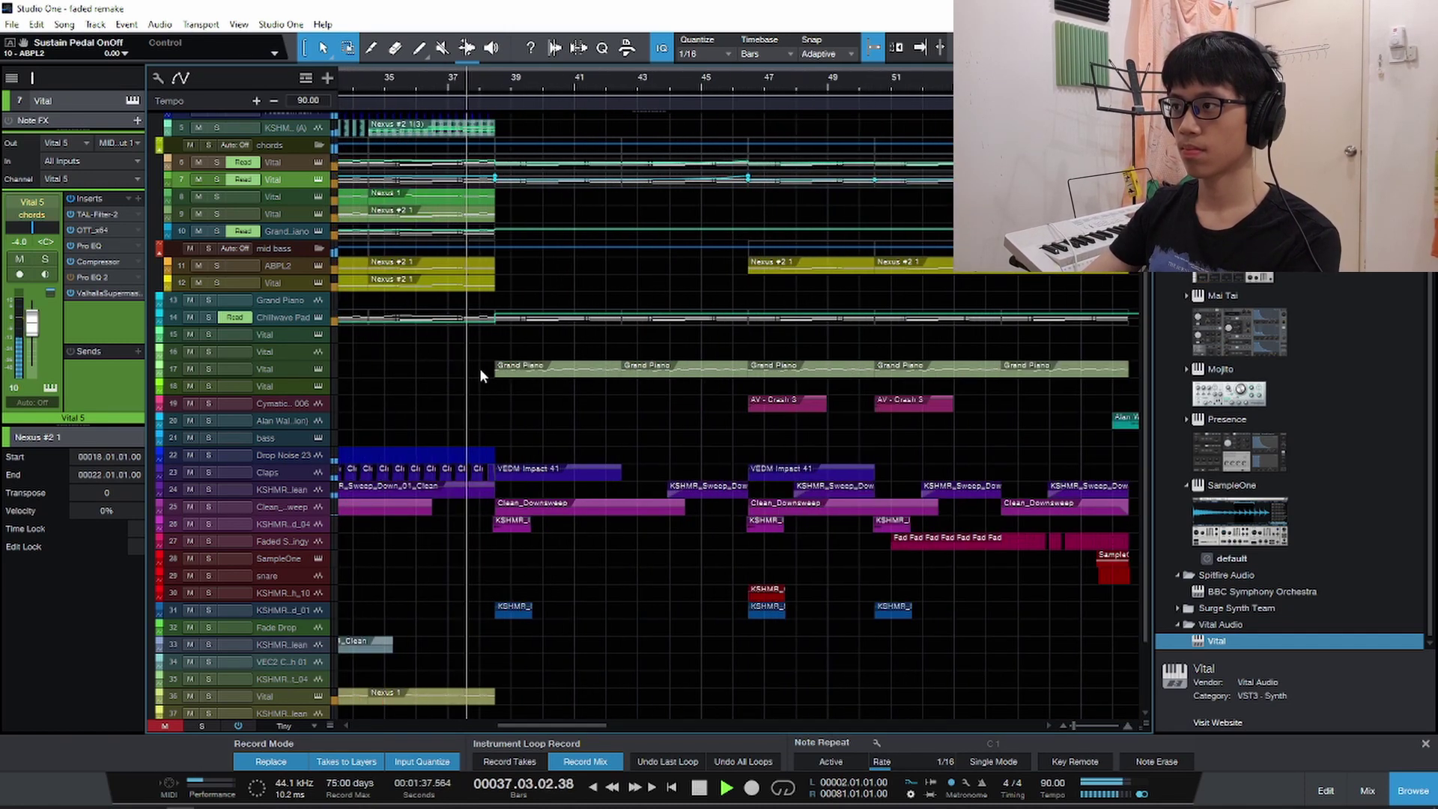
scroll(483, 367, up, 1)
scroll(482, 367, right, 1)
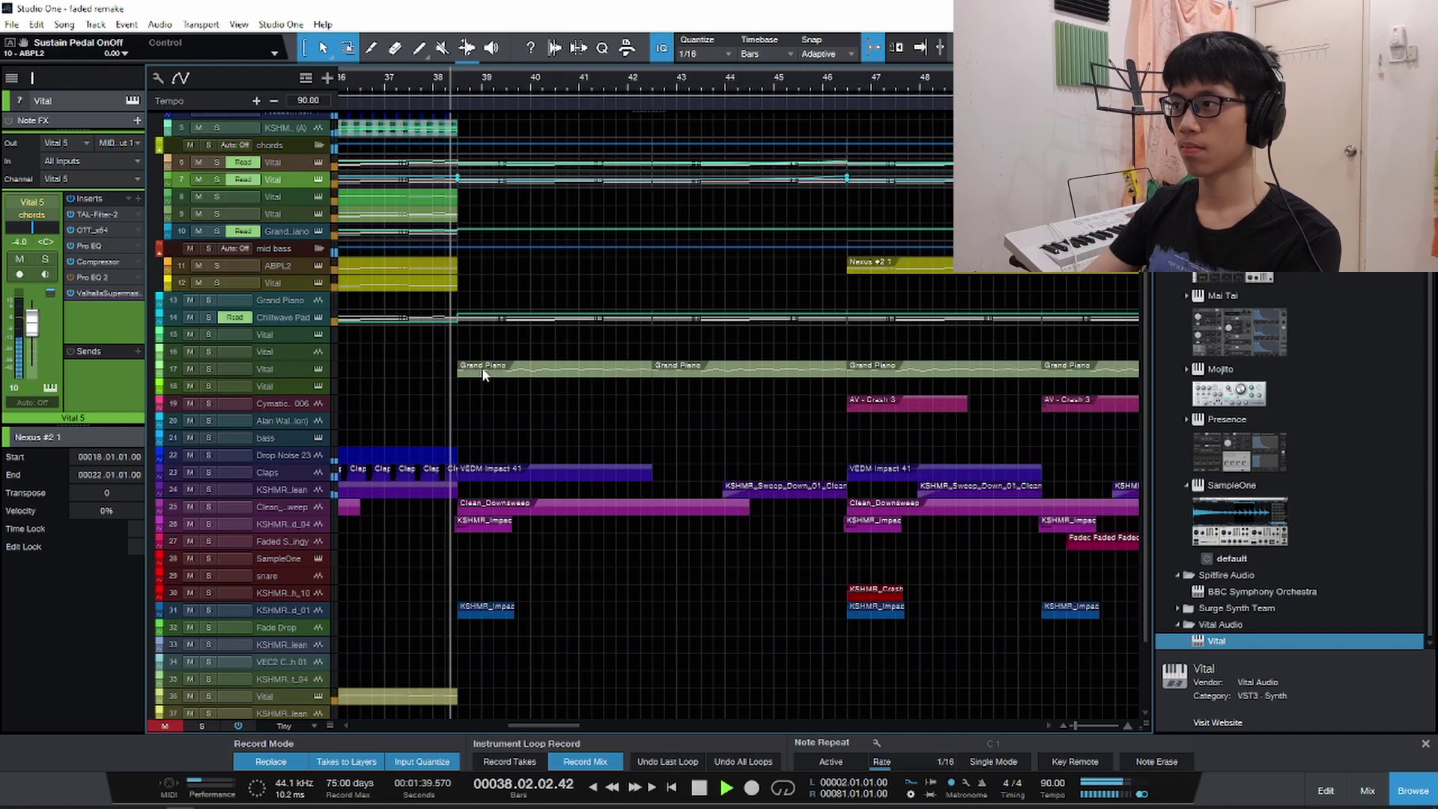
scroll(479, 370, up, 1)
key(space)
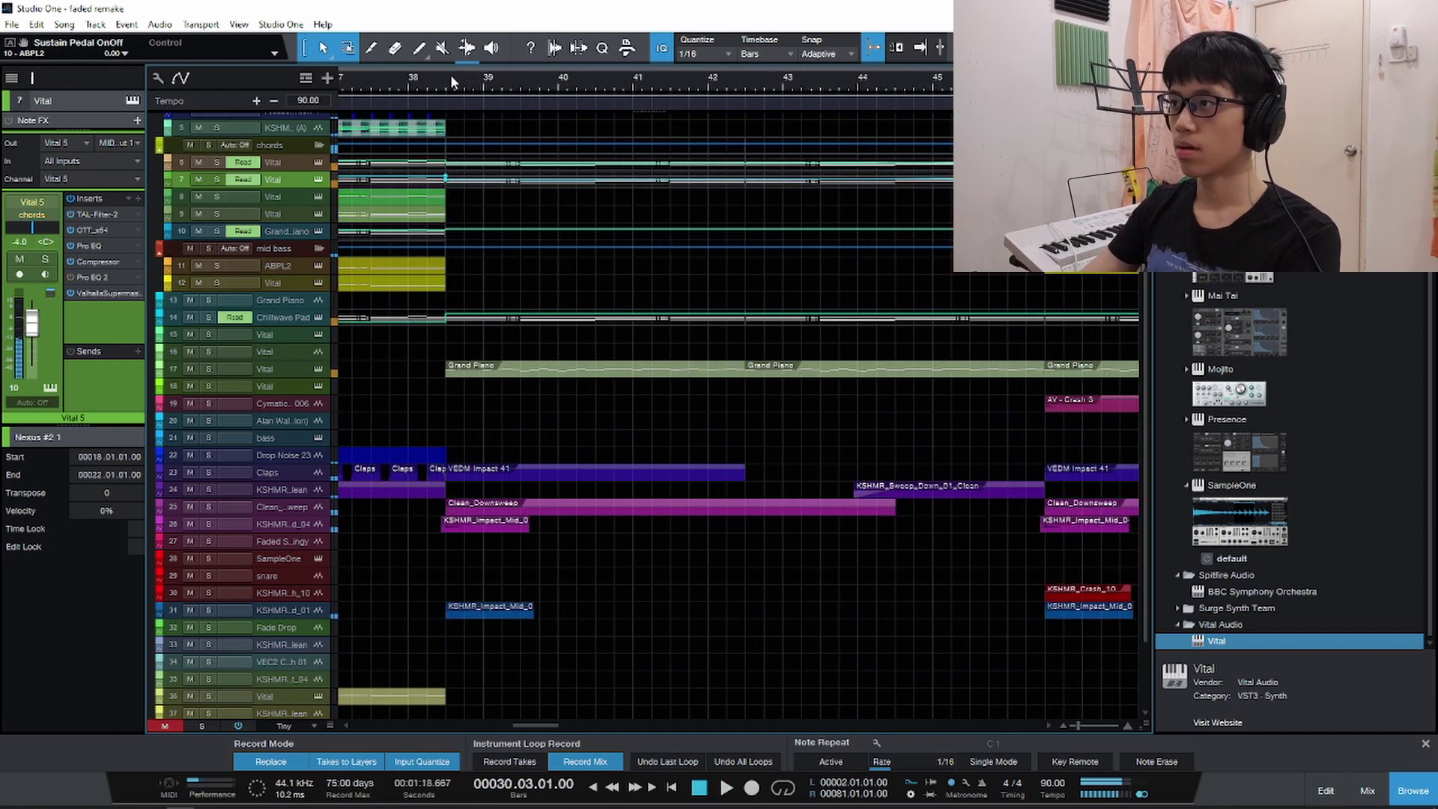
Solo Vital track 17 with the Grand Piano clips and audition it from bar 38.3.
click(445, 84)
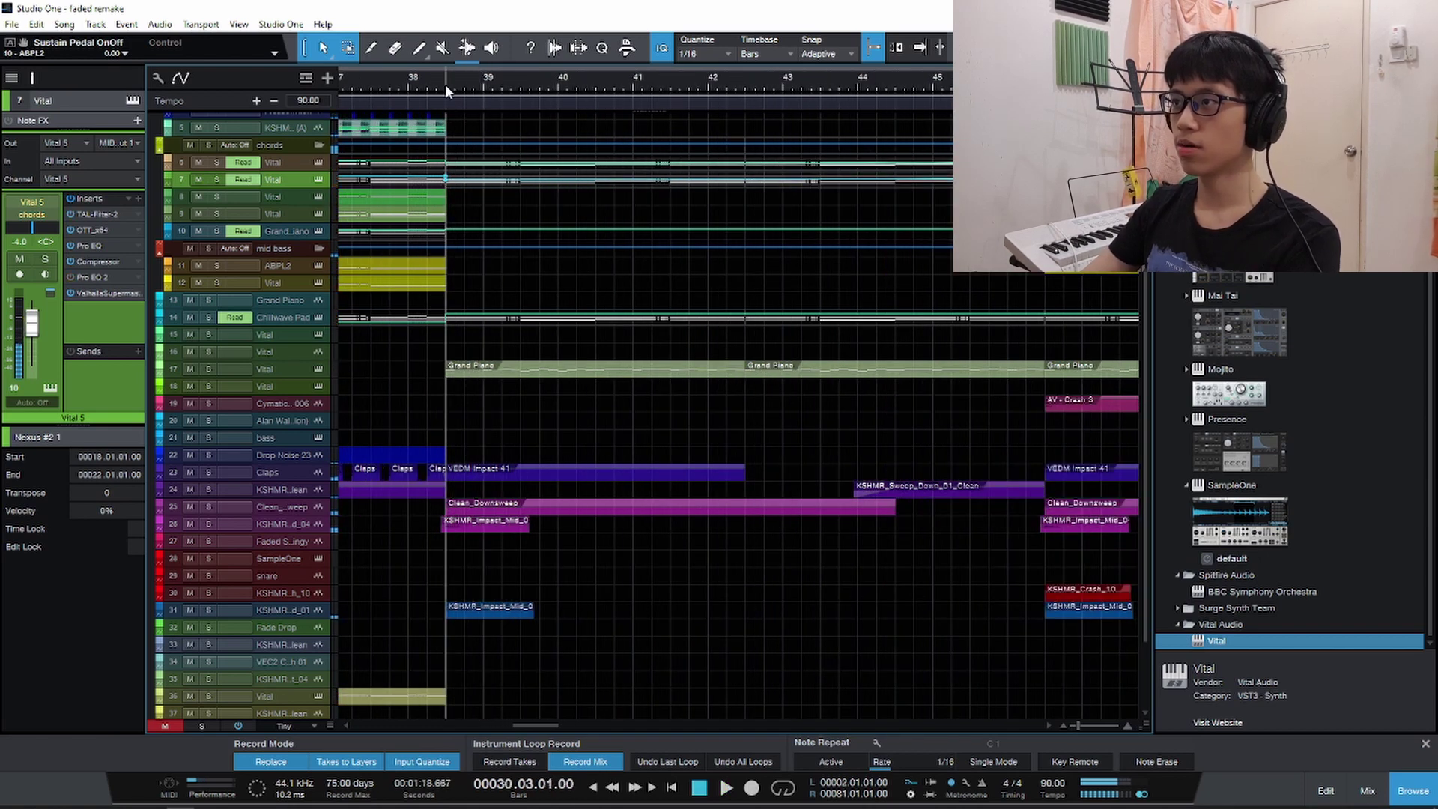
click(213, 370)
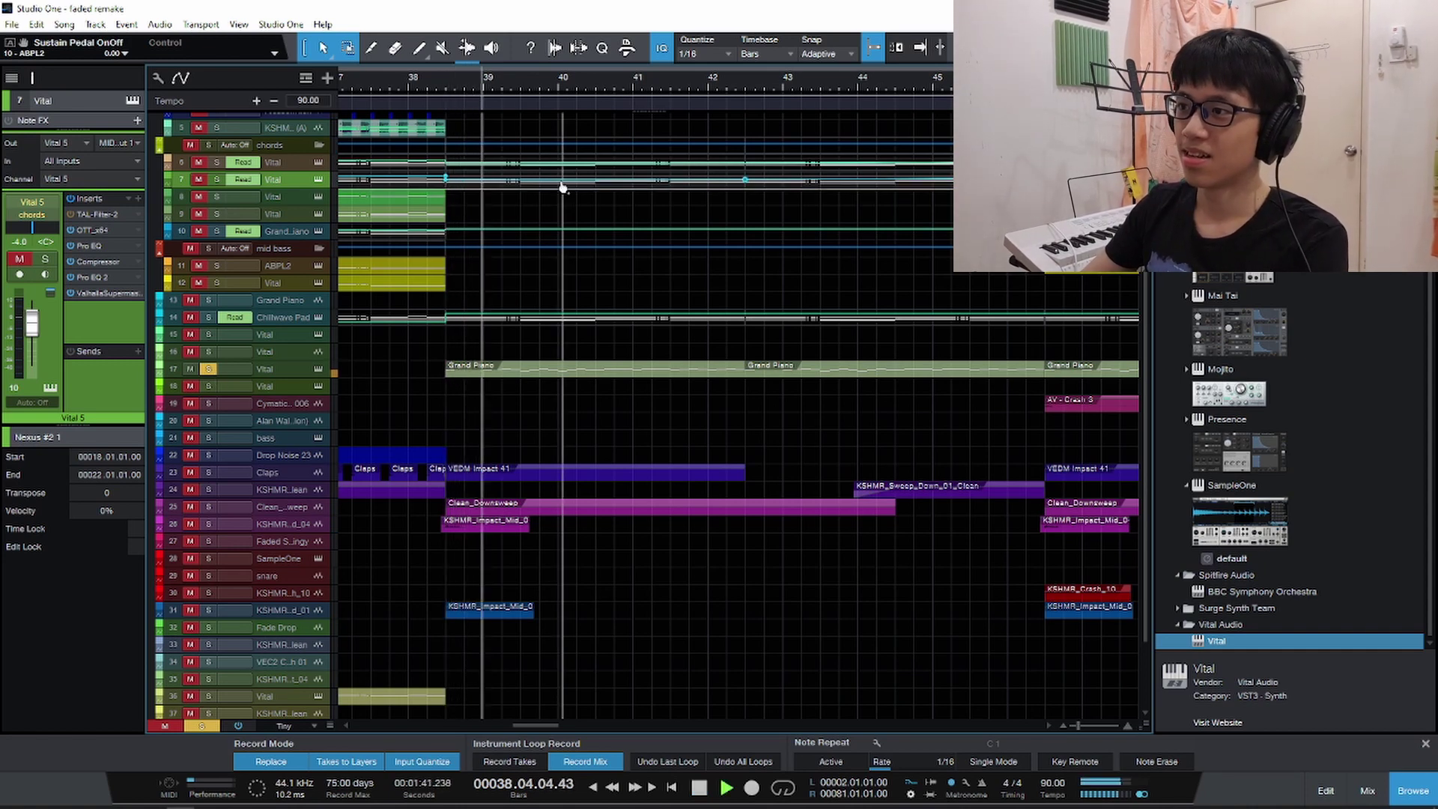
scroll(564, 187, down, 2)
scroll(560, 180, down, 3)
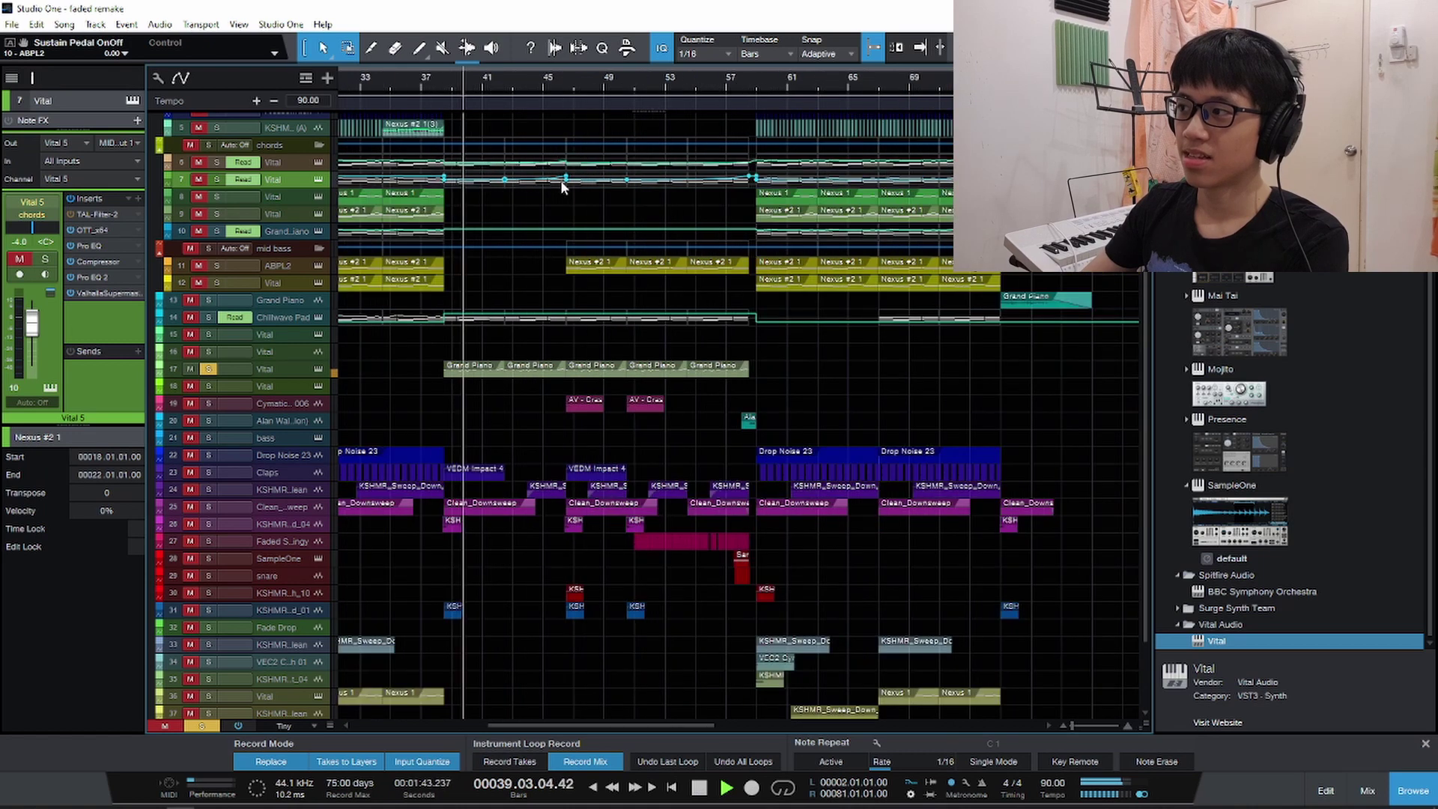
key(space)
Add the Chillwave Pad track to the solo and play the section from bar 38.3.
click(205, 324)
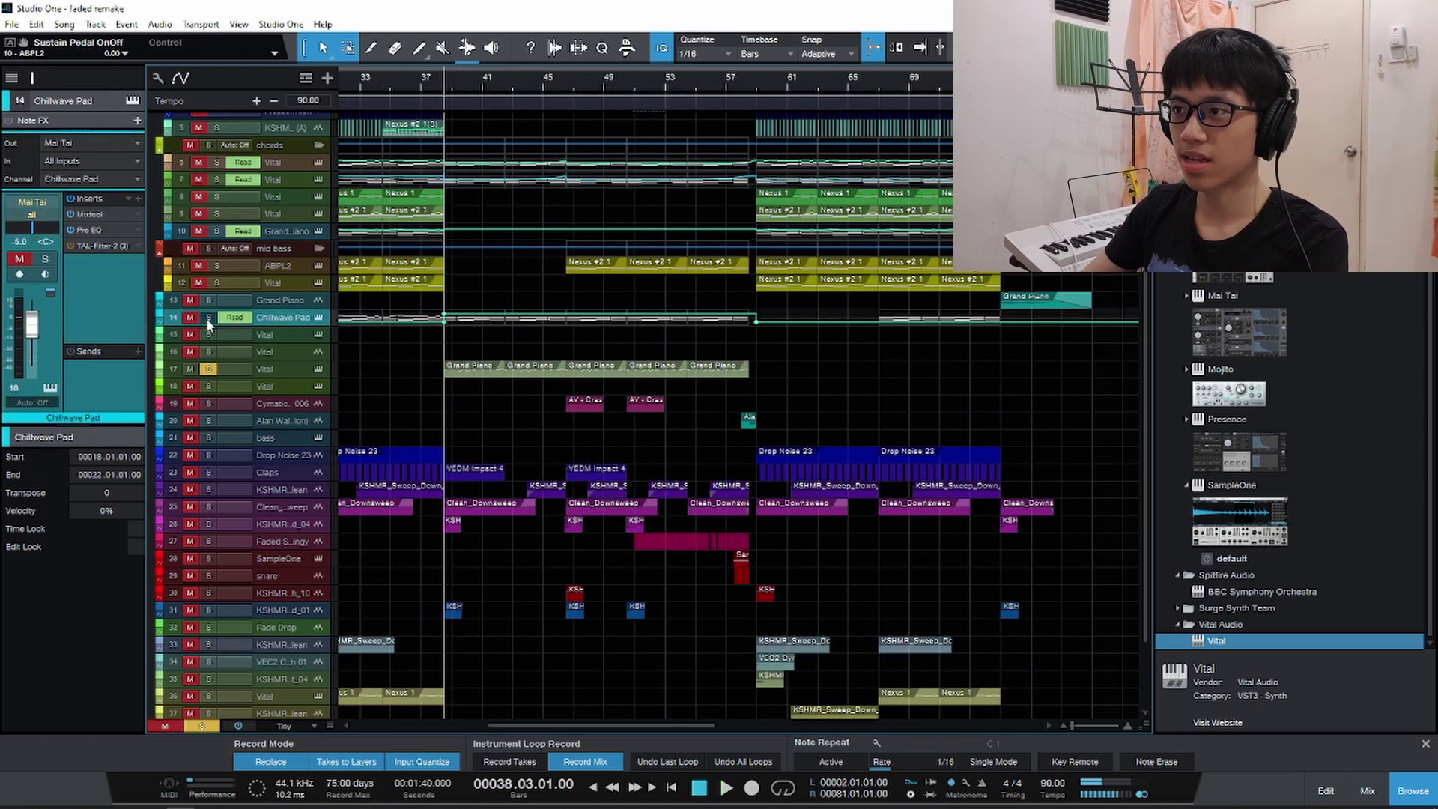
key(s)
key(space)
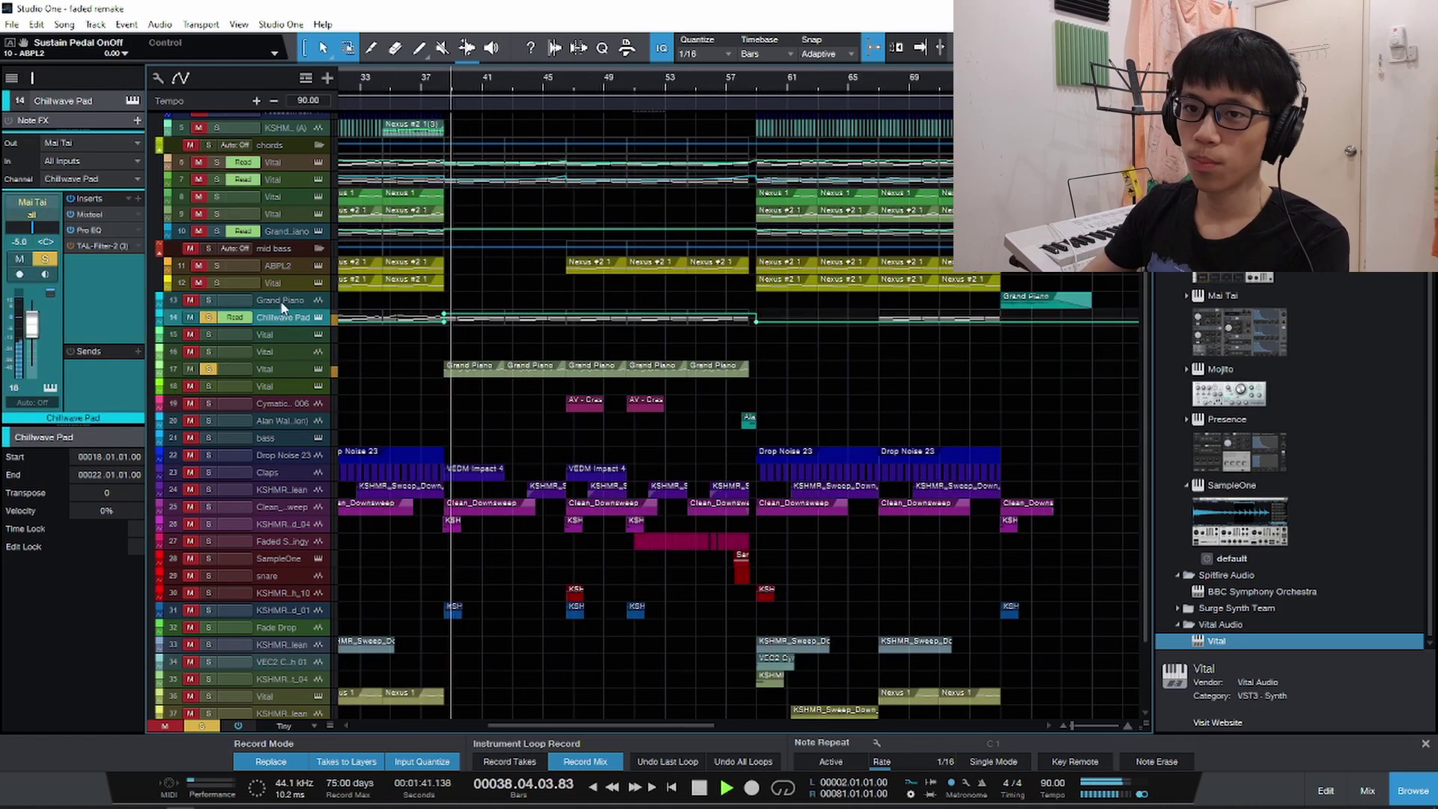
key(space)
Add Vital tracks 6 and 7 to the solo, play from bar 38.3 and examine their automation curves.
click(216, 179)
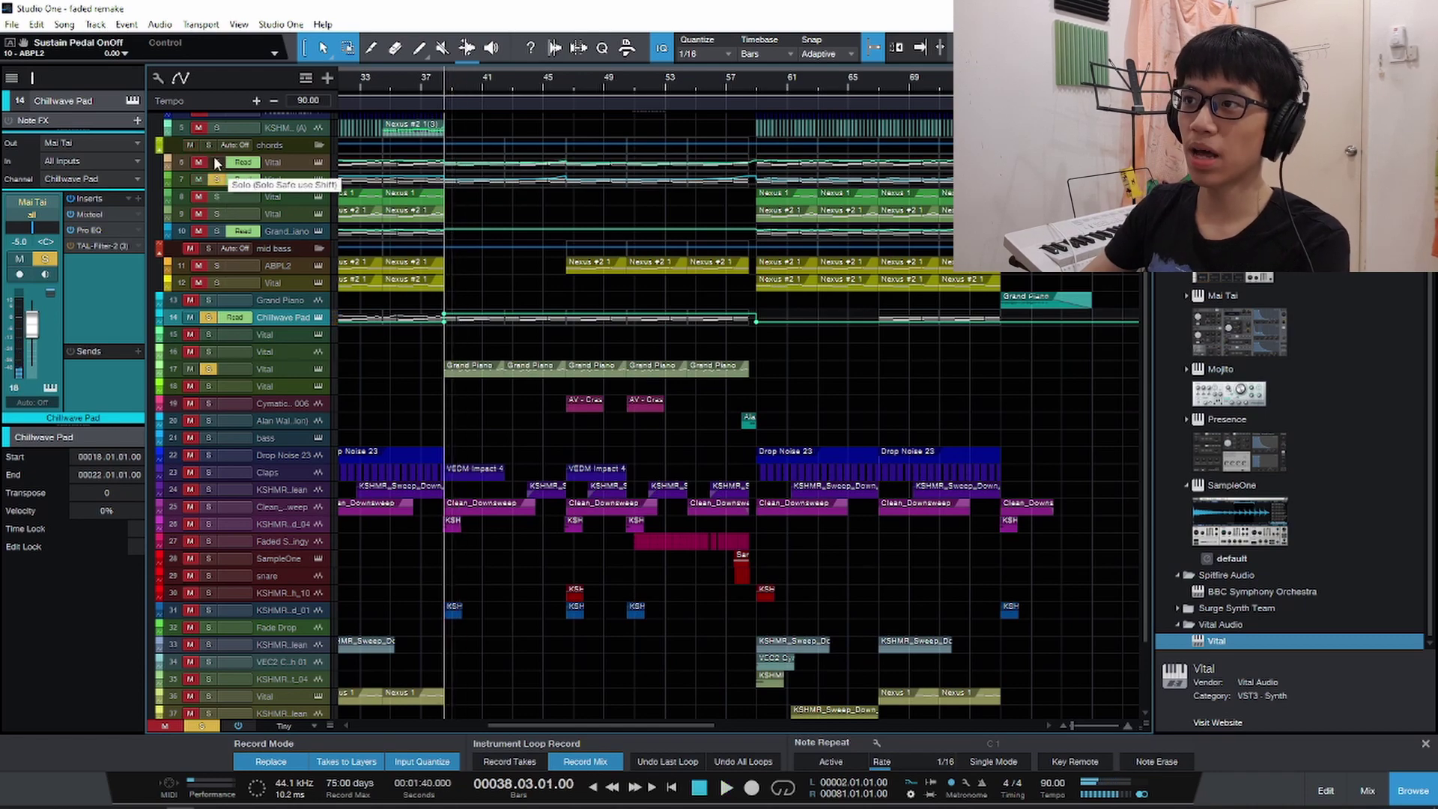
scroll(487, 251, up, 4)
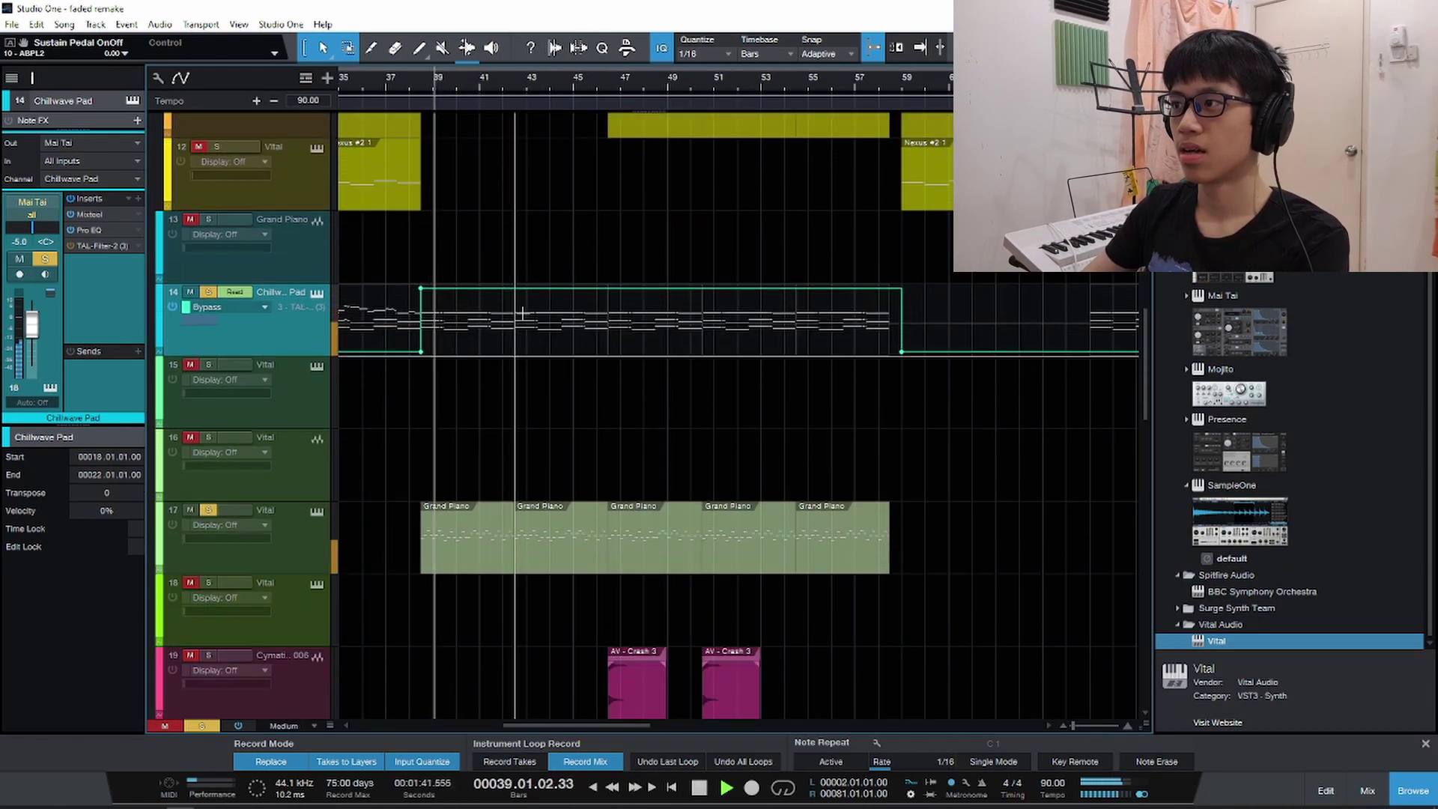
scroll(523, 313, up, 2)
key(space)
scroll(523, 313, up, 3)
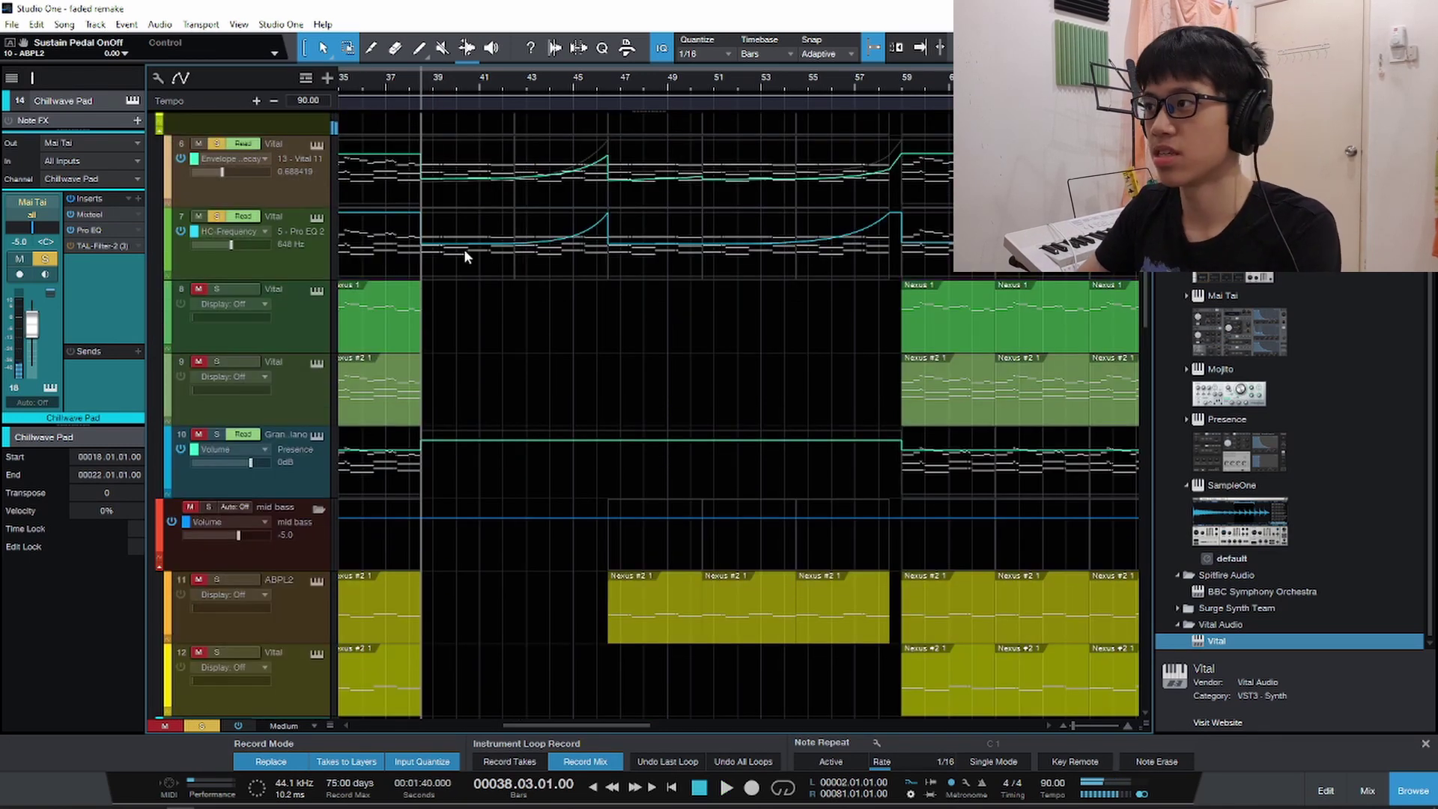
Solo only tracks 22 to 31, from Drop Noise 23 through the KSHMR impacts, and audition them from bar 38.3.
scroll(711, 240, down, 4)
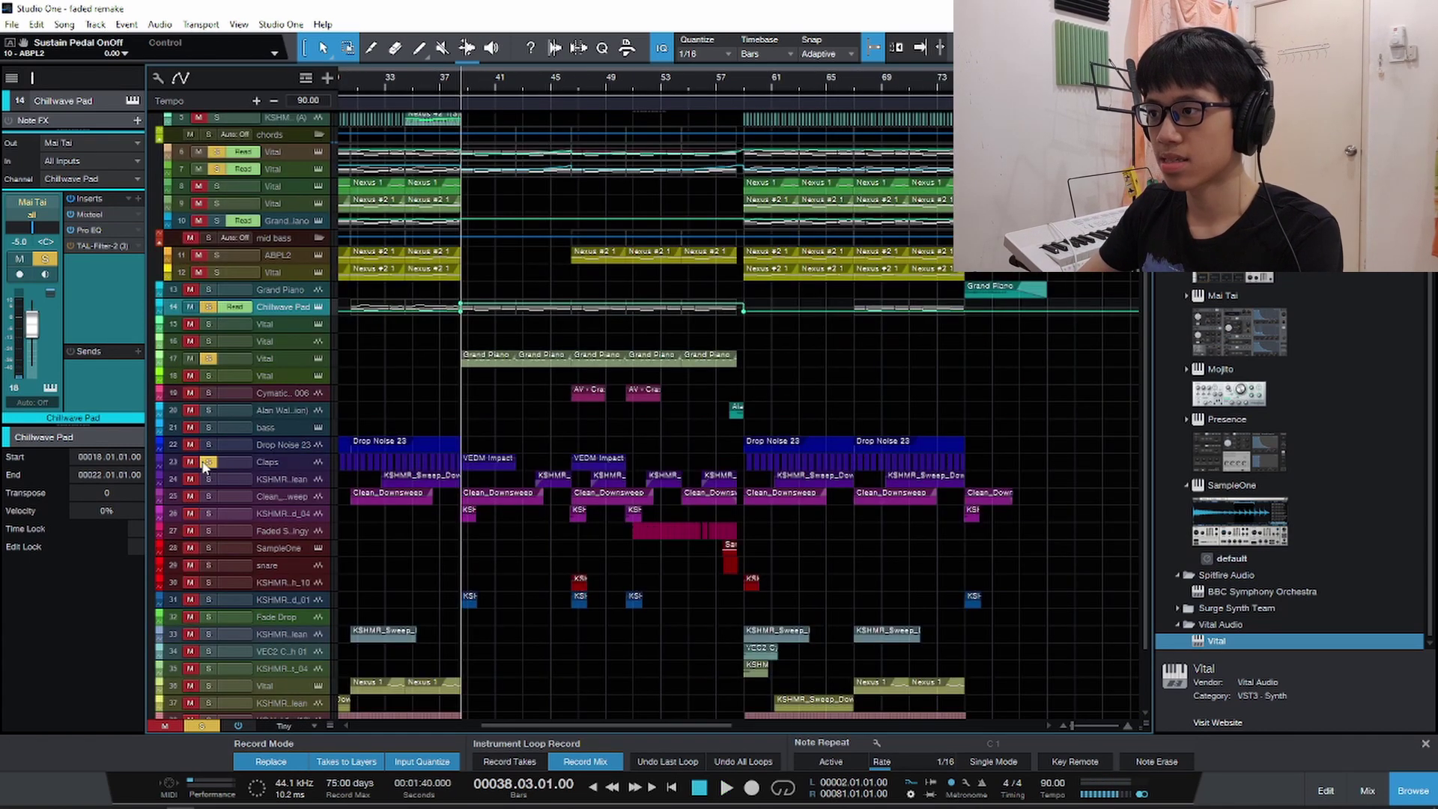
click(206, 463)
drag(208, 463, 208, 599)
key(space)
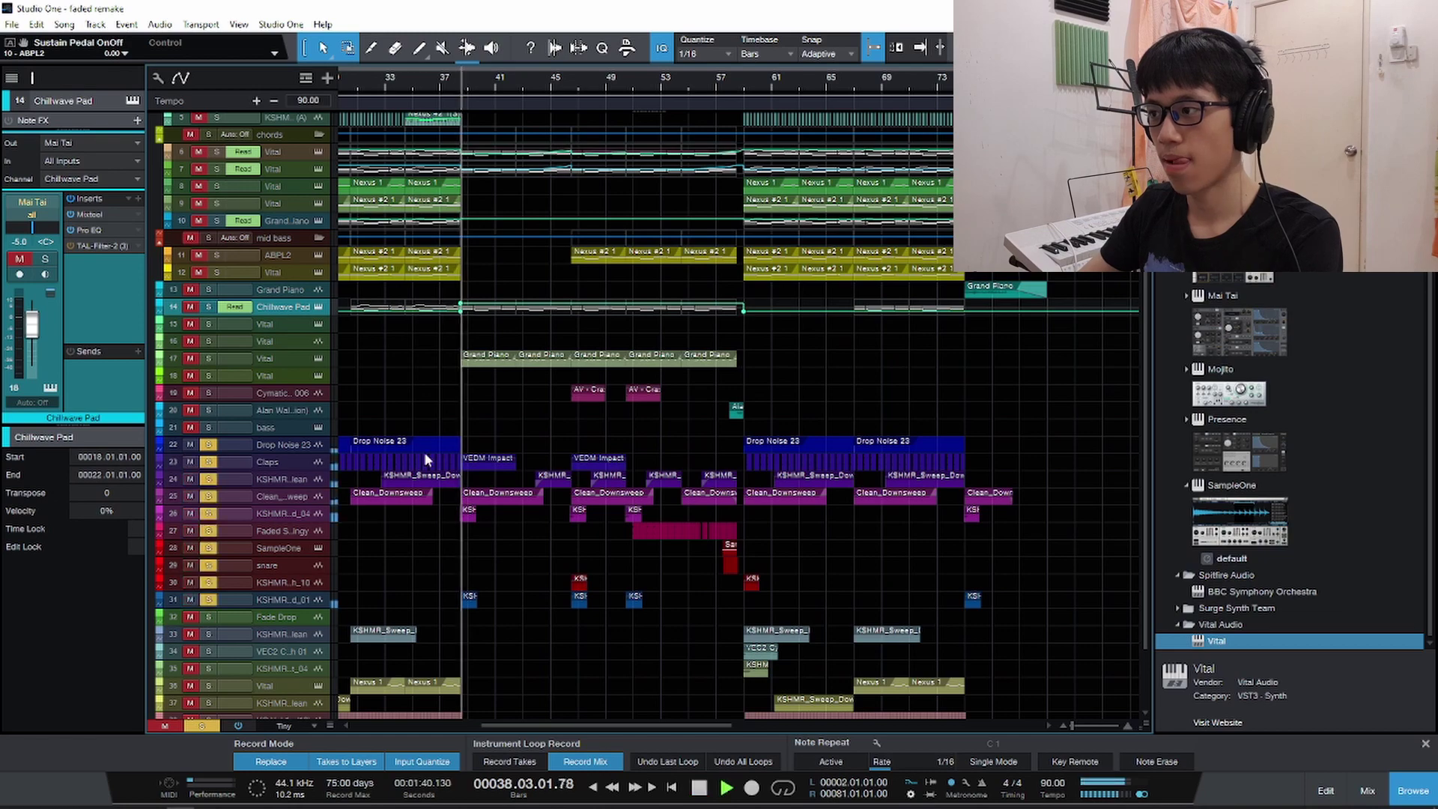
scroll(481, 481, up, 2)
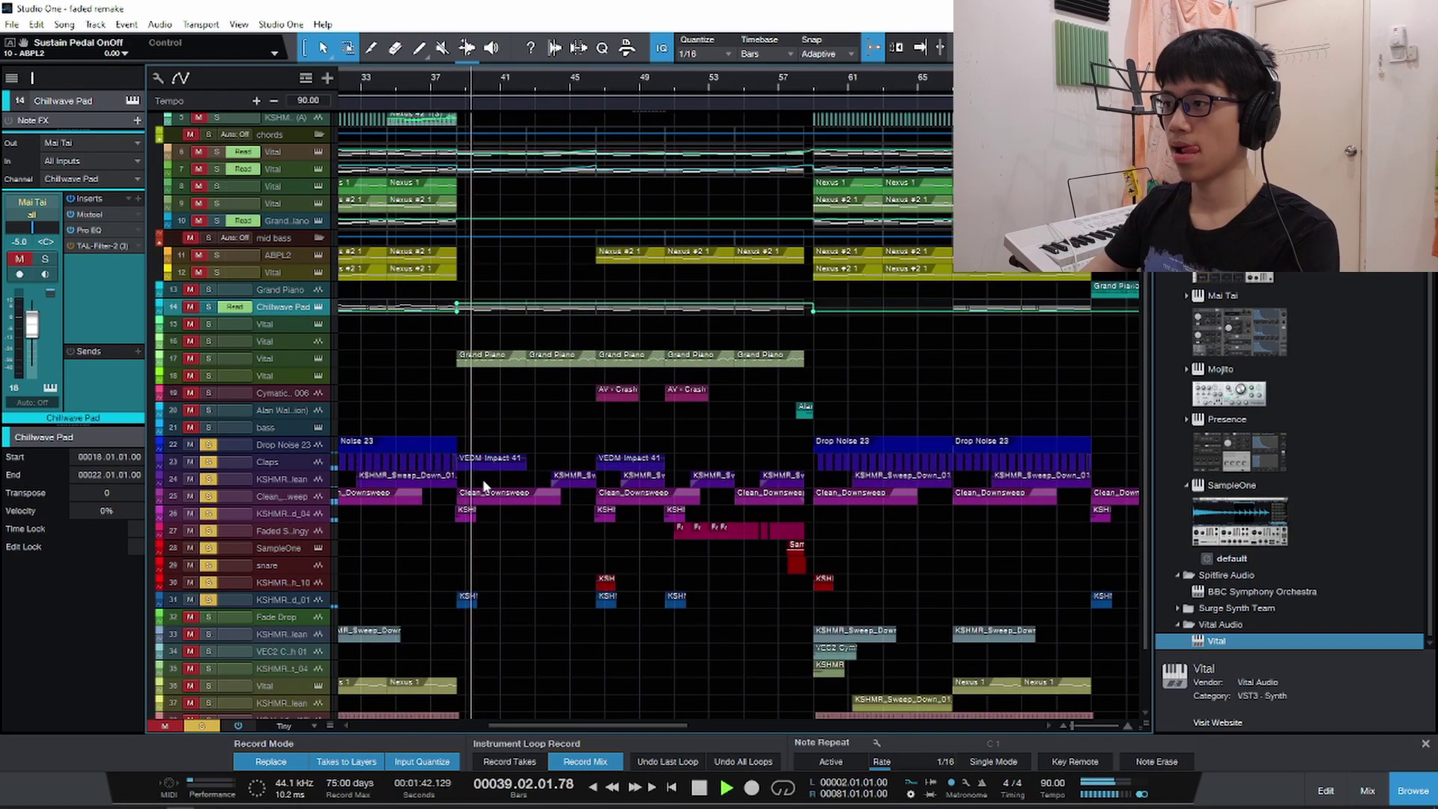
scroll(482, 478, up, 2)
scroll(529, 465, down, 2)
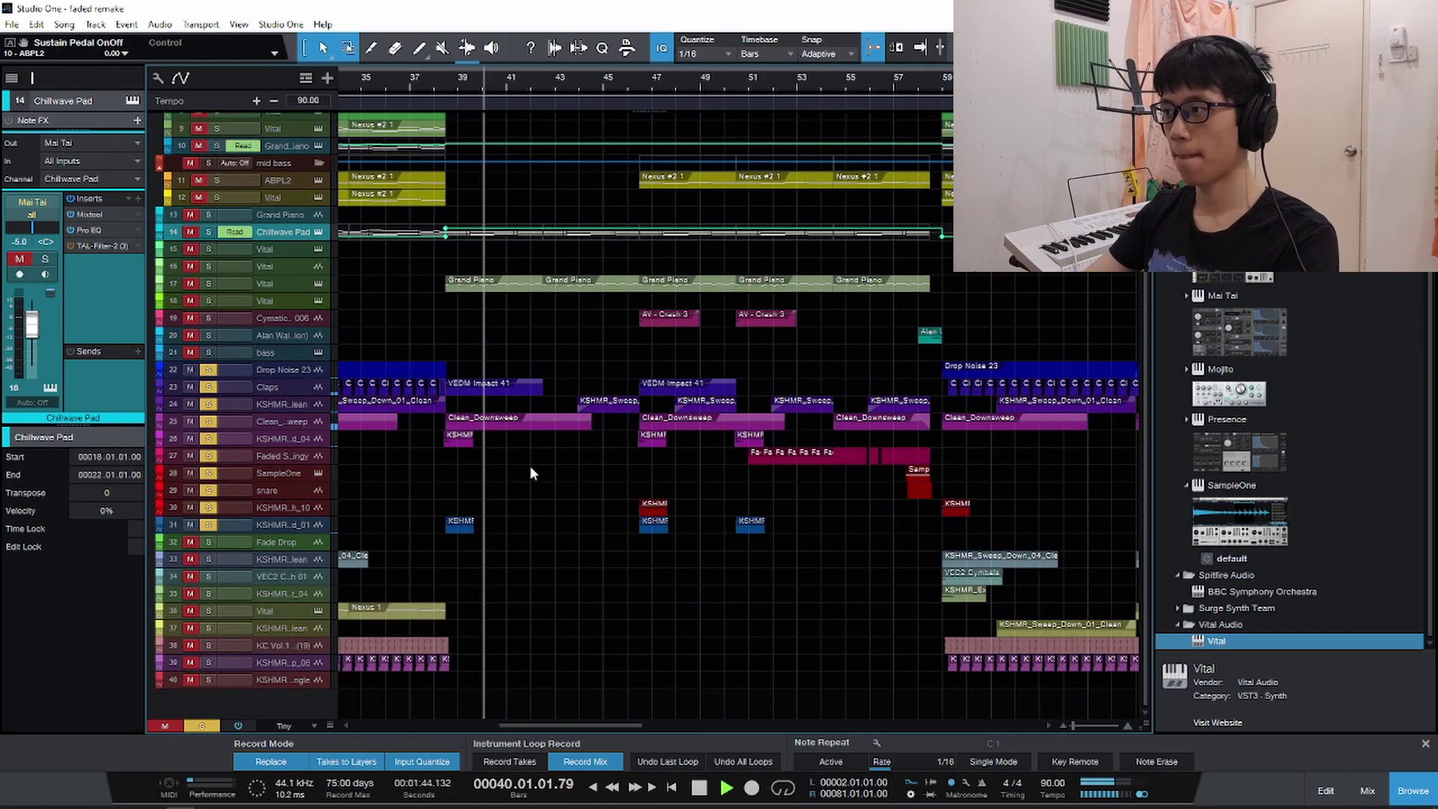
scroll(529, 466, up, 3)
key(space)
Play the soloed effects tracks from bar 46.2 and examine their crashes, sweeps and vocal chops.
click(635, 90)
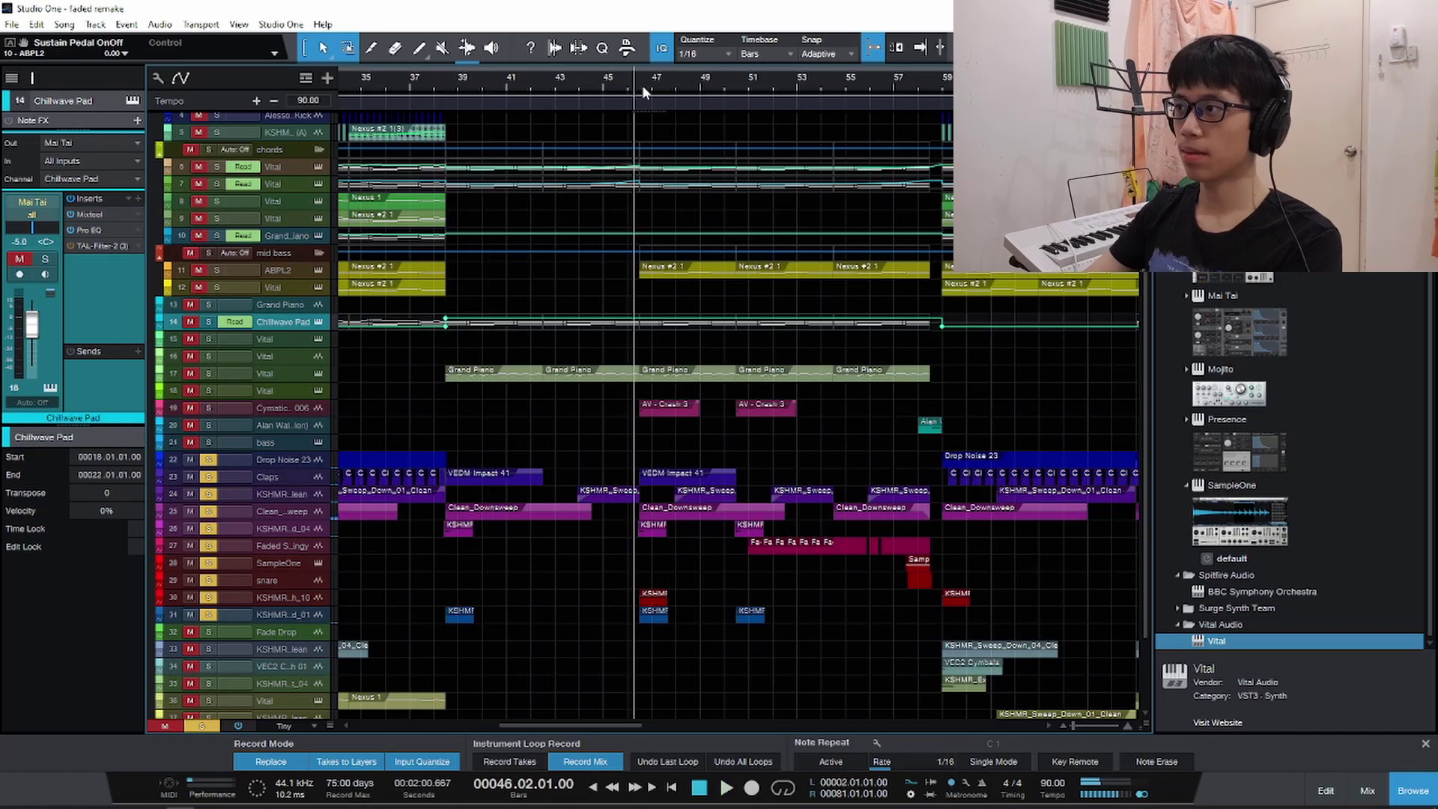
key(space)
scroll(674, 86, up, 2)
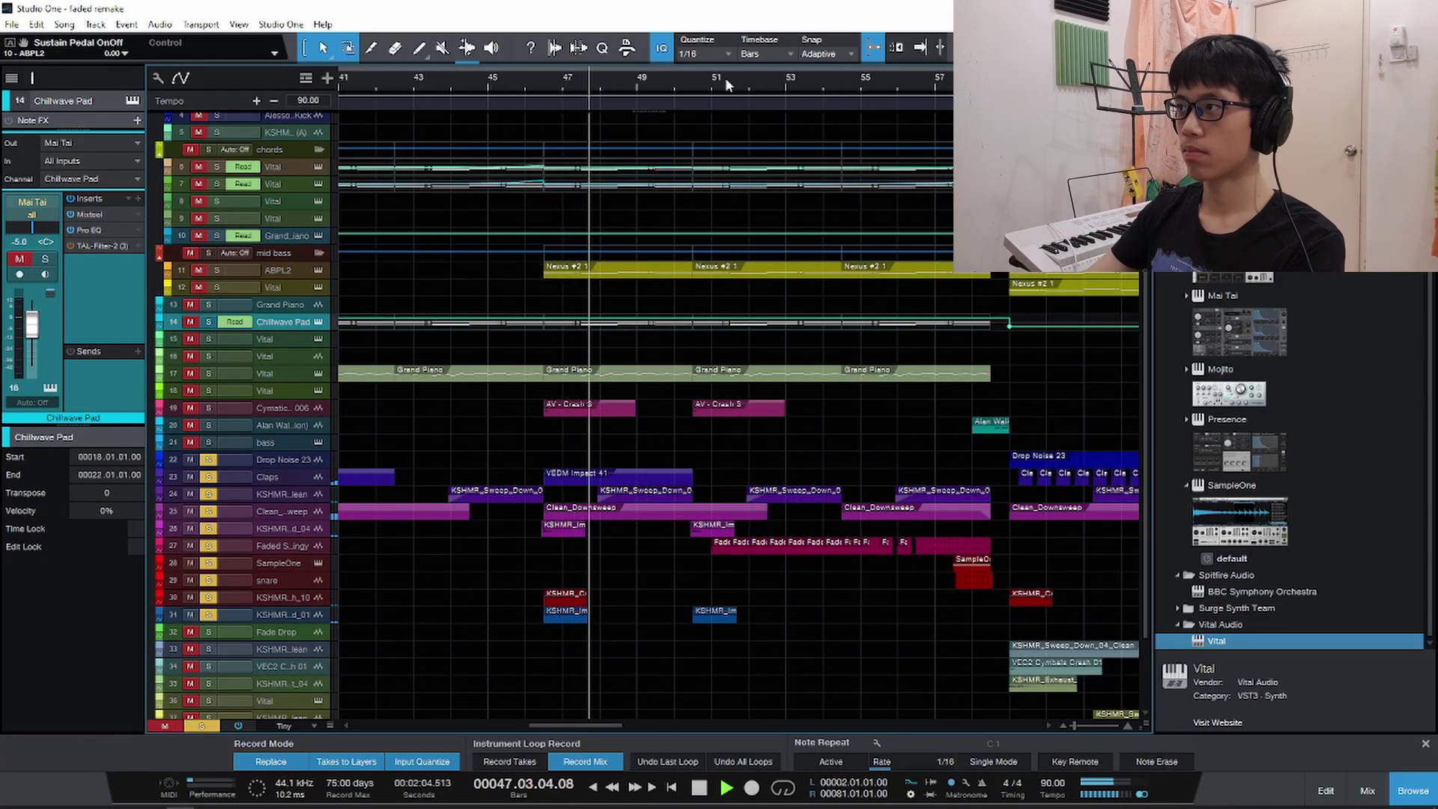
scroll(688, 82, down, 5)
scroll(695, 276, down, 2)
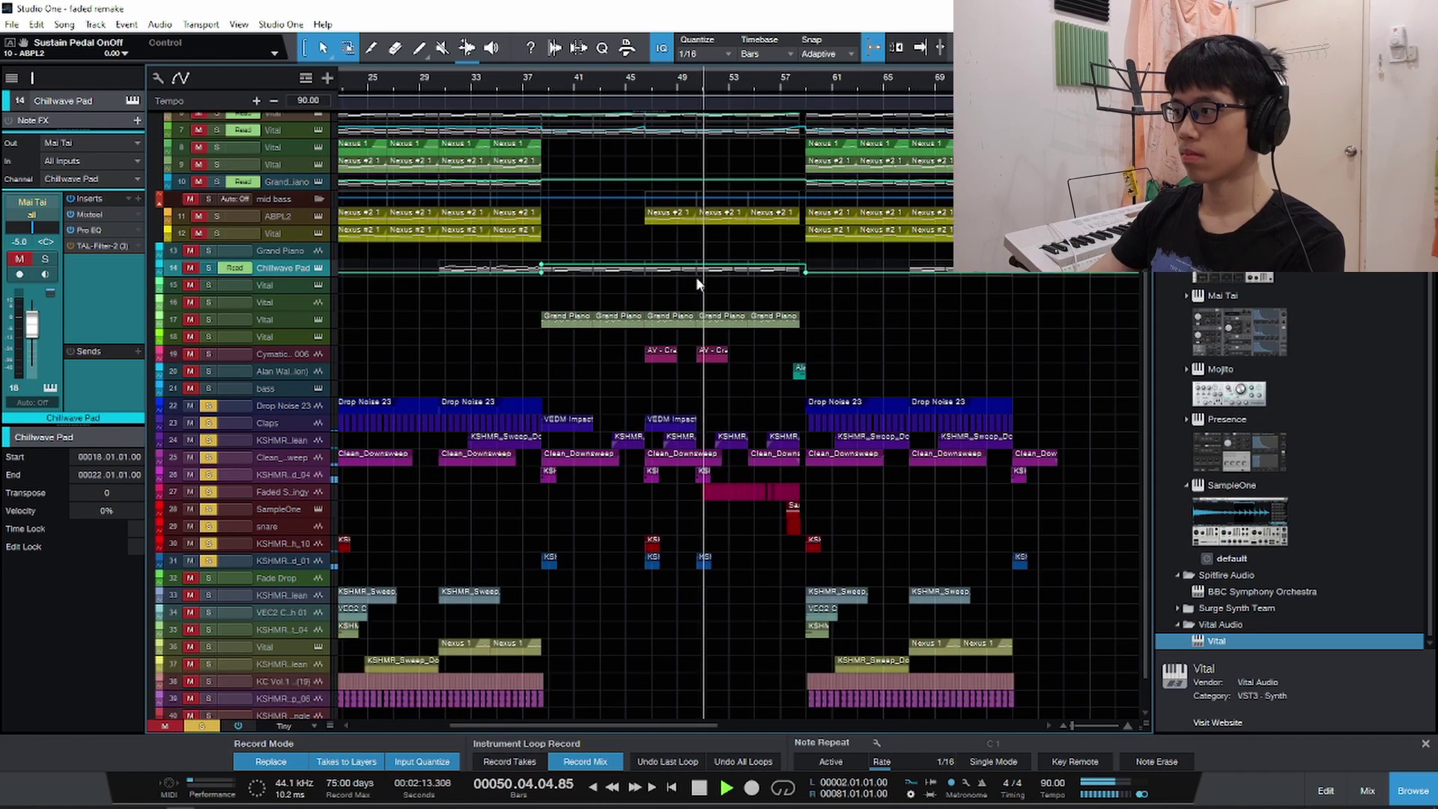
scroll(695, 277, down, 2)
scroll(633, 299, up, 2)
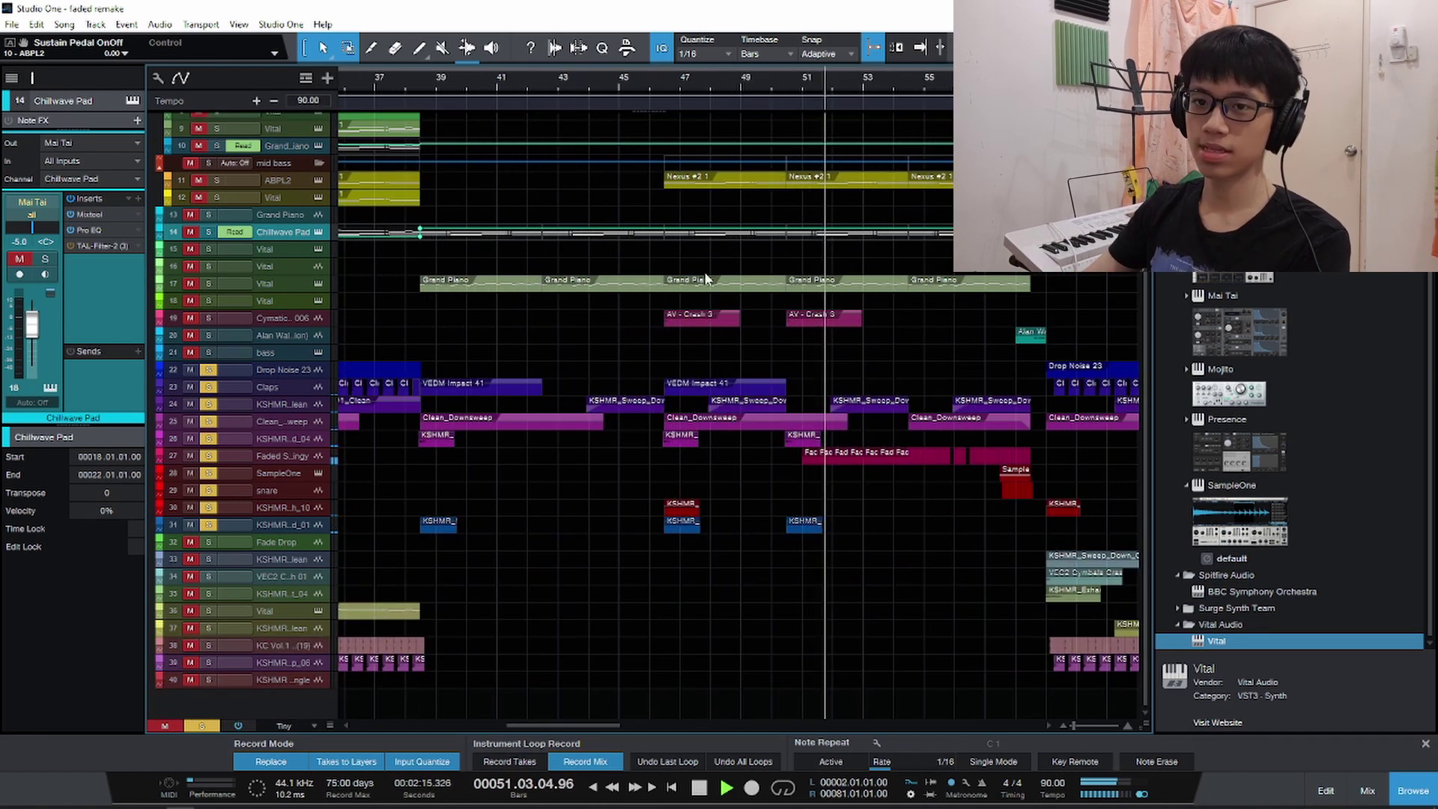
scroll(487, 308, left, 2)
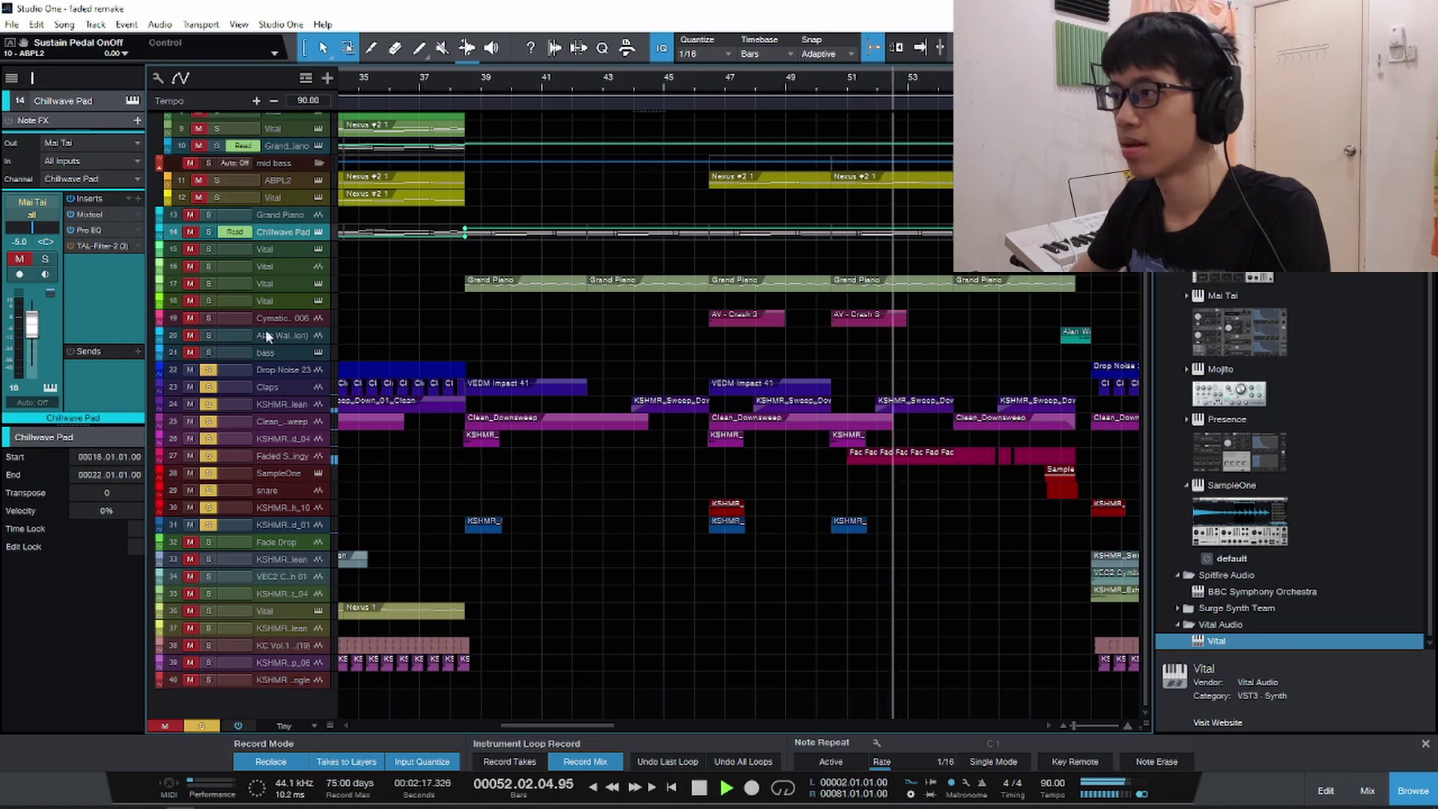
key(space)
Add Vital track 17 and the ABPL2 mid bass to the soloed effects and play them from bar 50.3.
click(209, 284)
key(space)
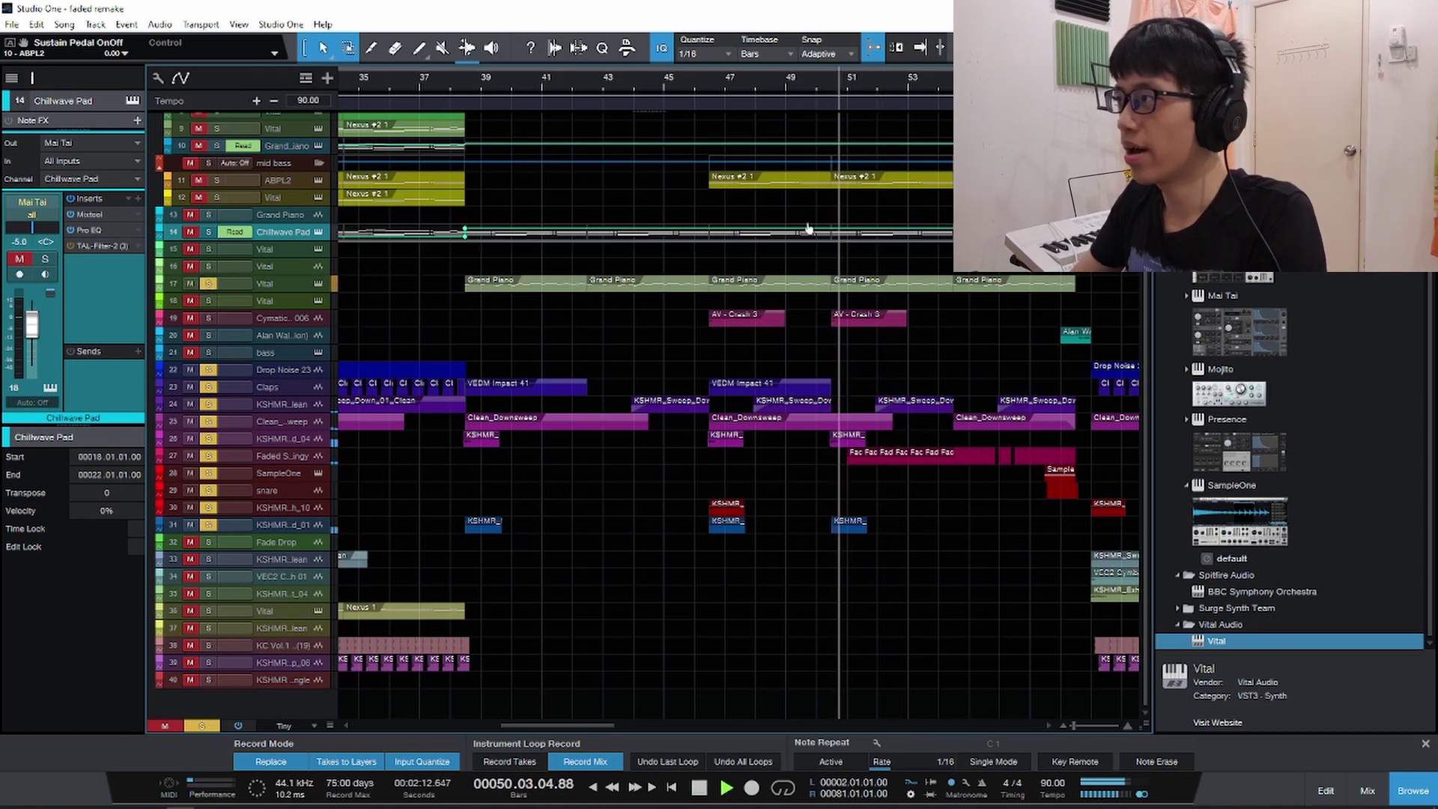
key(space)
key(space)
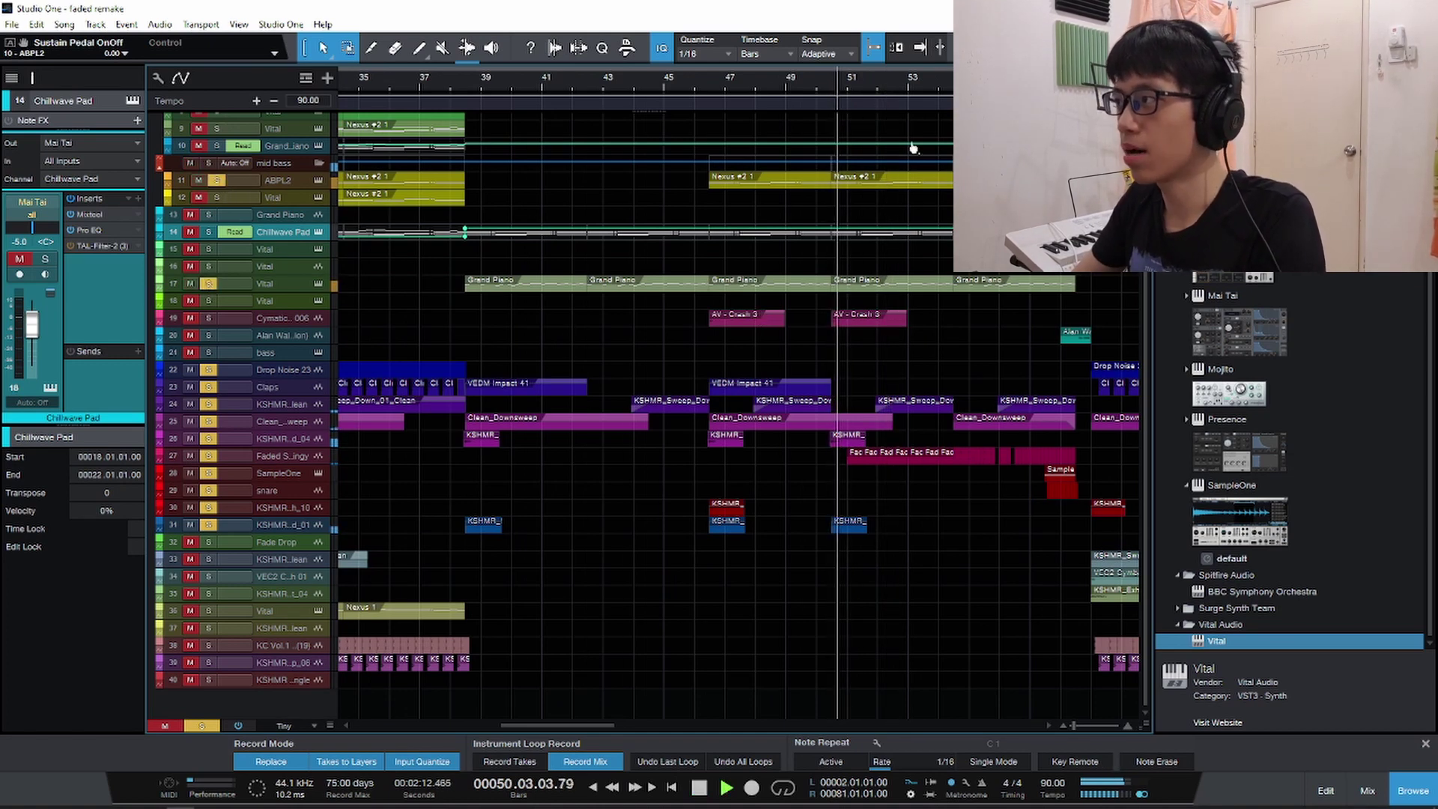
key(shift+w)
key(shift+e)
key(shift+e)
key(shift+e)
key(shift+e)
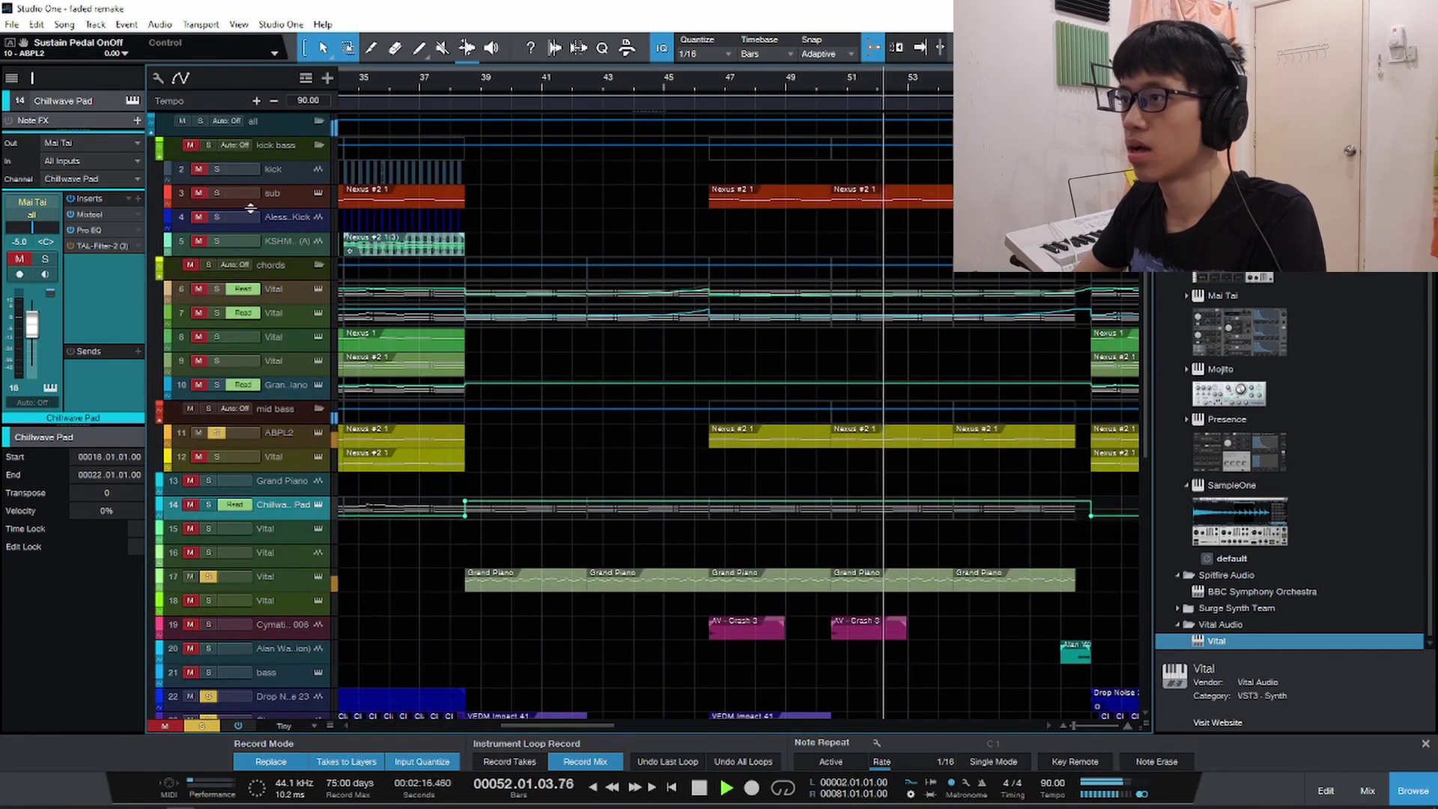
Add the sub, the chords folder and the Chillwave Pad to the solo and play them from bar 50.3.
key(space)
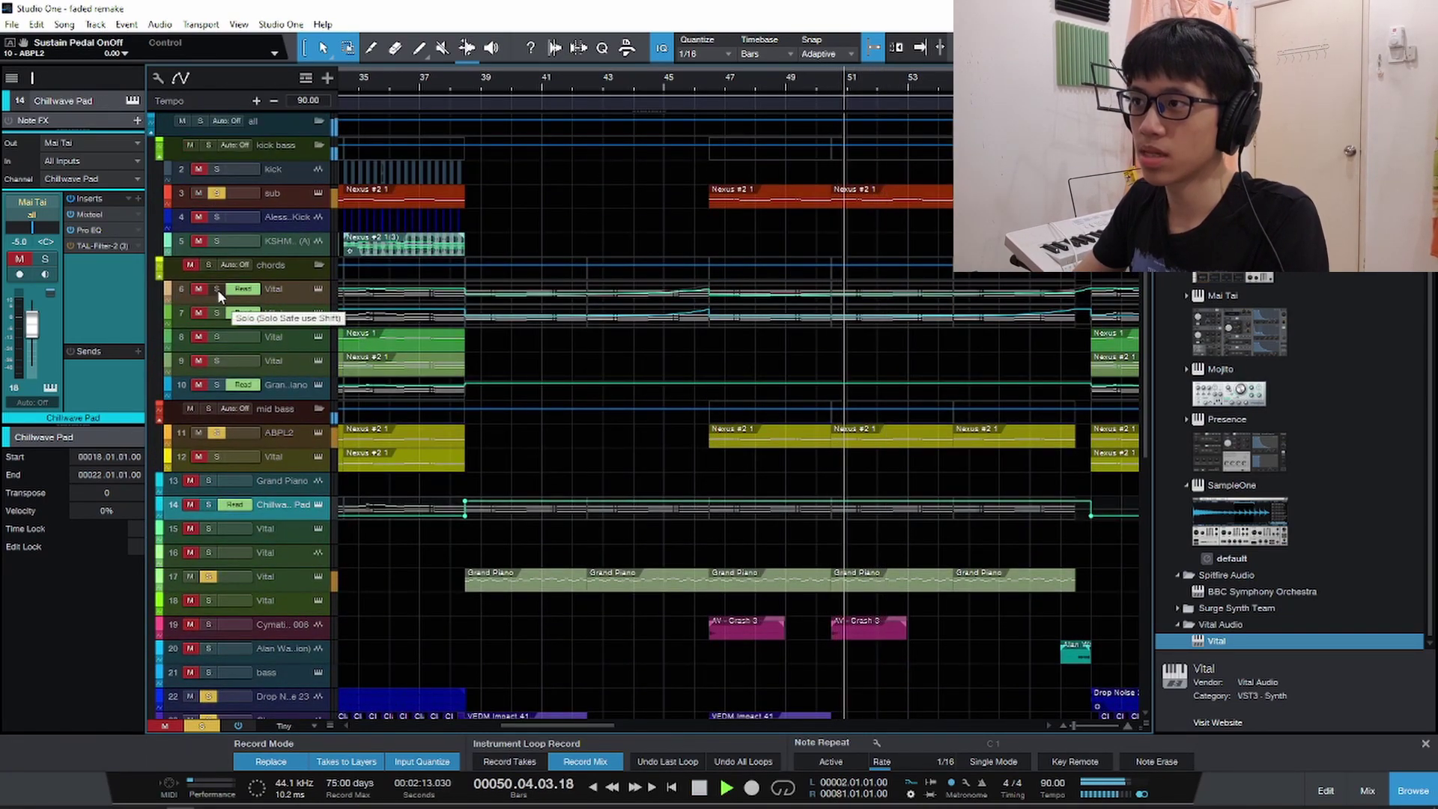
key(space)
click(209, 264)
key(space)
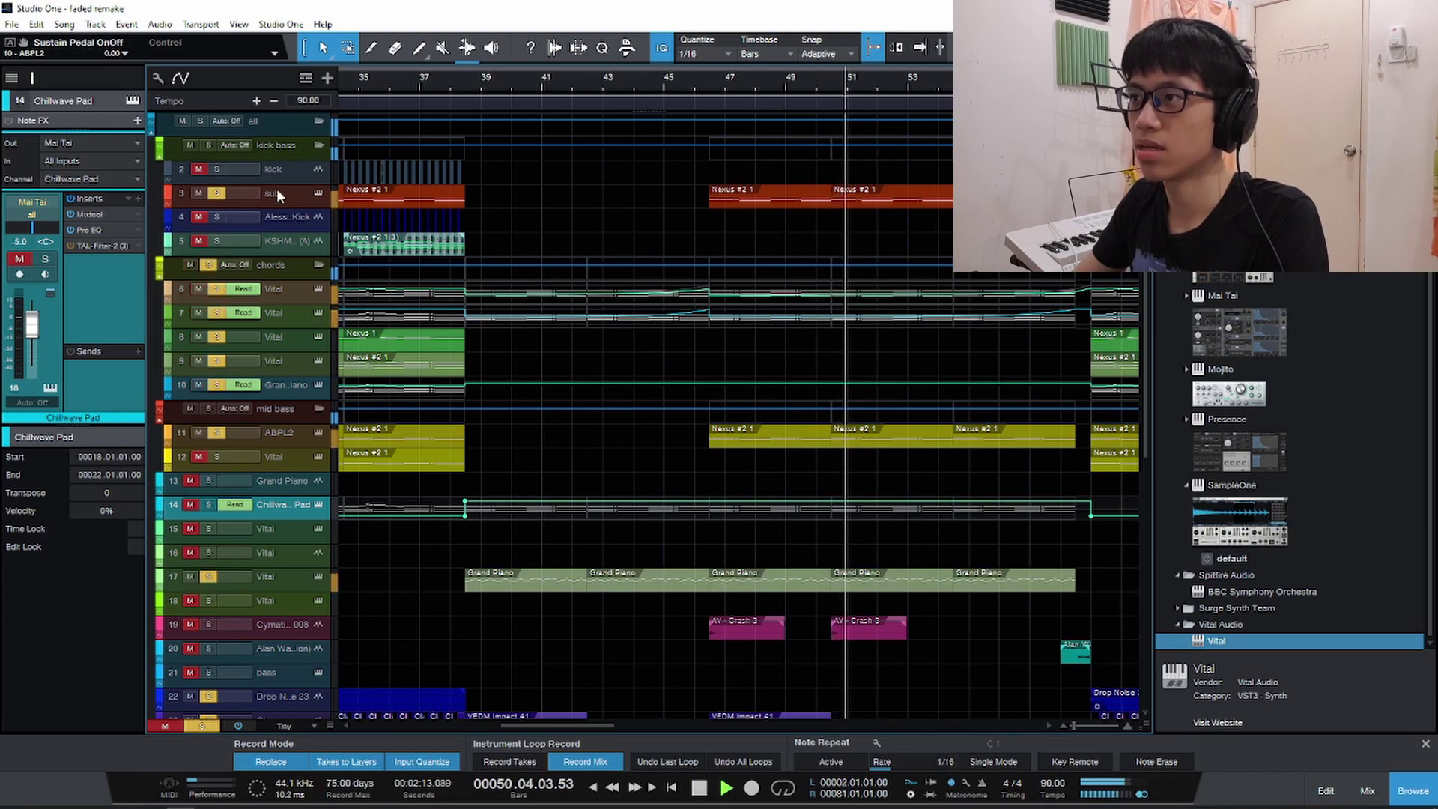
scroll(746, 211, down, 4)
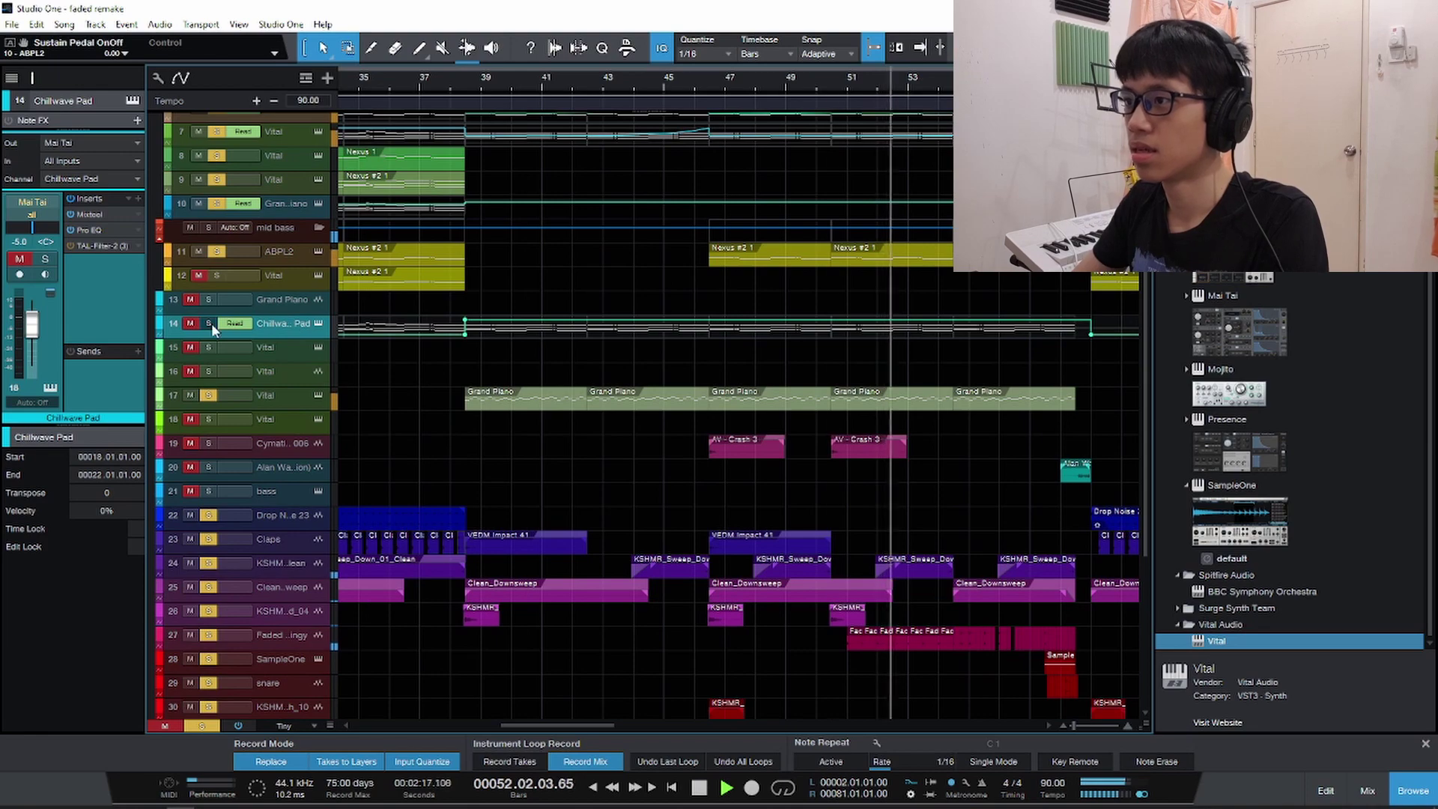
click(209, 323)
key(space)
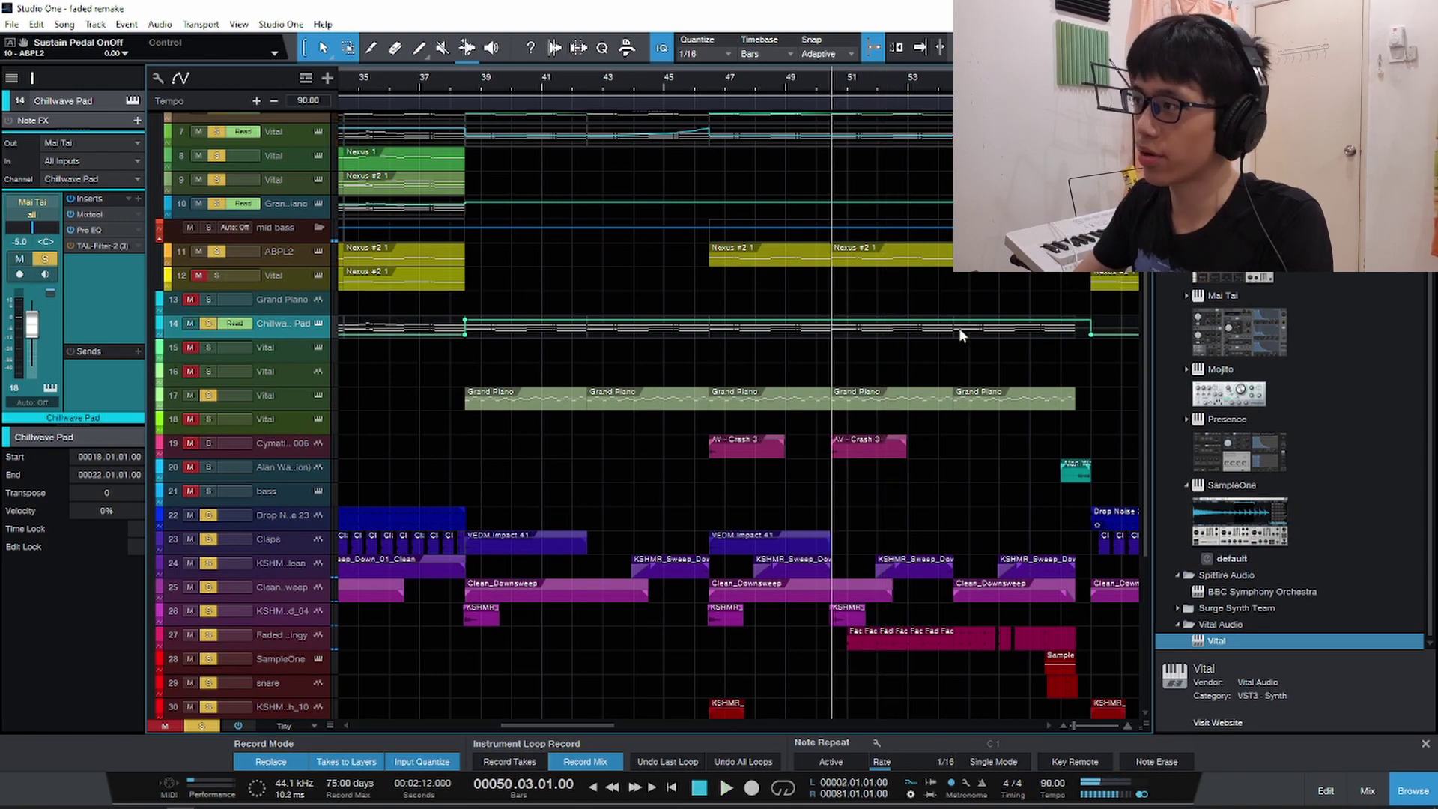
Examine the arrangement of the soloed pad, bass and effects clips around bars 45 to 60 during playback.
key(w)
key(w)
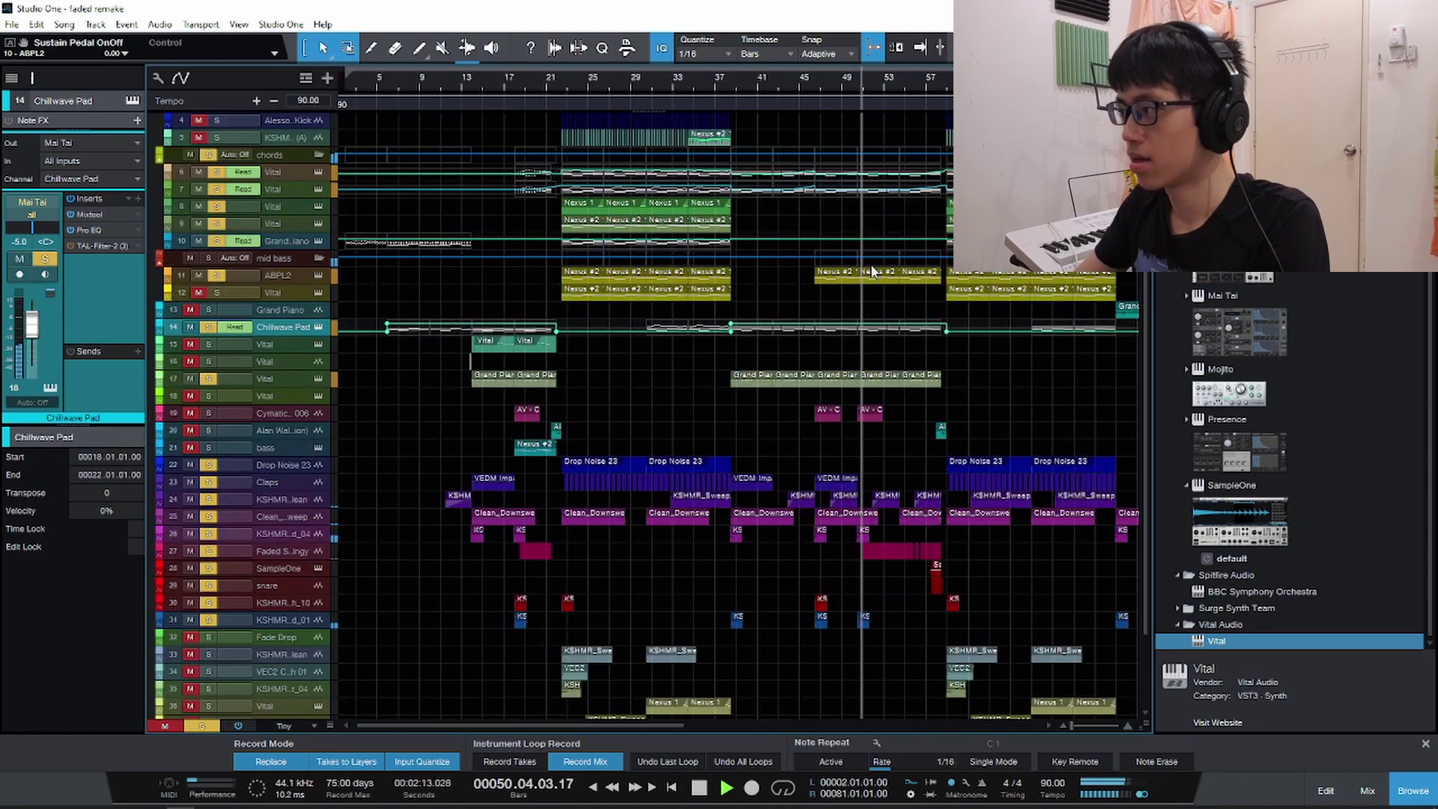
key(shift+w)
key(shift+e)
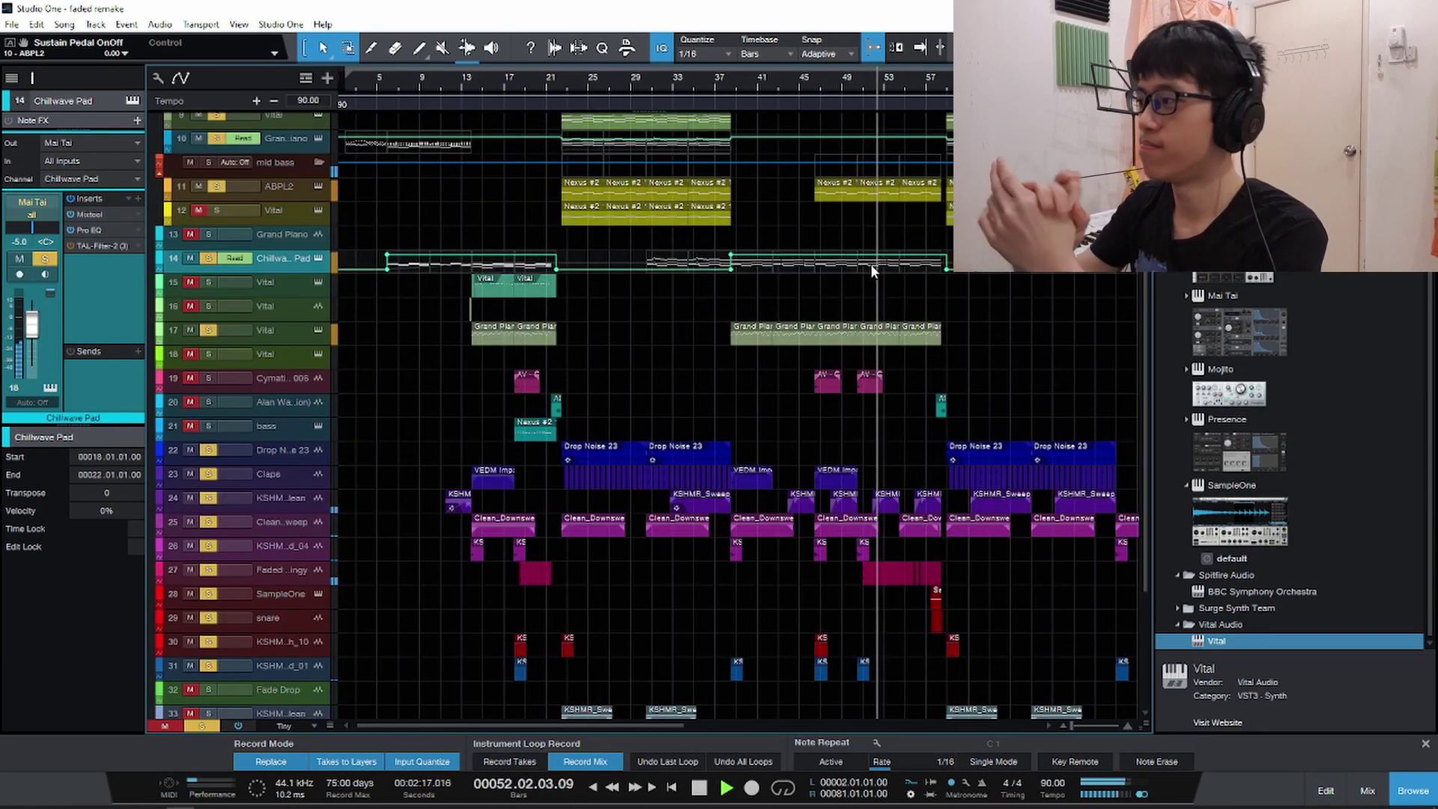
key(e)
key(e)
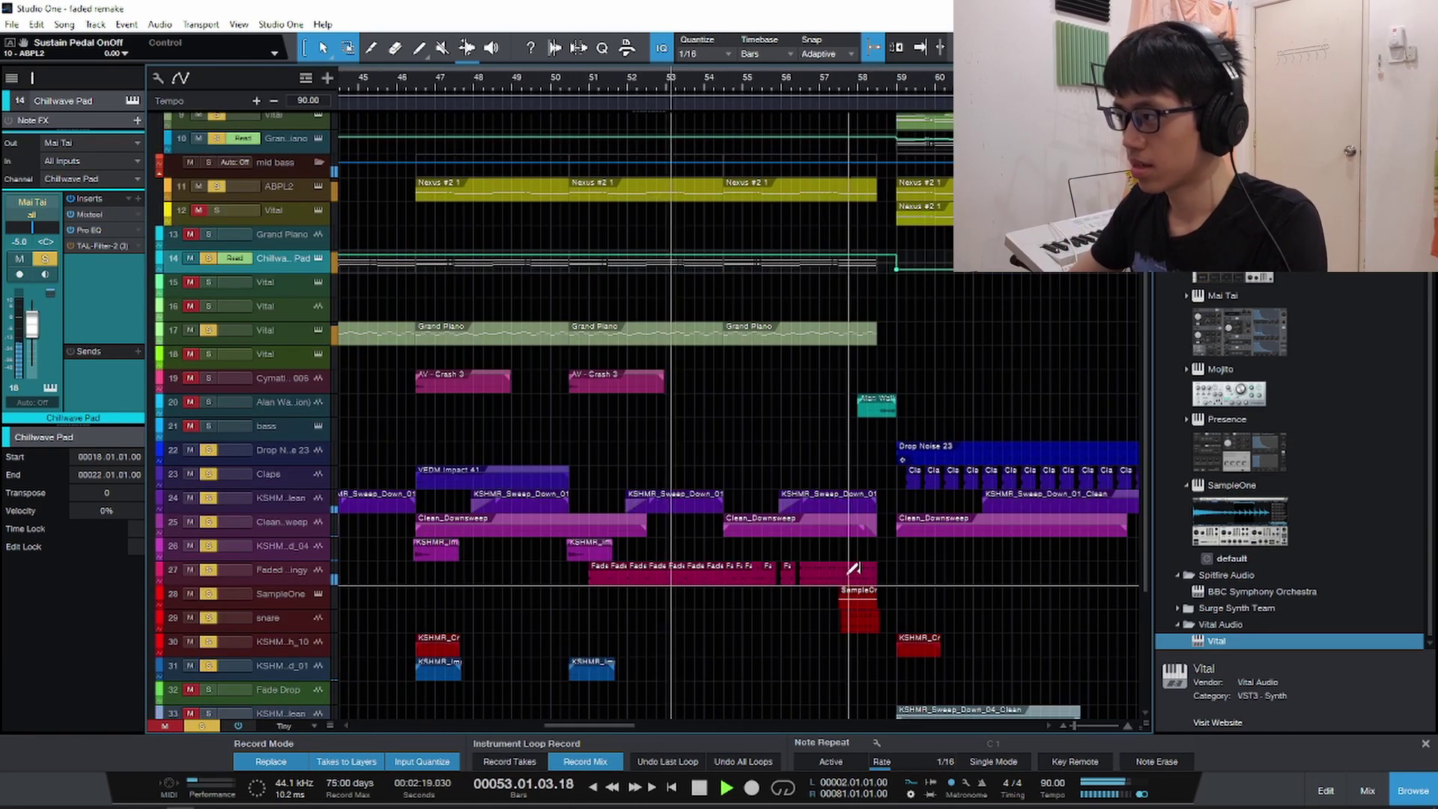
key(shift+e)
key(shift+e)
Follow the Faded vocal chops on track 27 and the SampleOne and snare clips up to bar 58 during playback.
scroll(847, 573, down, 3)
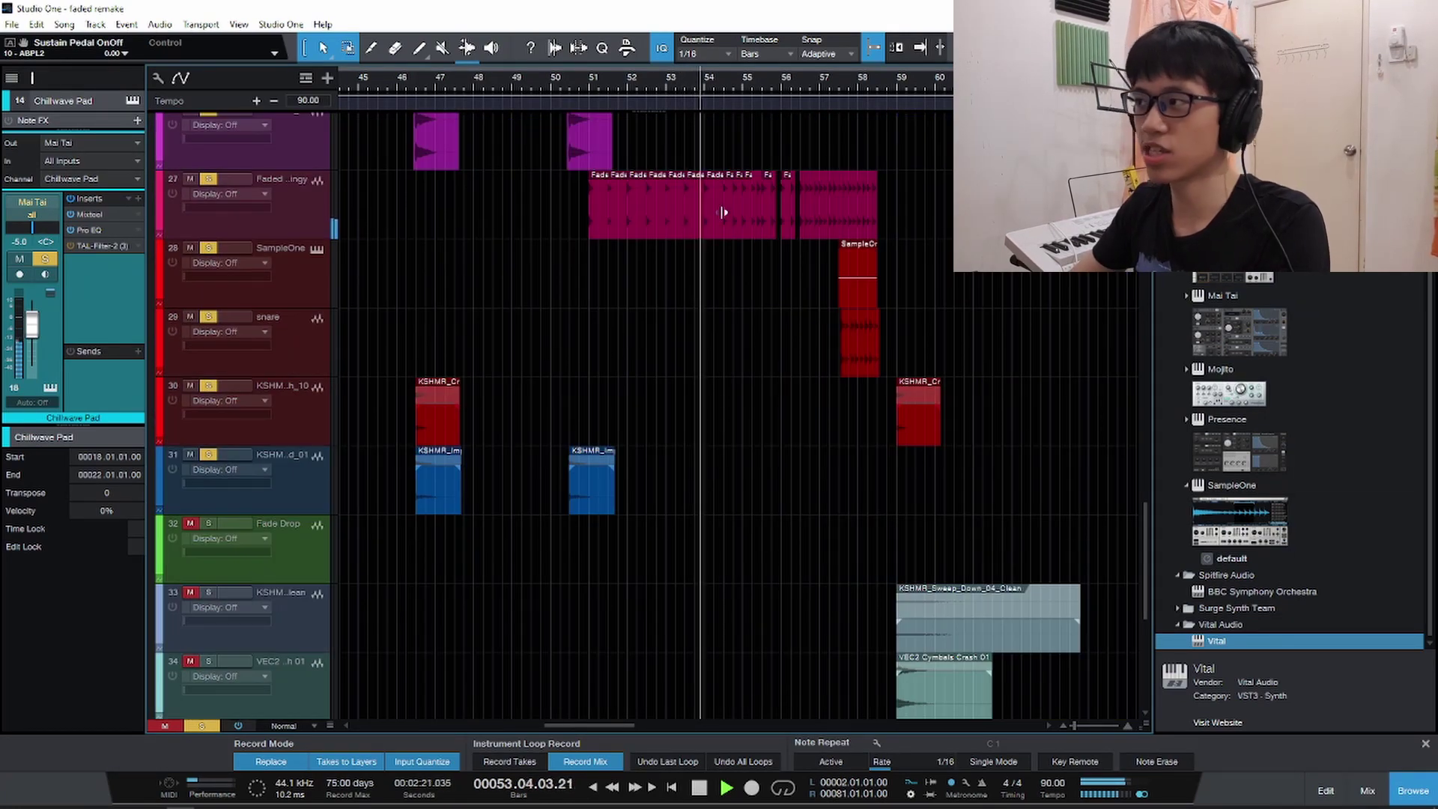
scroll(897, 196, up, 2)
scroll(891, 187, down, 3)
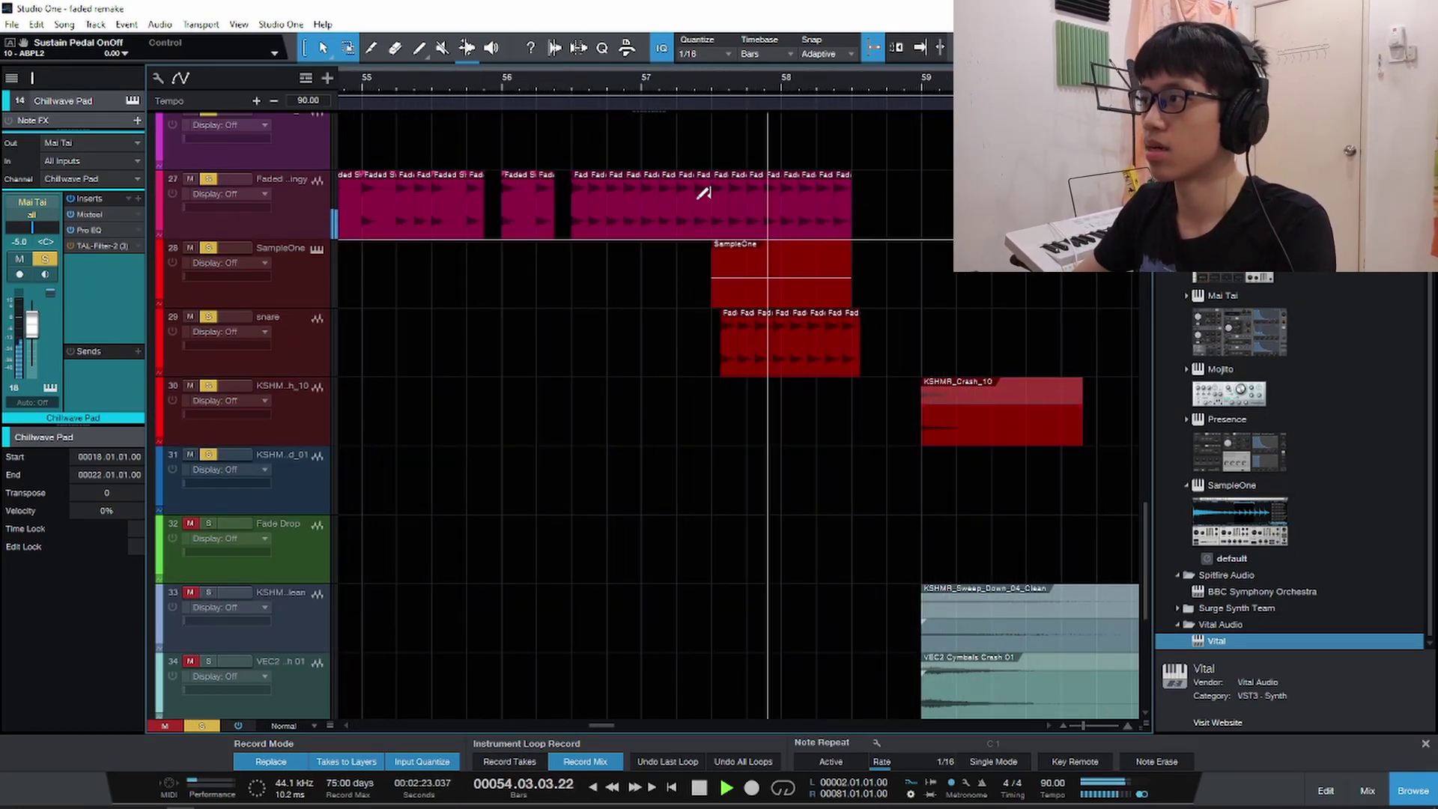
key(shift+w)
scroll(879, 184, up, 2)
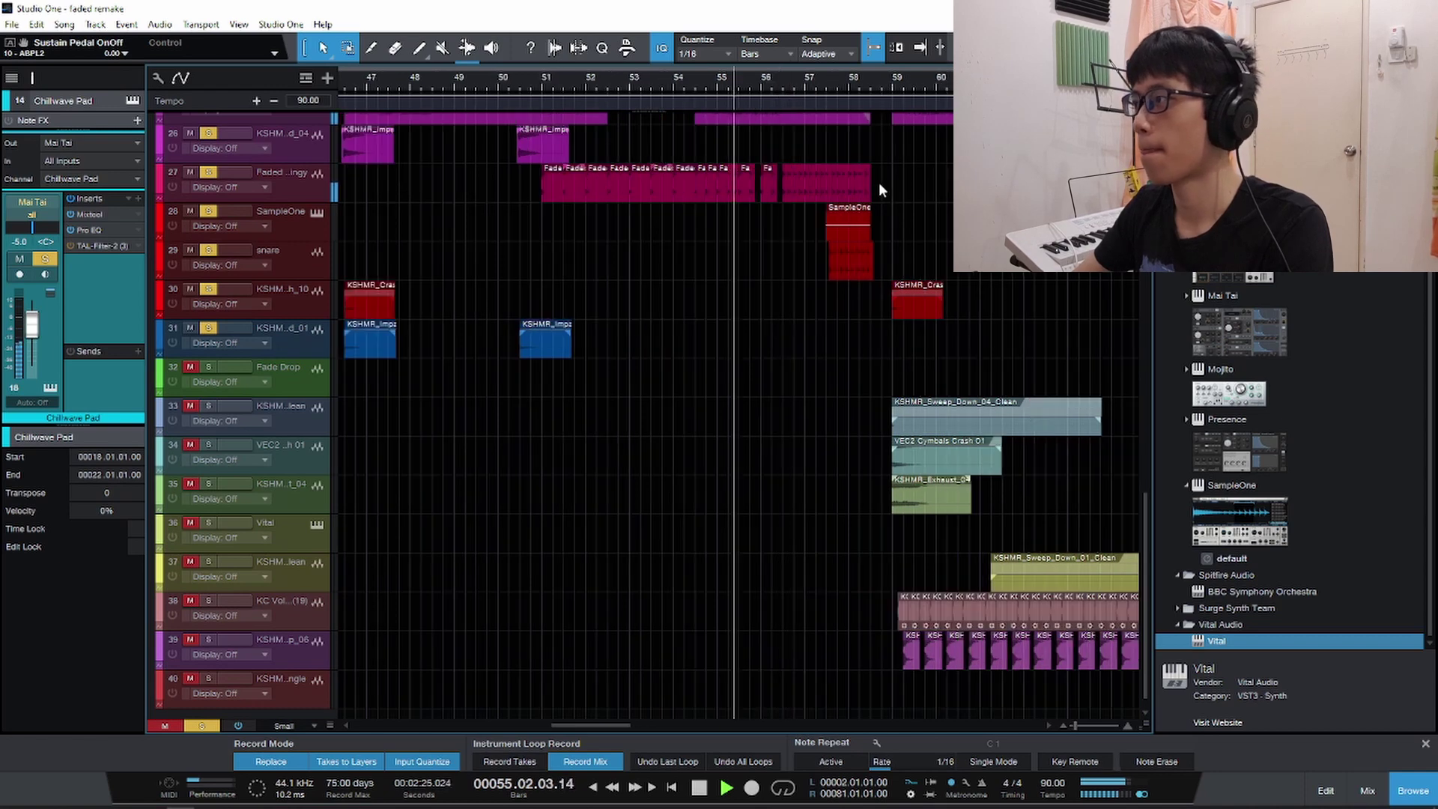
scroll(869, 189, up, 2)
scroll(860, 192, down, 1)
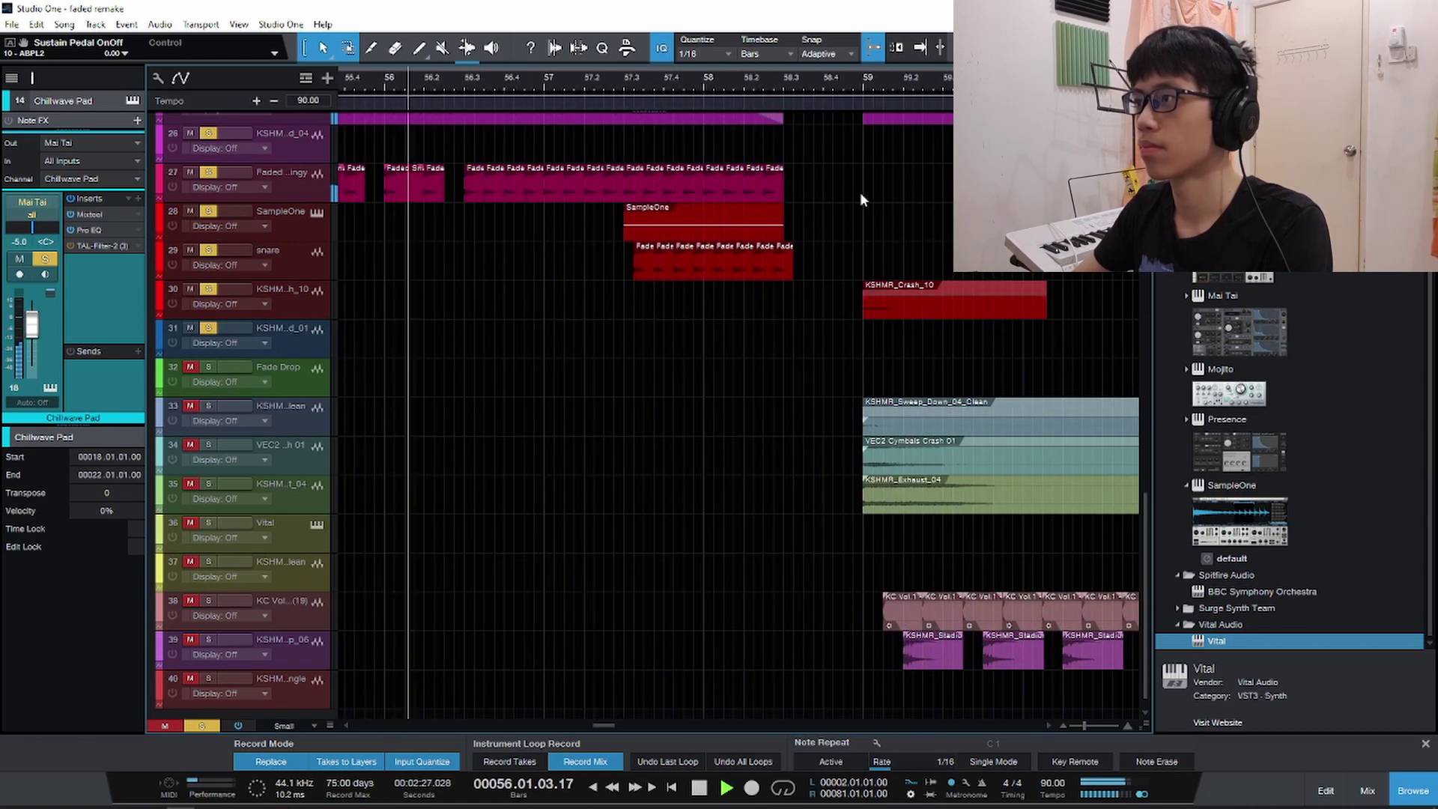
scroll(859, 192, down, 1)
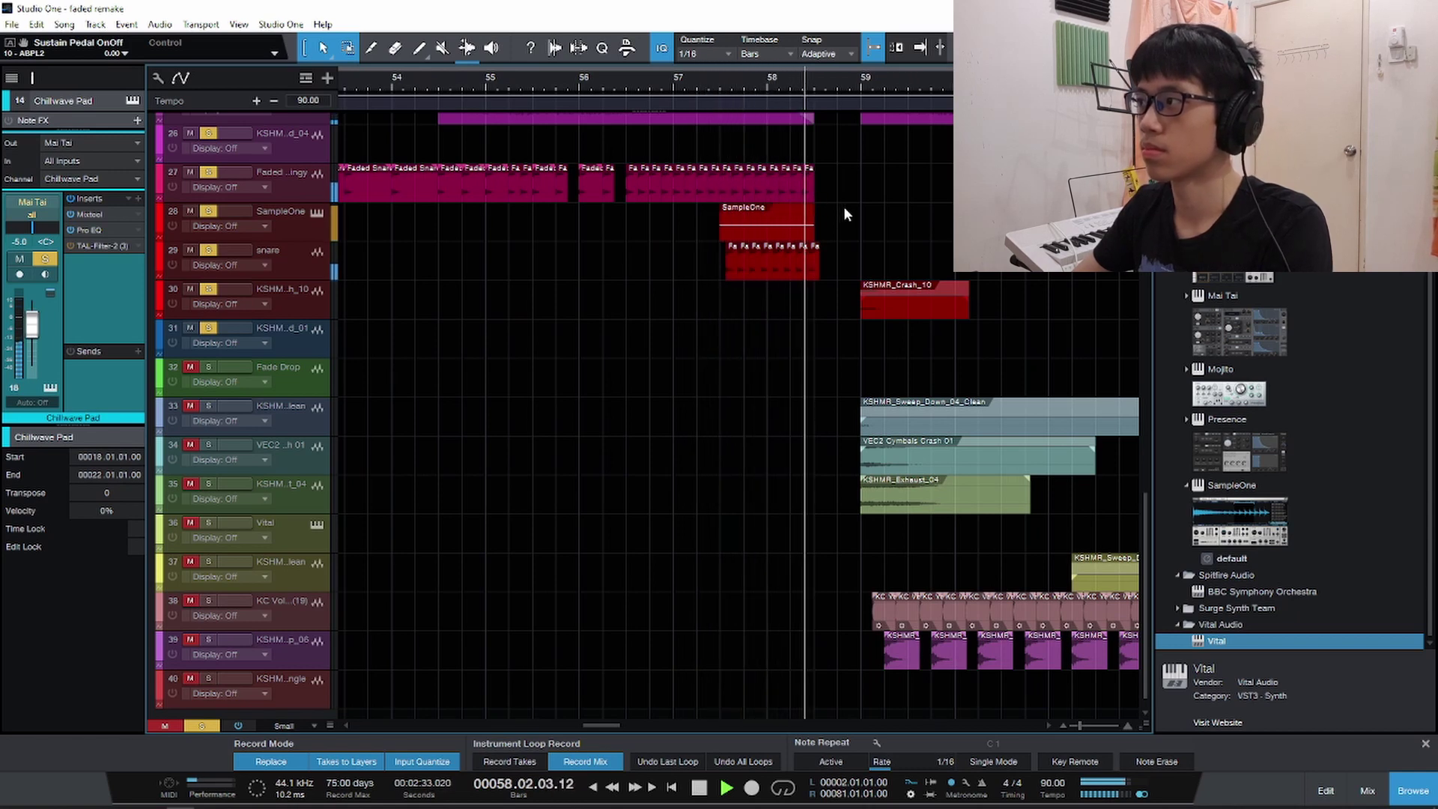
Stop playback and inspect the snare sample mapping in the SampleOne track's instrument.
key(space)
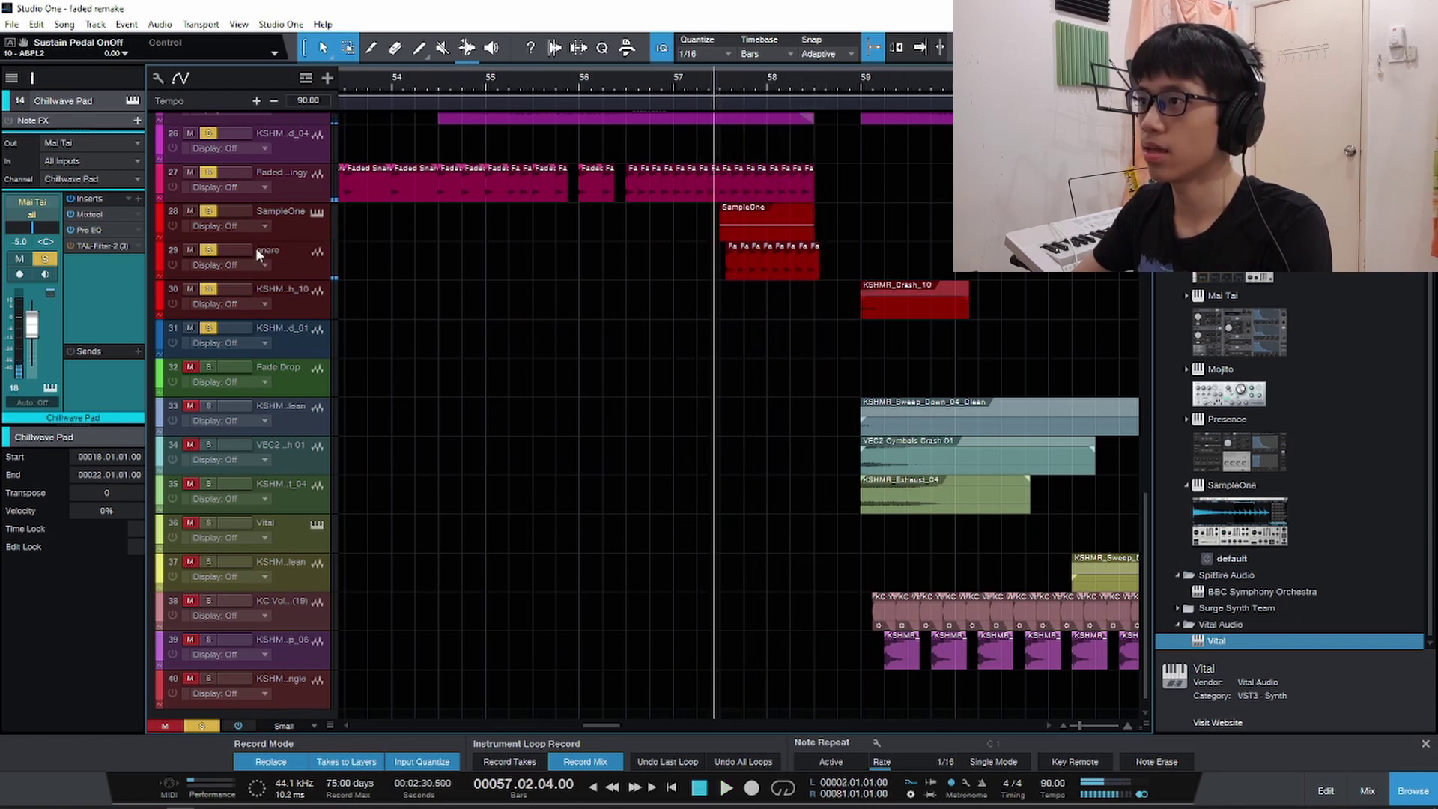
click(318, 214)
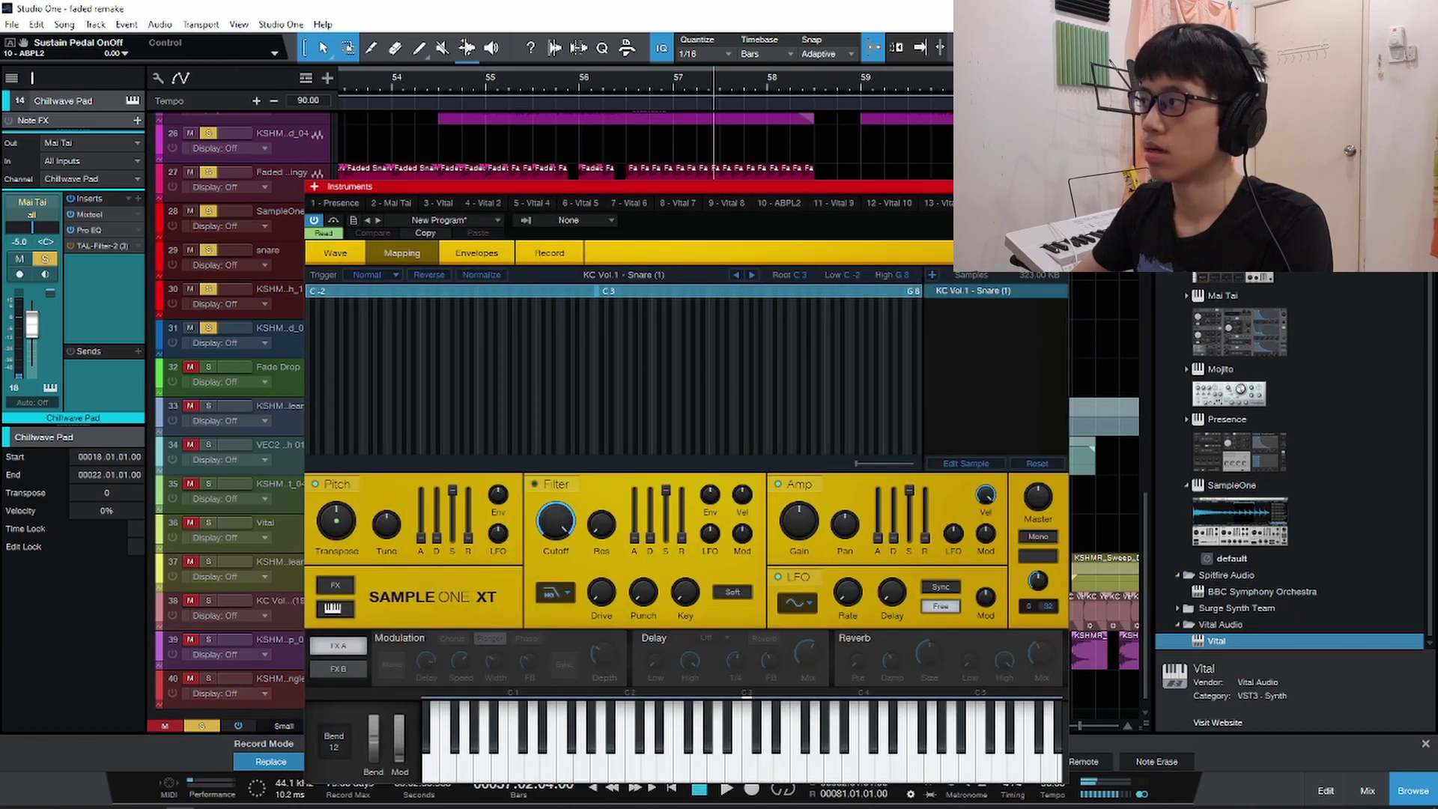
key(Escape)
Show the SampleOne track's Transpose and Pitch Bend automation in turn and play the snare build from bar 57.2.
key(e)
key(e)
key(e)
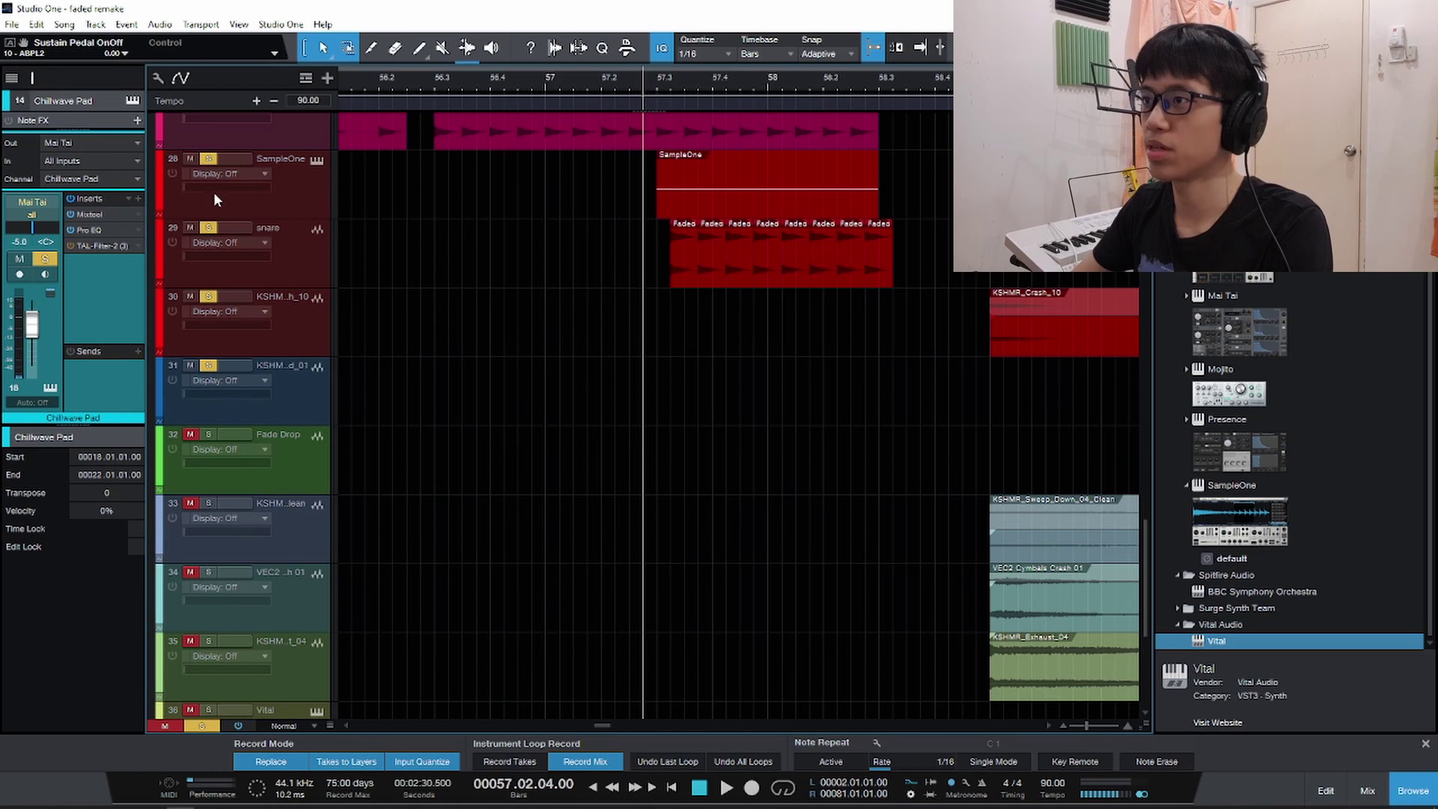
click(224, 174)
click(254, 210)
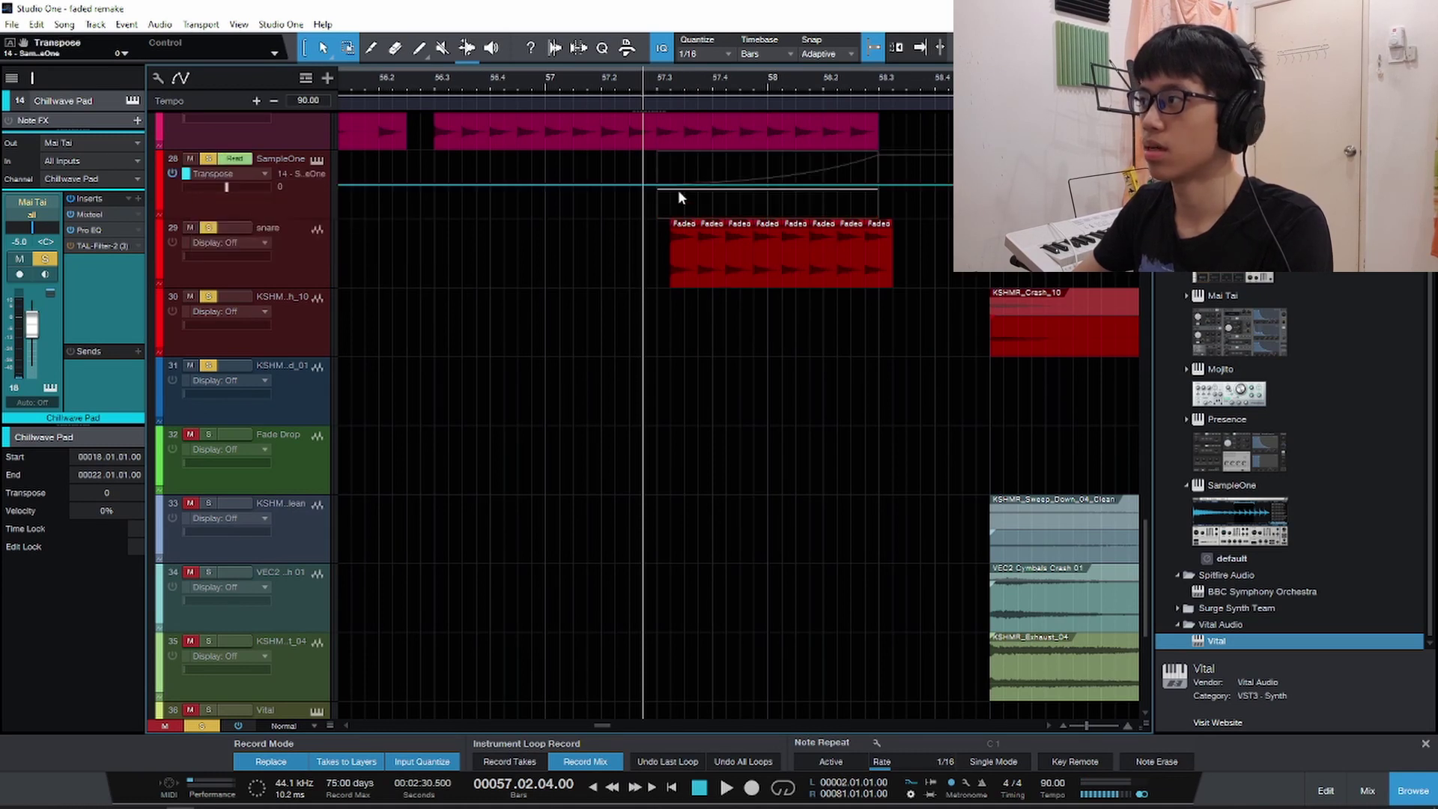
click(265, 172)
click(255, 219)
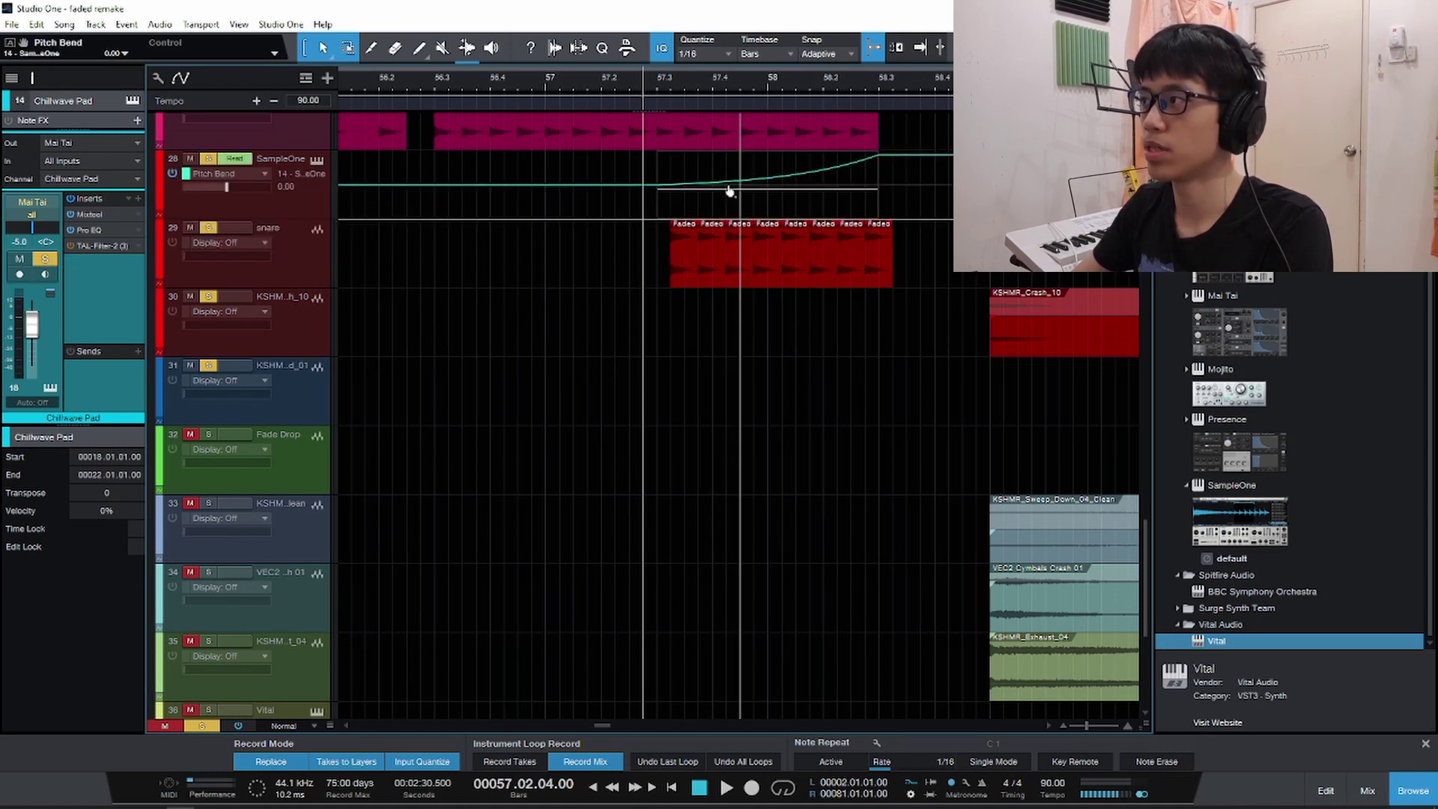
key(space)
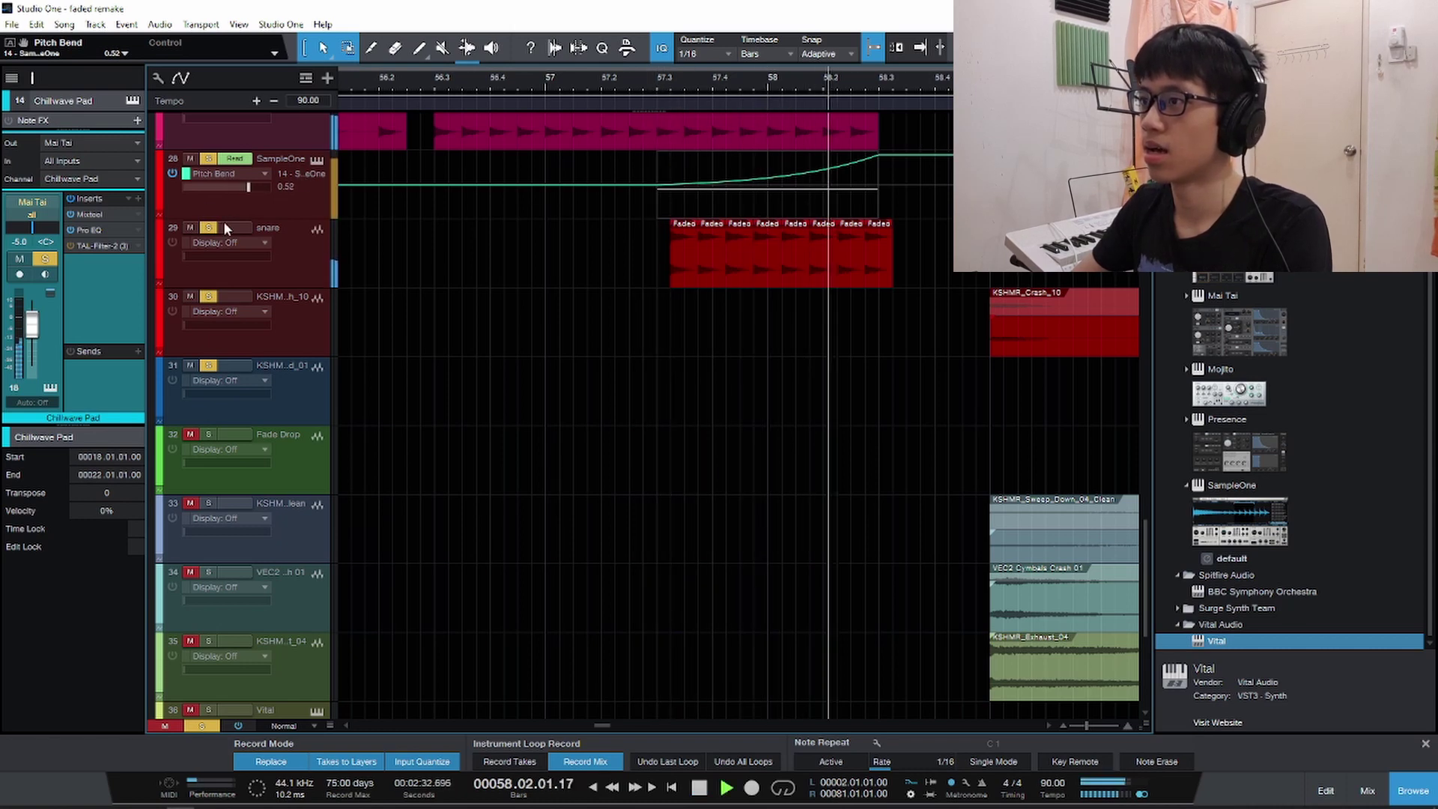
key(space)
Add Alan Walker track 20 to the solo and play the transition into the second drop from bar 58.3.
key(shift+f)
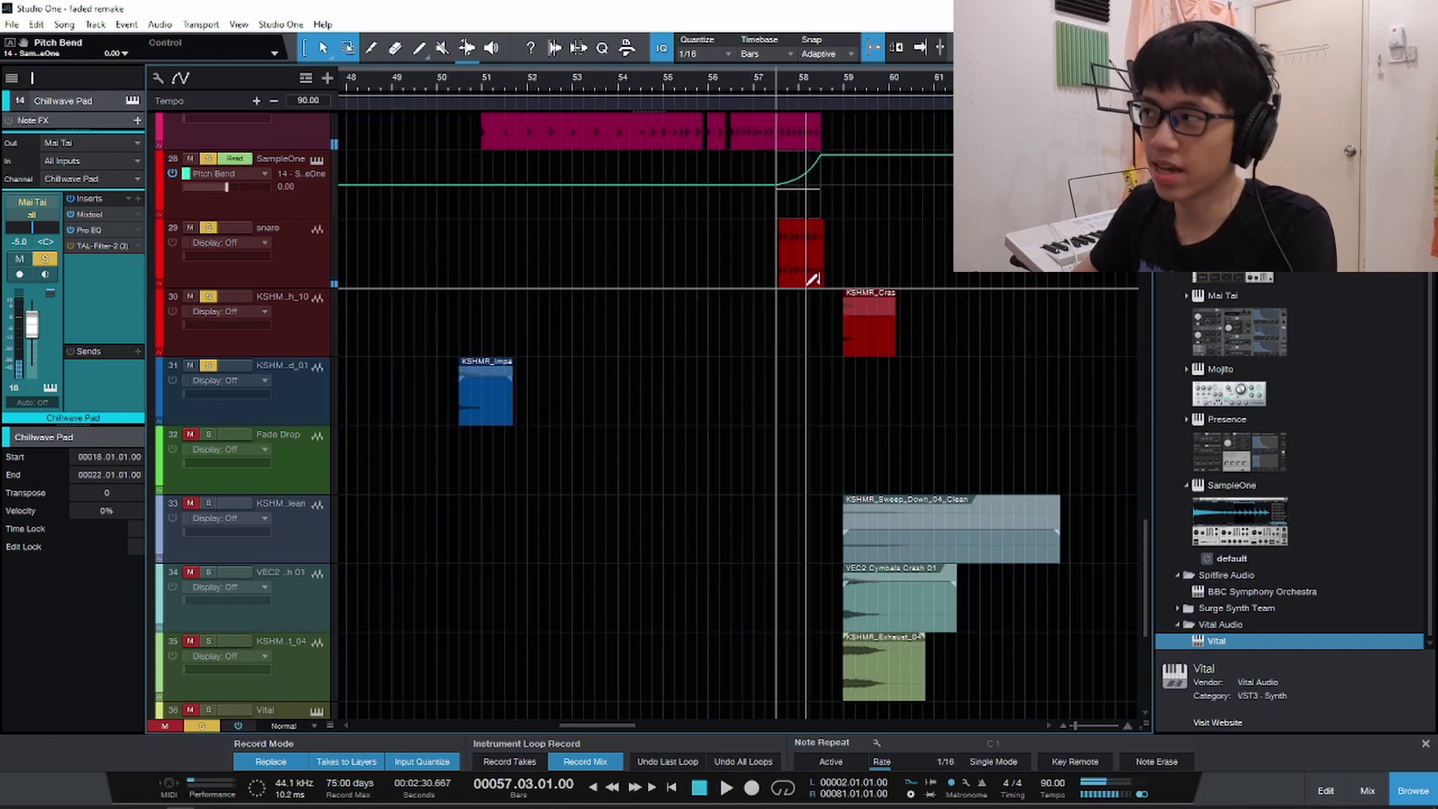
scroll(749, 255, right, 3)
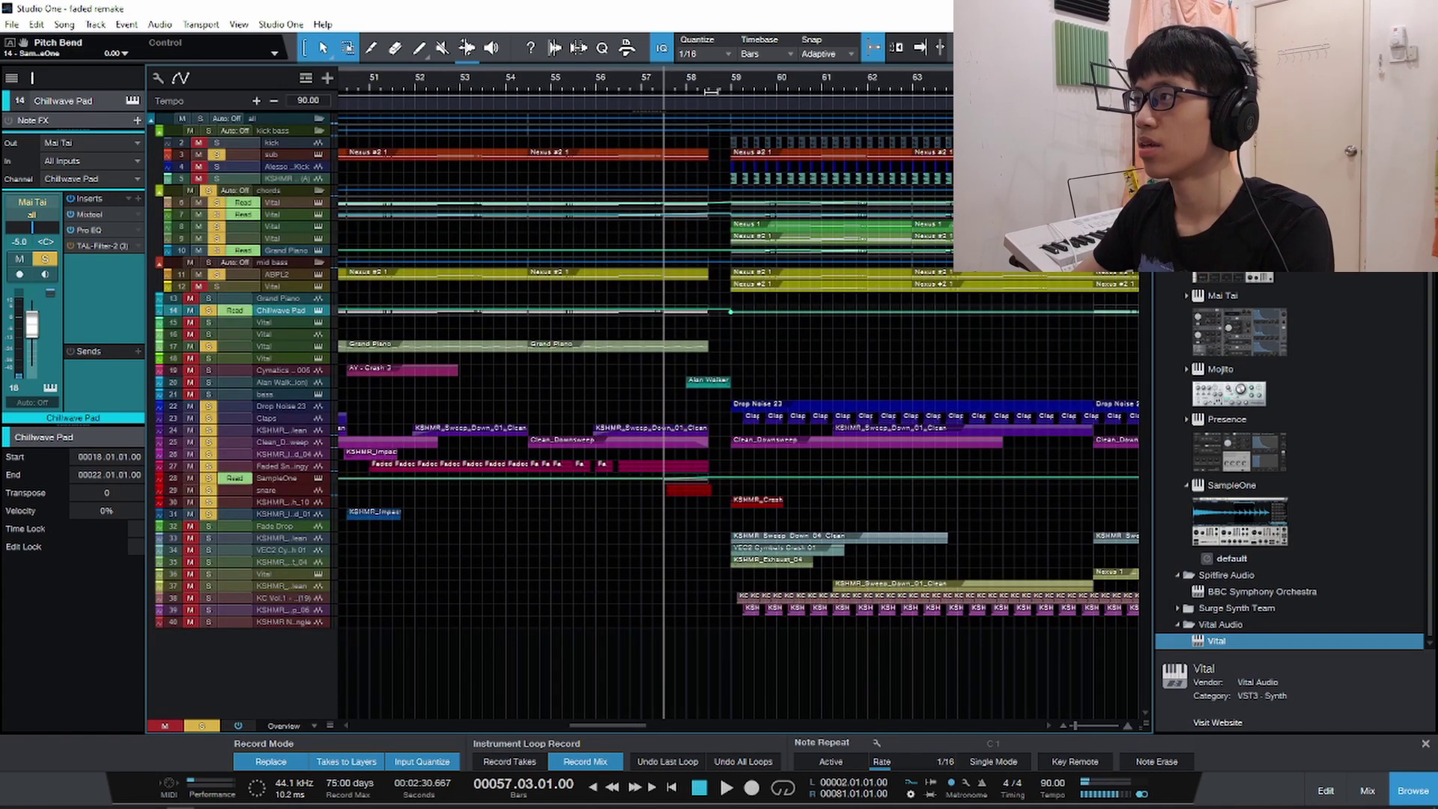
click(708, 88)
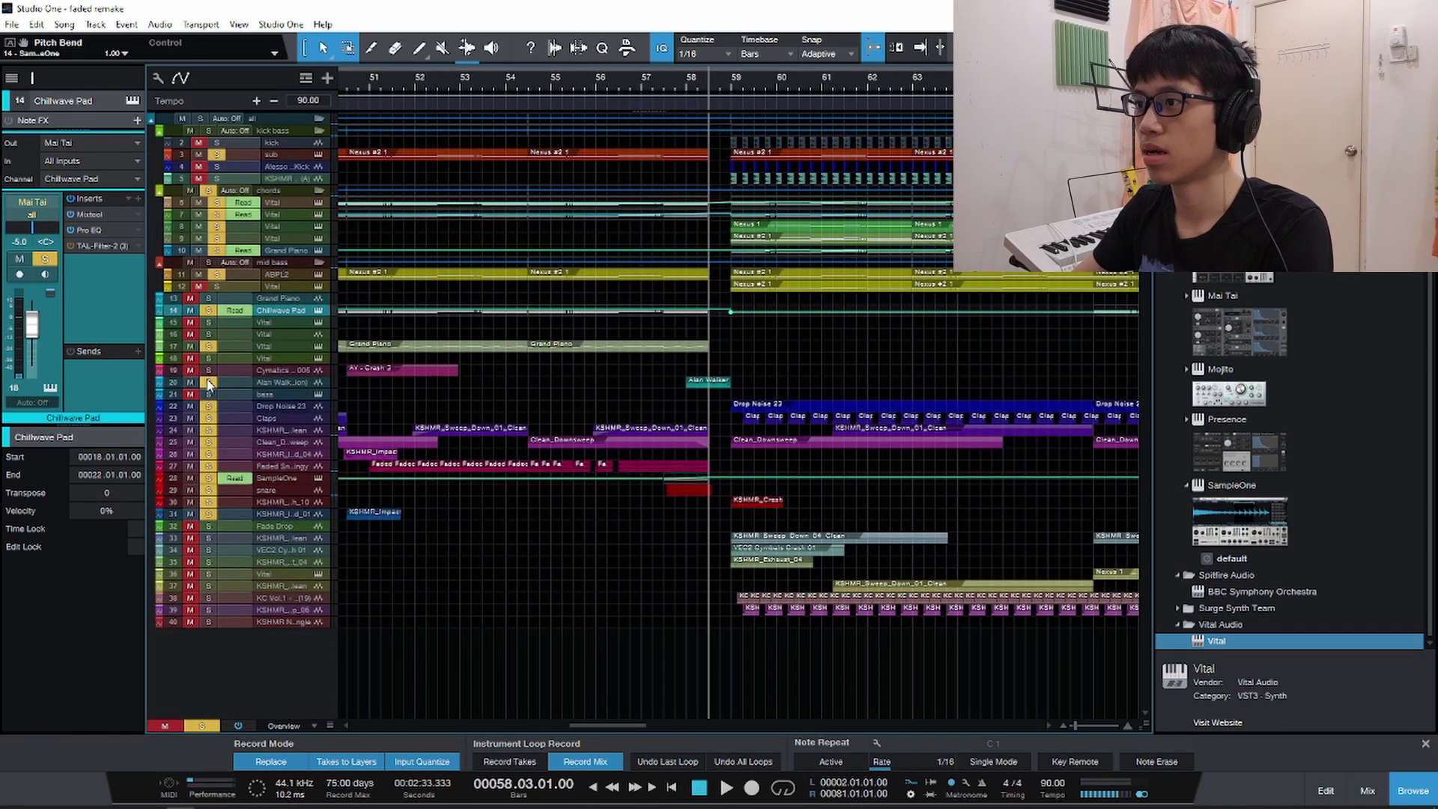
key(space)
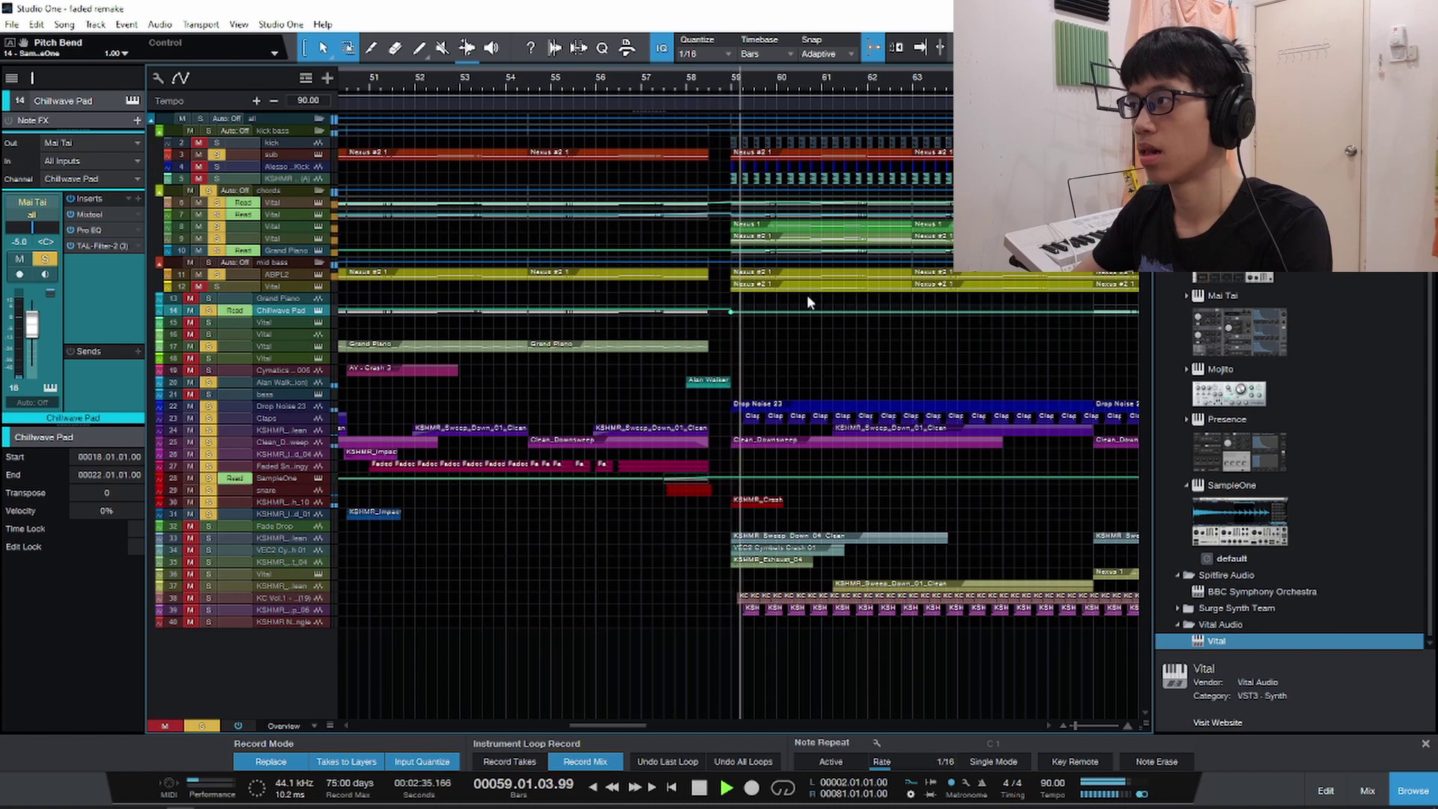
key(space)
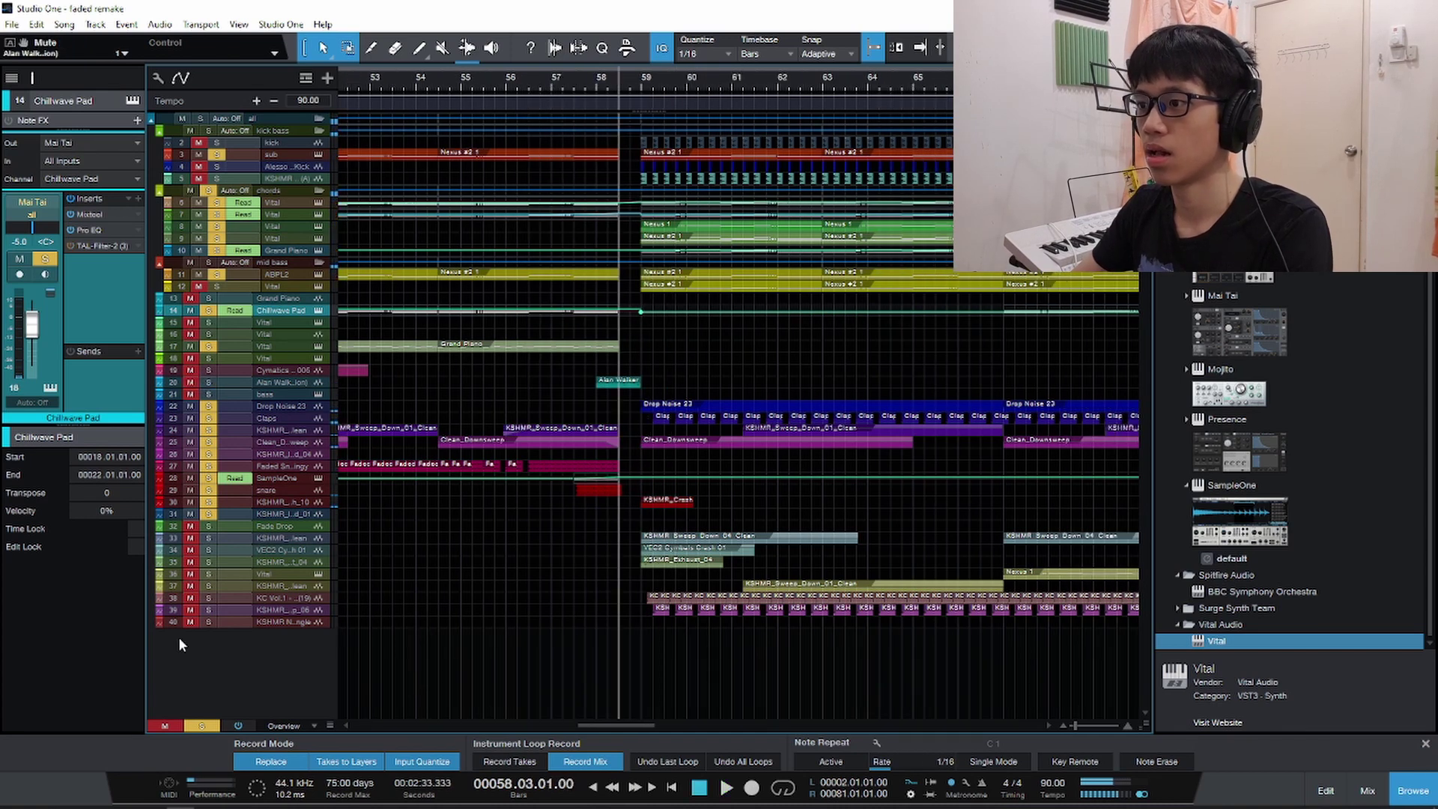
Mute Alan Walker track 20, clear every solo and play the full second drop from bar 59.
click(640, 83)
key(space)
key(w)
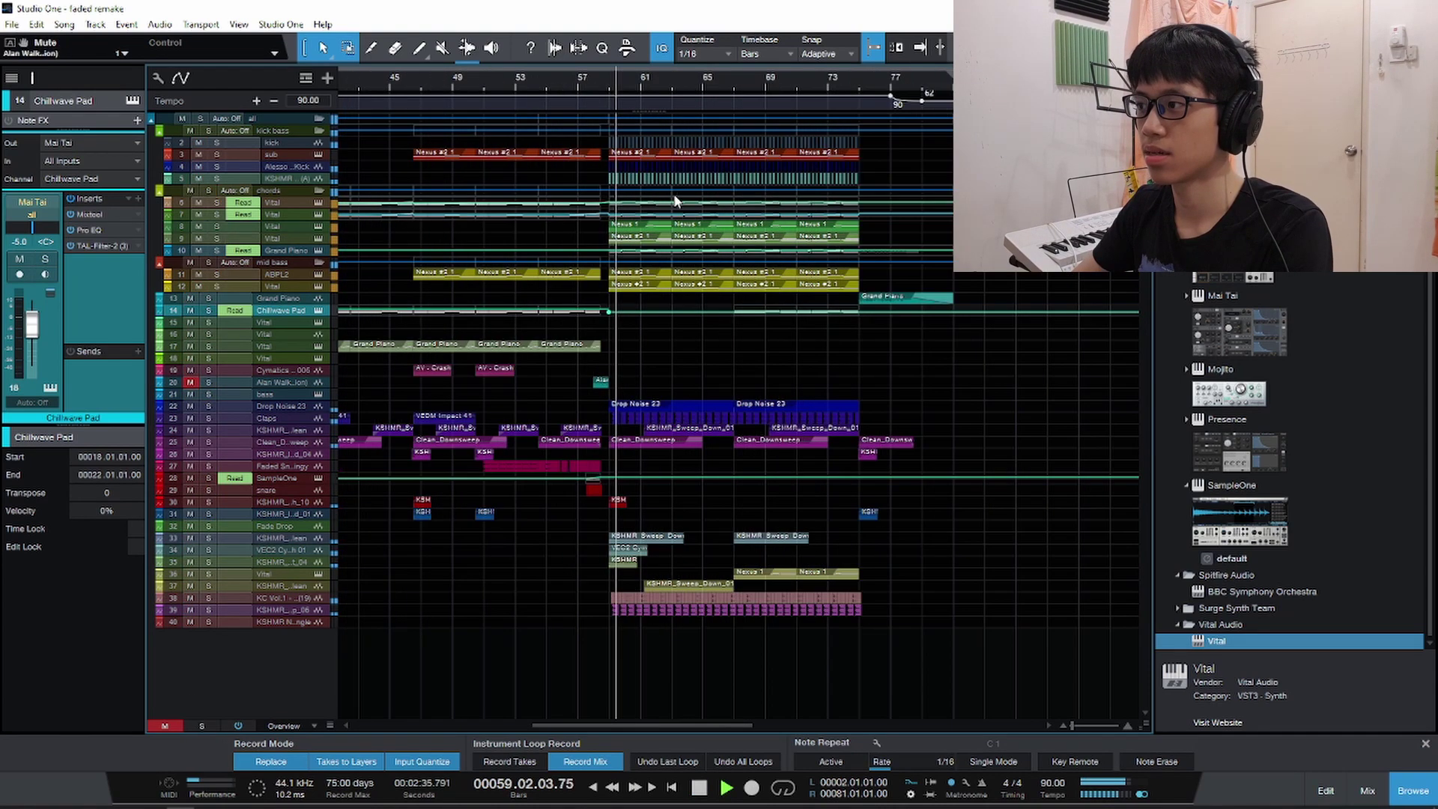
key(shift+w)
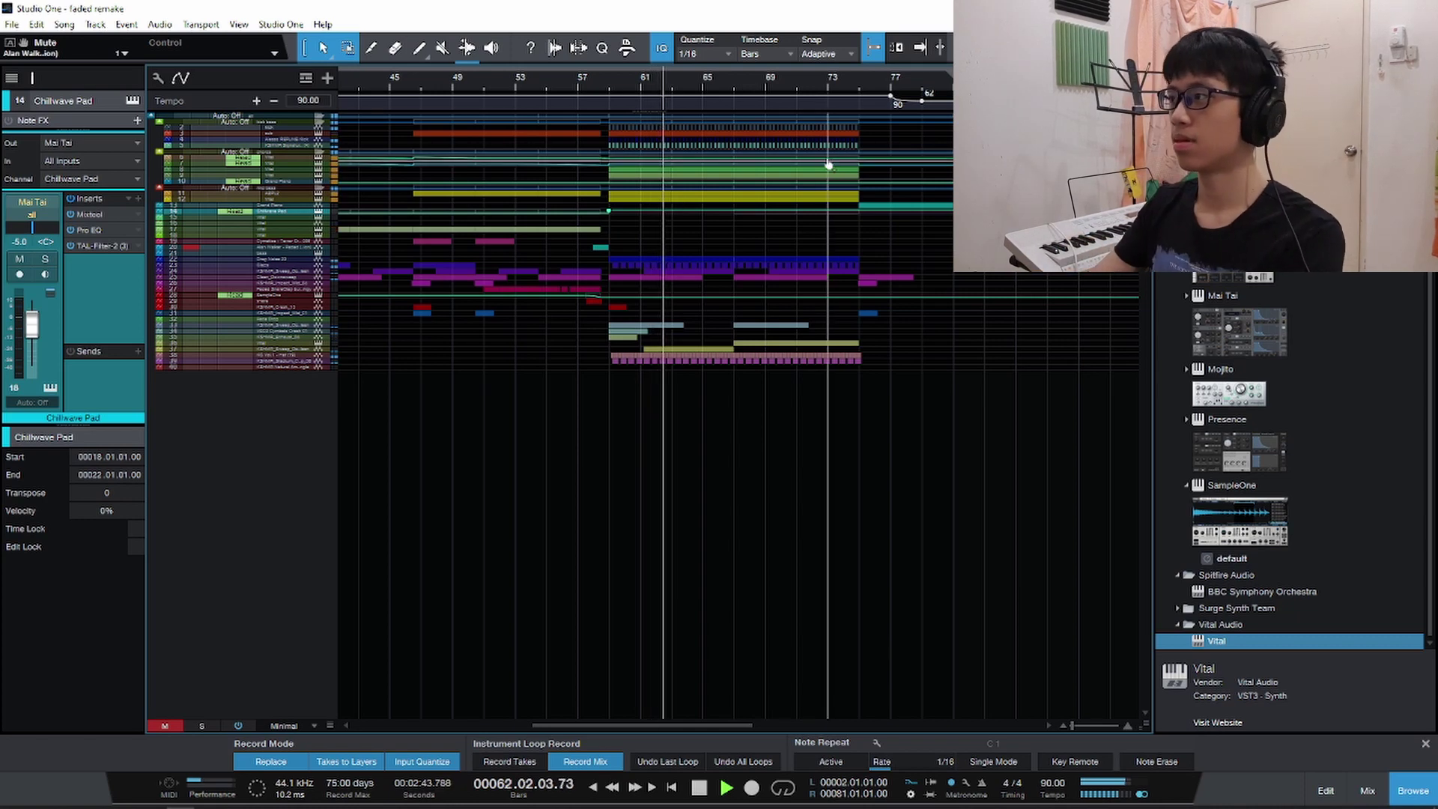
key(space)
Play the ending from bar 75 and examine its Grand Piano, downsweep and impact clips.
key(shift+e)
scroll(911, 224, up, 5)
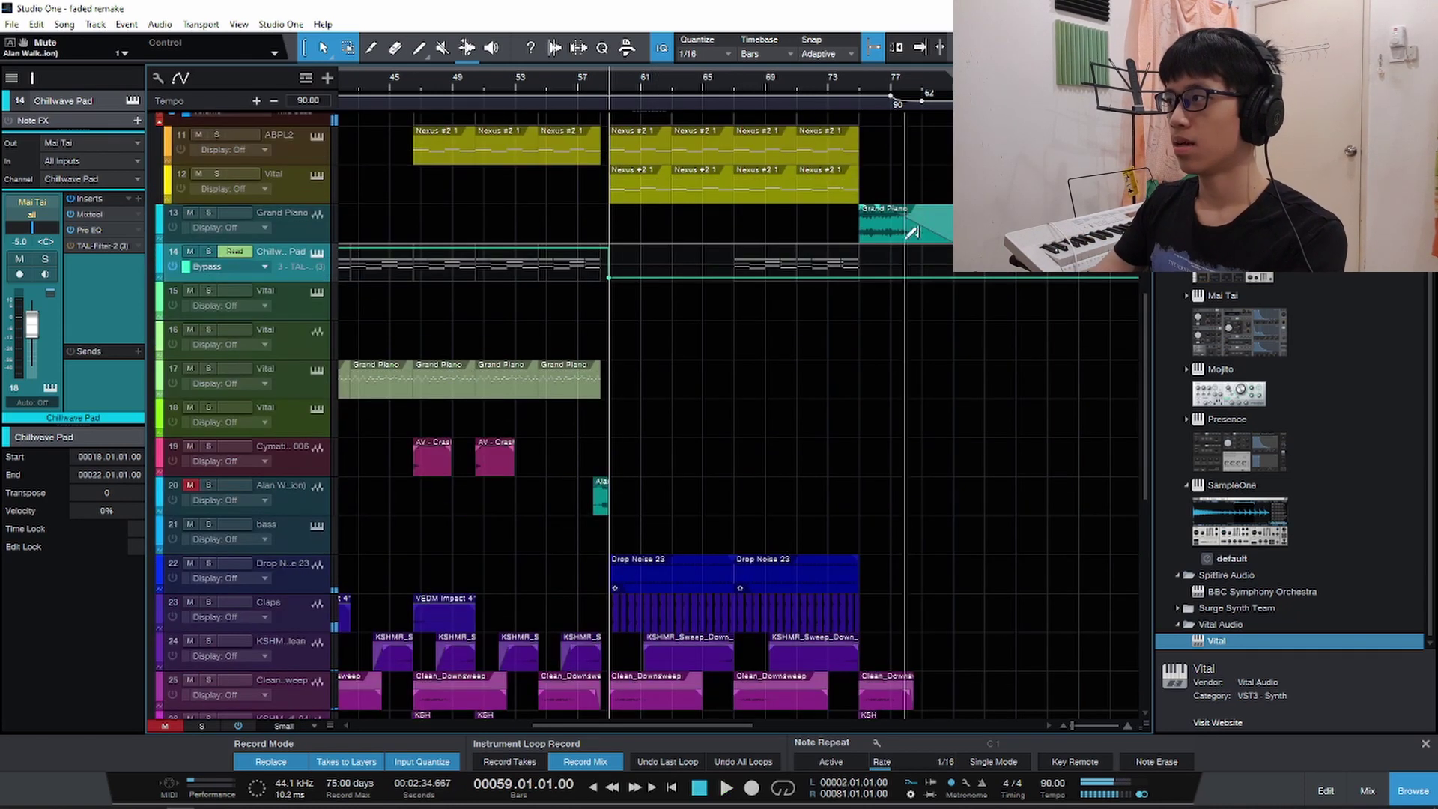
scroll(911, 224, up, 3)
click(802, 82)
scroll(659, 136, up, 3)
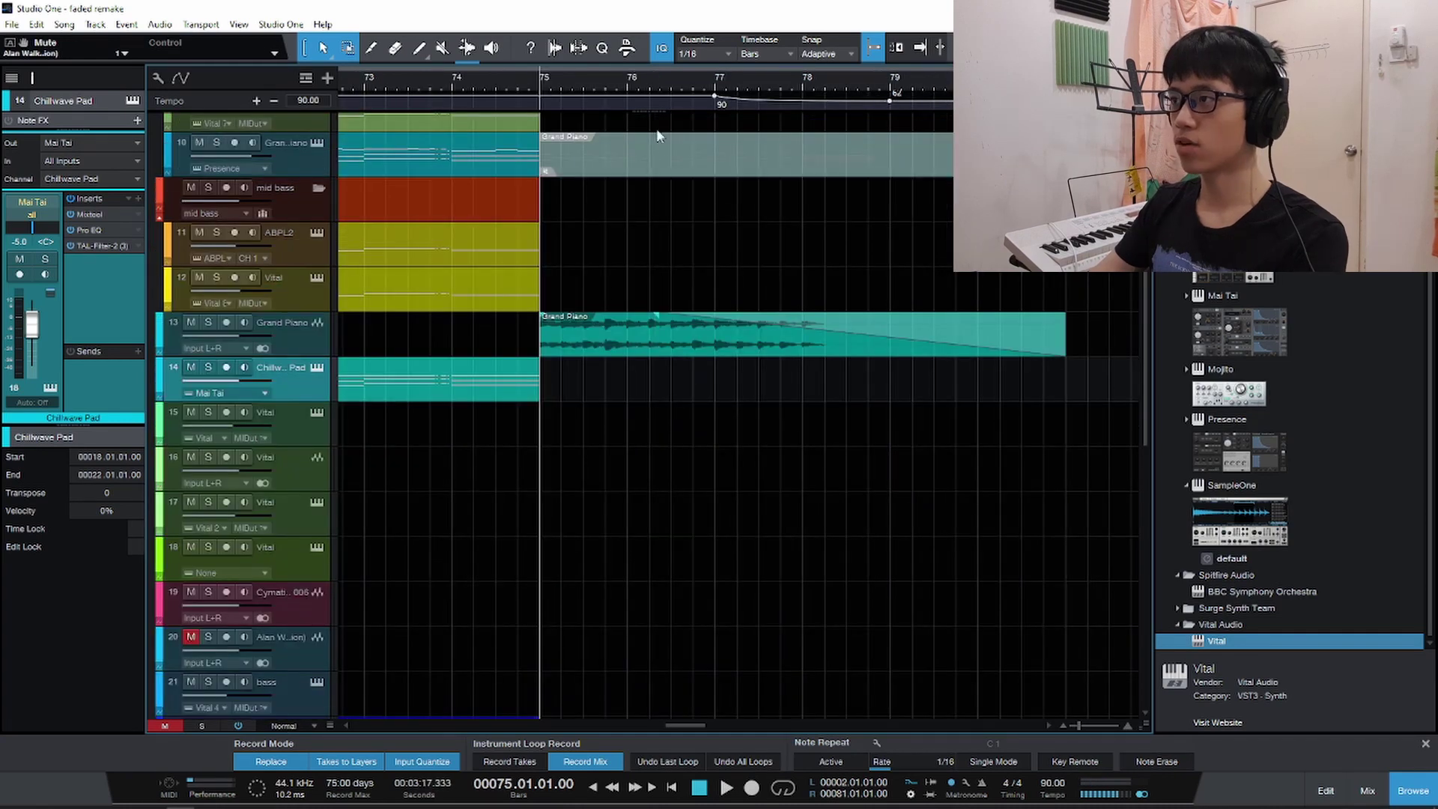
scroll(600, 382, down, 3)
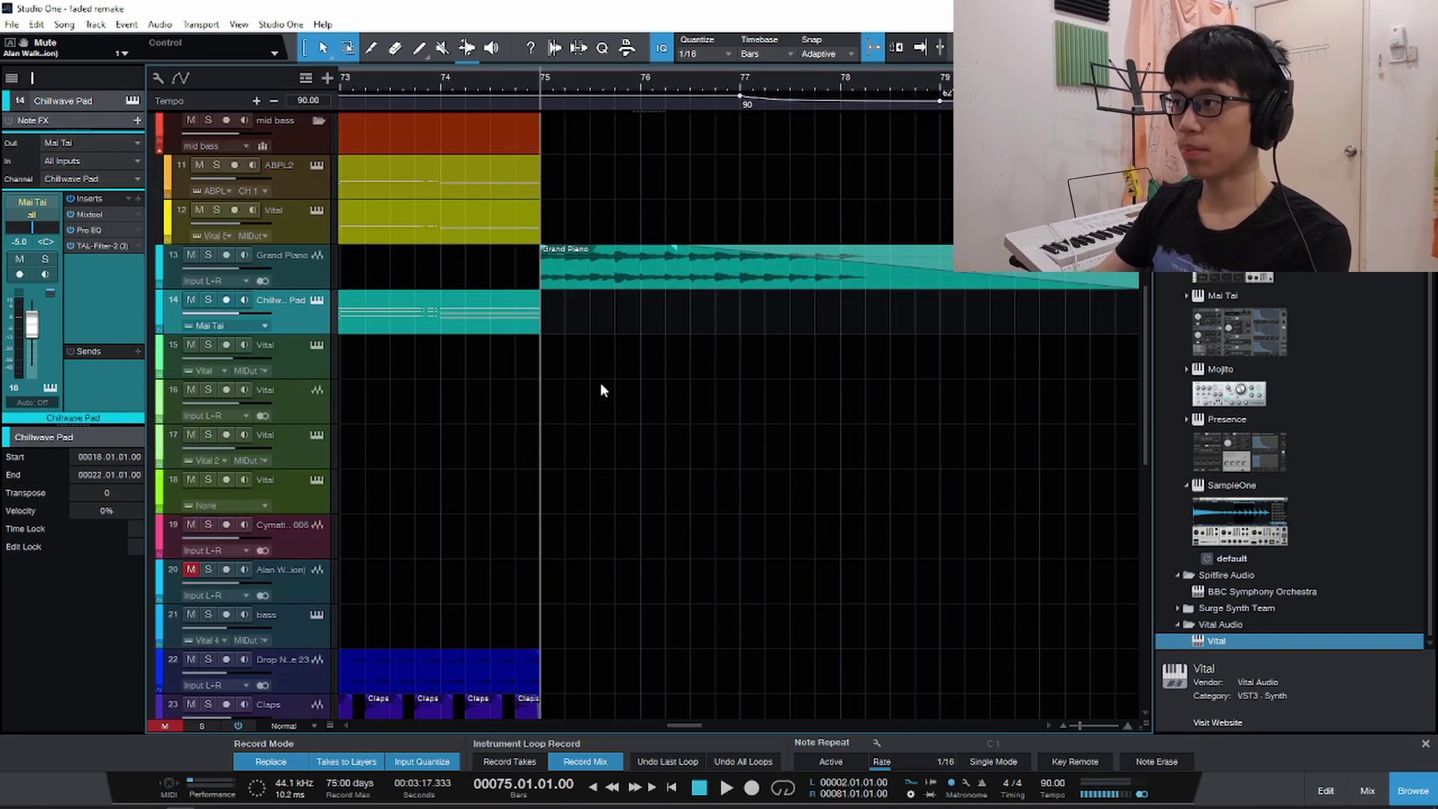
key(space)
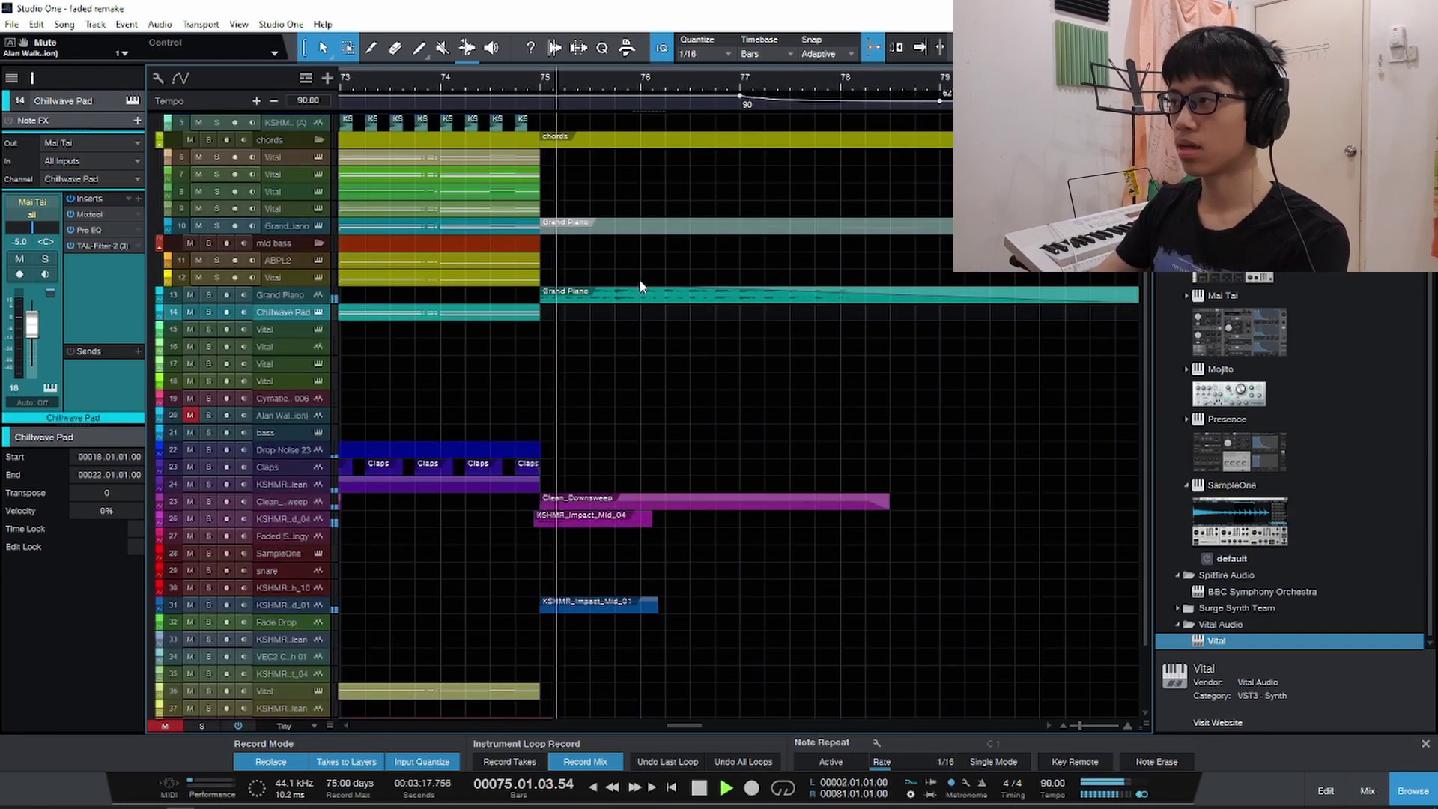
key(space)
Examine the tempo curve between bars 77 and 79 and replay the ending from bar 75.
scroll(740, 247, up, 3)
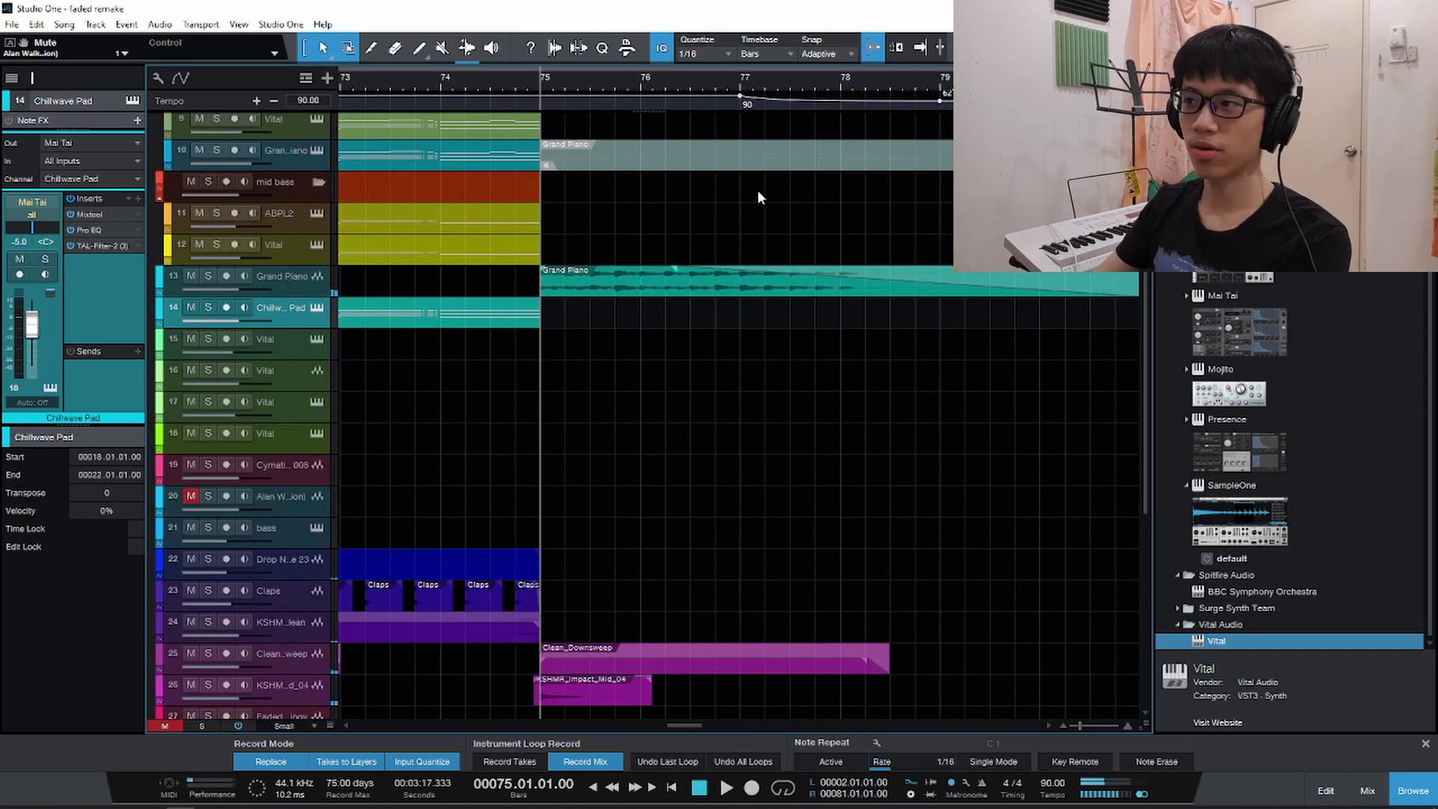
scroll(752, 93, down, 2)
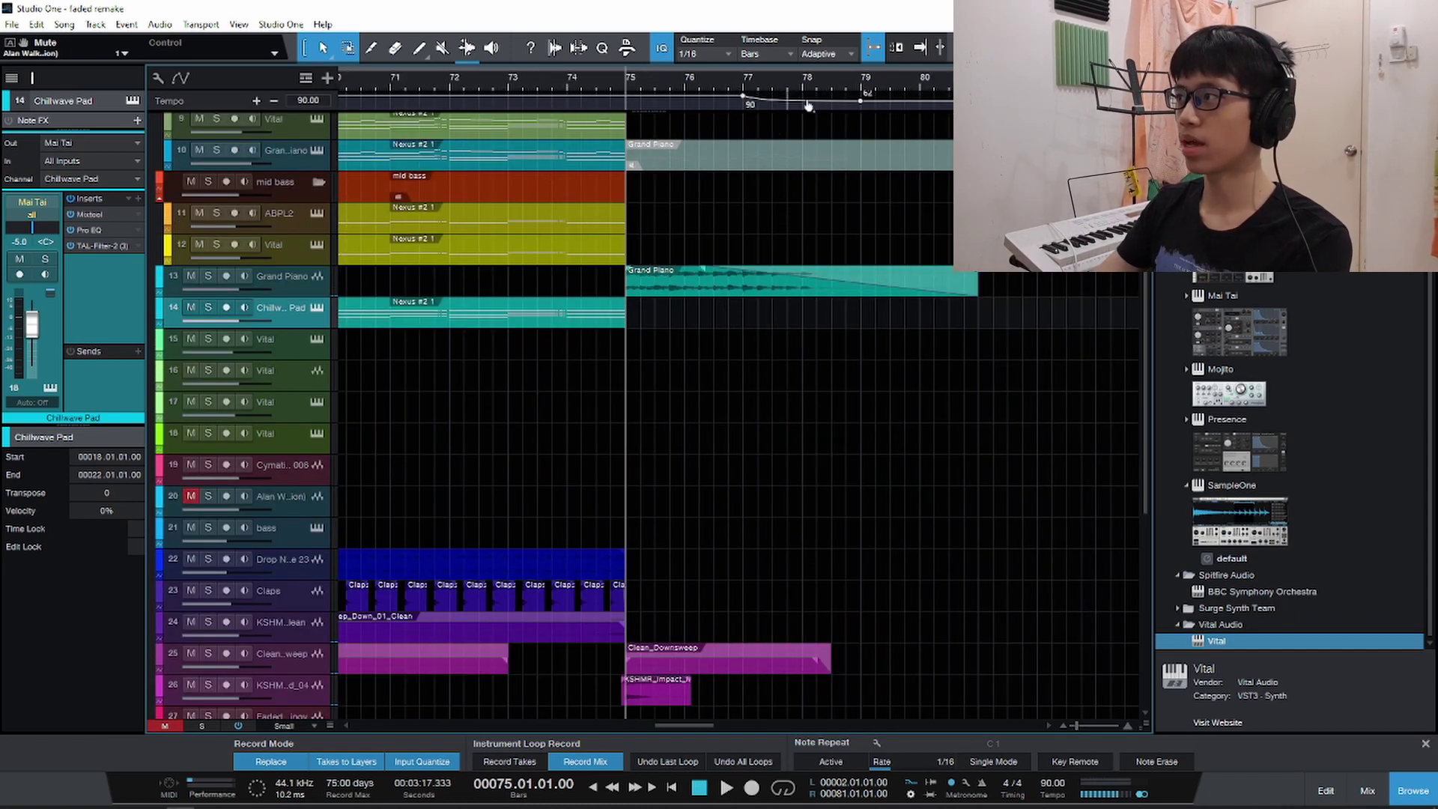
key(space)
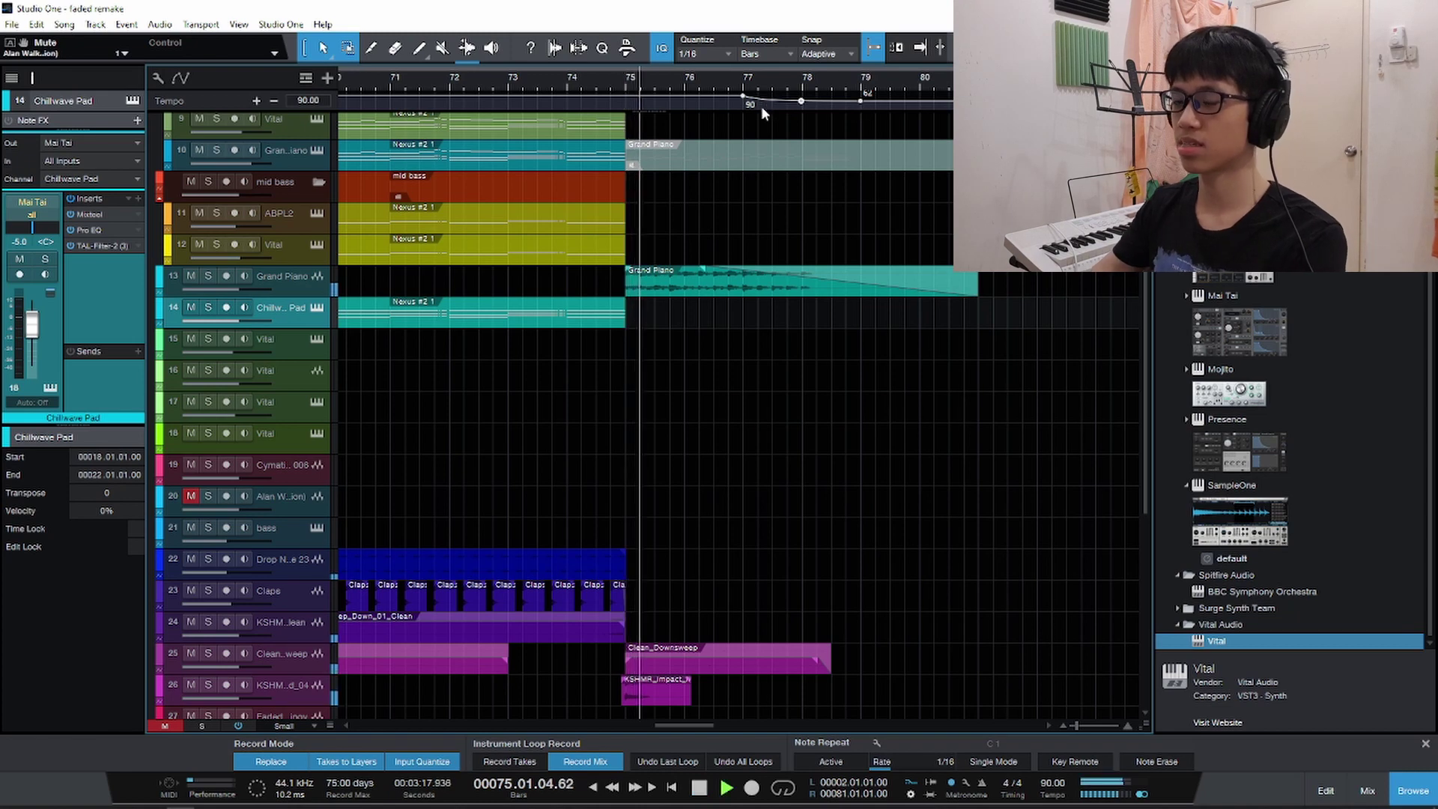